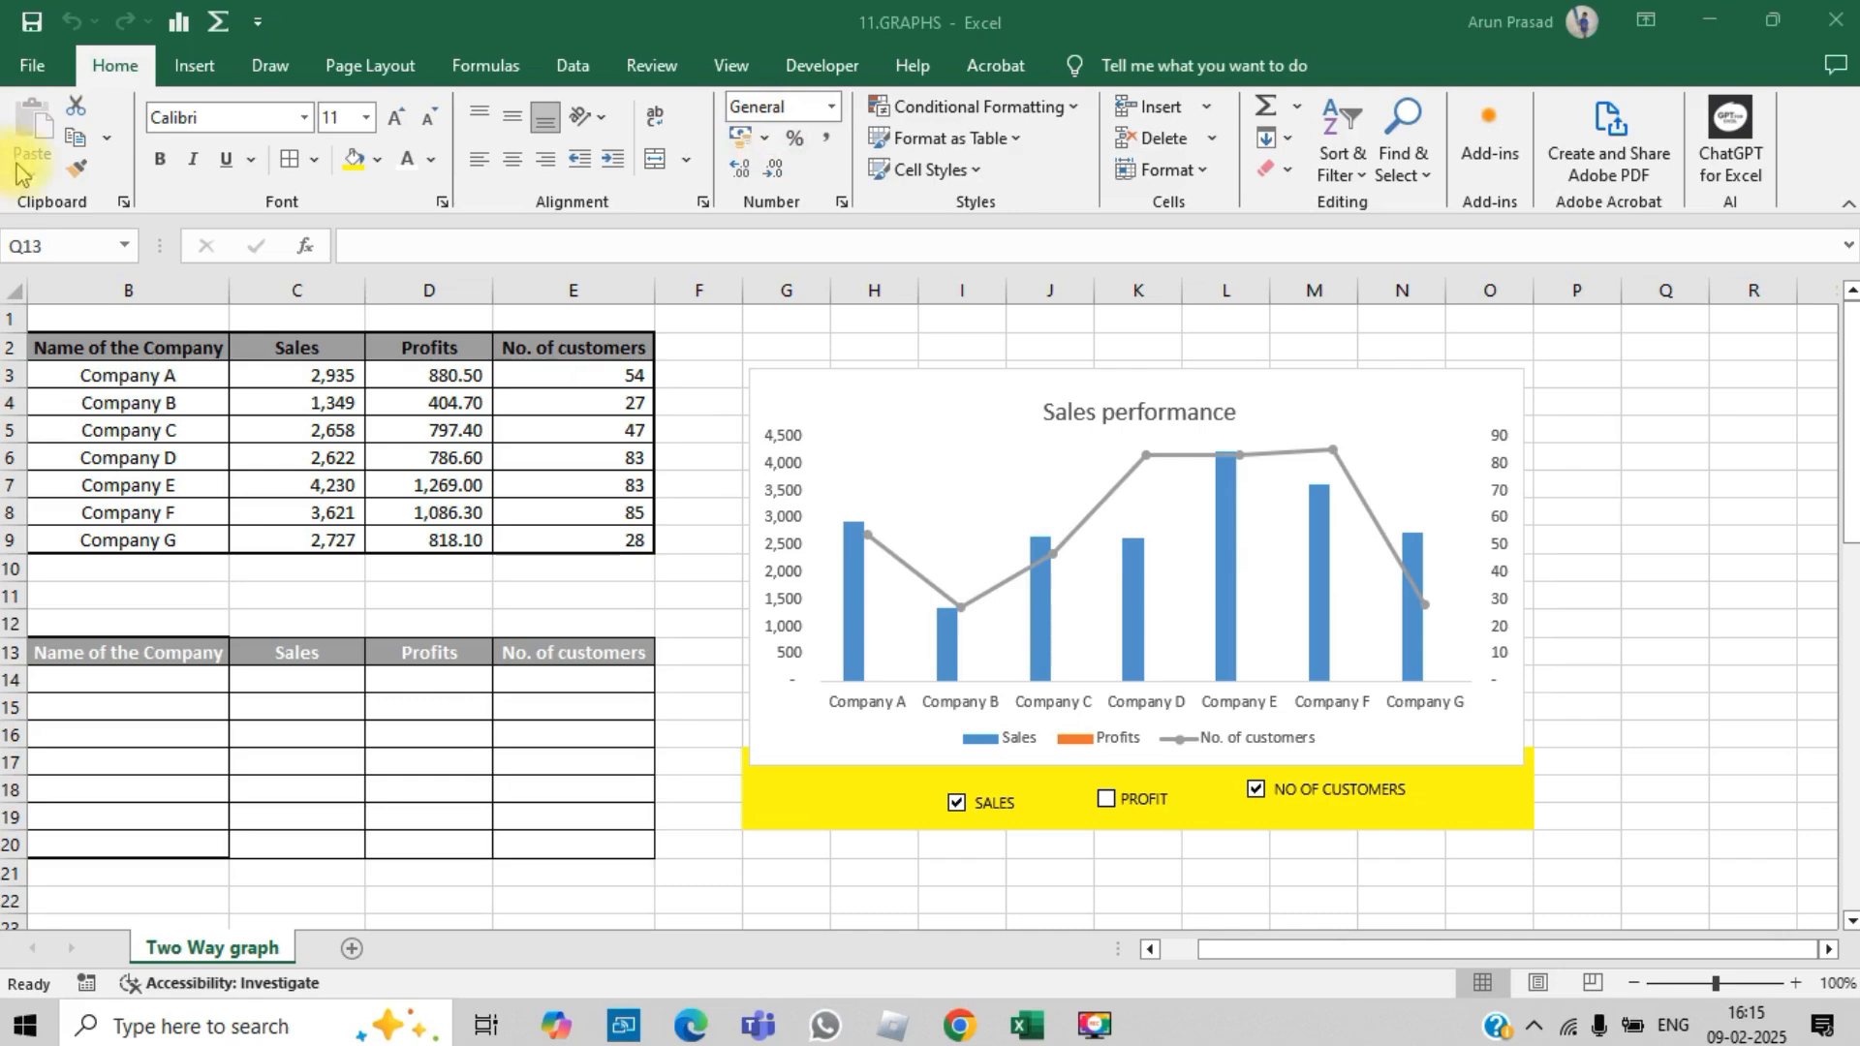
Step: Toggle the SALES, PROFIT and NO OF CUSTOMERS check boxes to examine how the Sales performance chart responds
left_click(1108, 802)
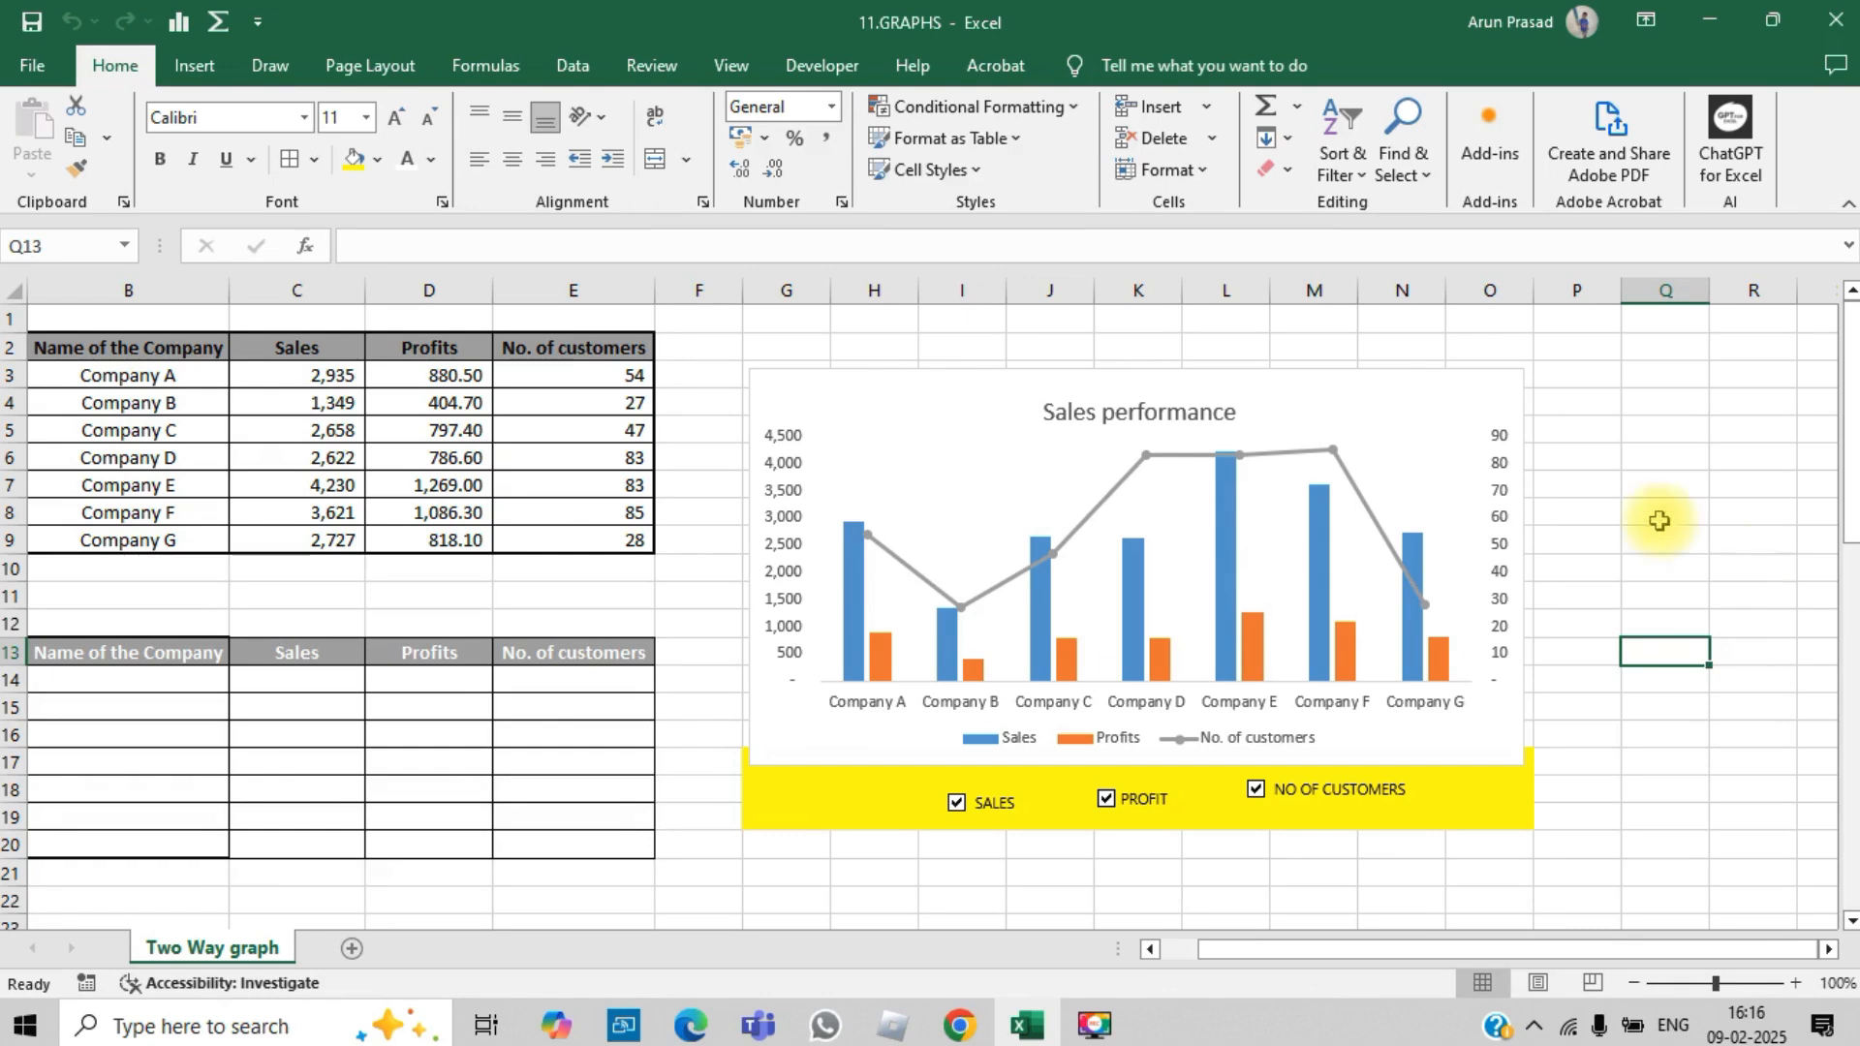
left_click(955, 804)
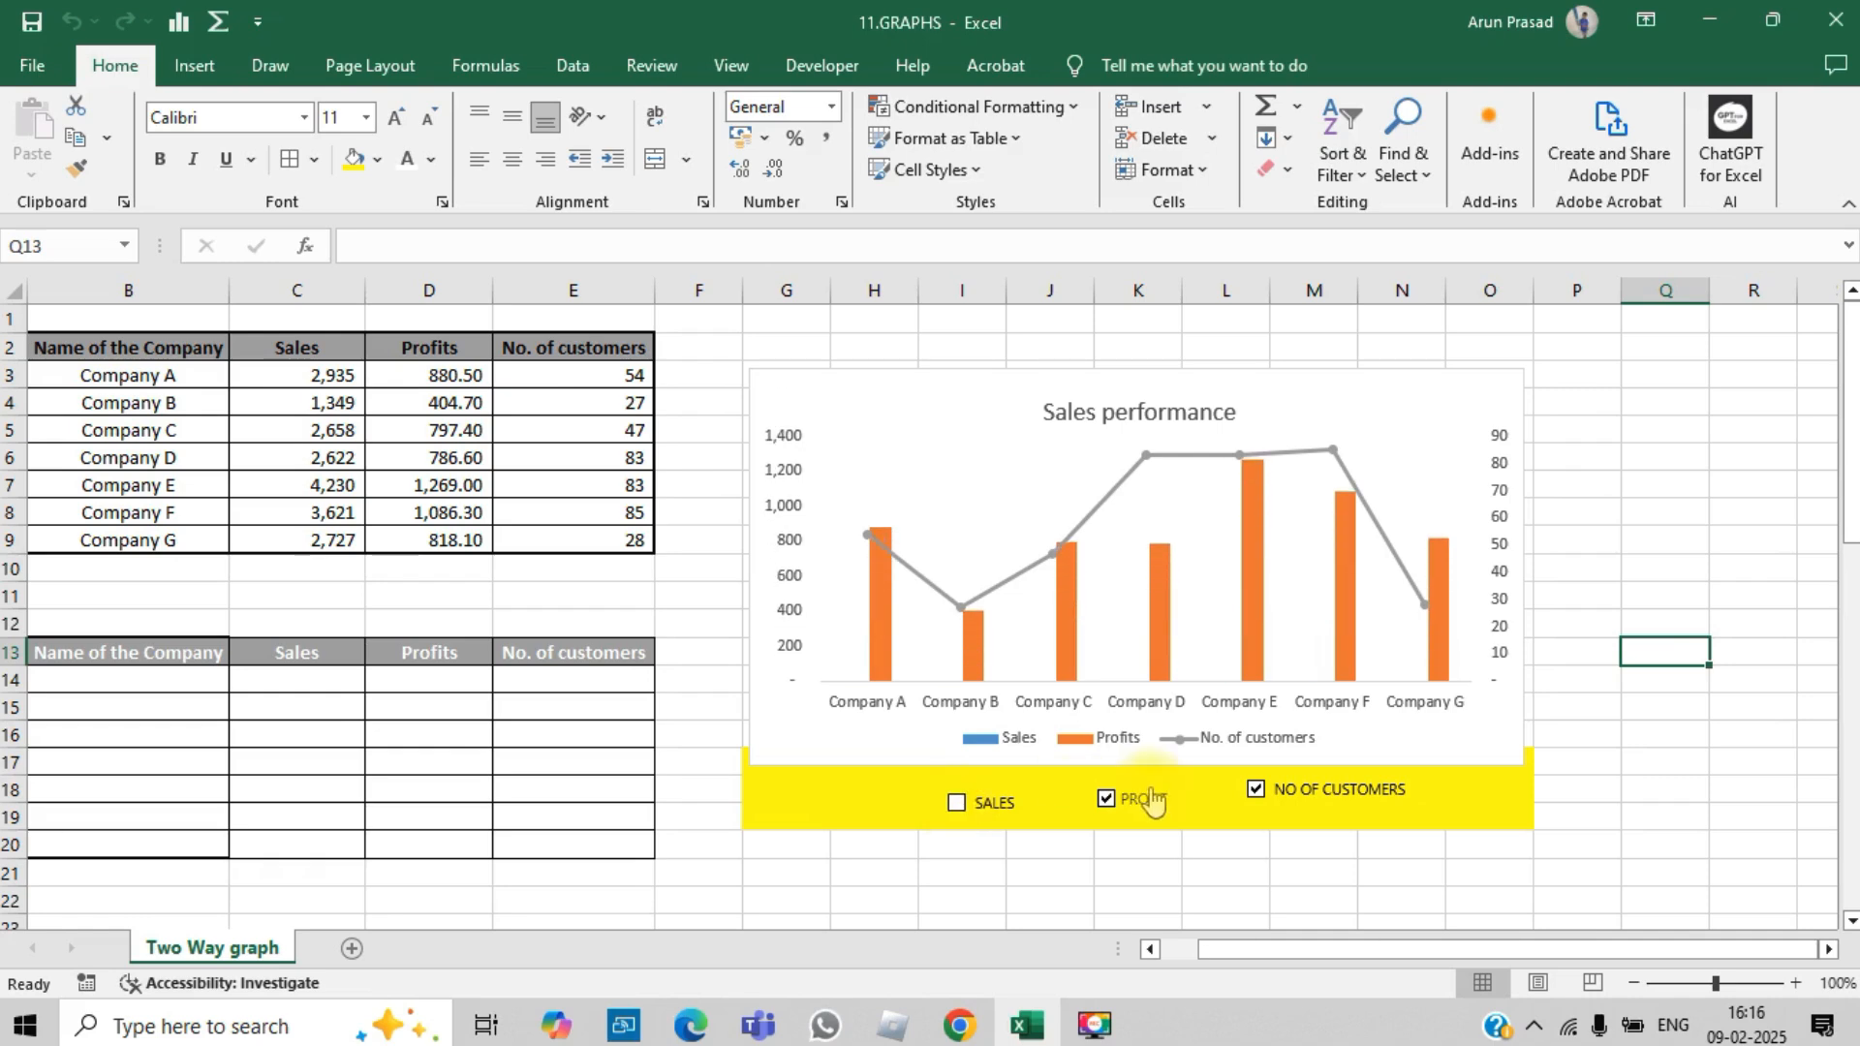
left_click(1106, 800)
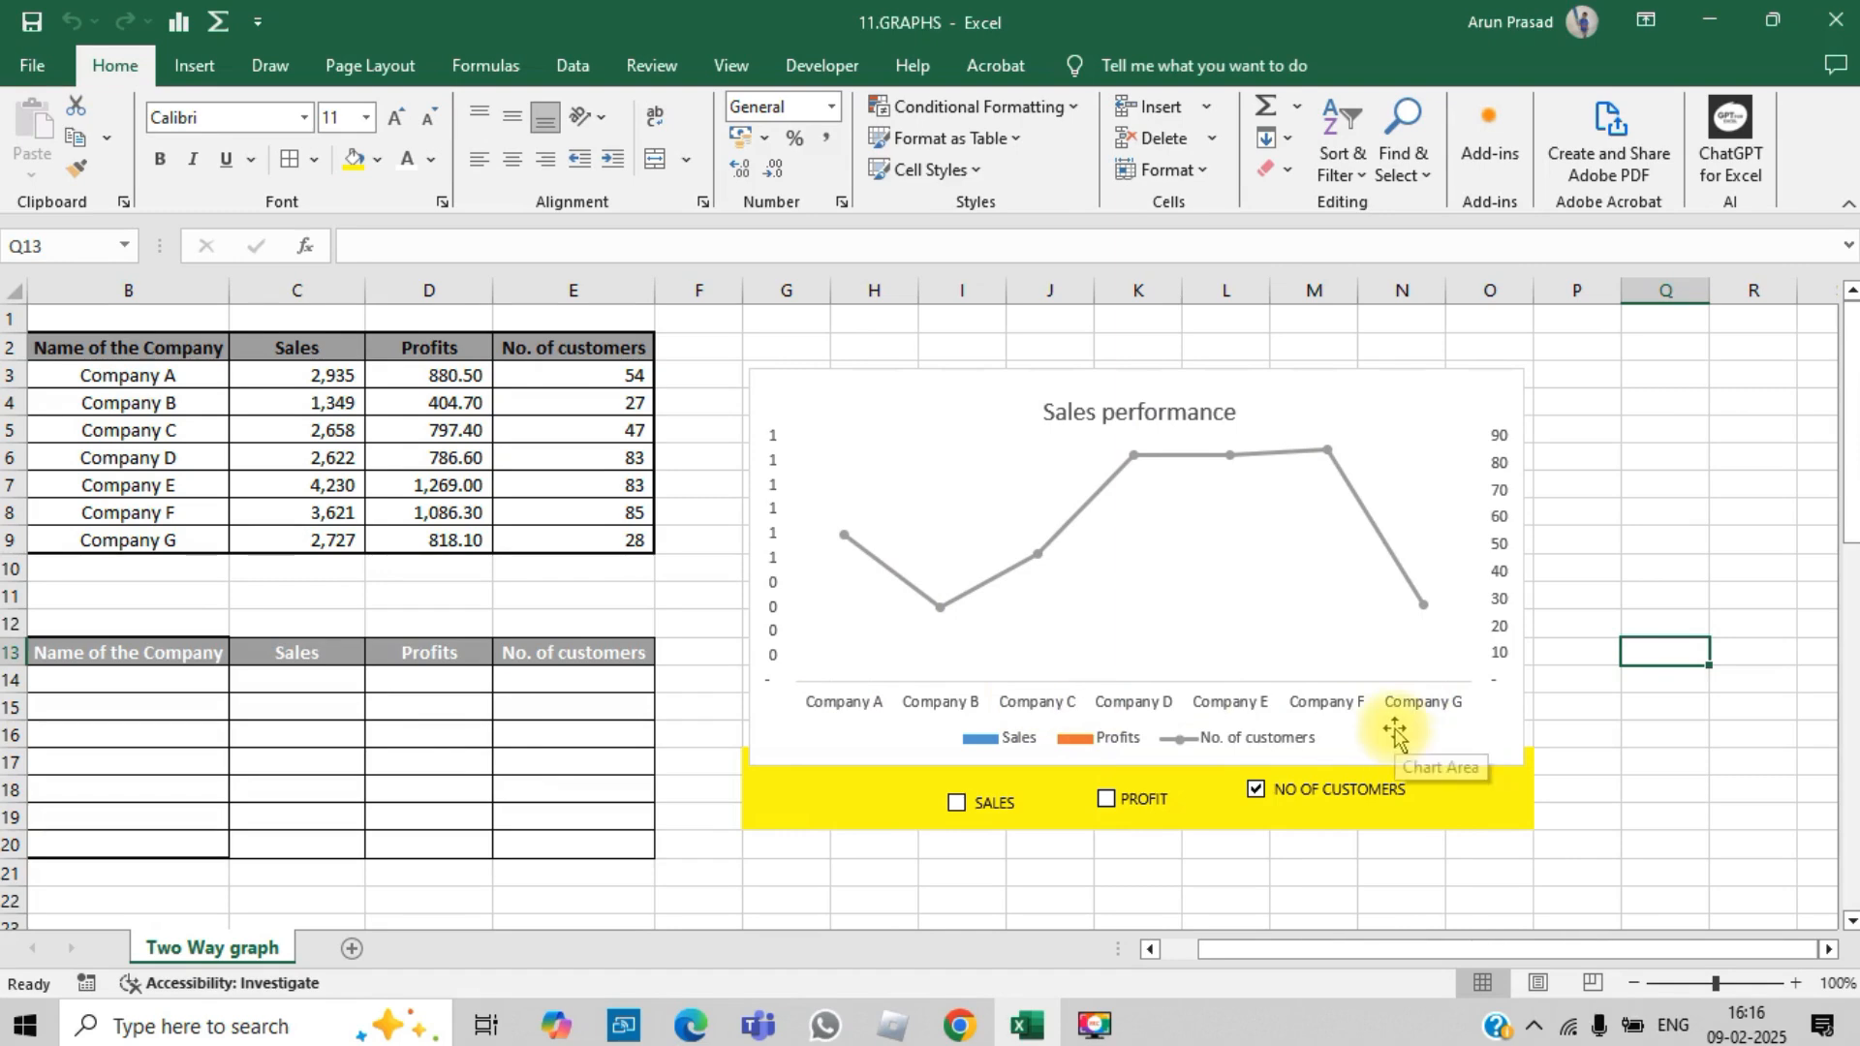
left_click(962, 811)
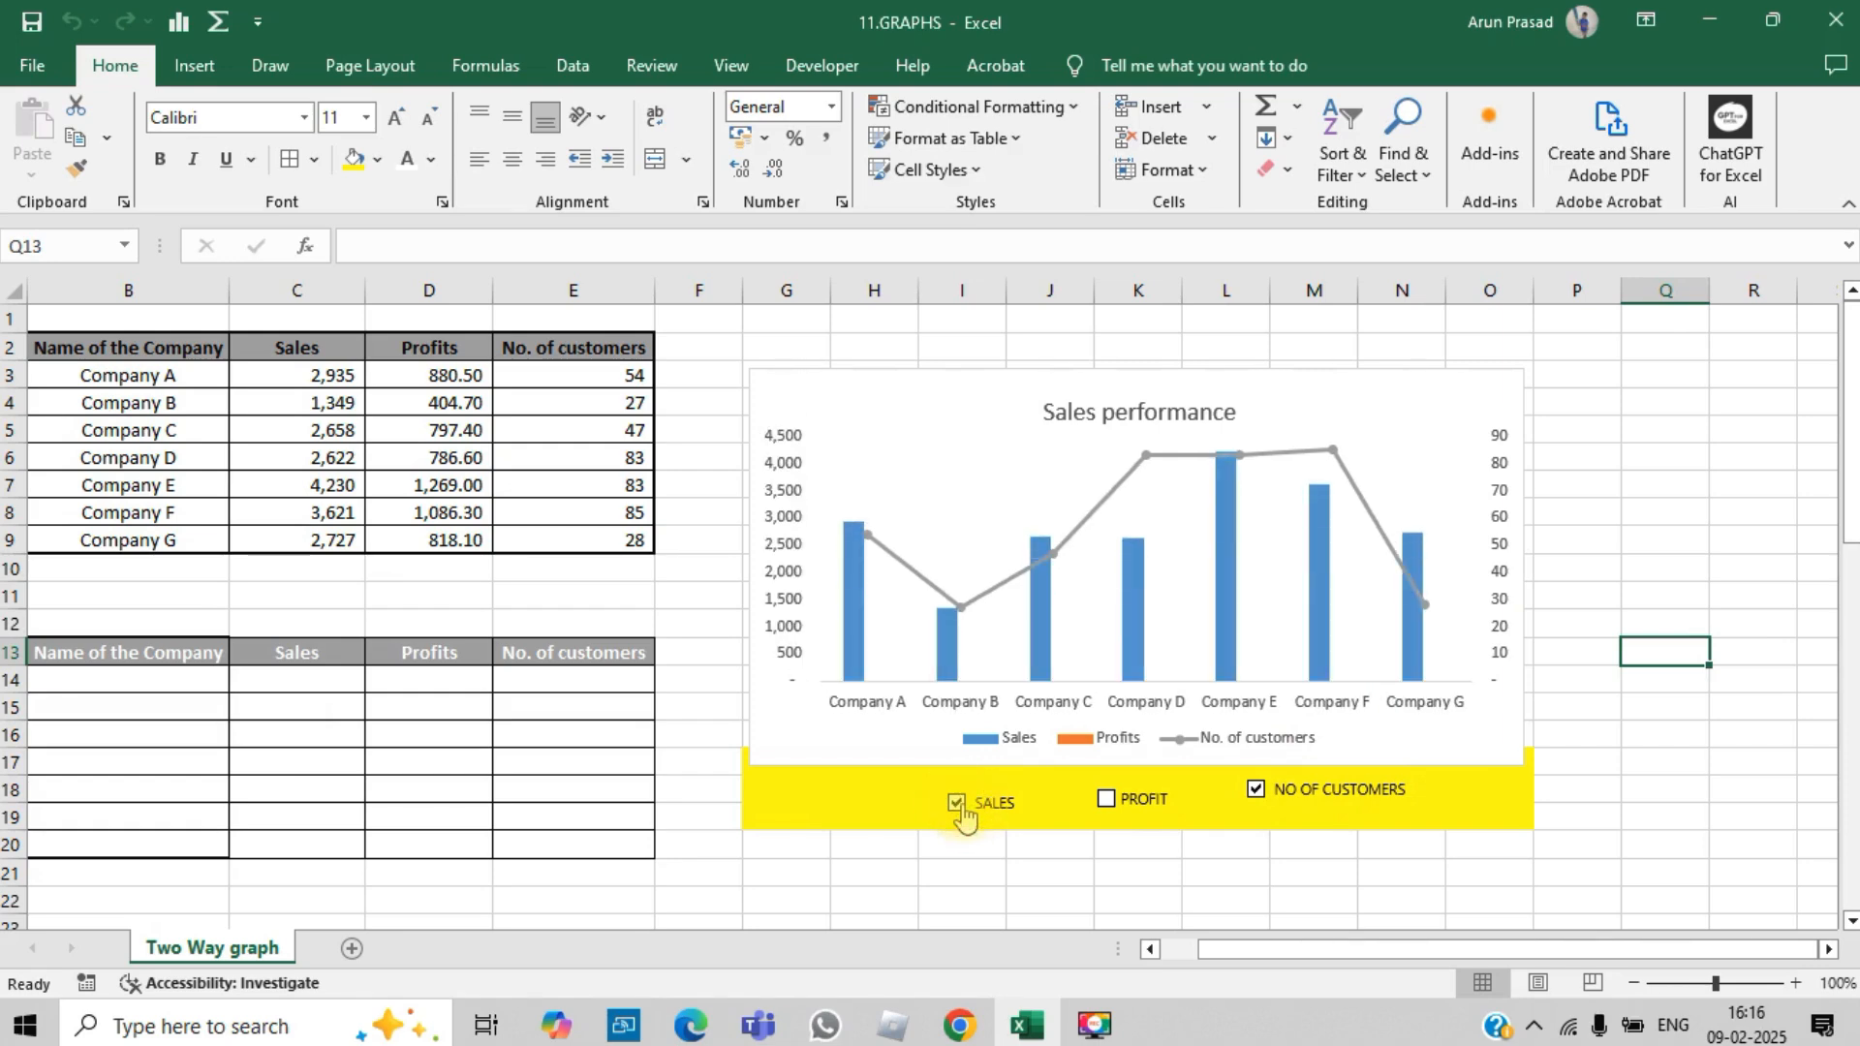
mouse_move(851, 639)
left_click(1257, 796)
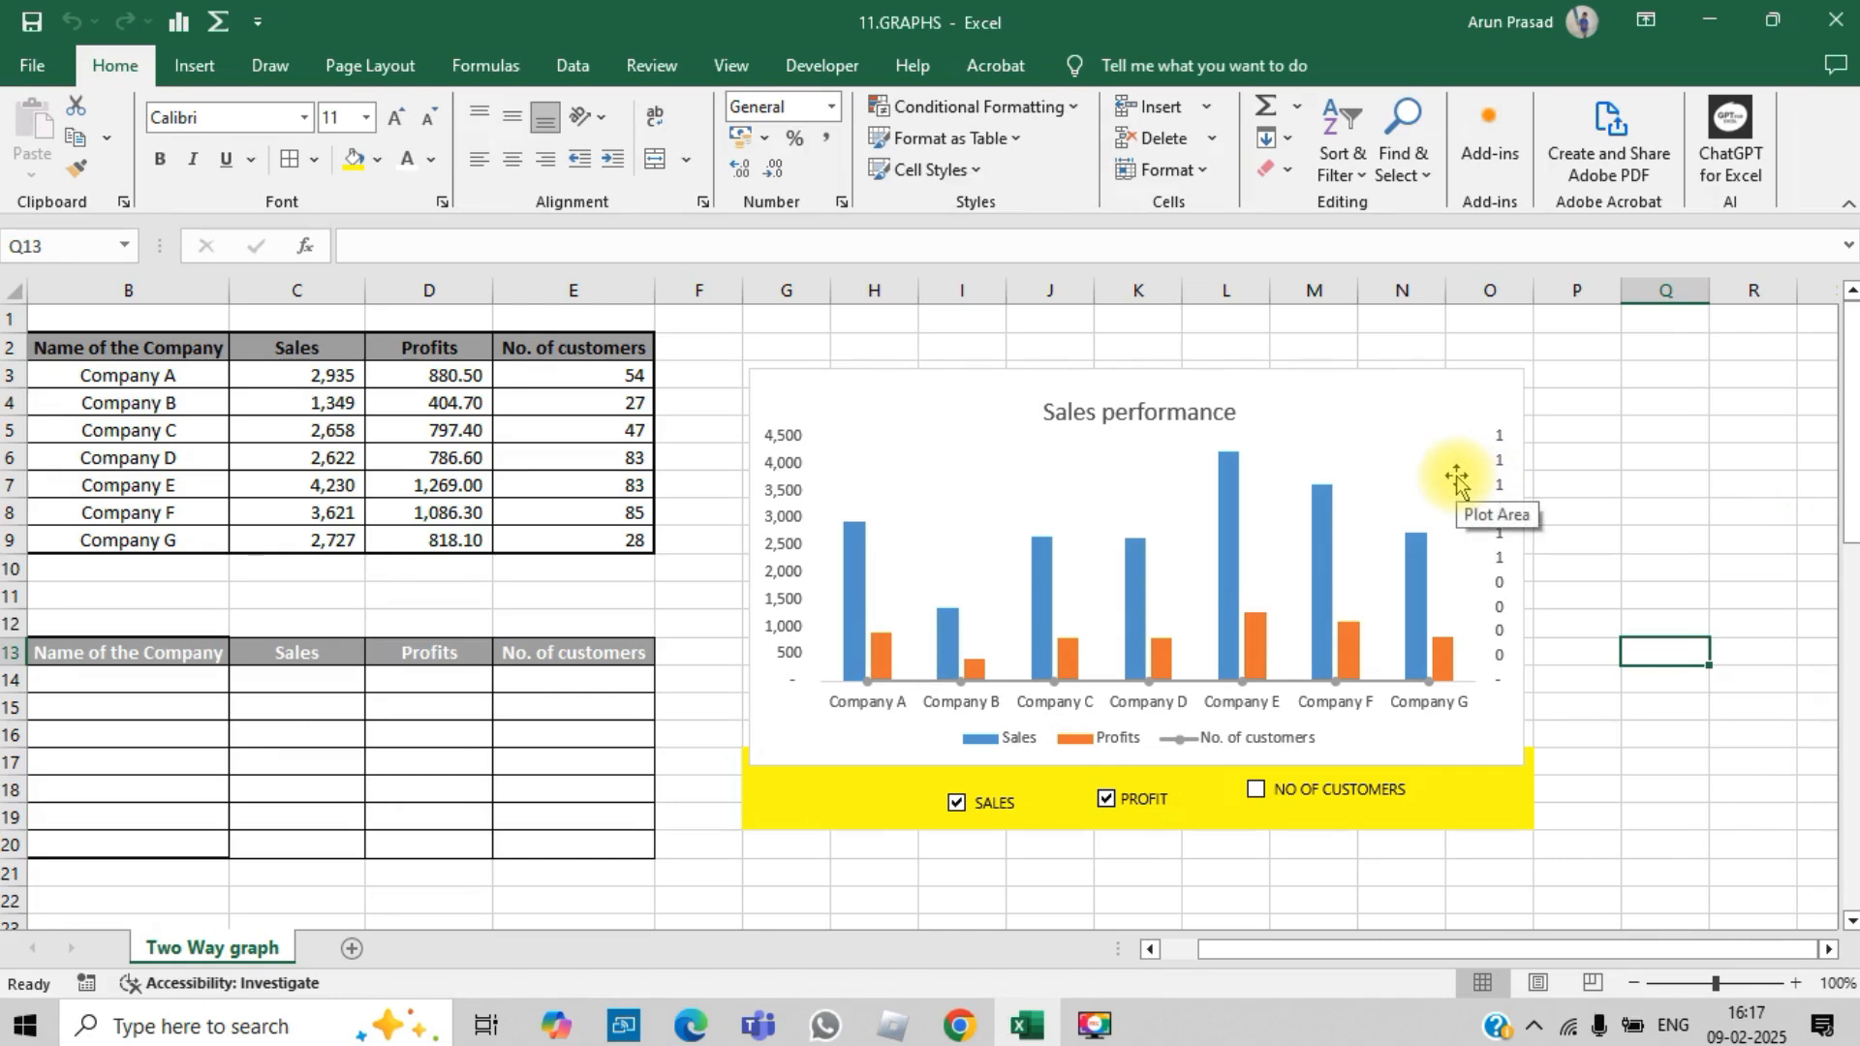
Step: Delete the Sales performance chart and clear the yellow fill around the check boxes by pasting a blank cell over G8:P26
left_click(1138, 369)
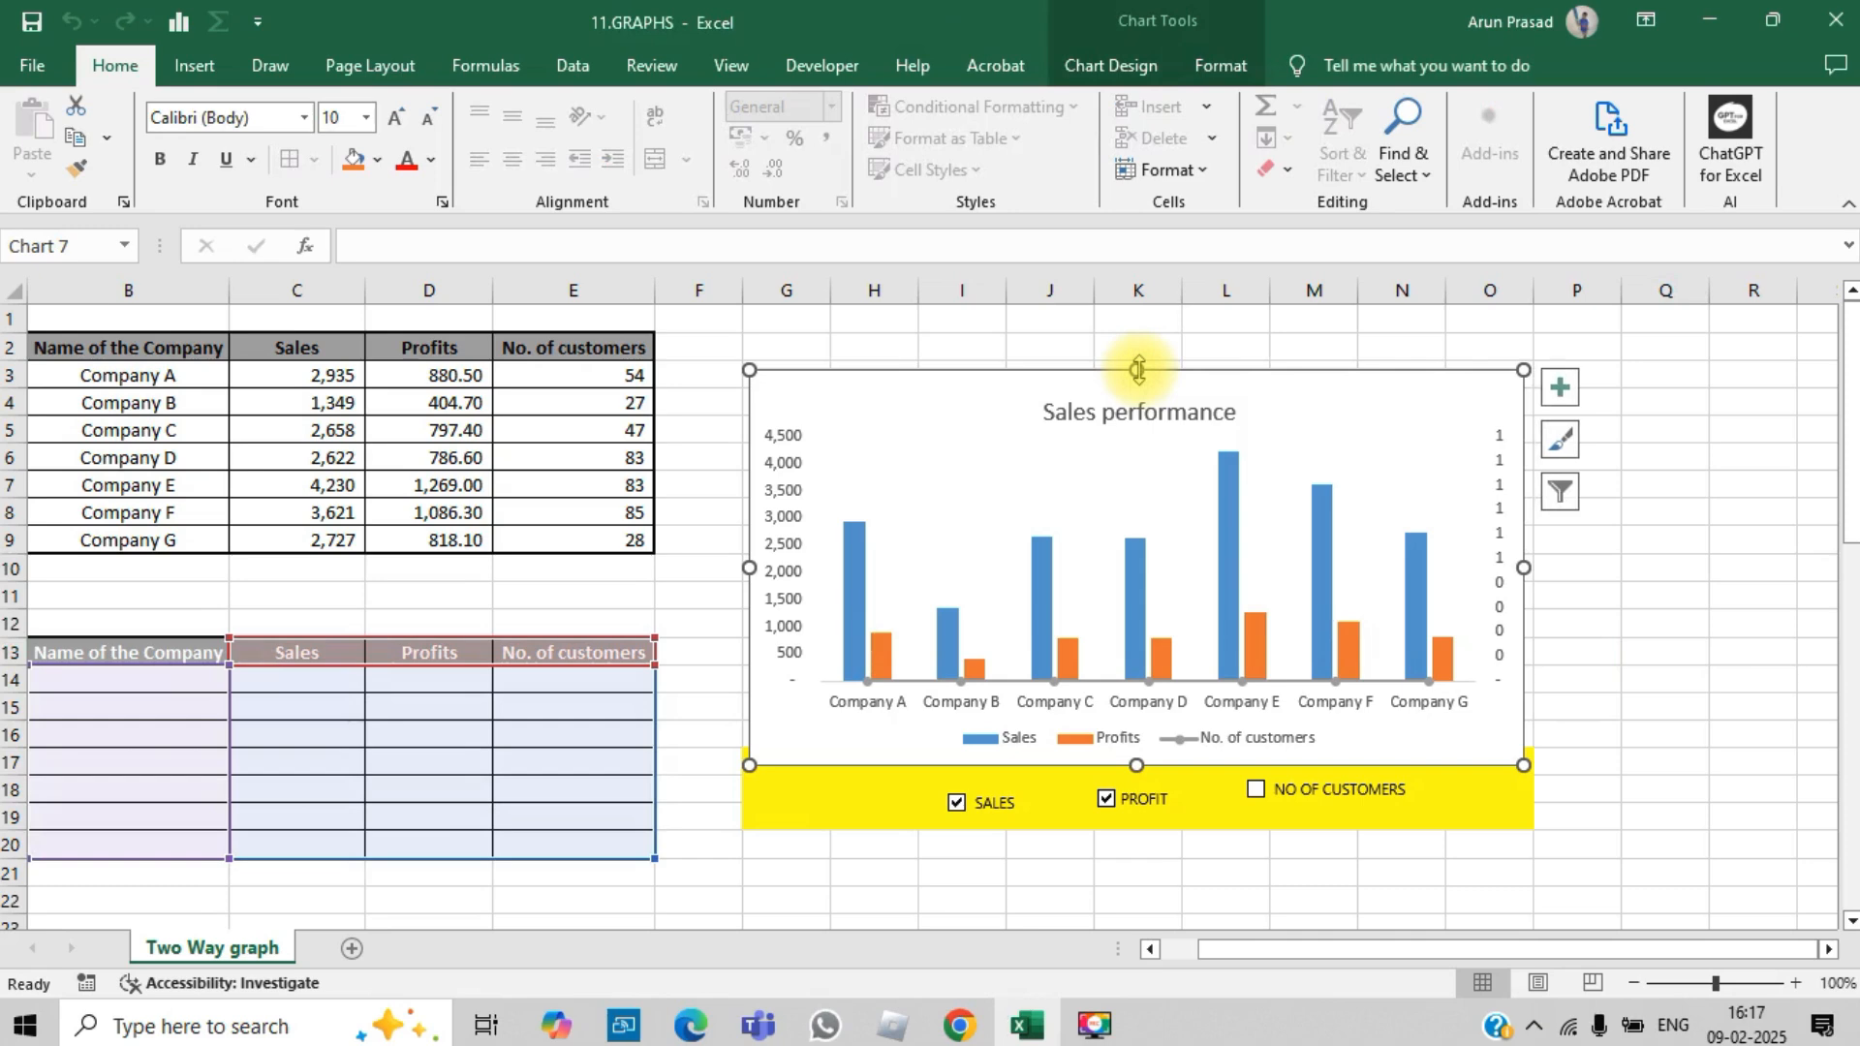
key("Delete")
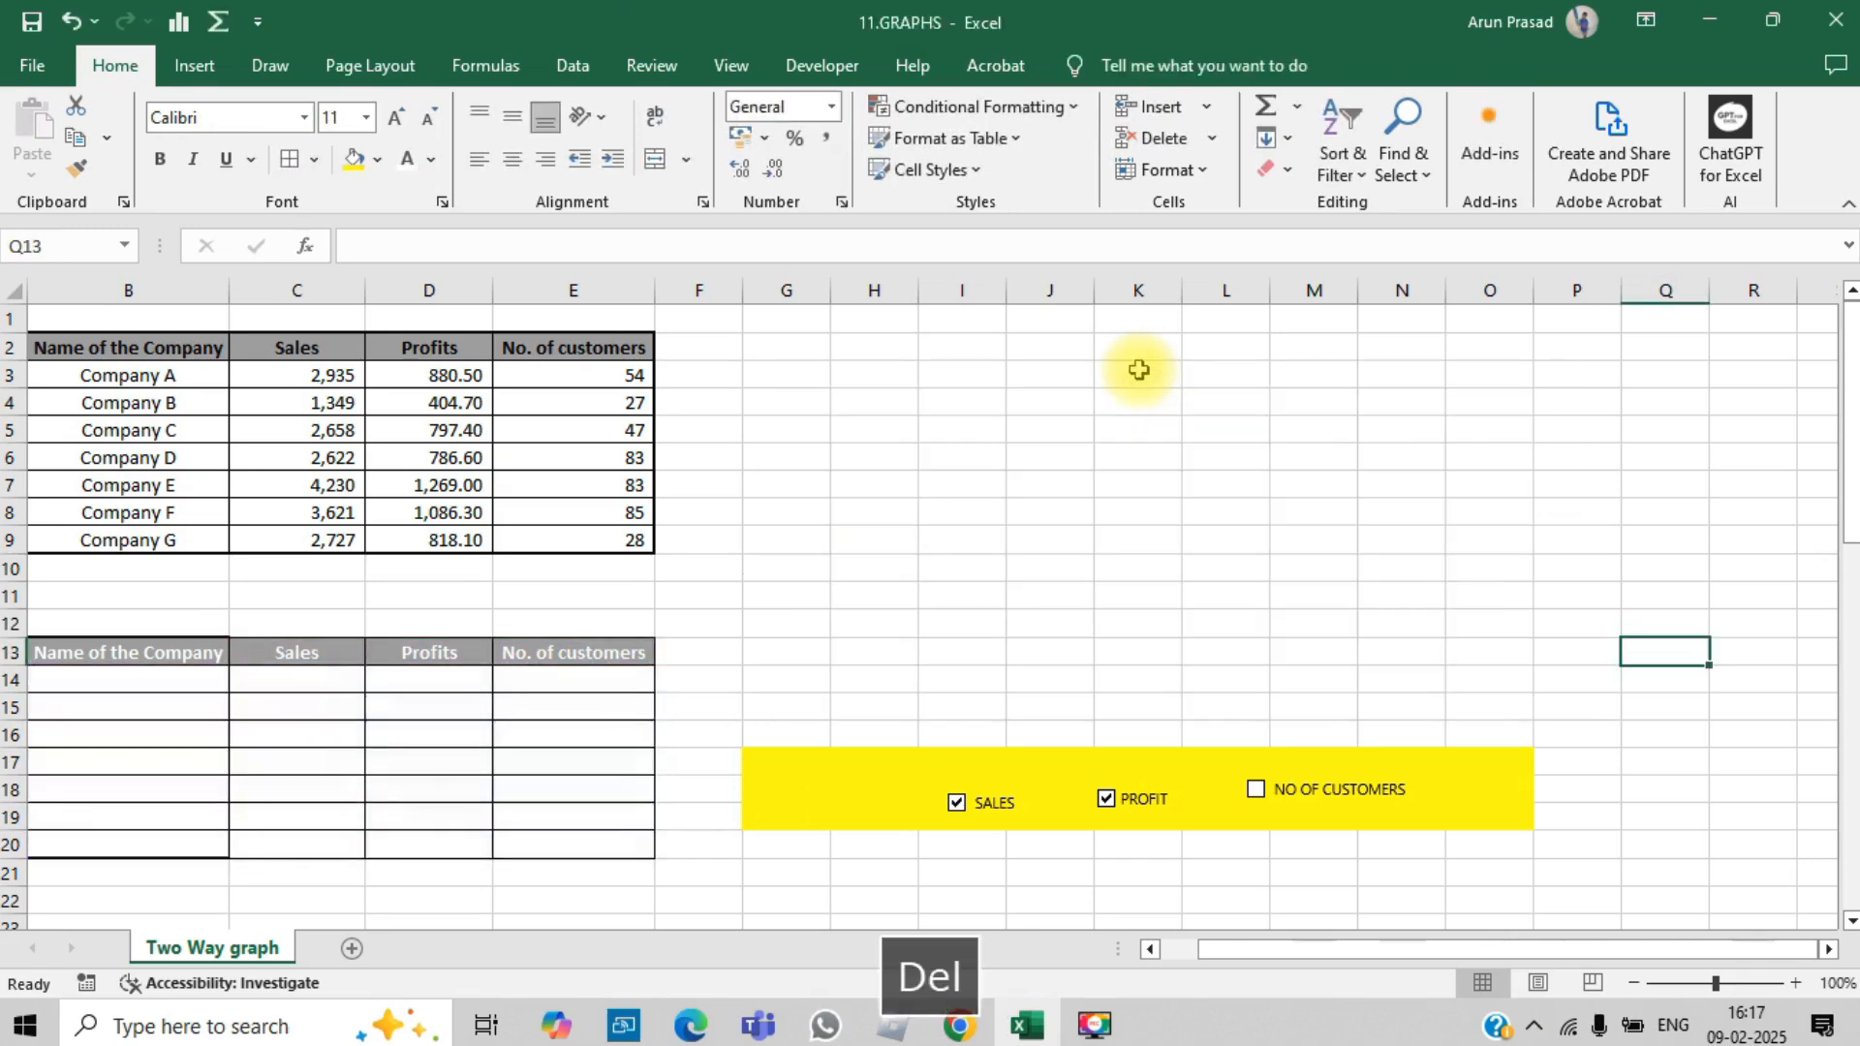
left_click(857, 620)
key("ctrl+c")
left_click_drag(786, 512, 1579, 884)
key("ctrl+v")
key("Escape")
Step: Delete the SALES, PROFIT and NO OF CUSTOMERS check boxes and return to cell G1
right_click(967, 651)
key("Escape")
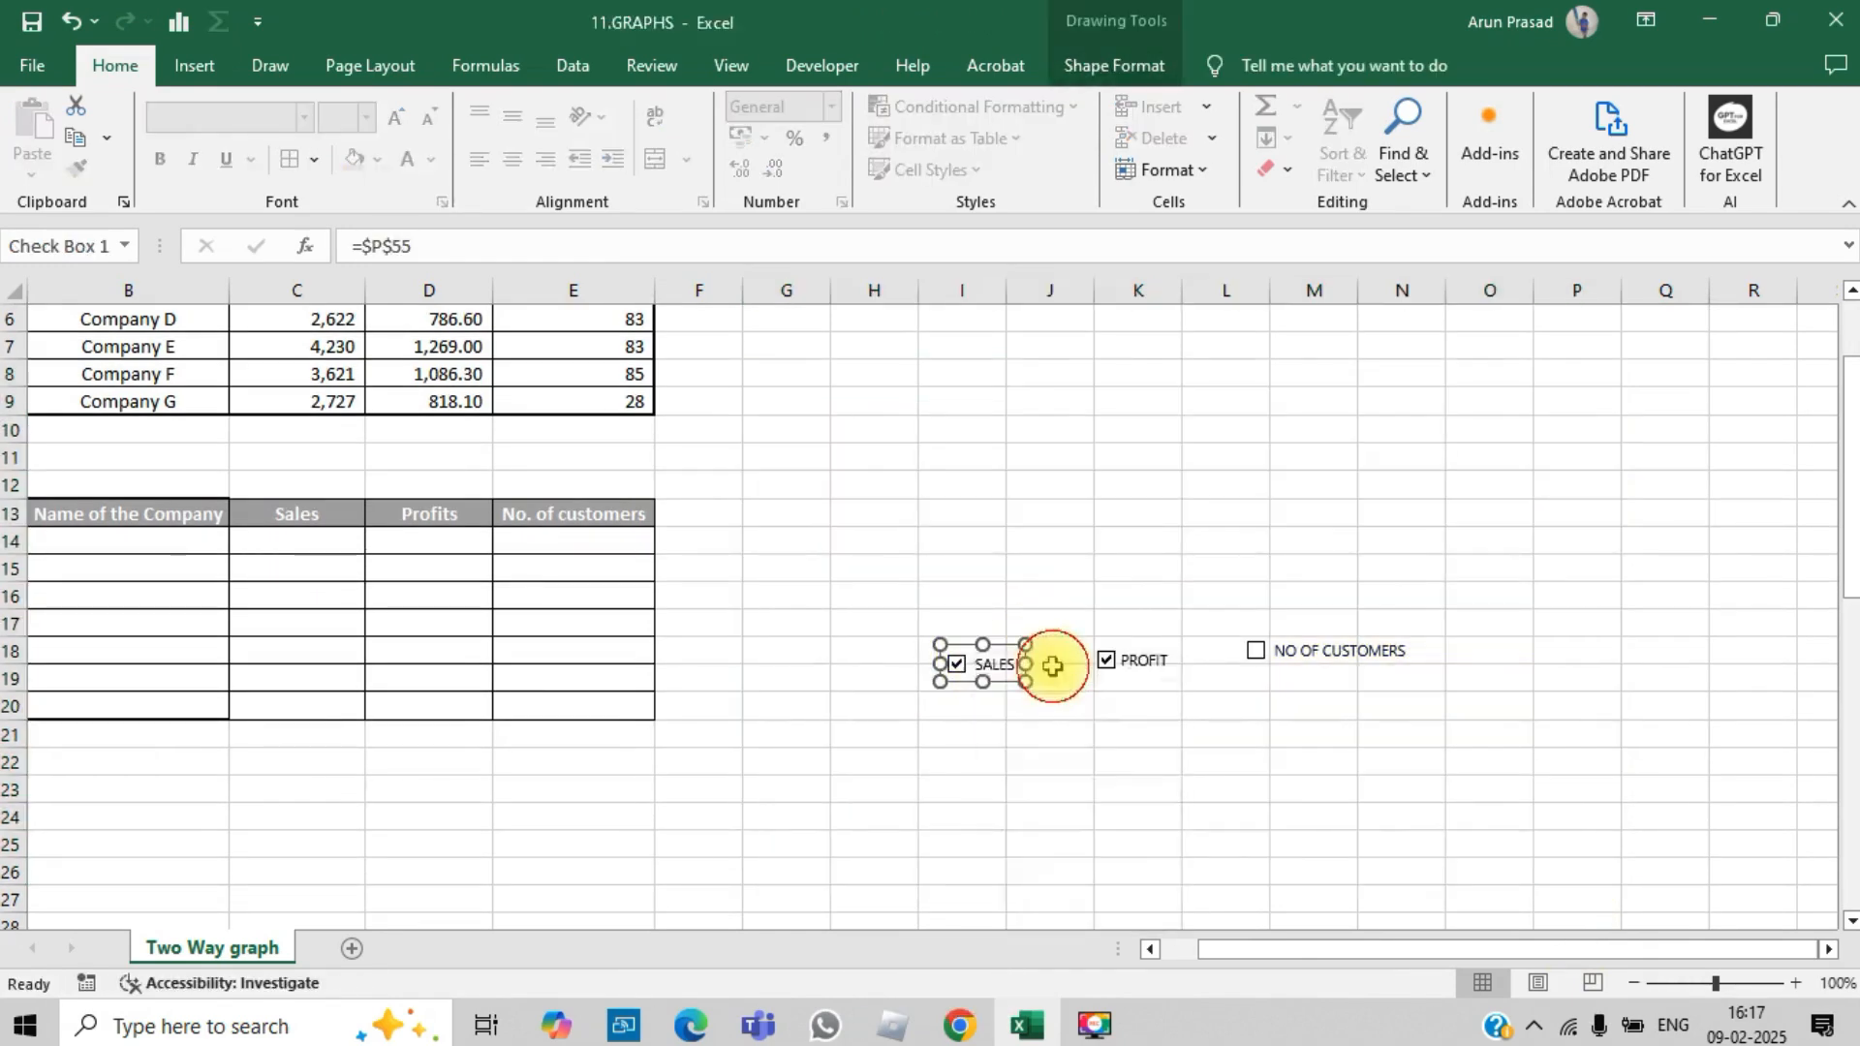
key("Delete")
right_click(1103, 661)
key("Escape")
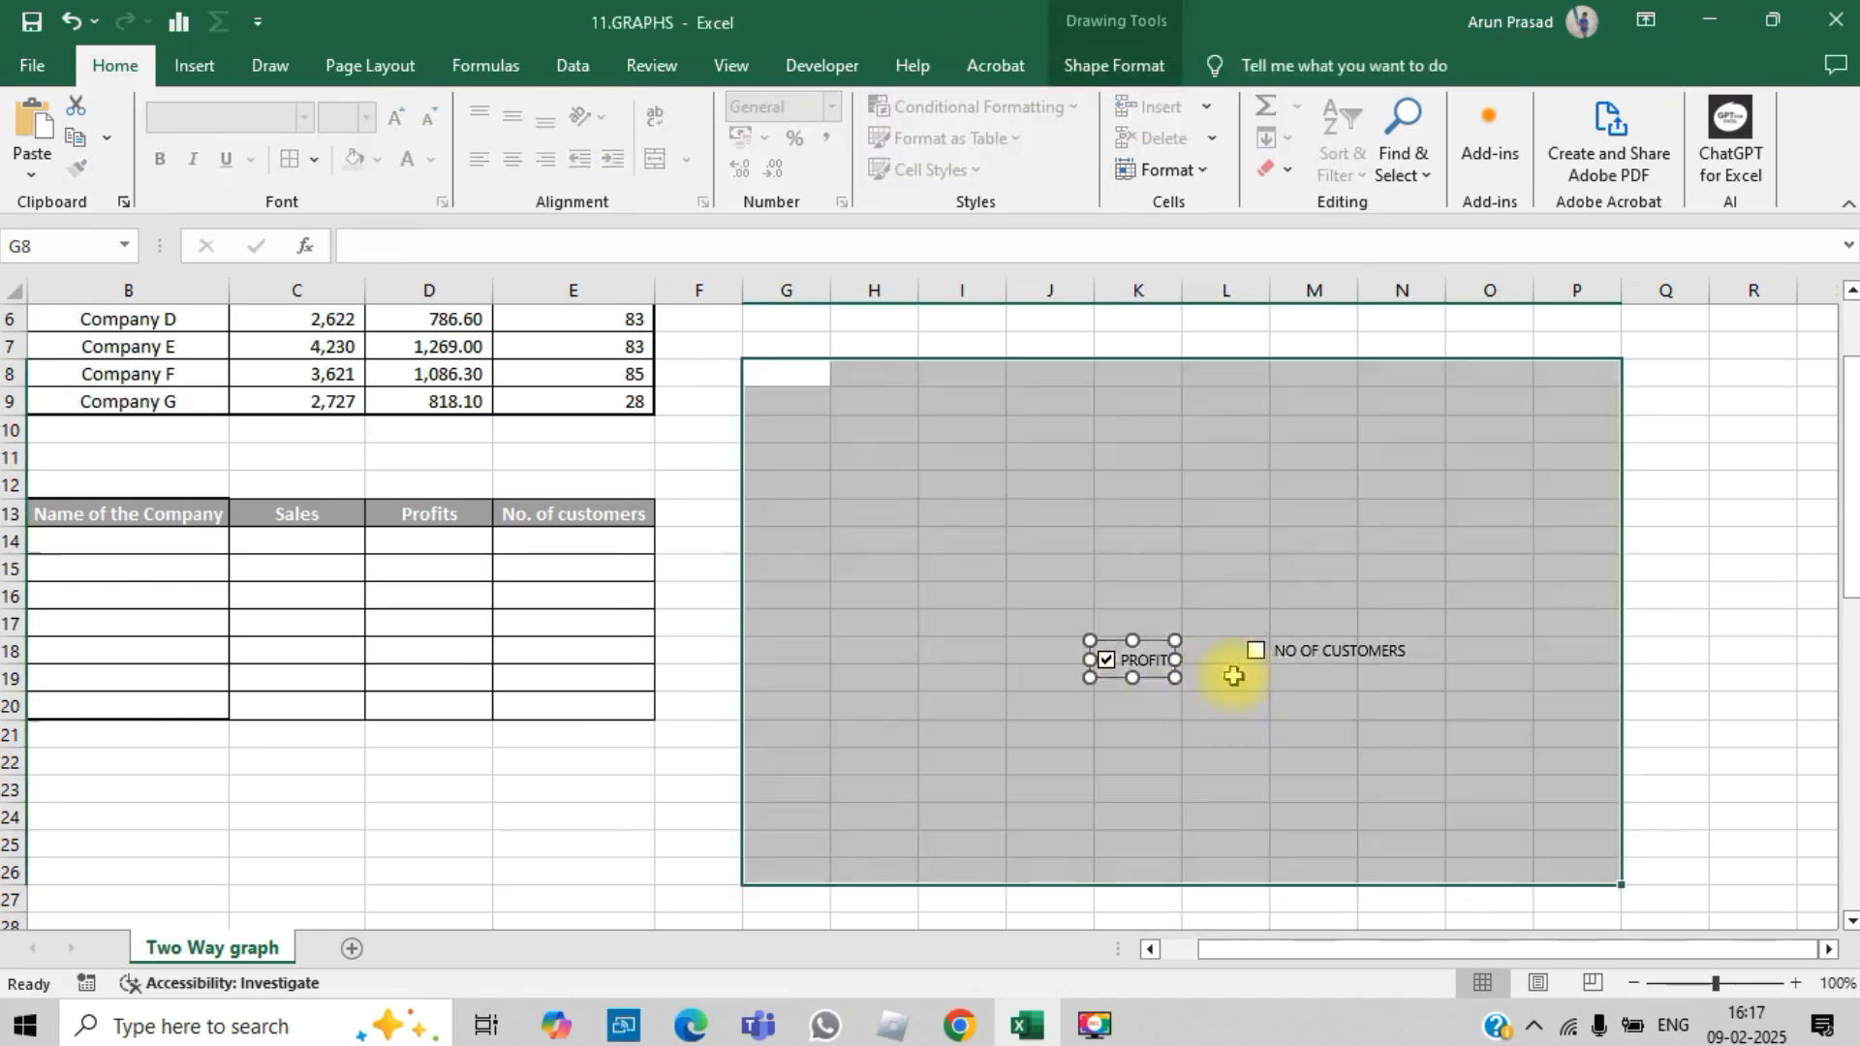
key("Delete")
right_click(1287, 662)
left_click(1362, 664)
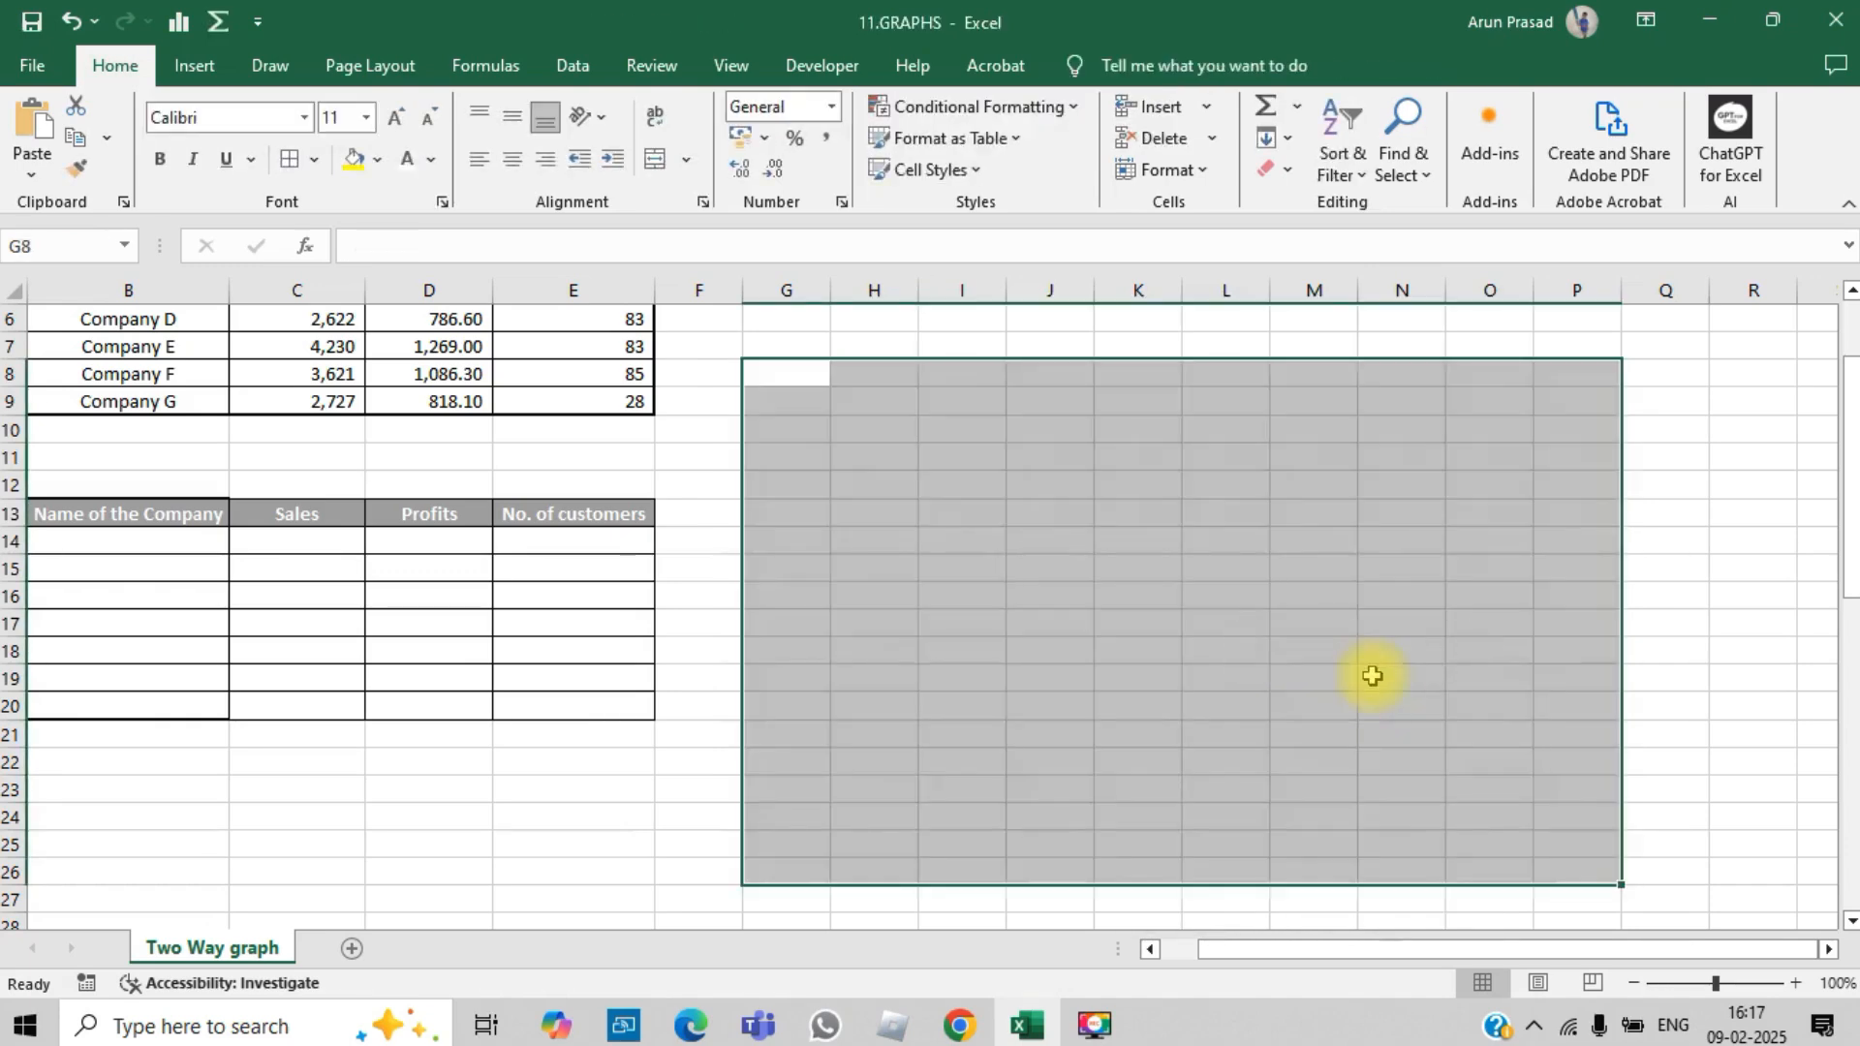
key("ctrl+Up")
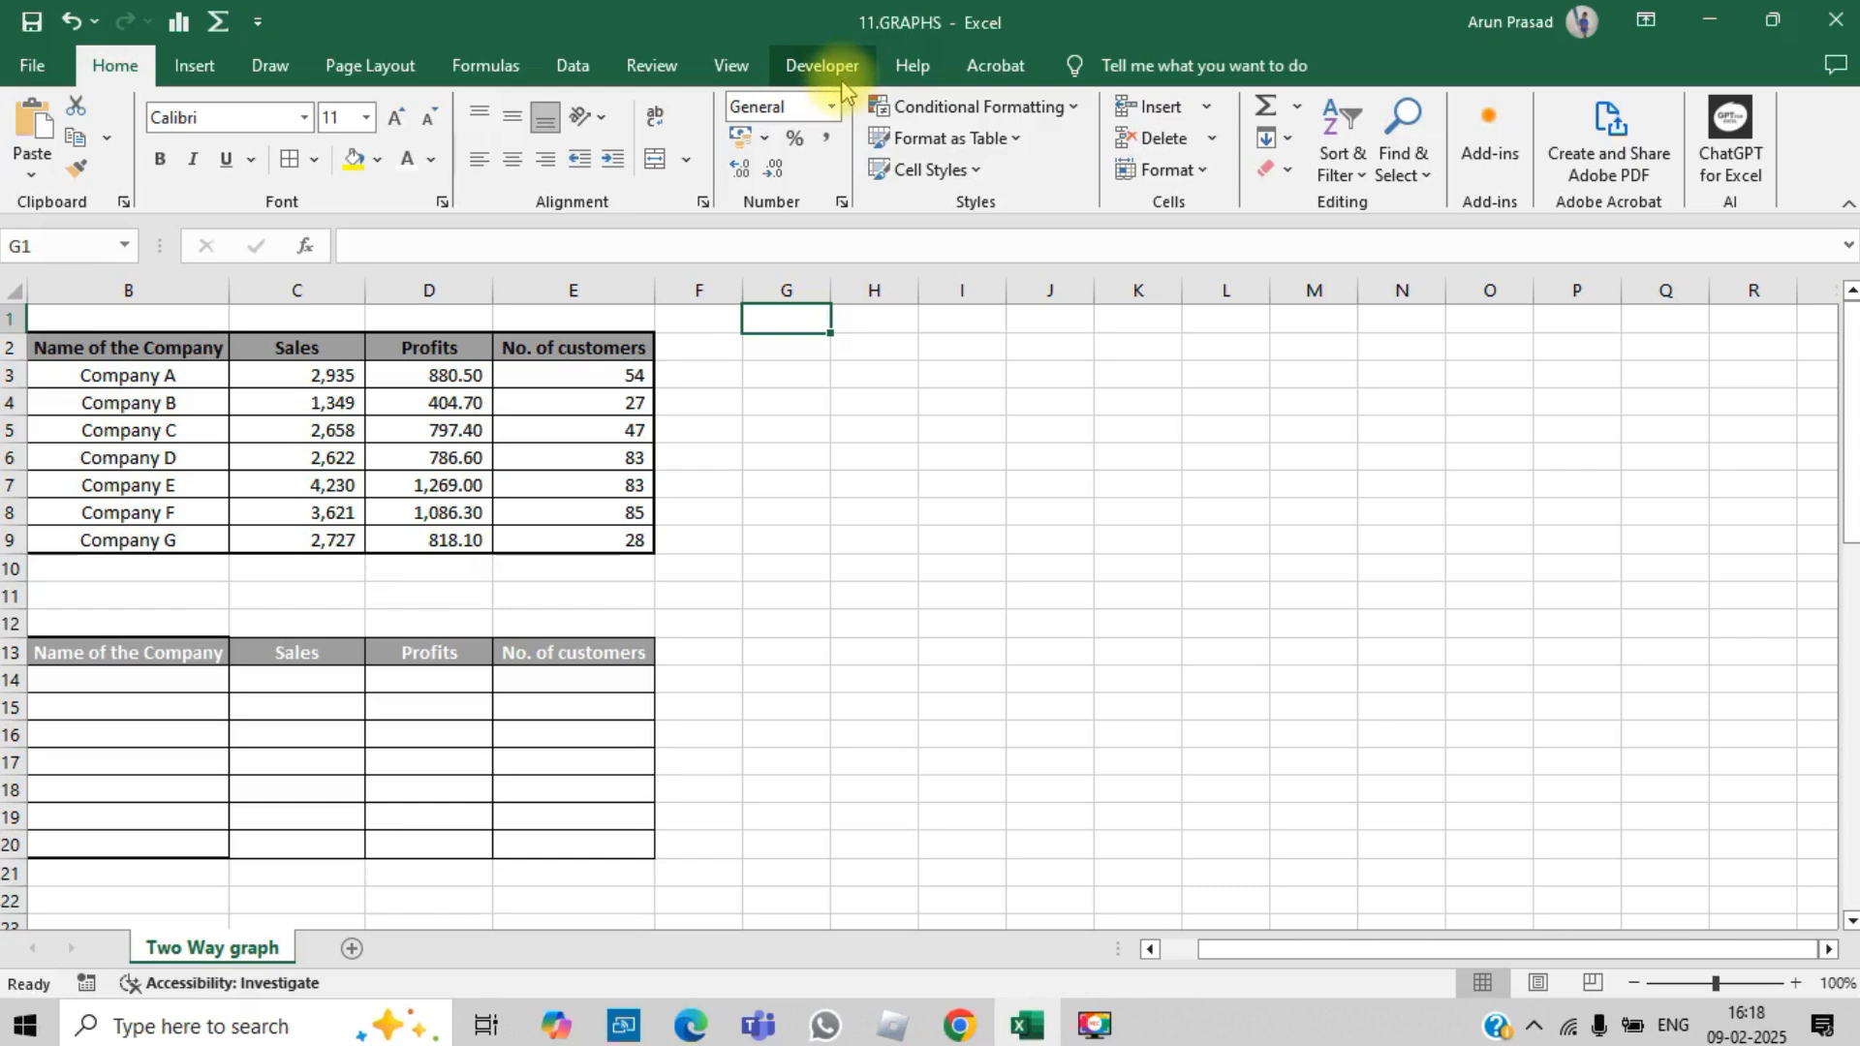
Step: Enable the Developer tab in the Excel ribbon customization options and apply the settings
left_click(27, 70)
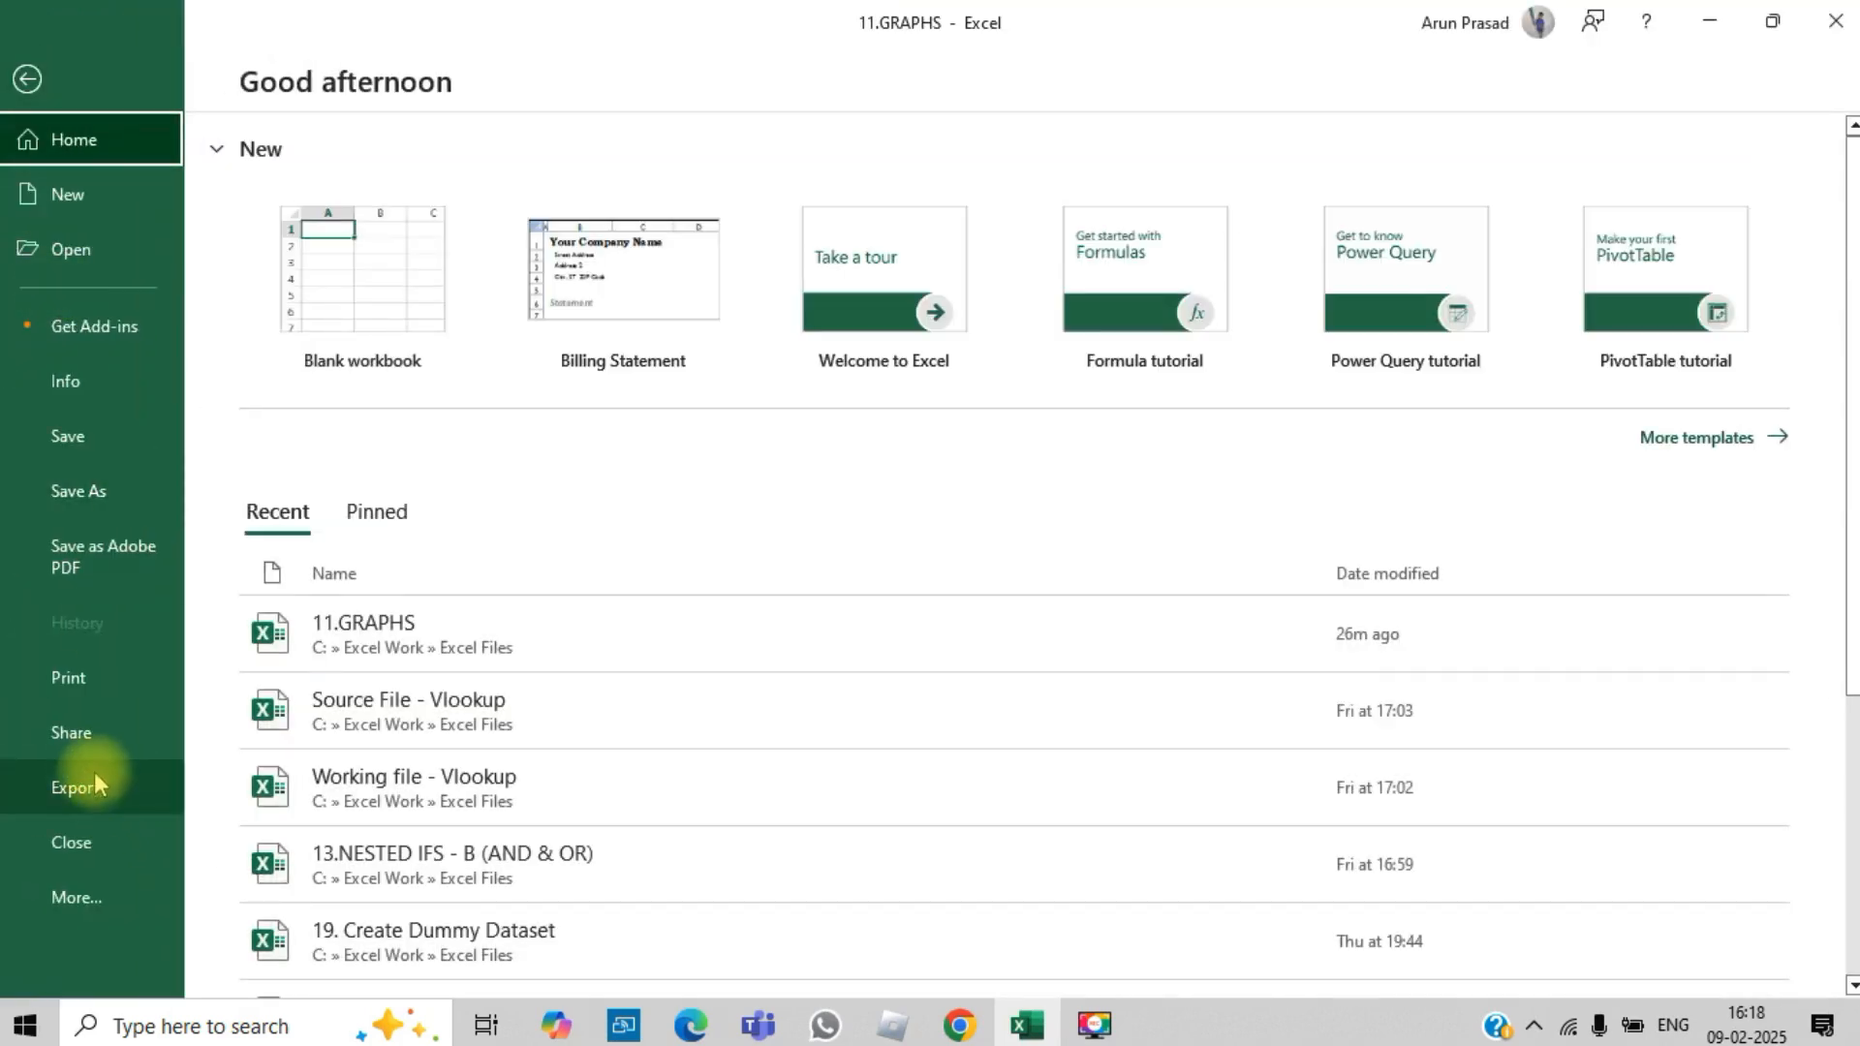
left_click(38, 899)
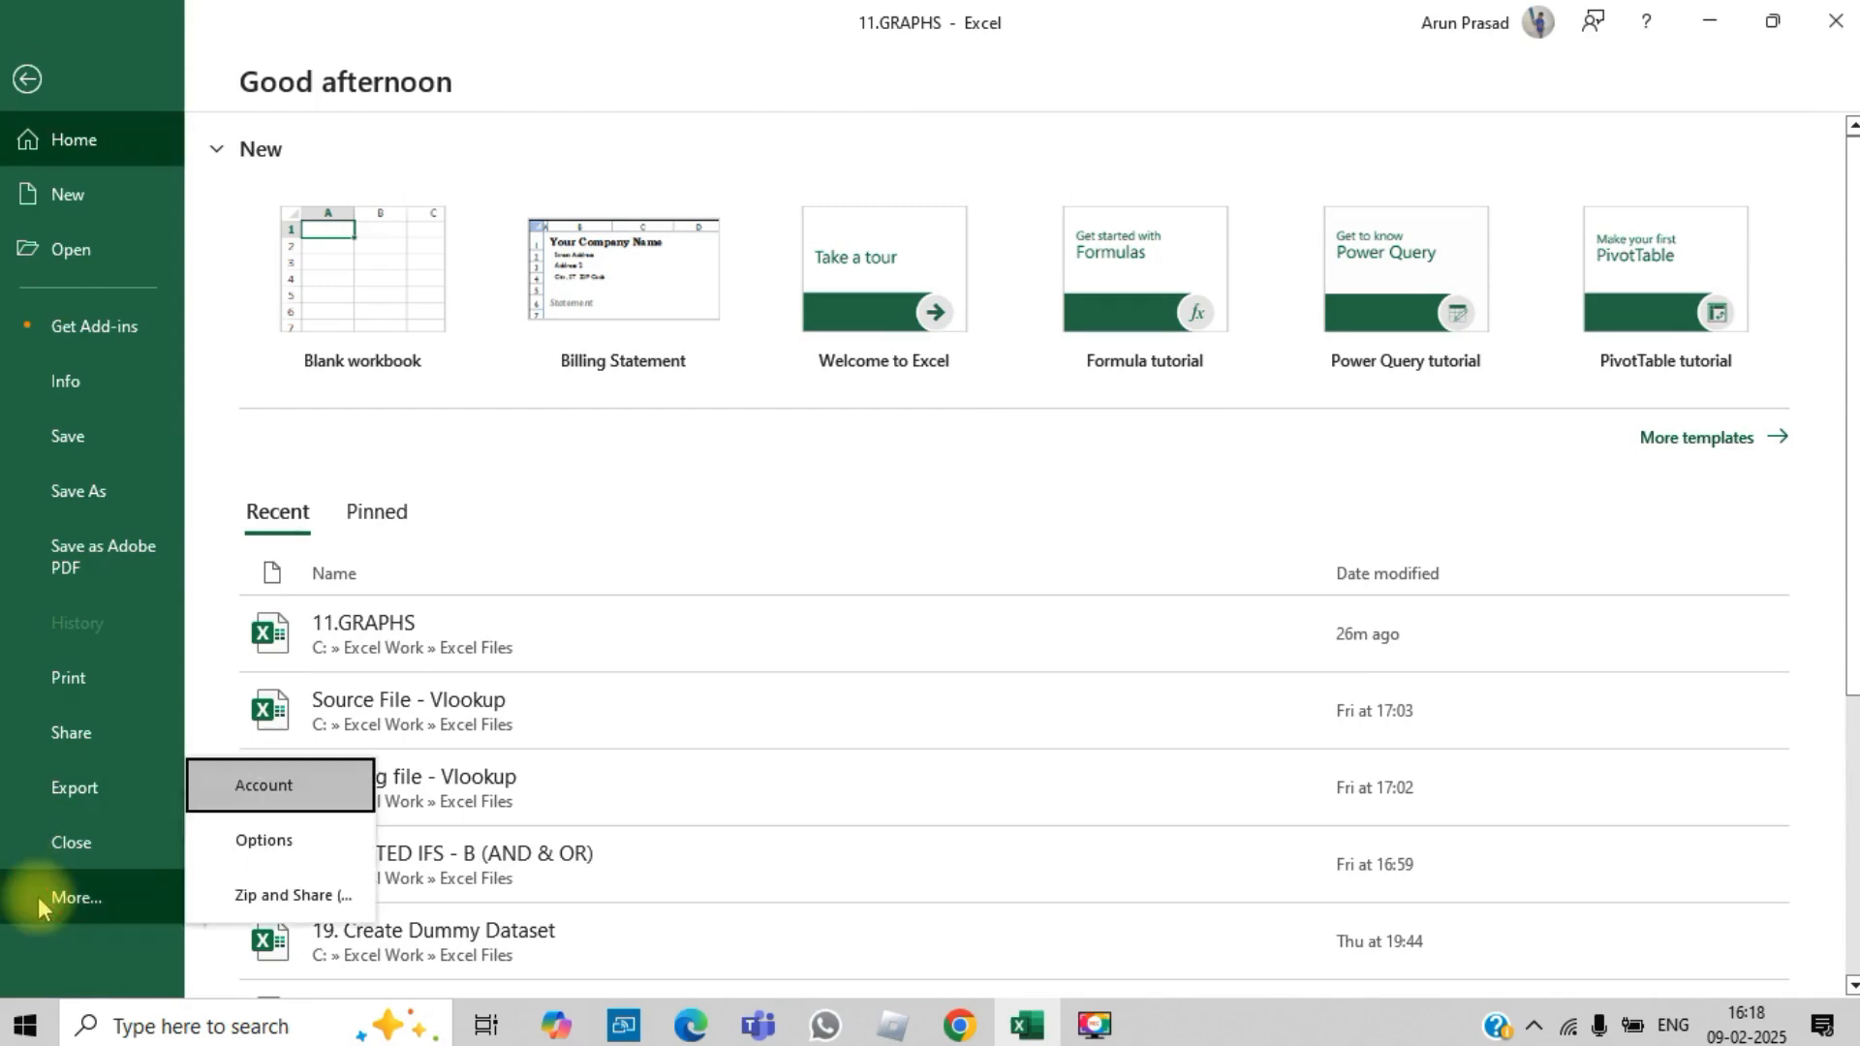
left_click(258, 840)
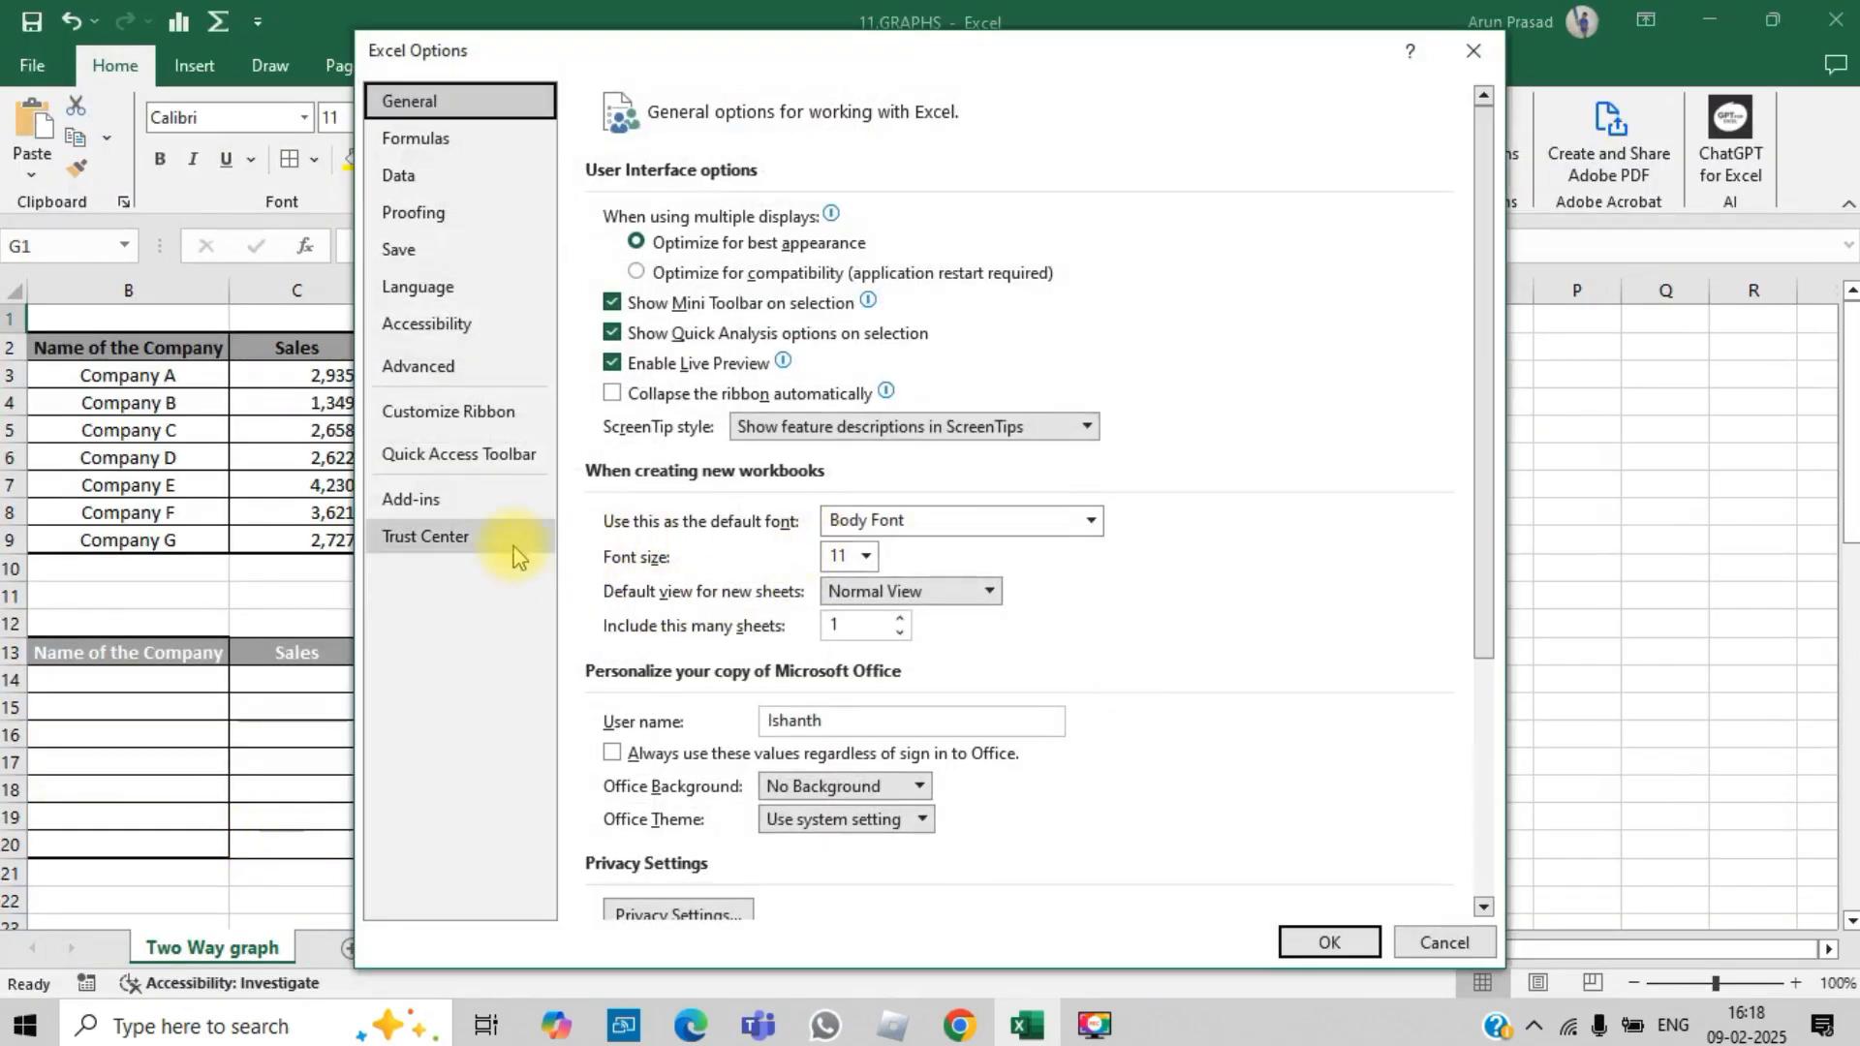
left_click(473, 411)
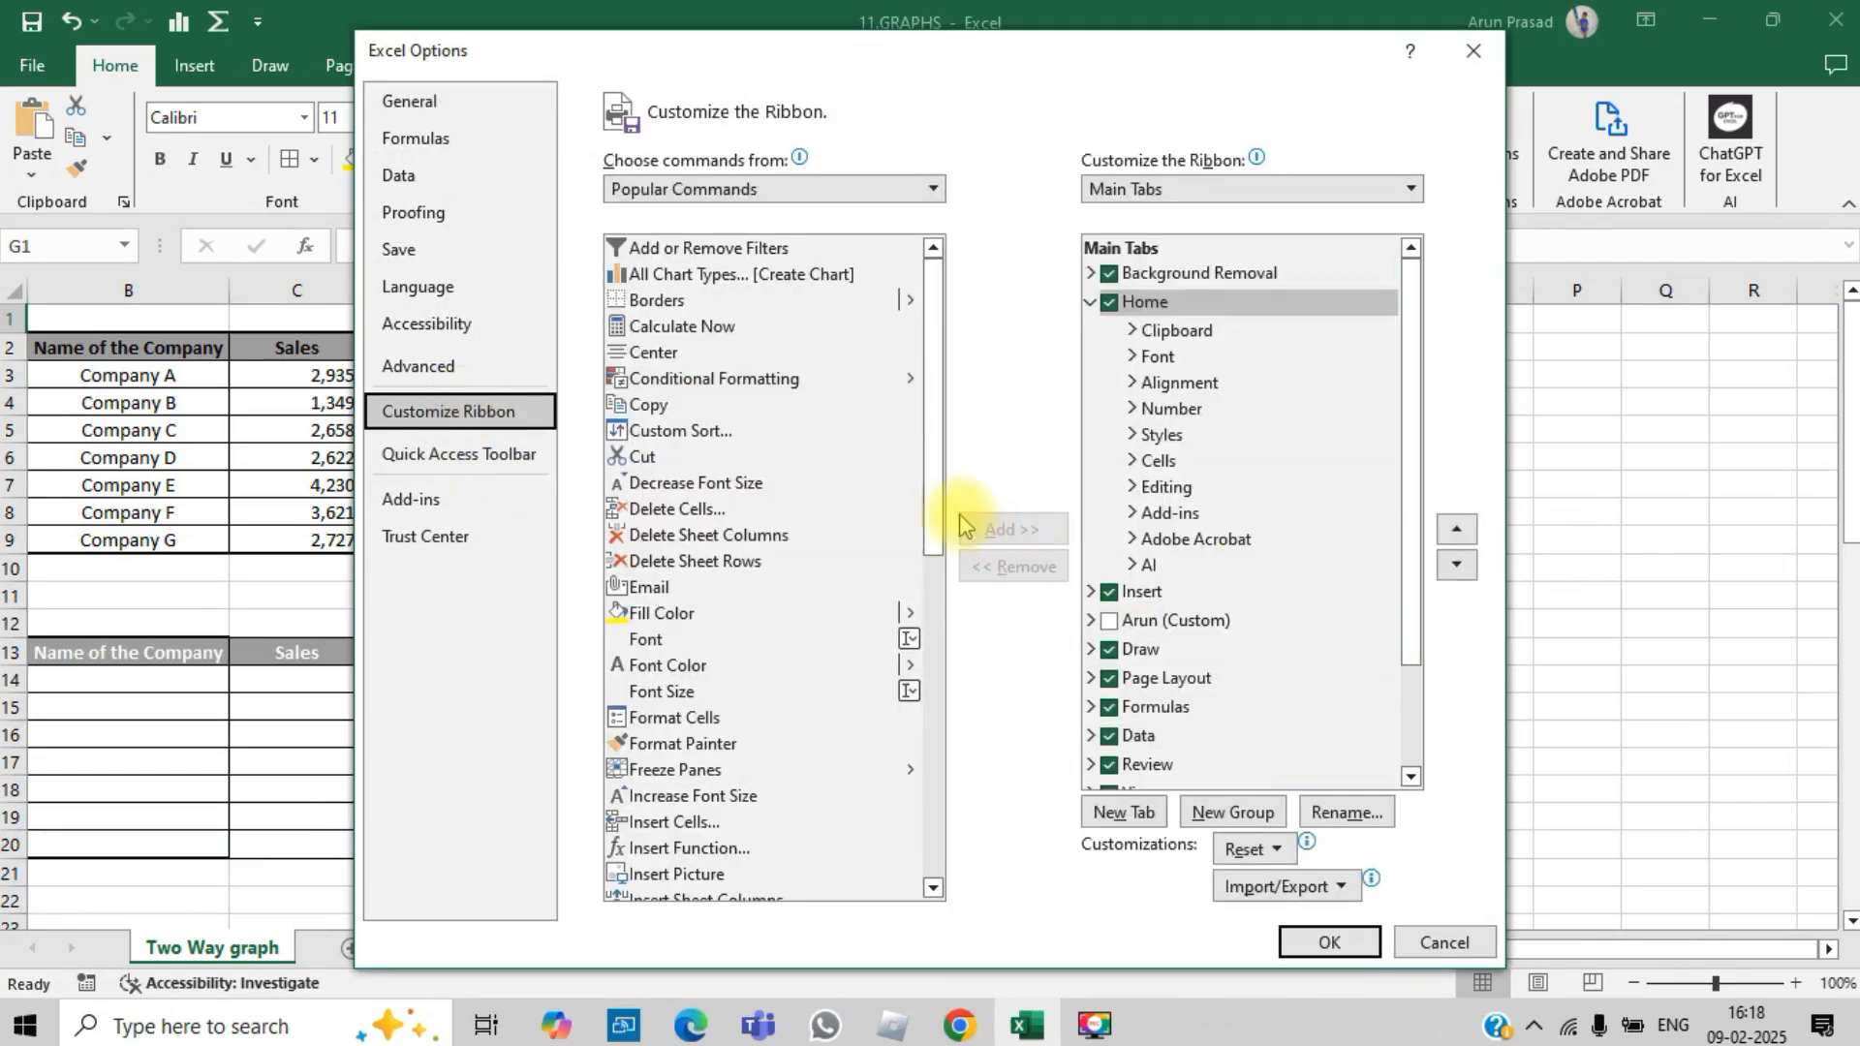
left_click_drag(932, 585, 934, 469)
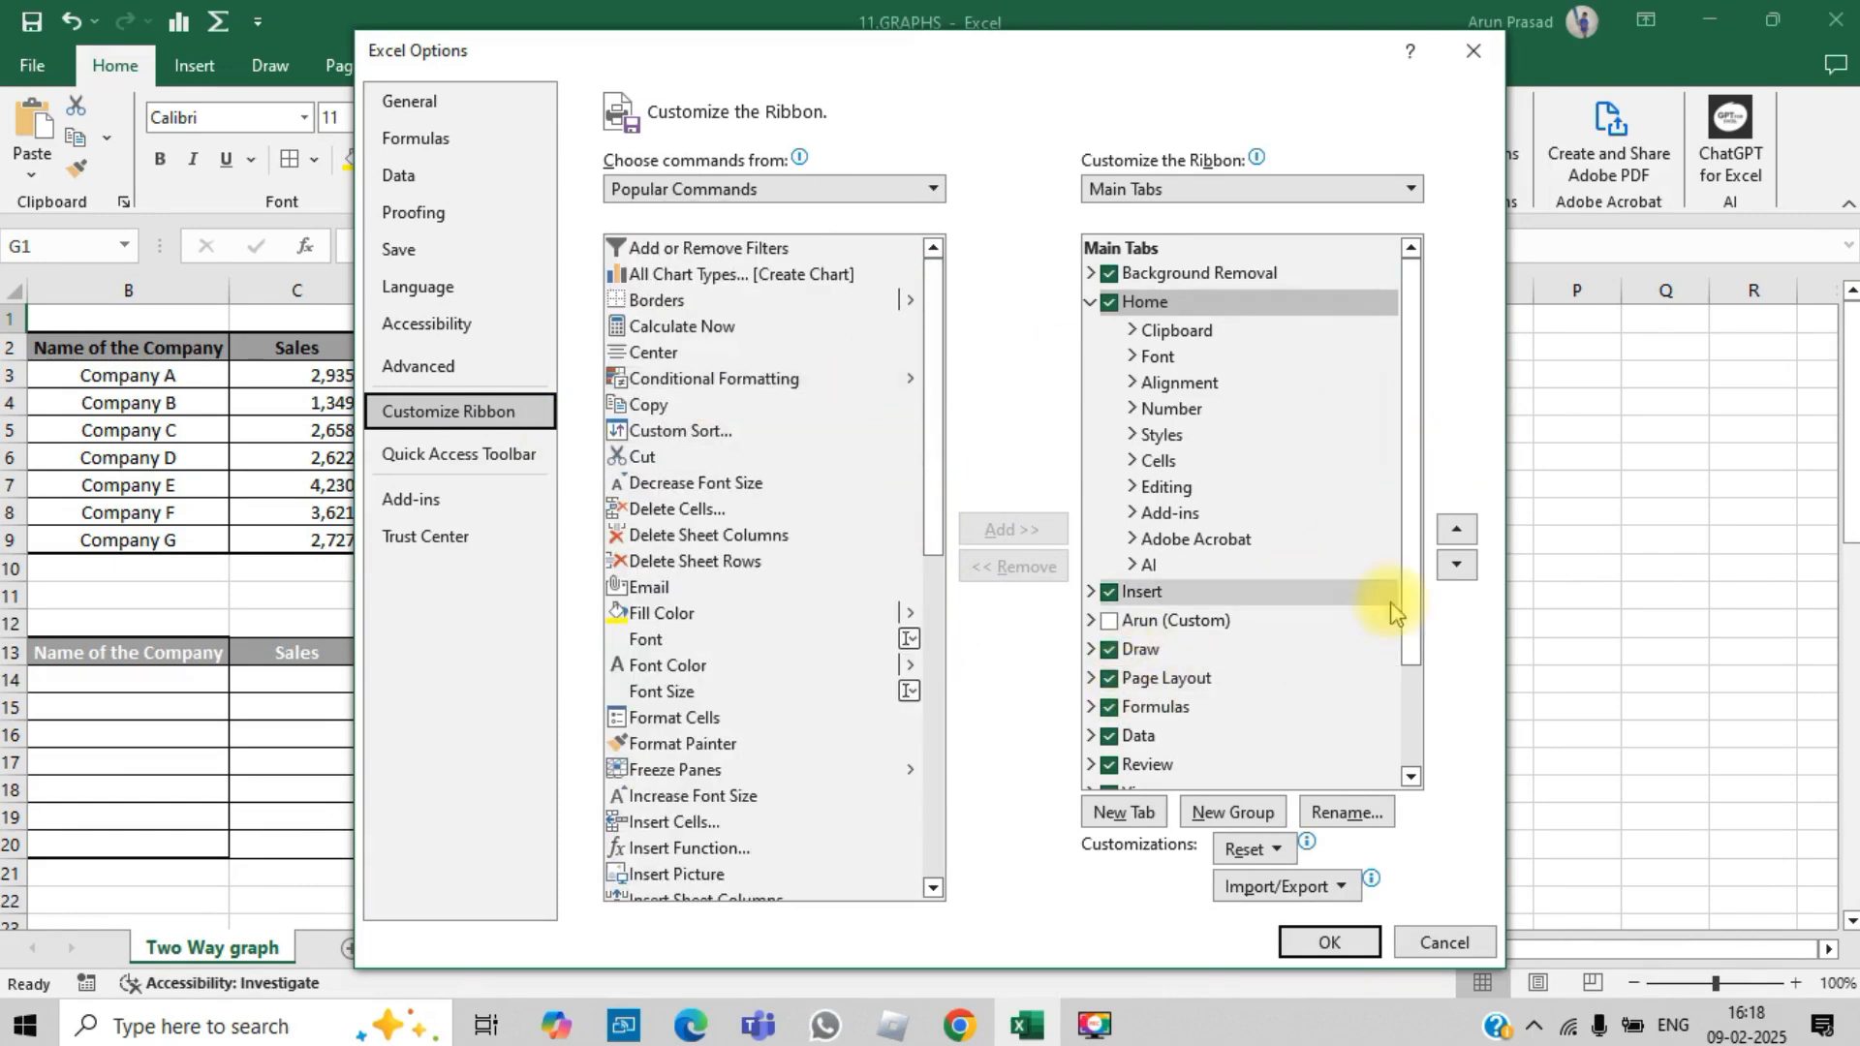
left_click_drag(1404, 581, 1410, 775)
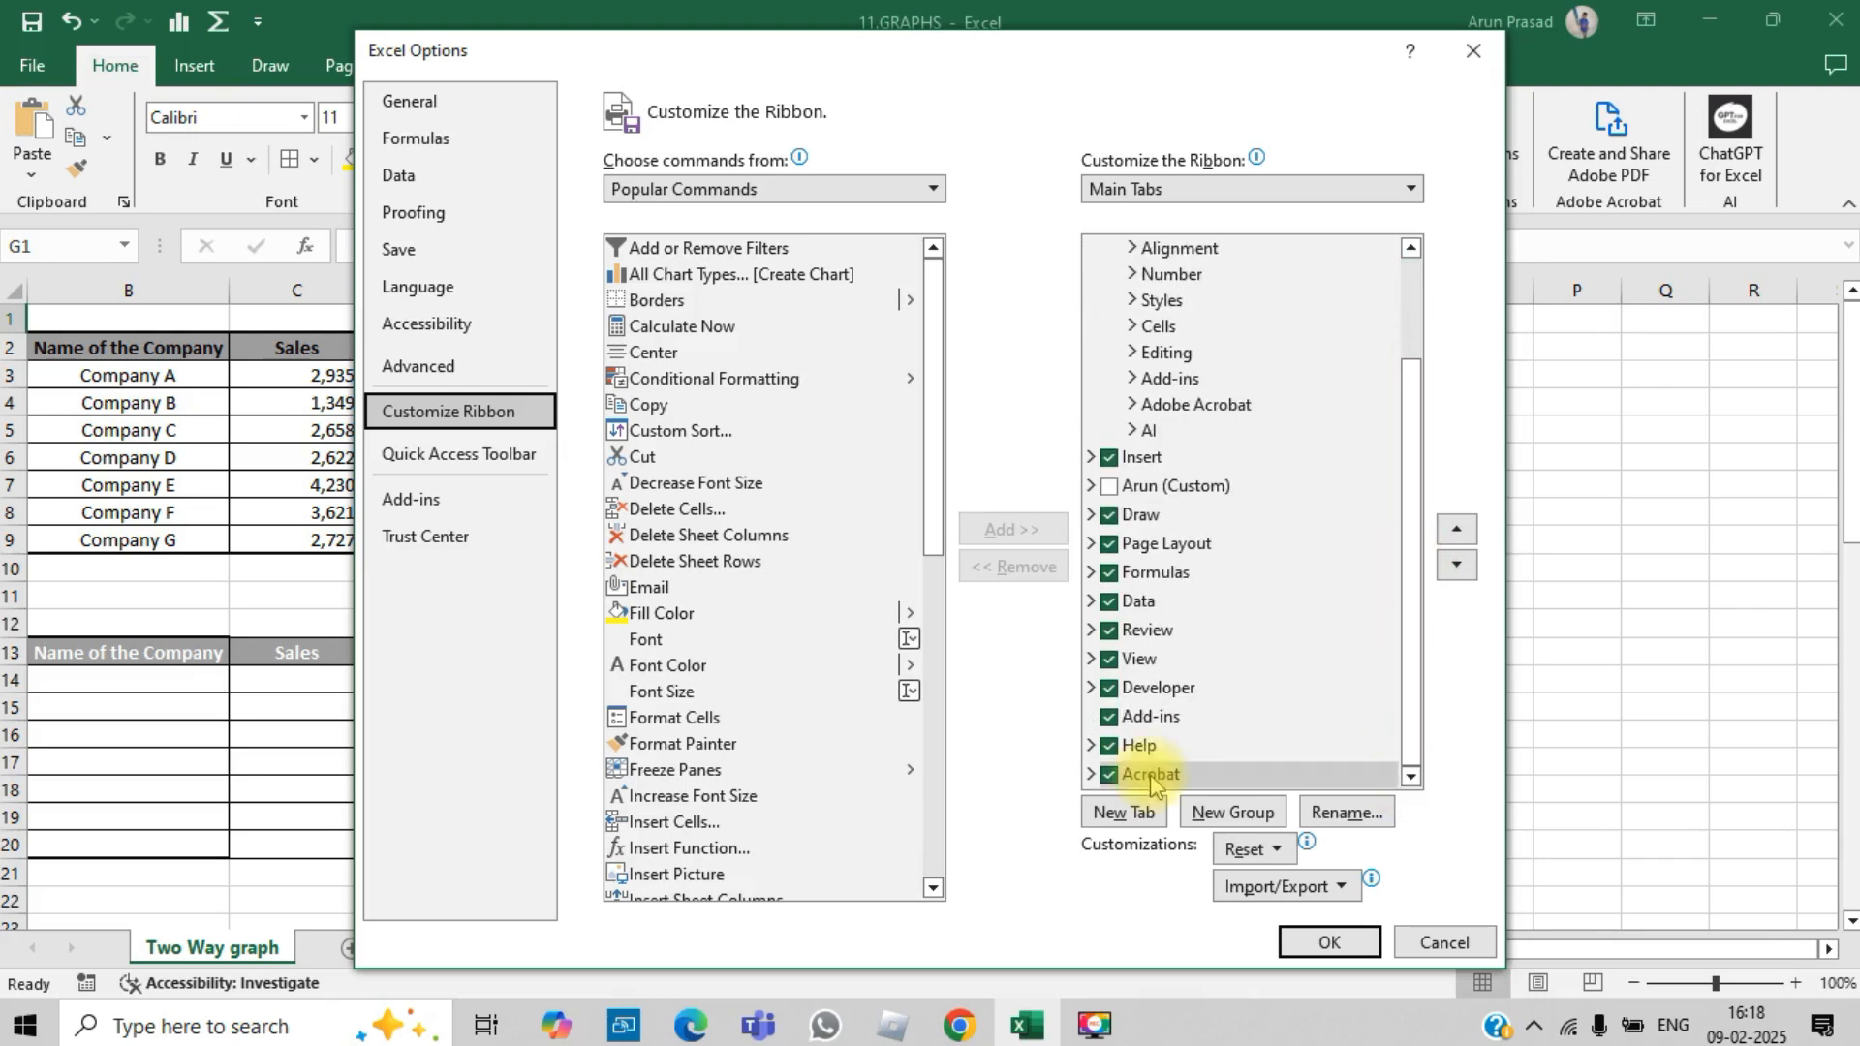
left_click(1109, 688)
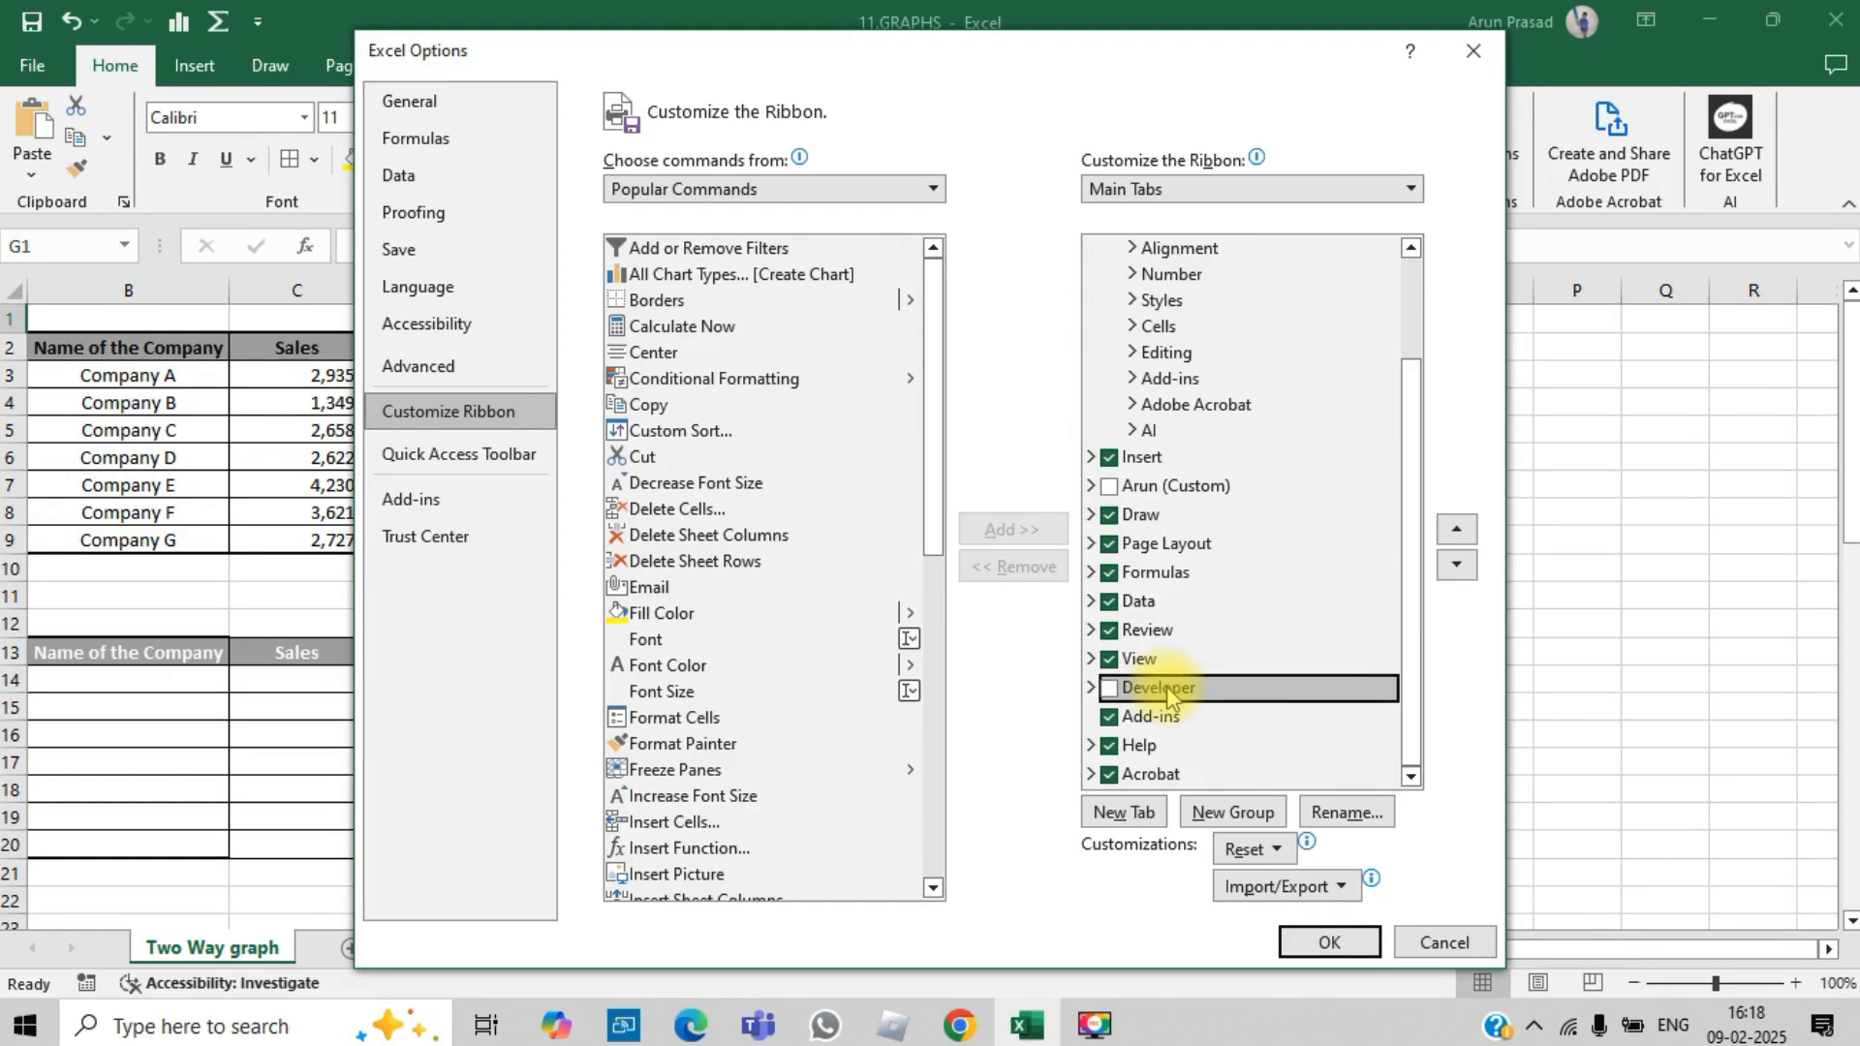
left_click(1109, 688)
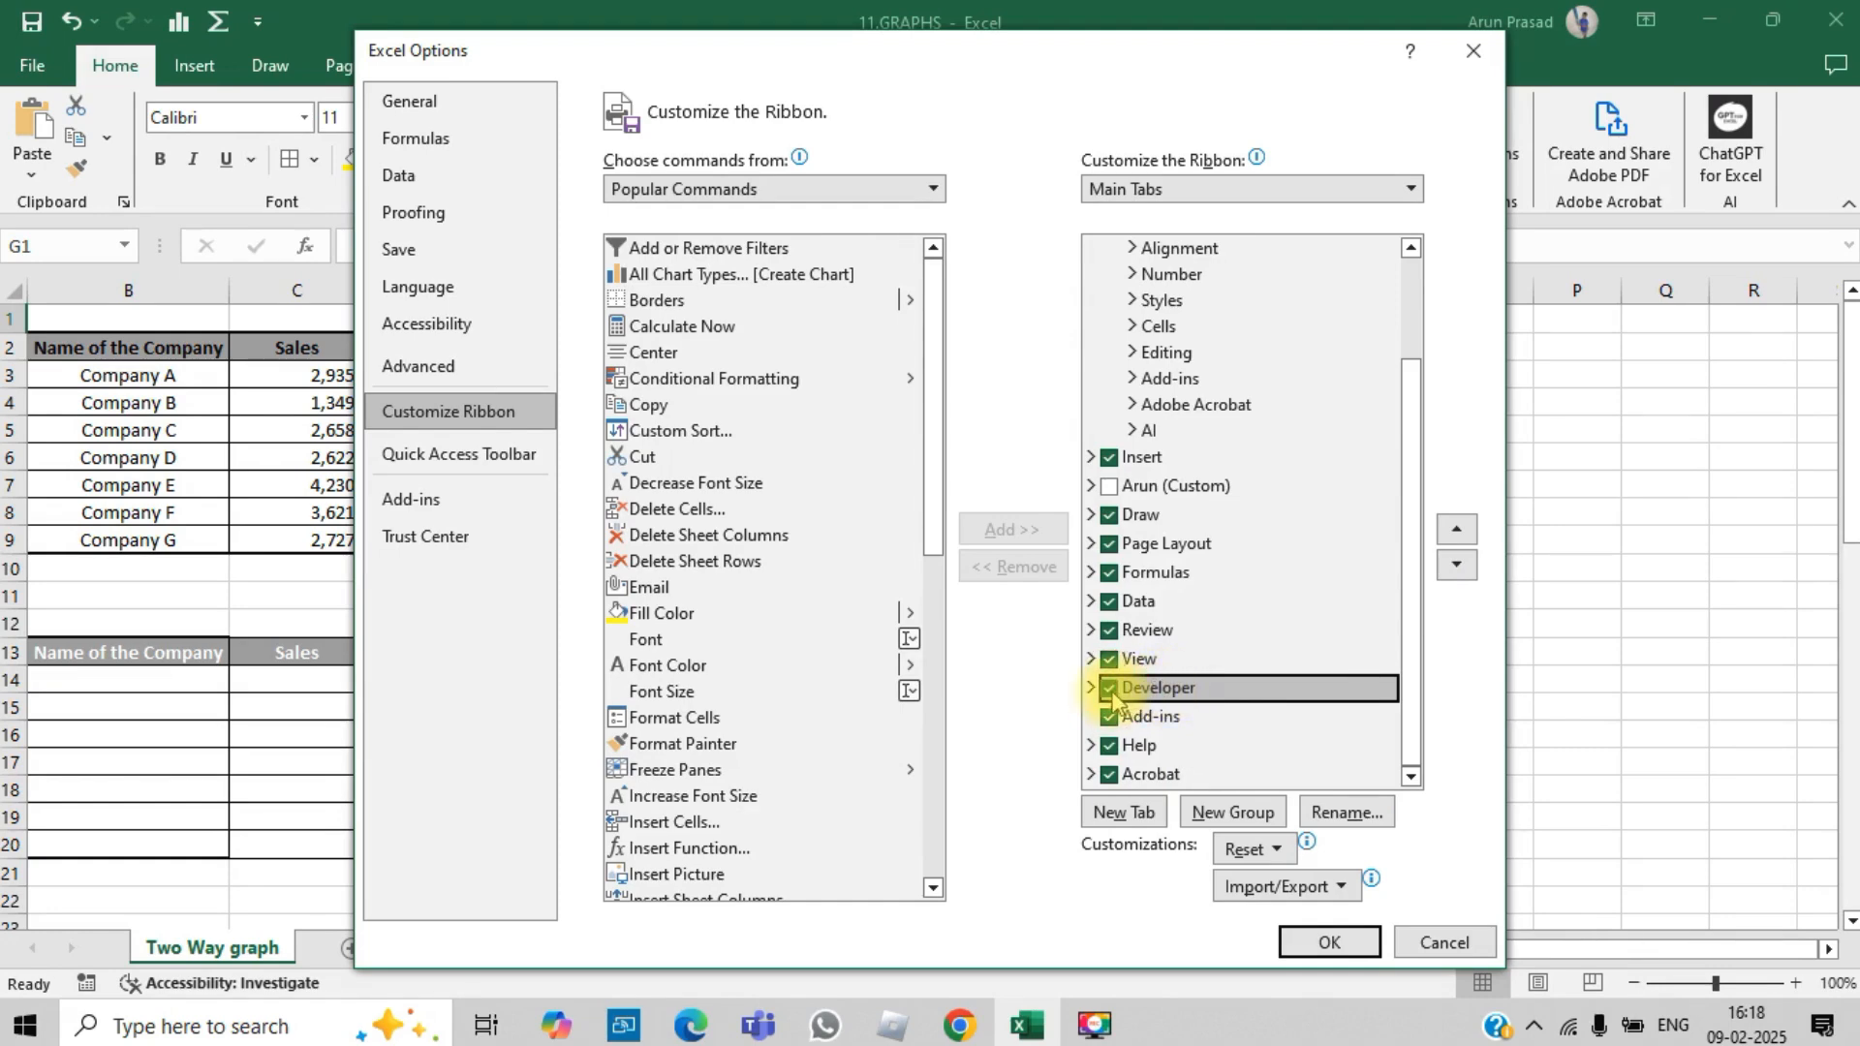
left_click(1327, 939)
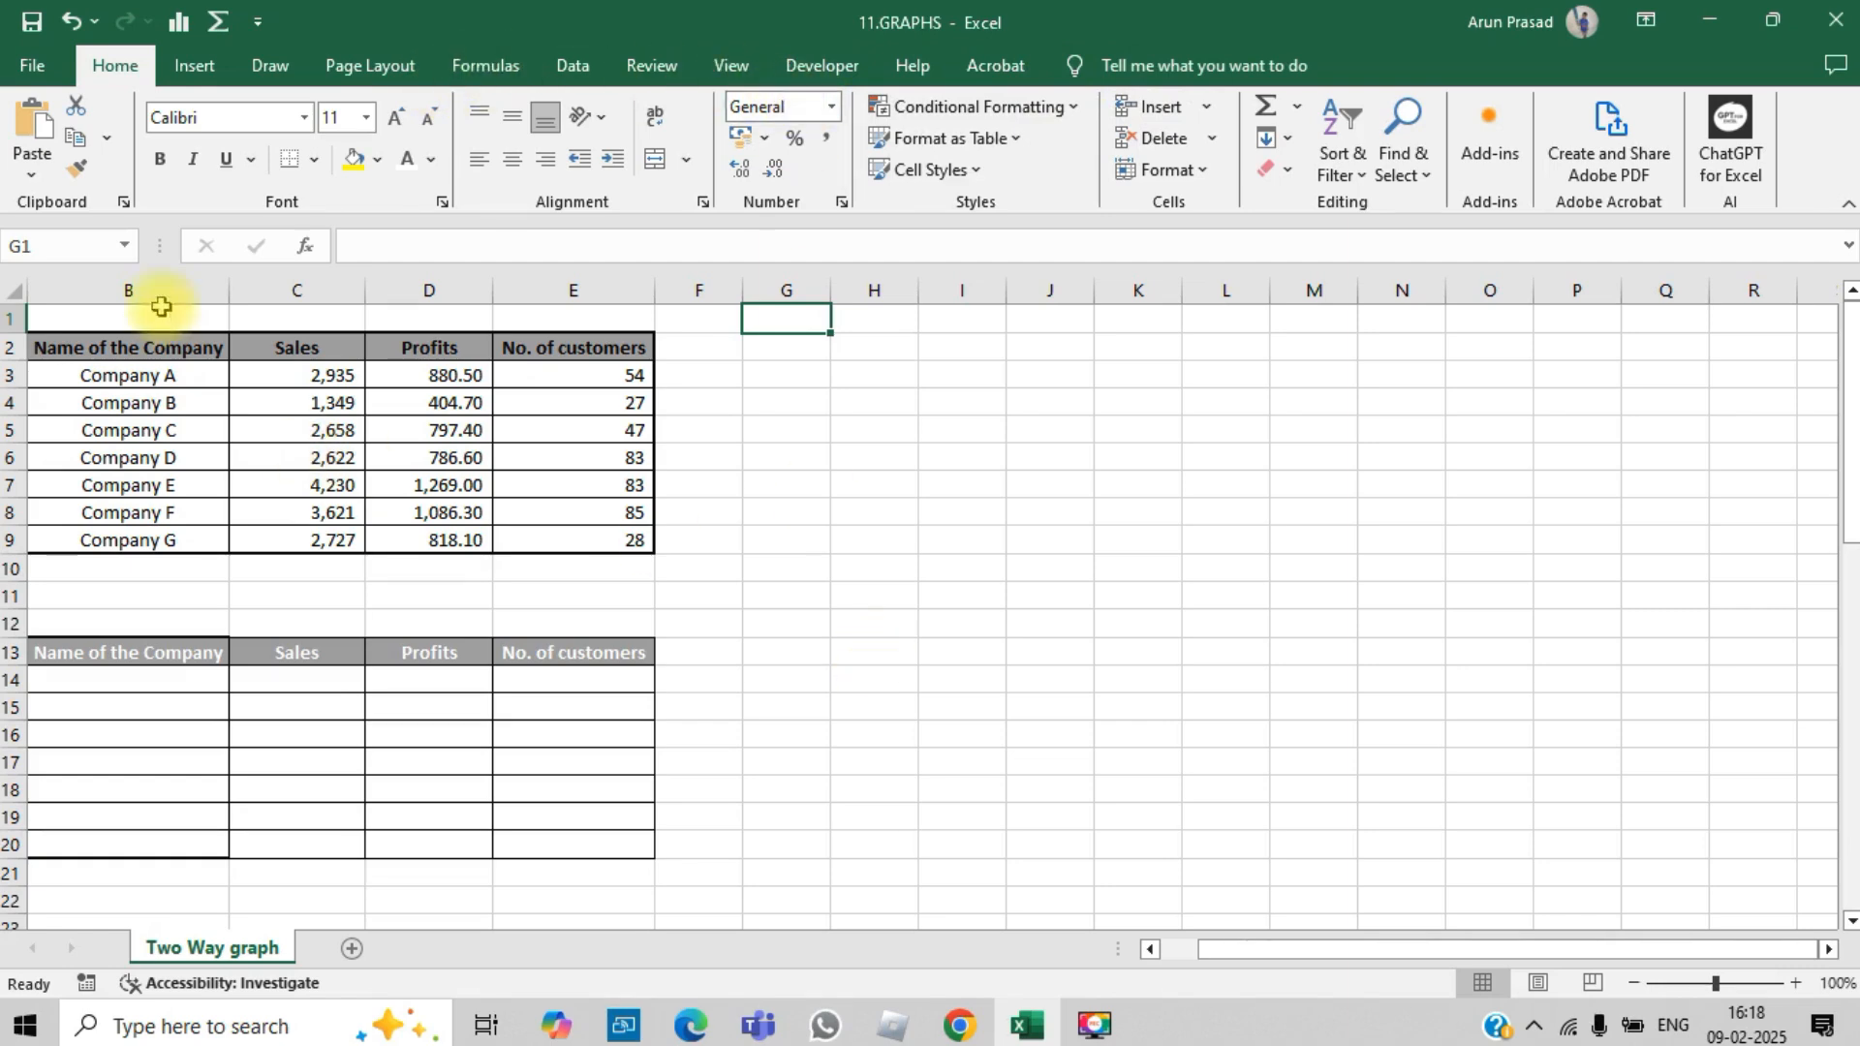
Step: Insert a 2-D clustered column chart from the company data in B2:E9
left_click_drag(150, 349, 559, 536)
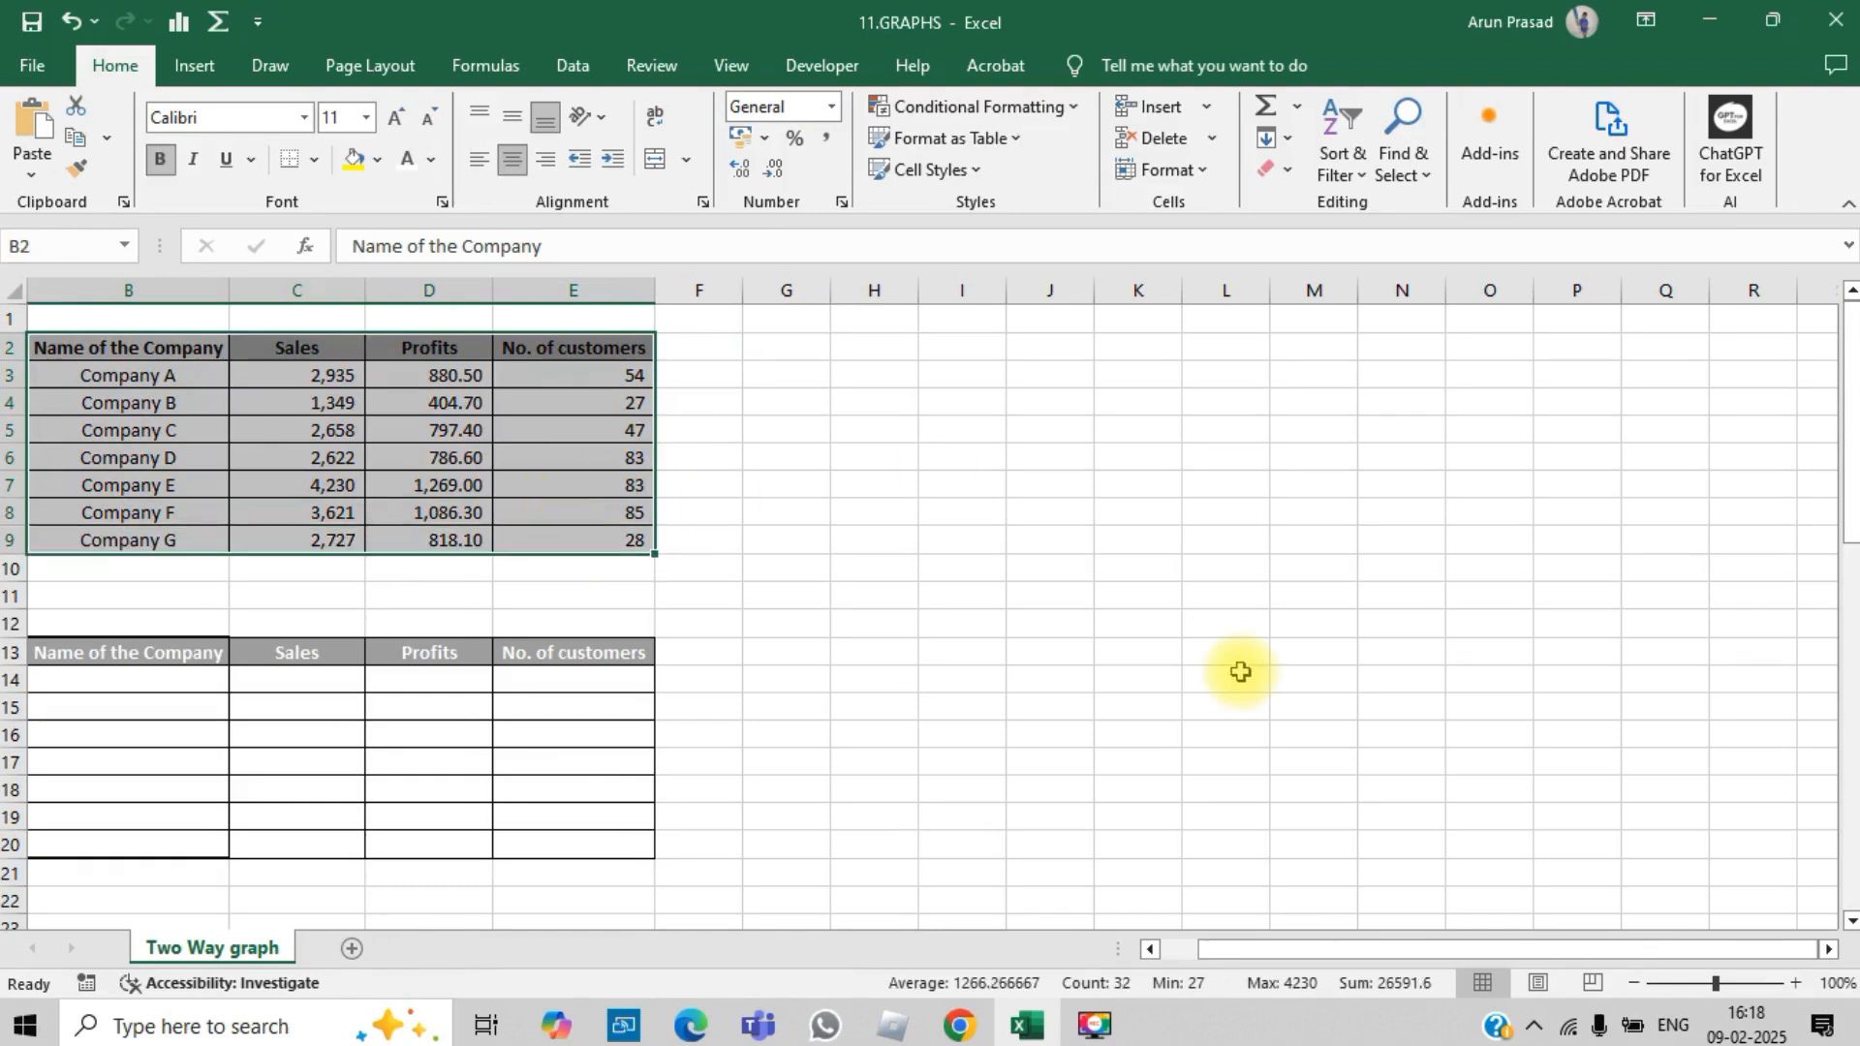
left_click(184, 66)
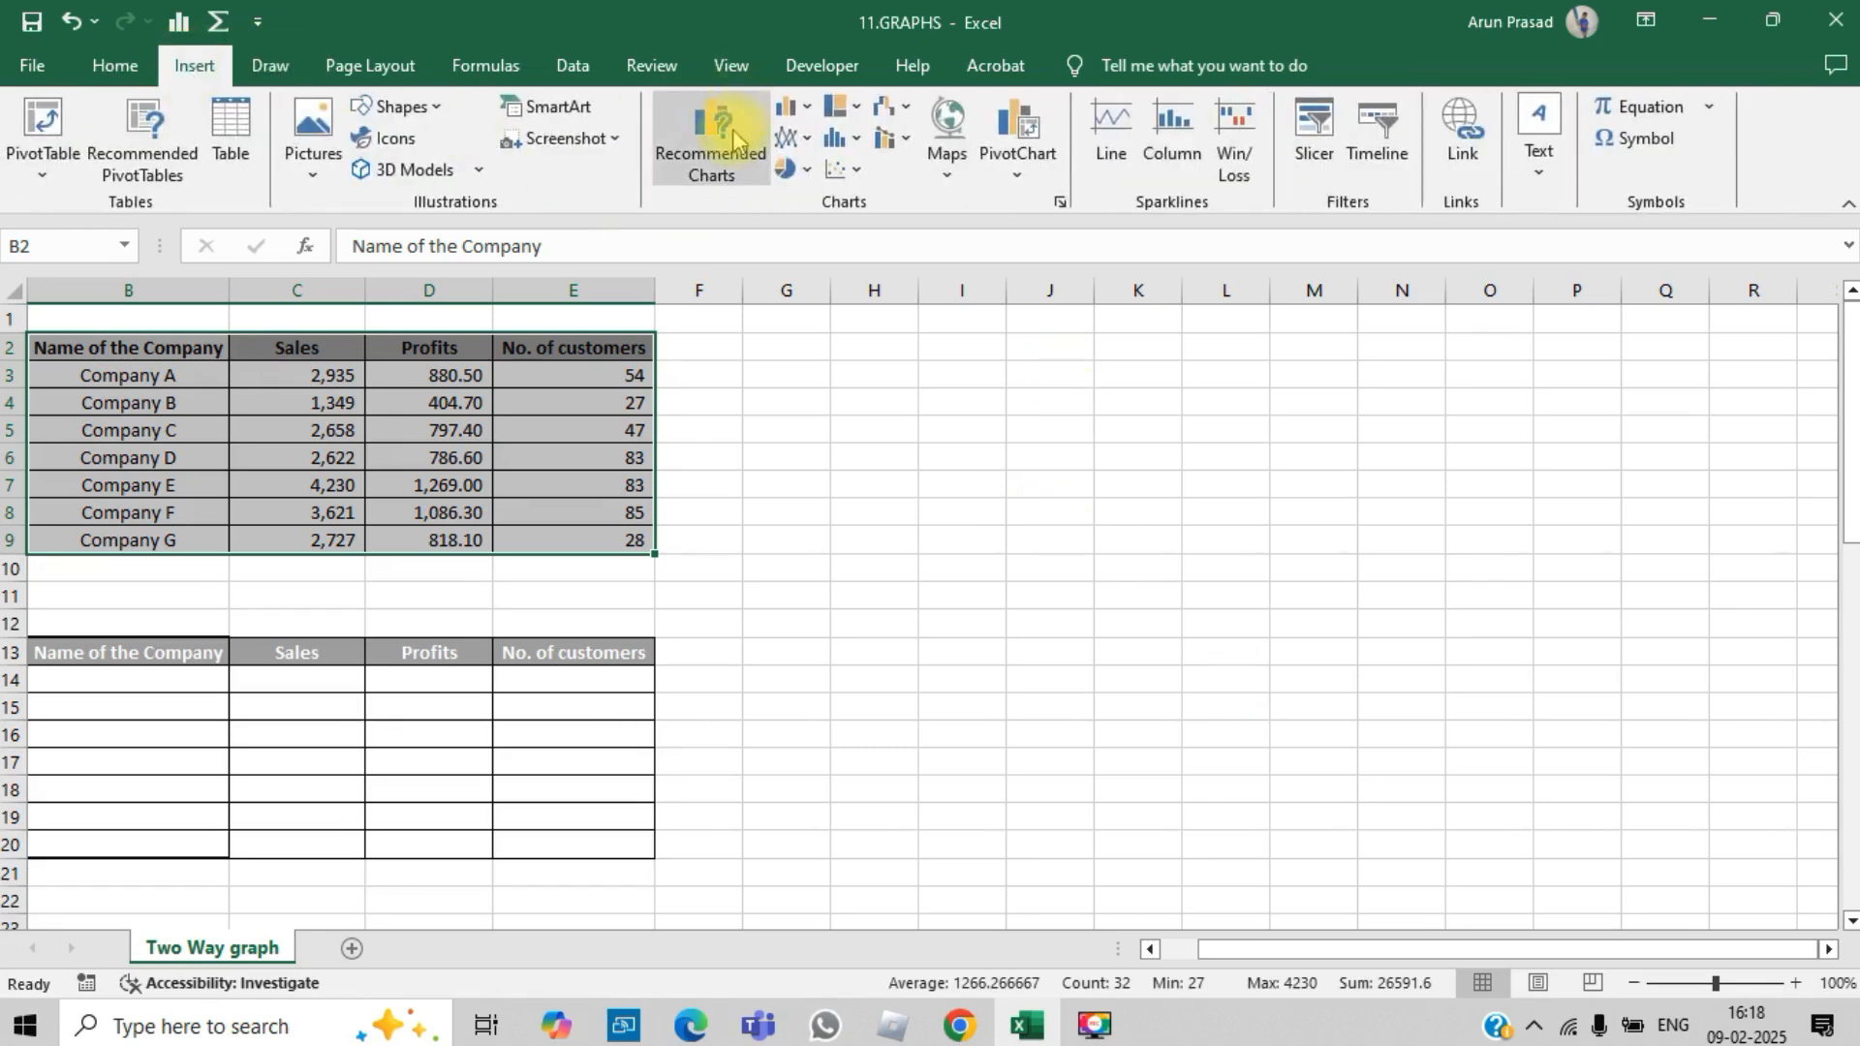
left_click(790, 108)
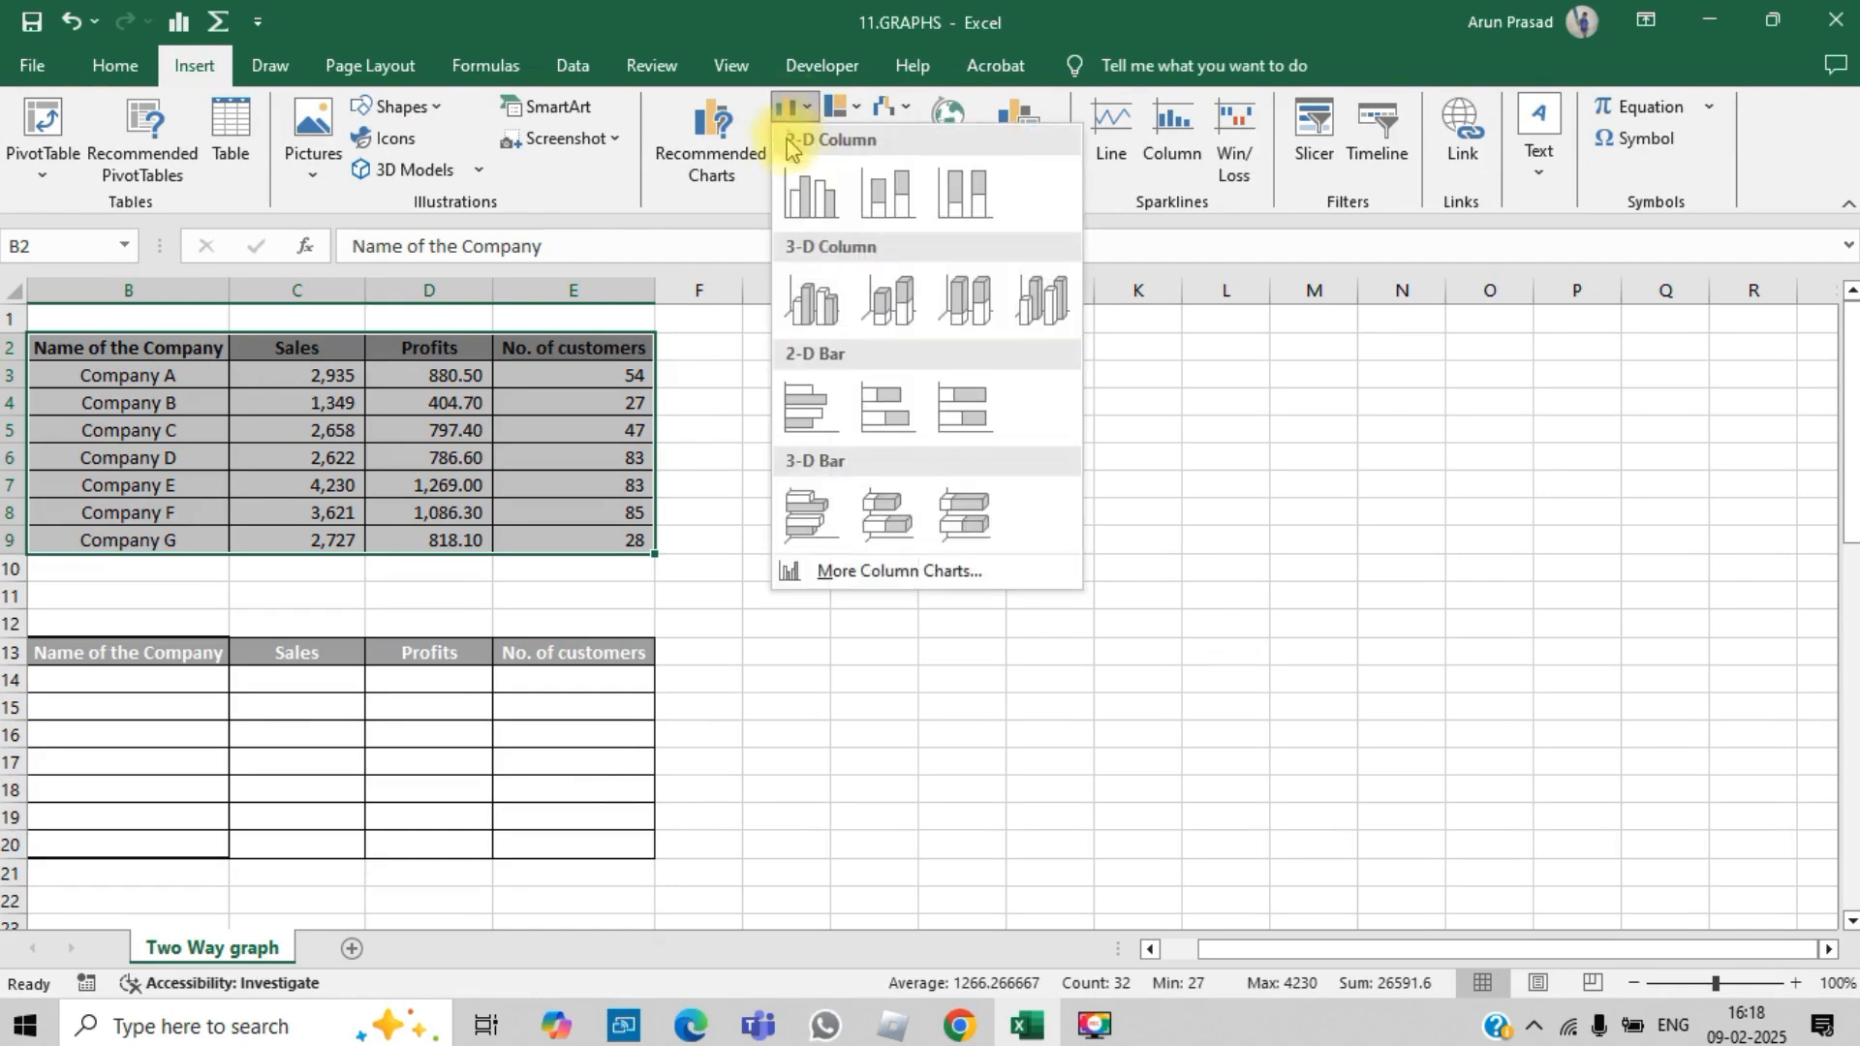
left_click(824, 213)
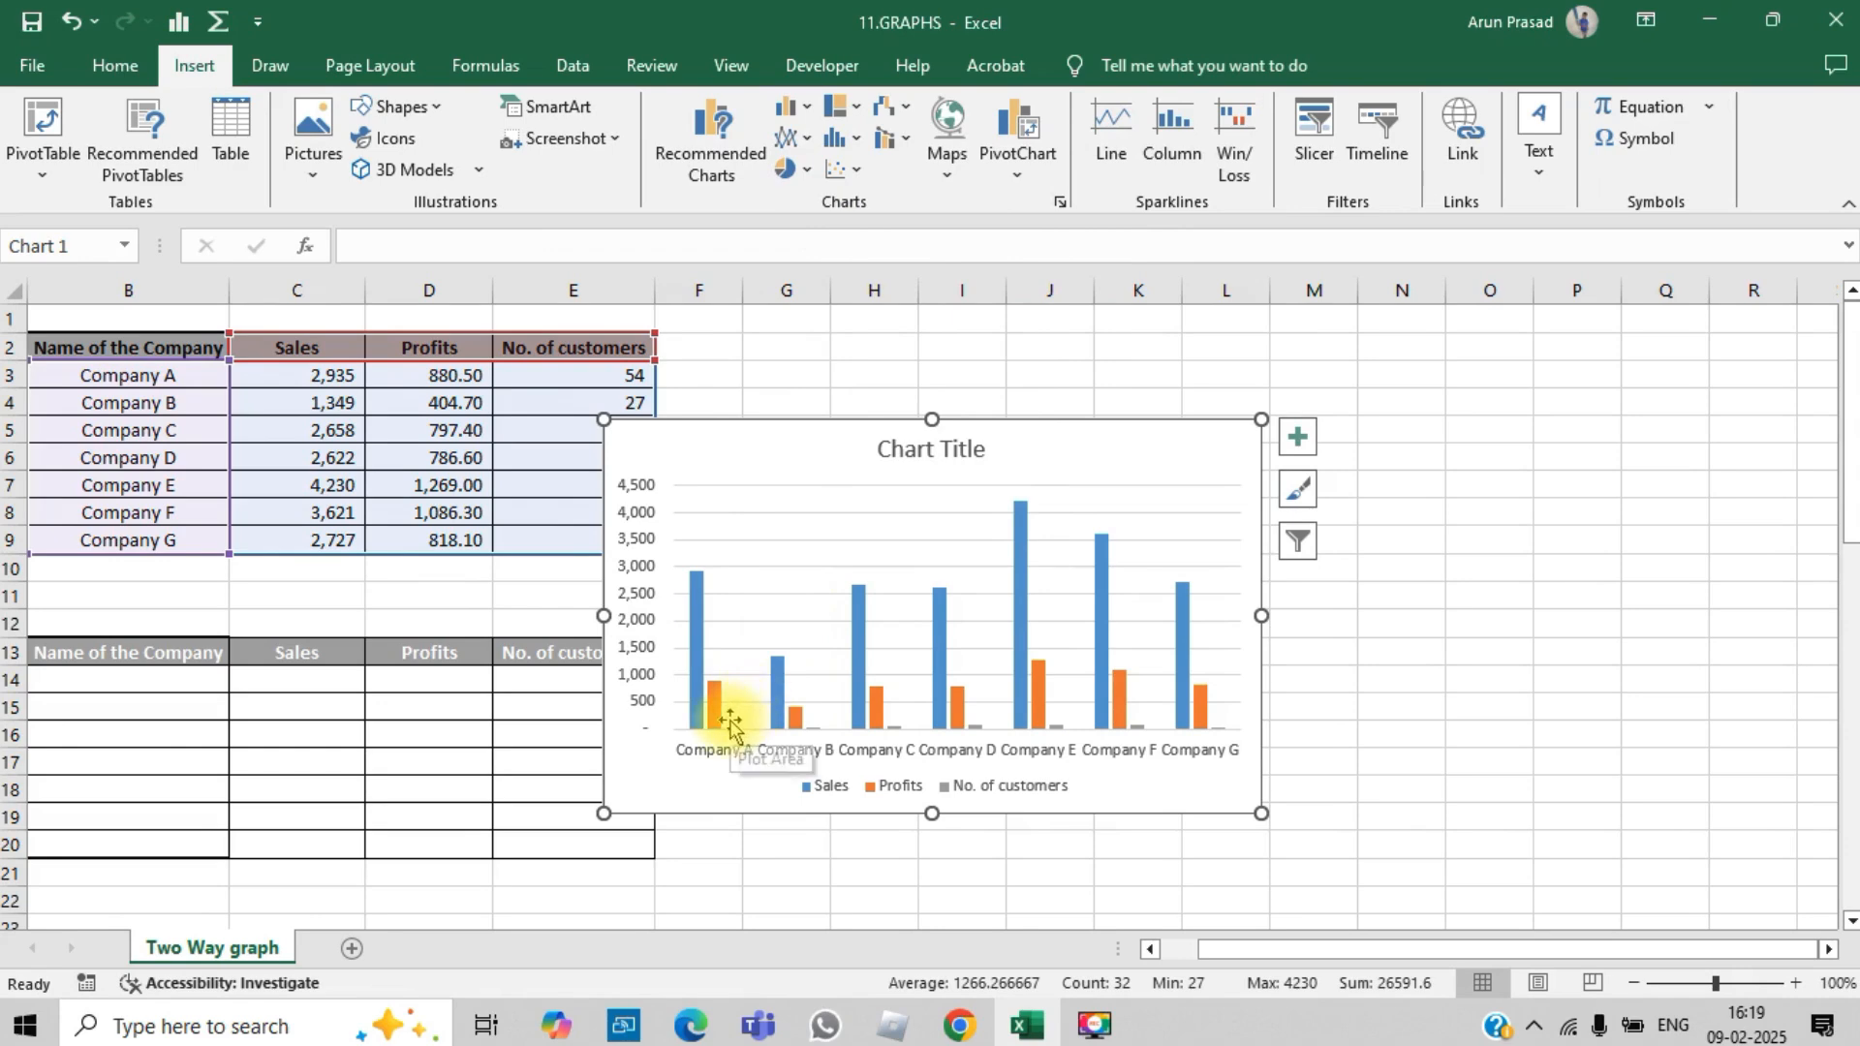
Step: Plot the No. of customers series of the chart on the secondary axis
left_click(725, 744)
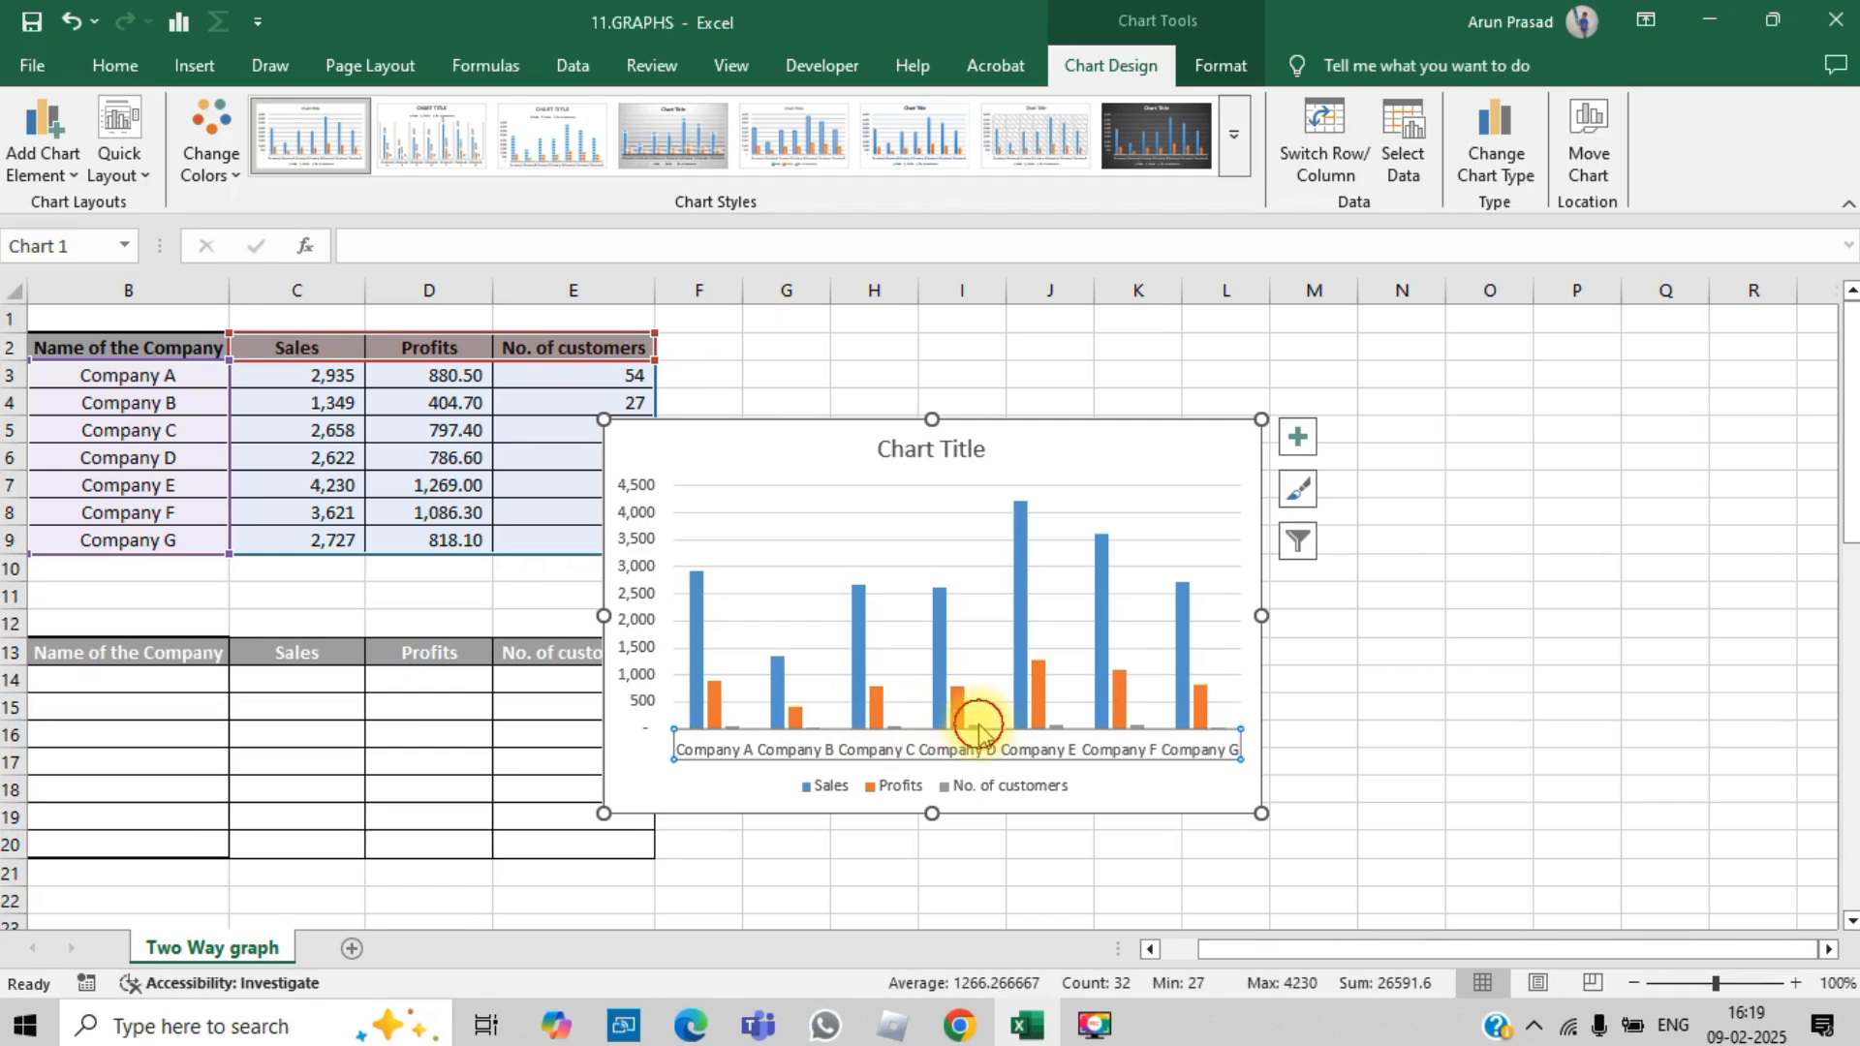
key("Escape")
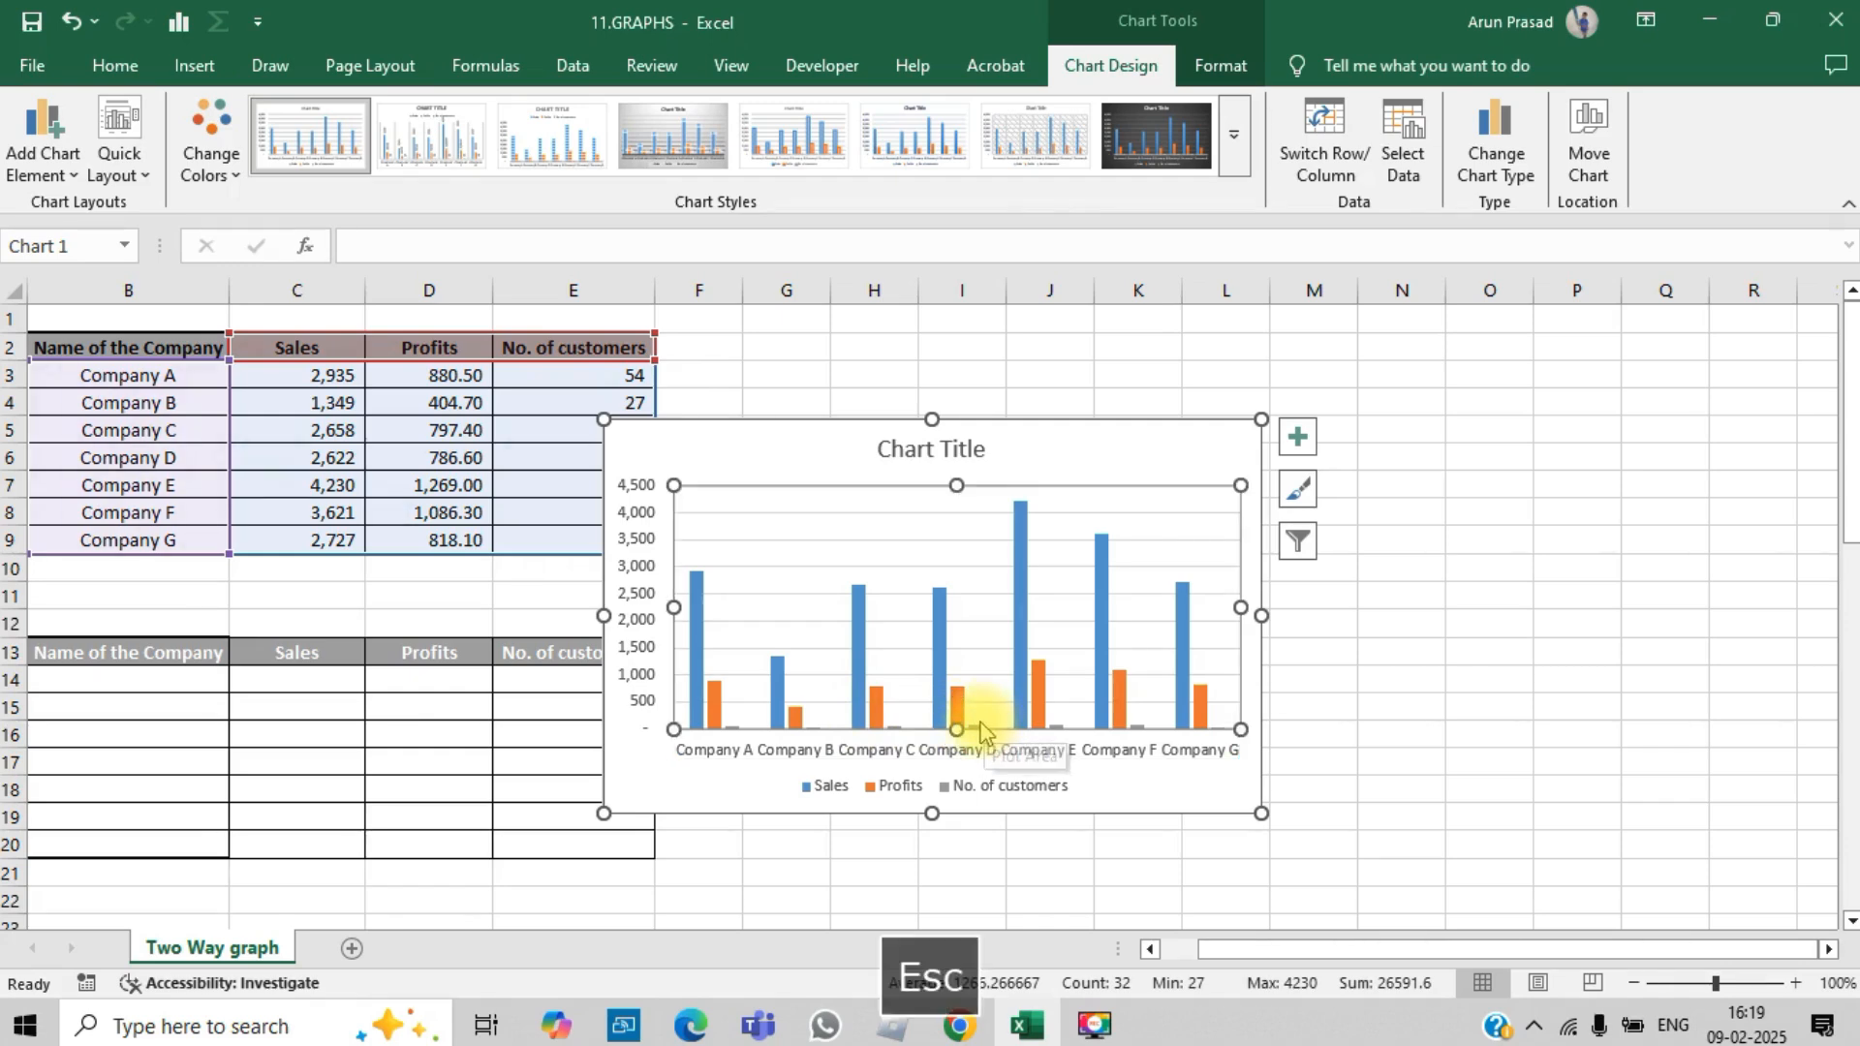
left_click(980, 729)
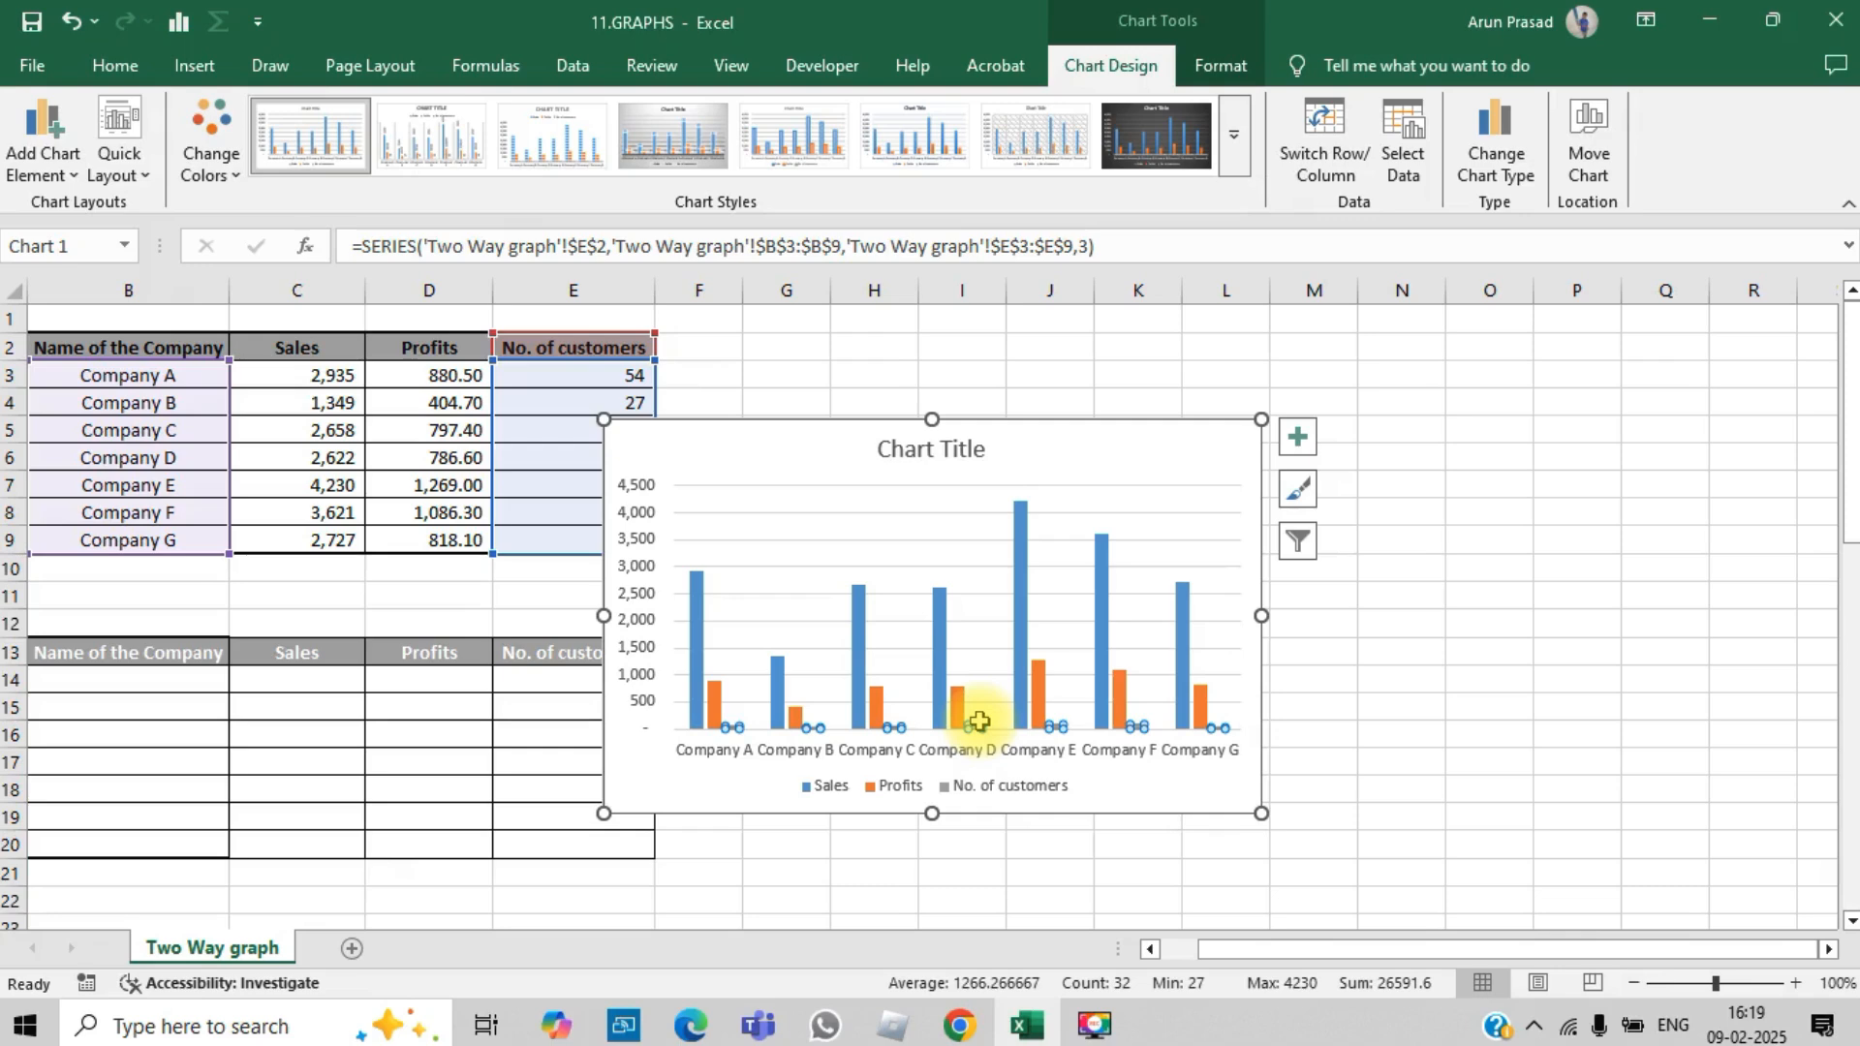
right_click(979, 721)
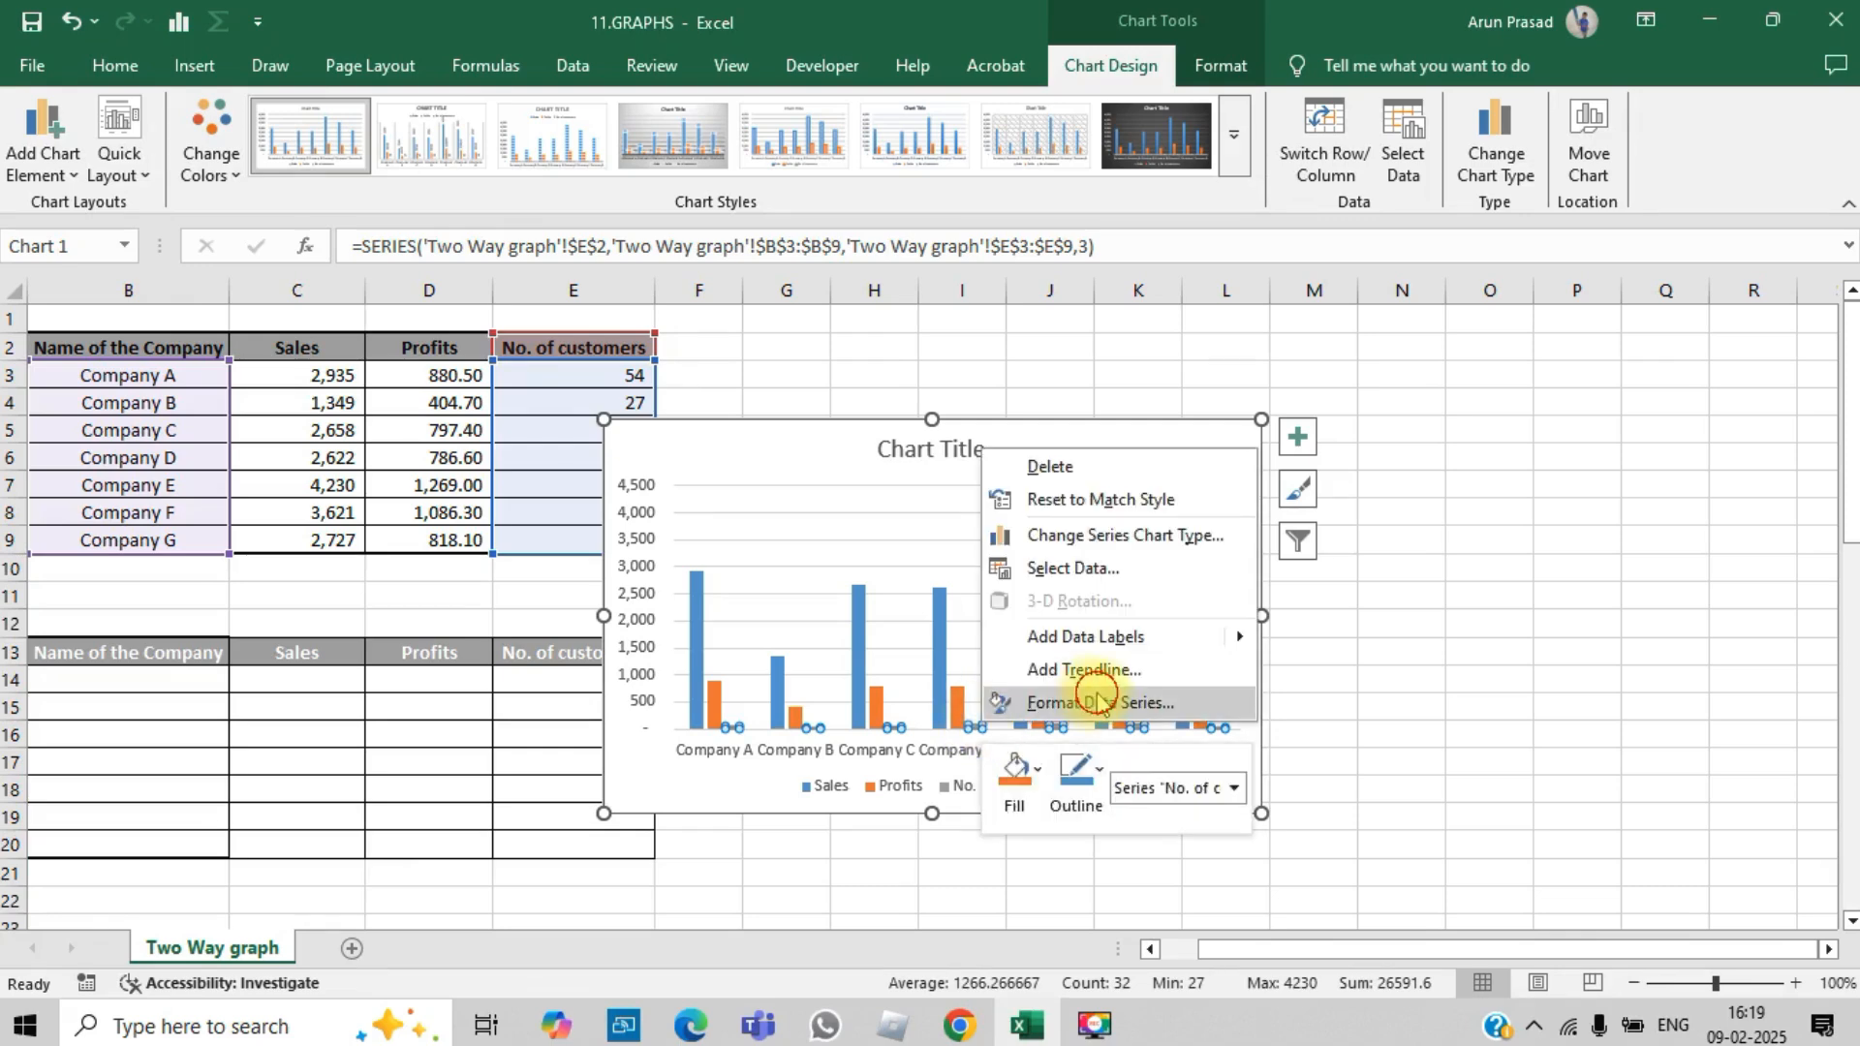
left_click(1098, 701)
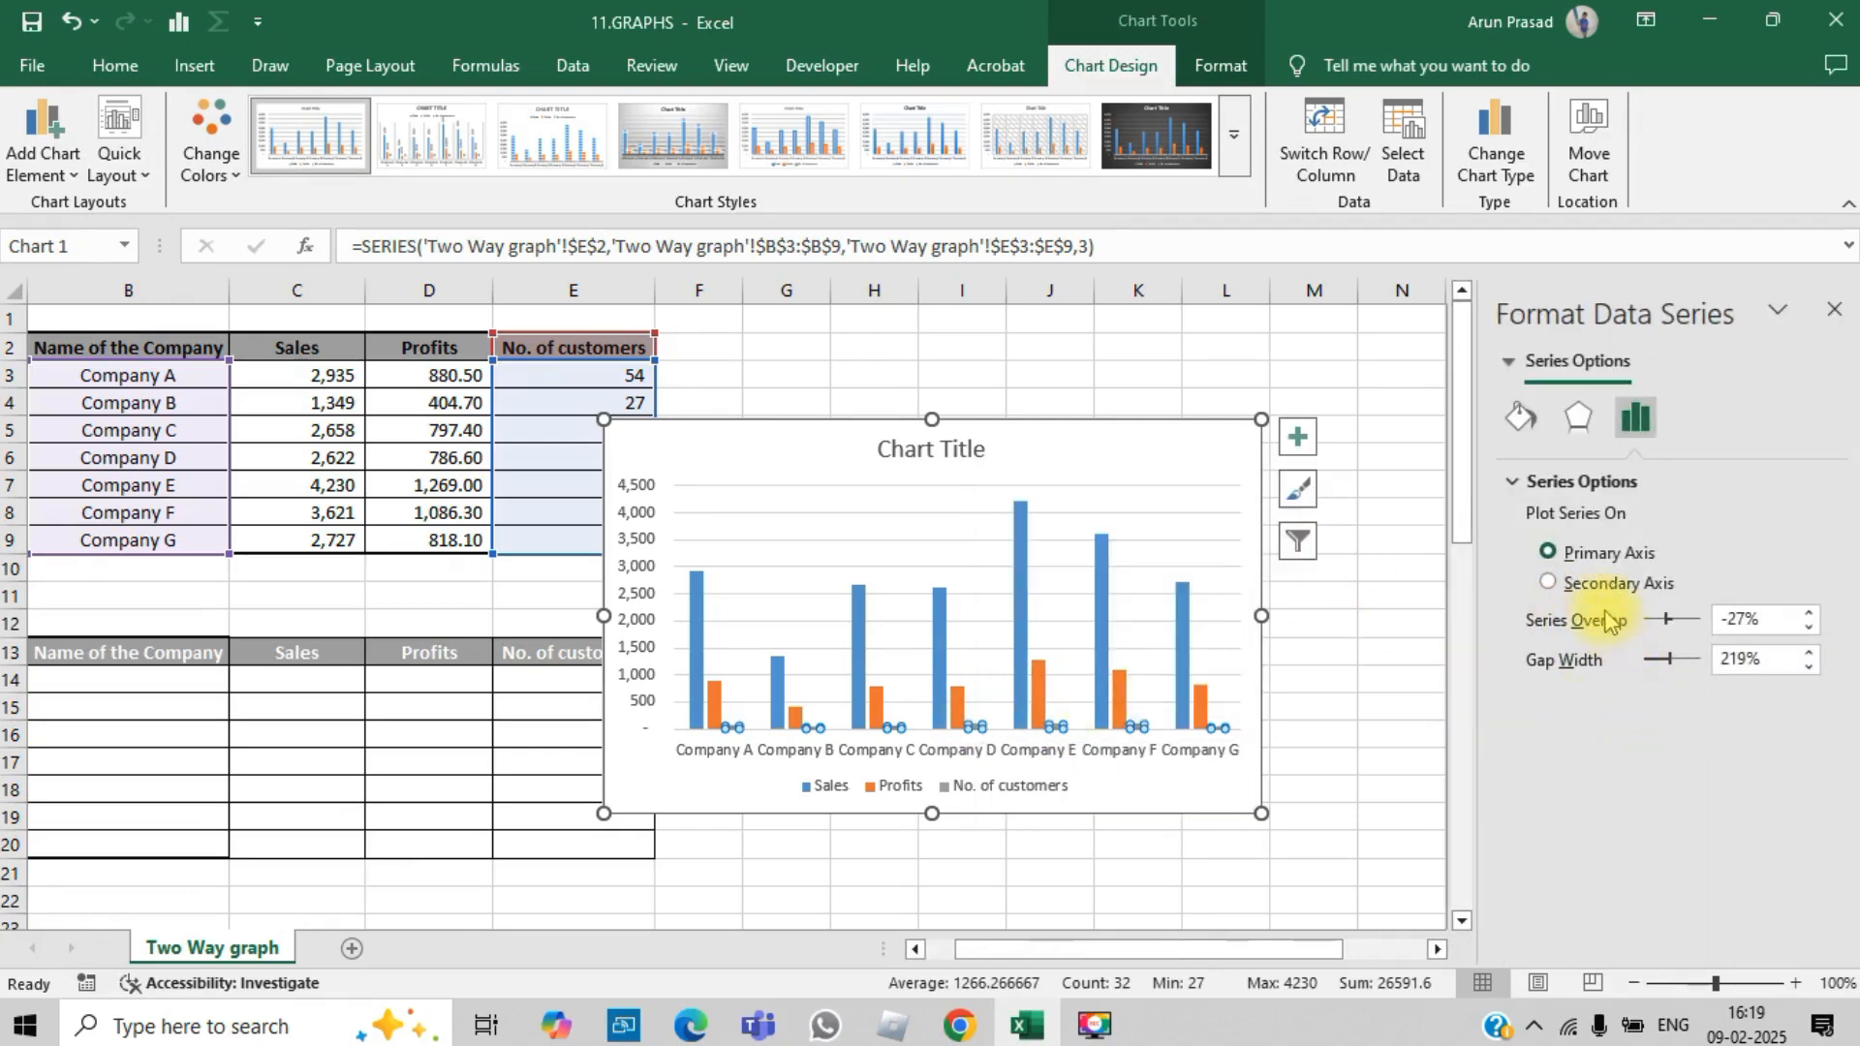
left_click(1571, 583)
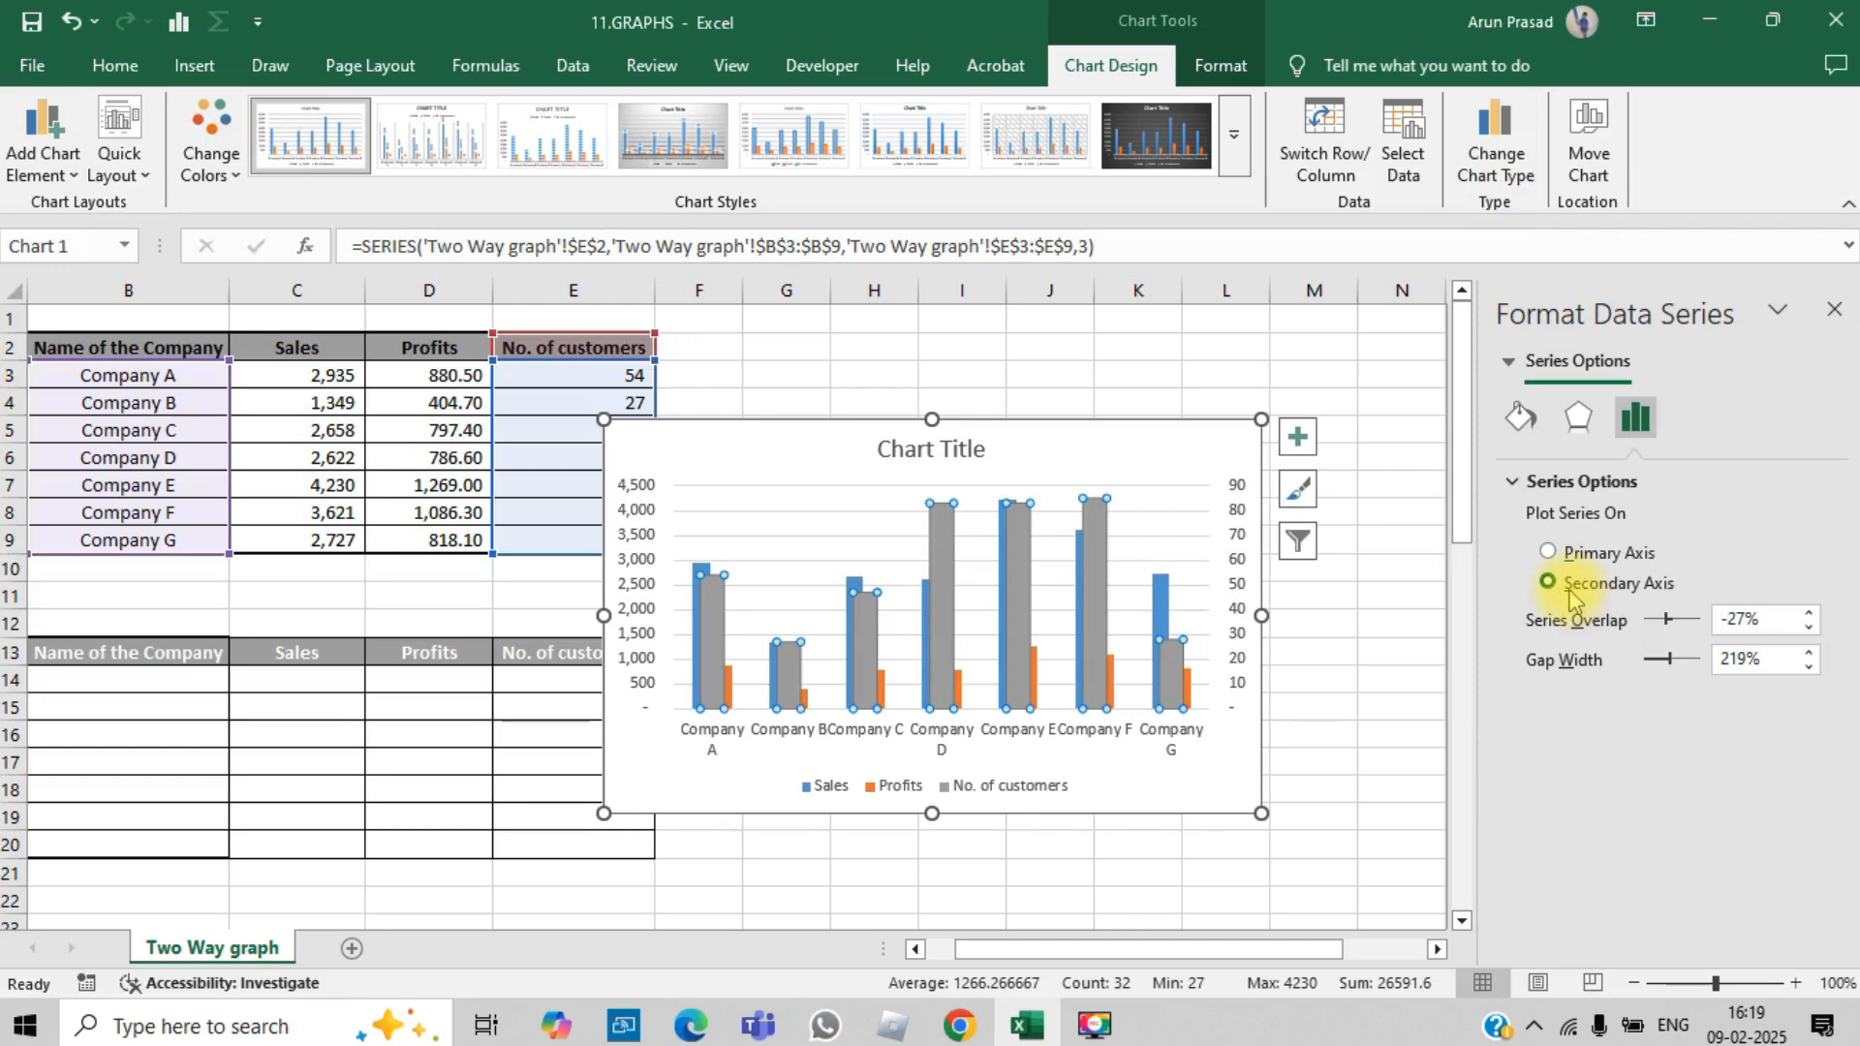
Step: Change the No. of customers series to Line with Markers in the combo chart and close the series formatting
left_click(1504, 193)
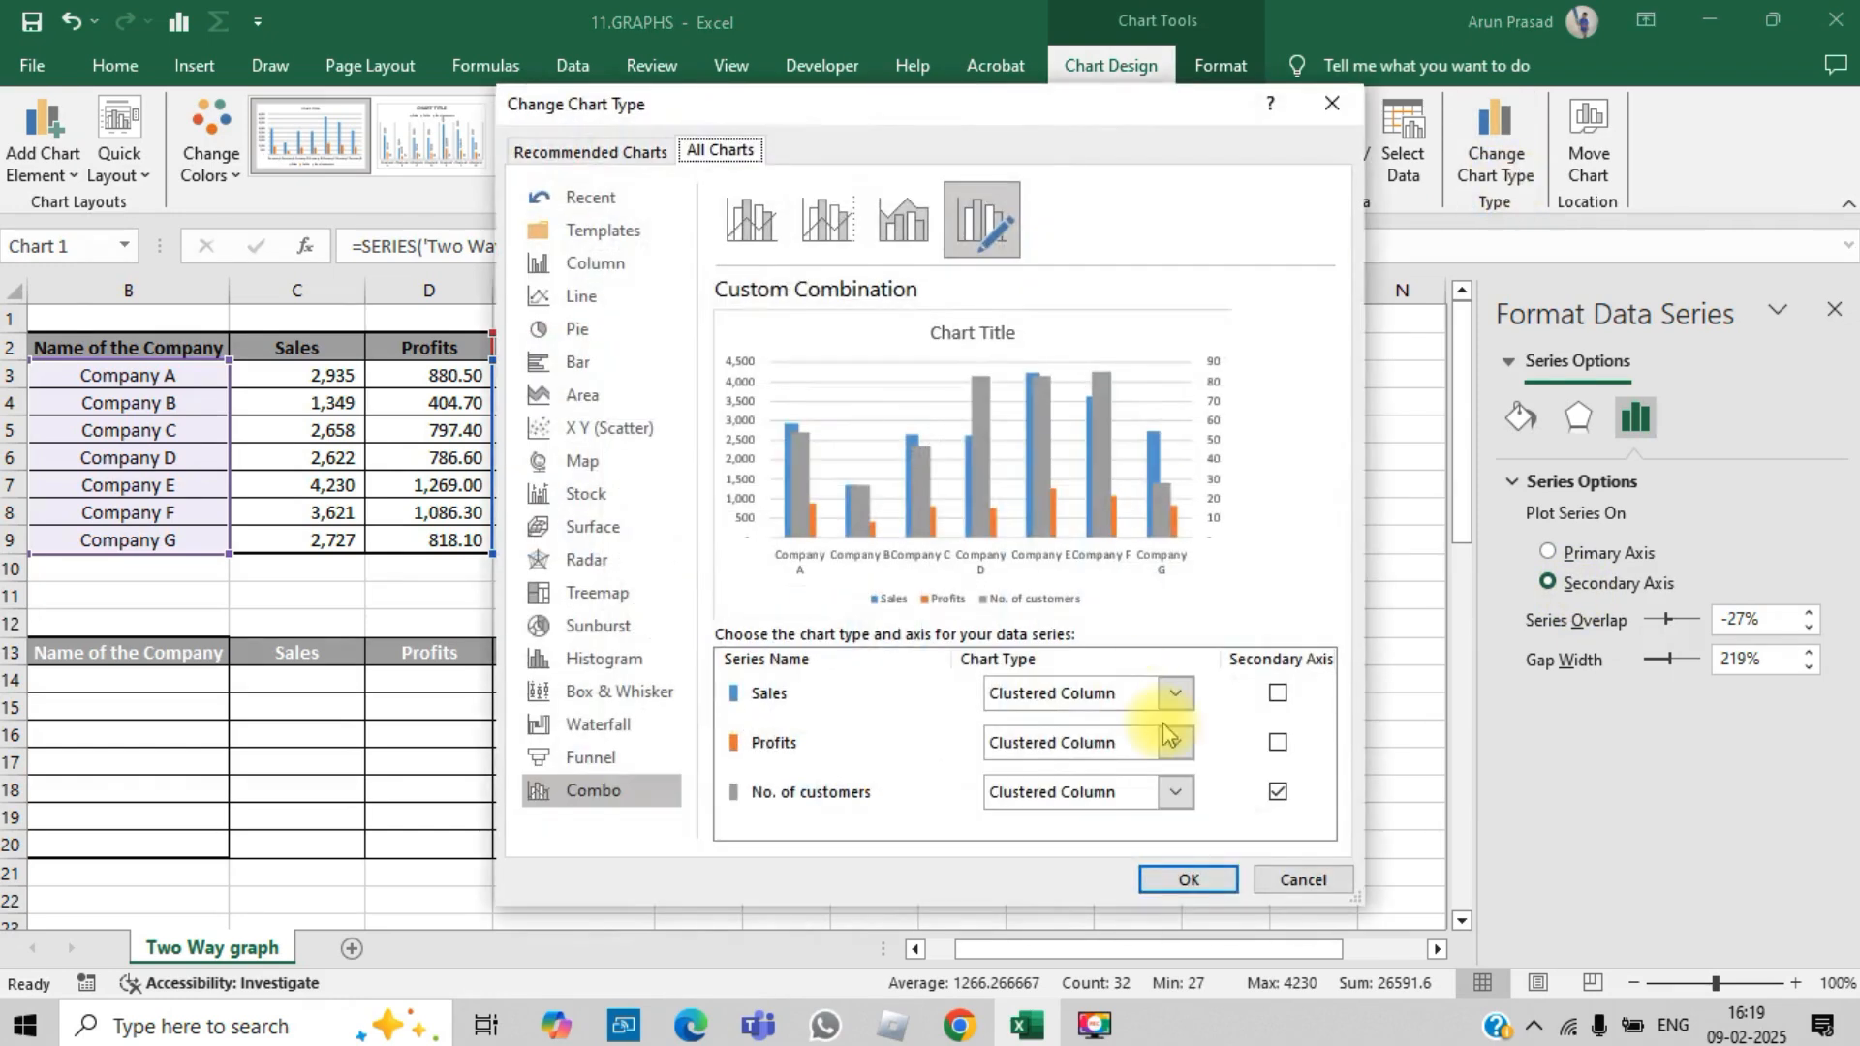
left_click(1177, 792)
left_click(1282, 560)
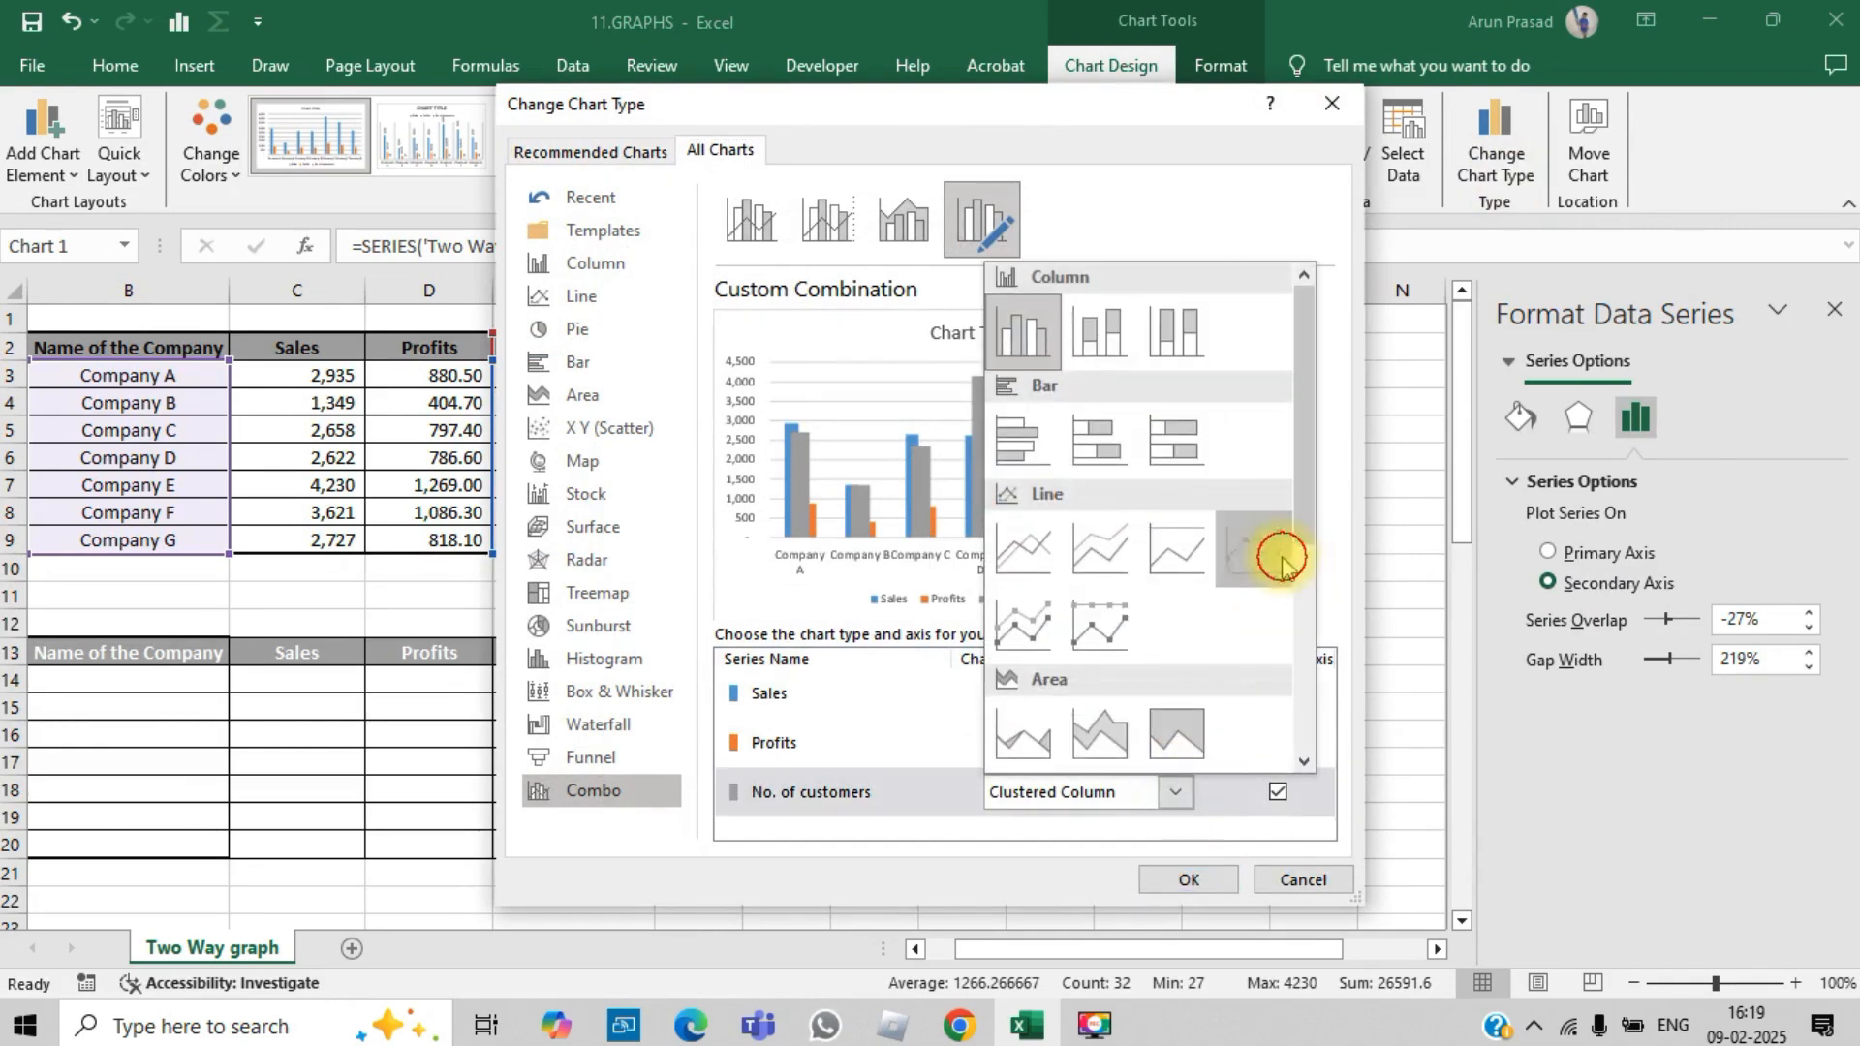
left_click(1186, 877)
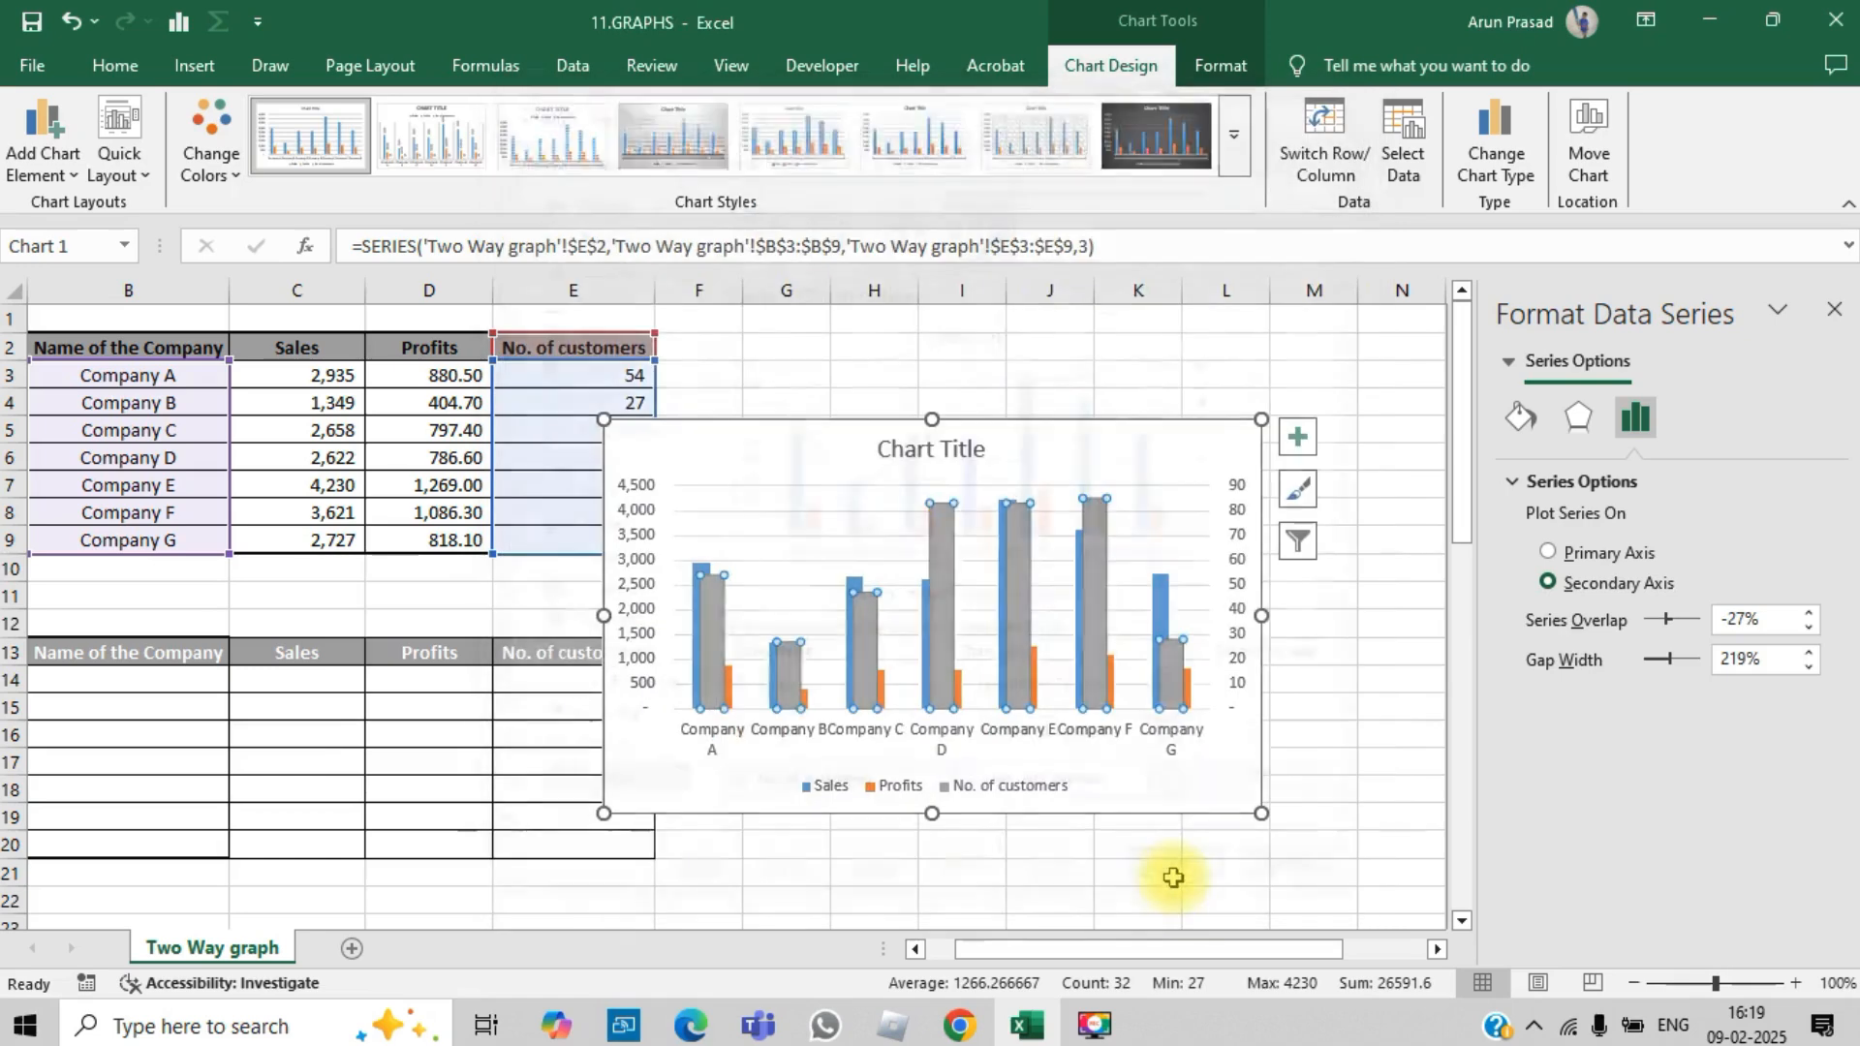
left_click(1833, 320)
Step: Move the combo chart to the blank area beside the company table, over columns G to O, and deselect it
left_click(1554, 573)
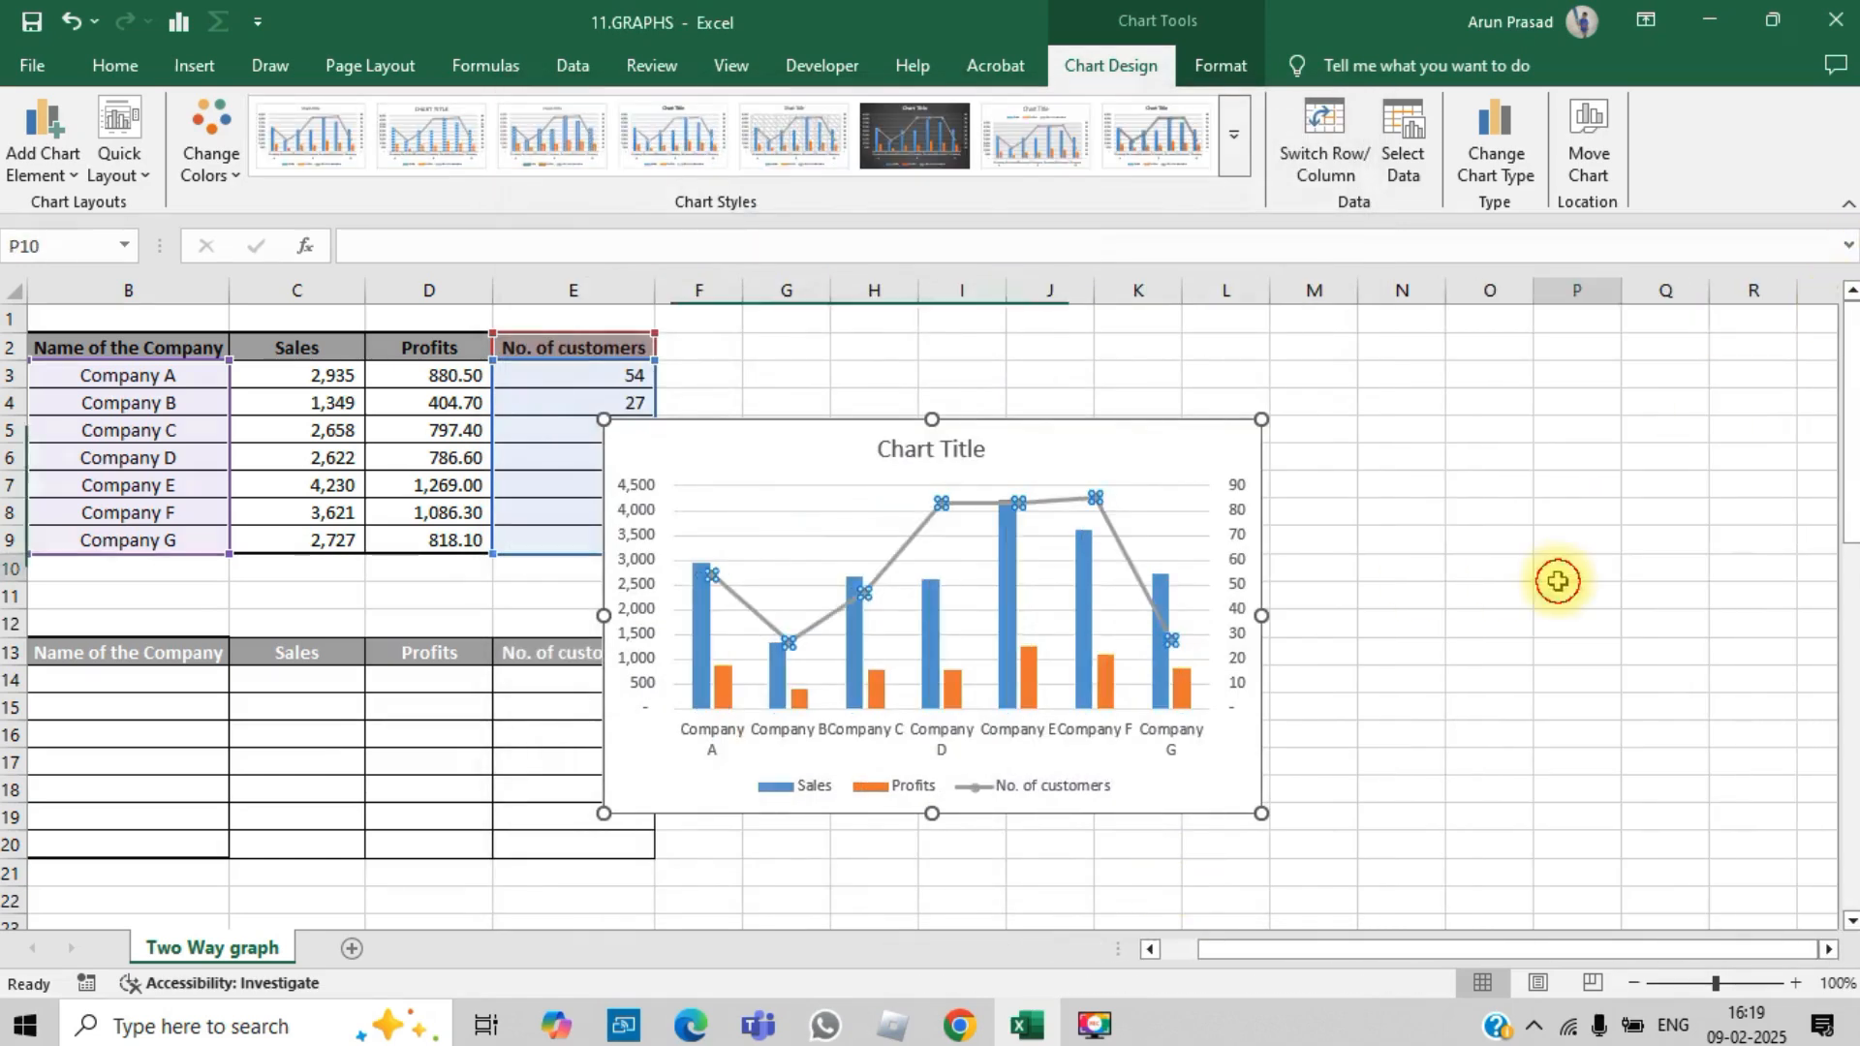
left_click_drag(1155, 416, 1369, 341)
left_click(1742, 547)
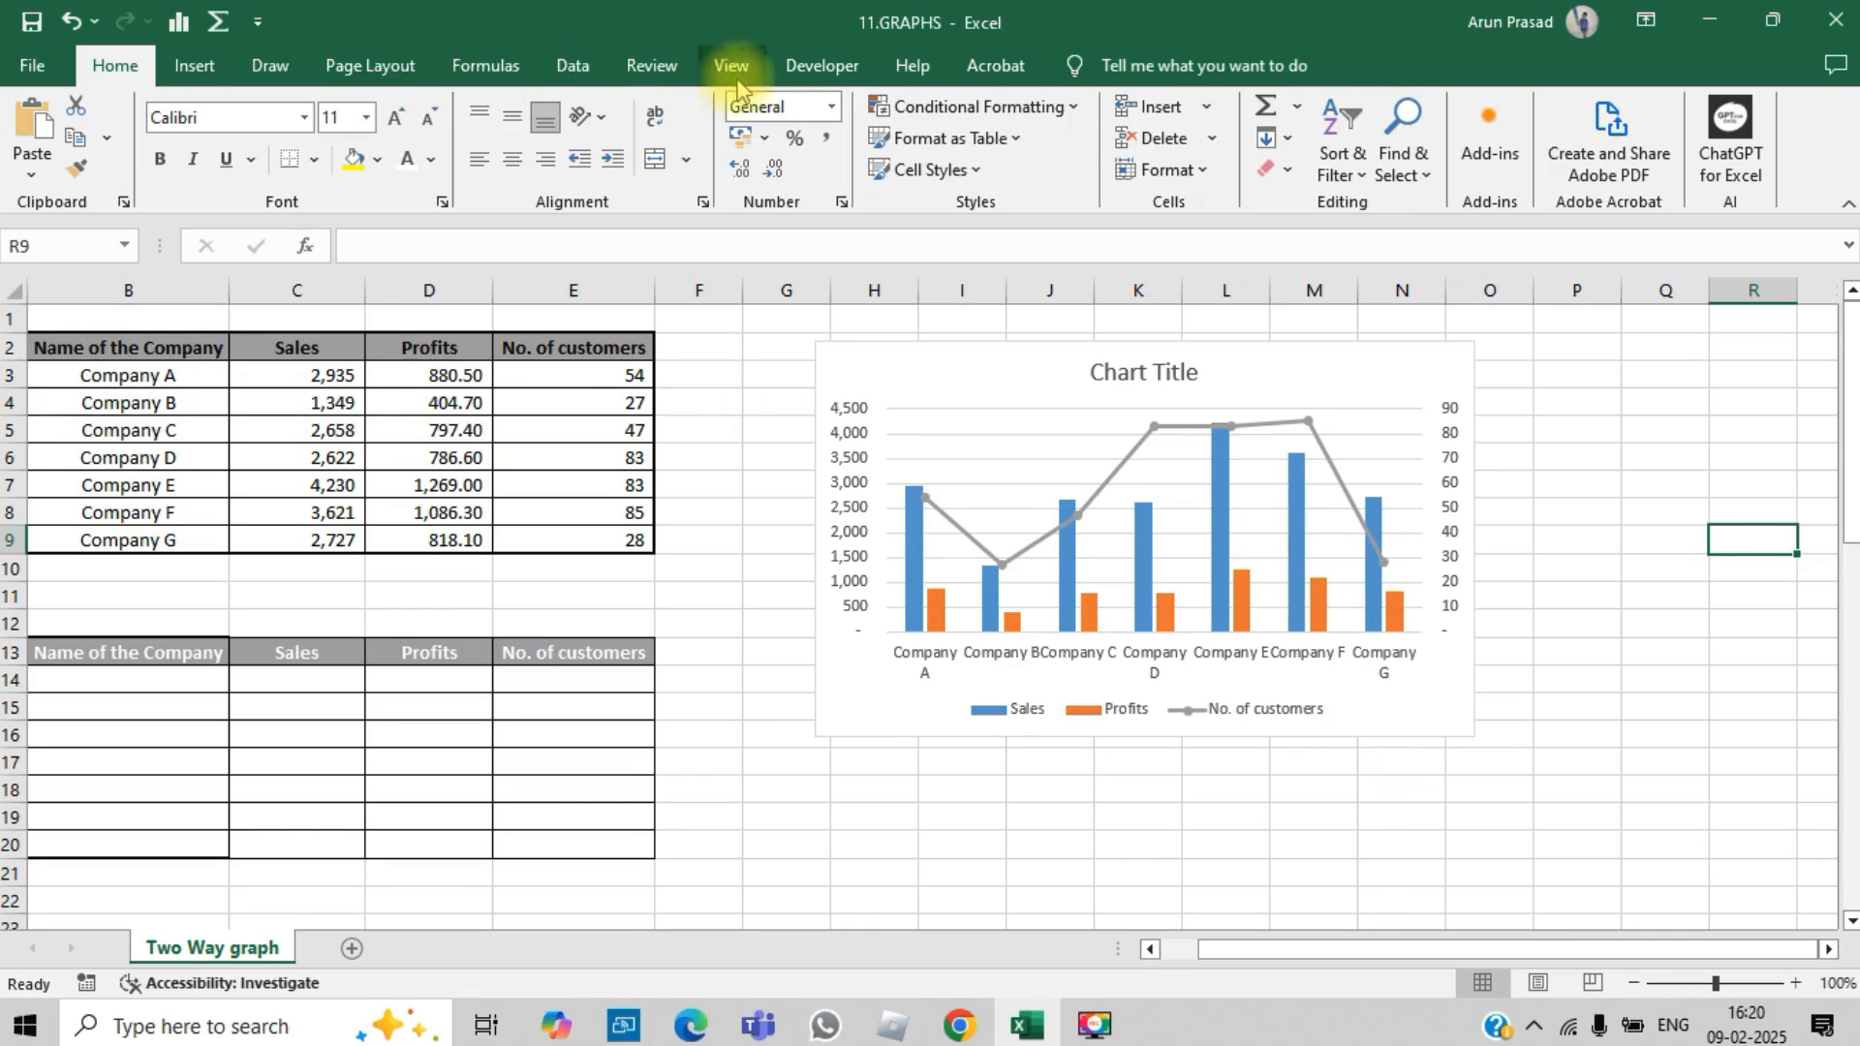
Step: Insert a check box form control below the chart, around cells I17 to J18
left_click(800, 68)
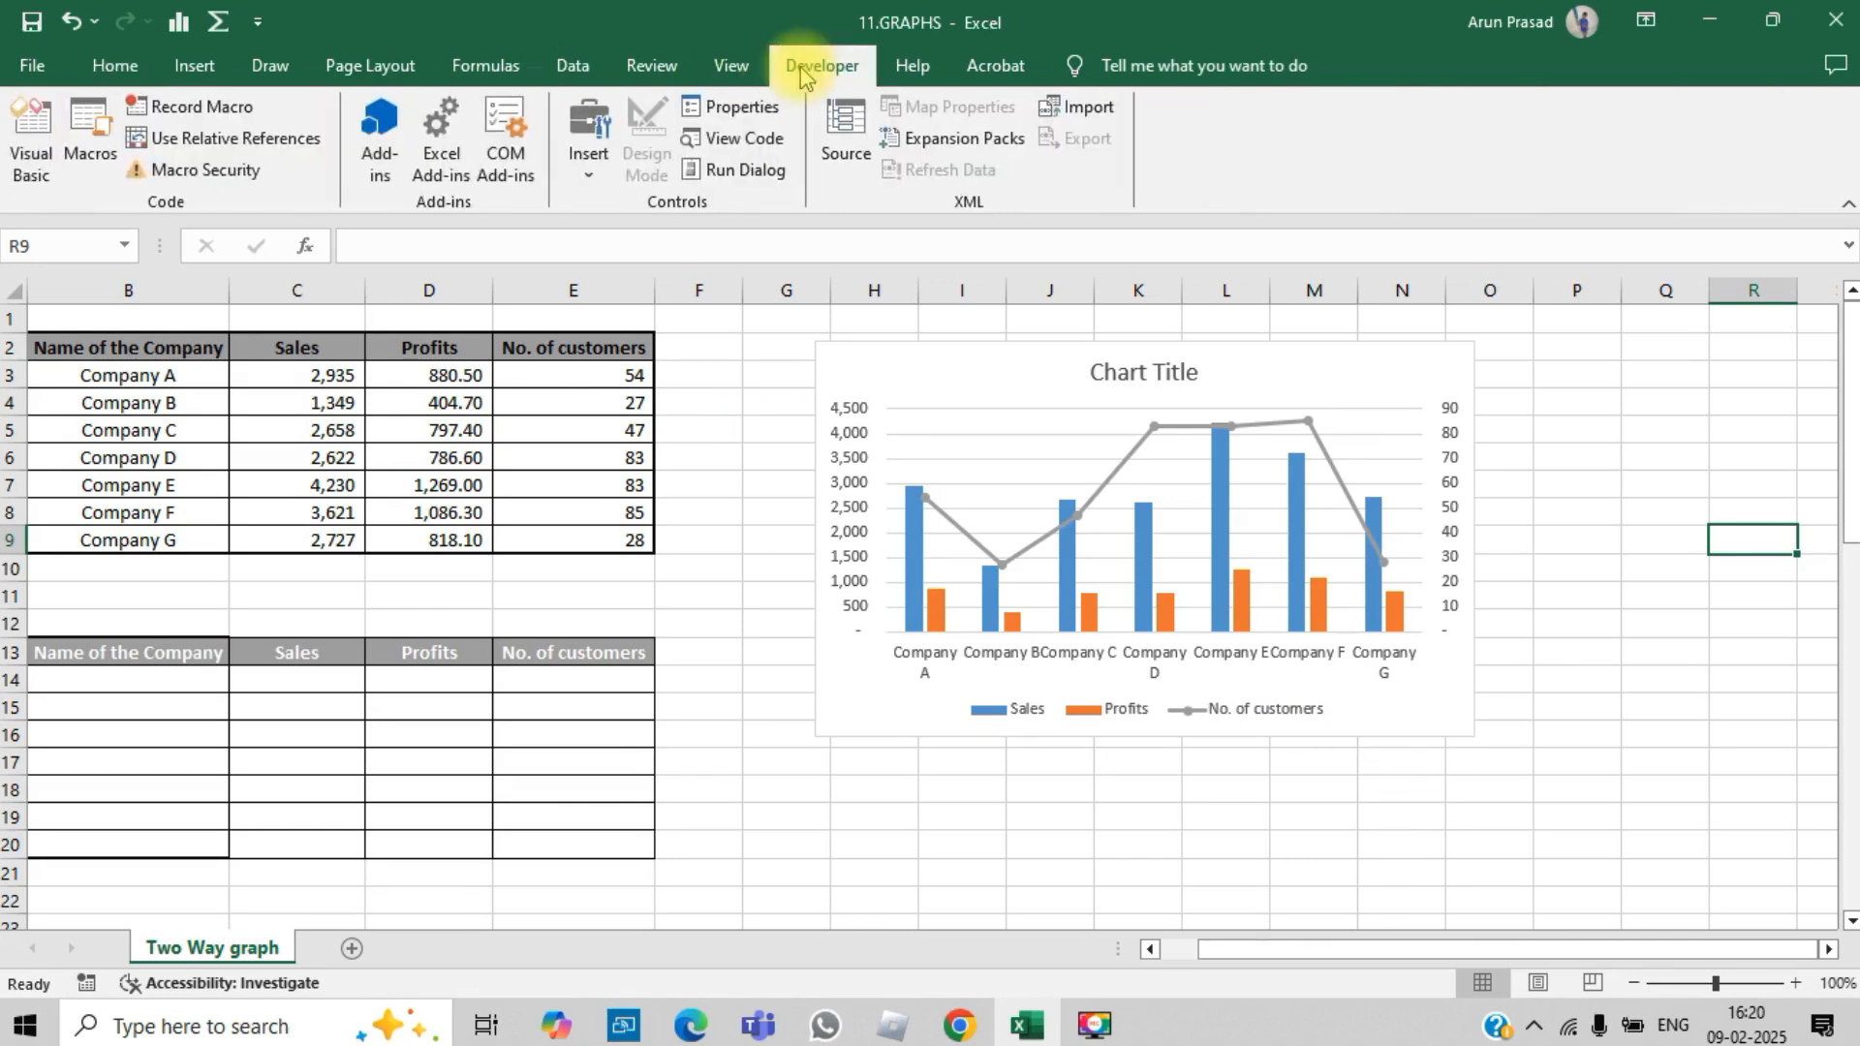
left_click(589, 172)
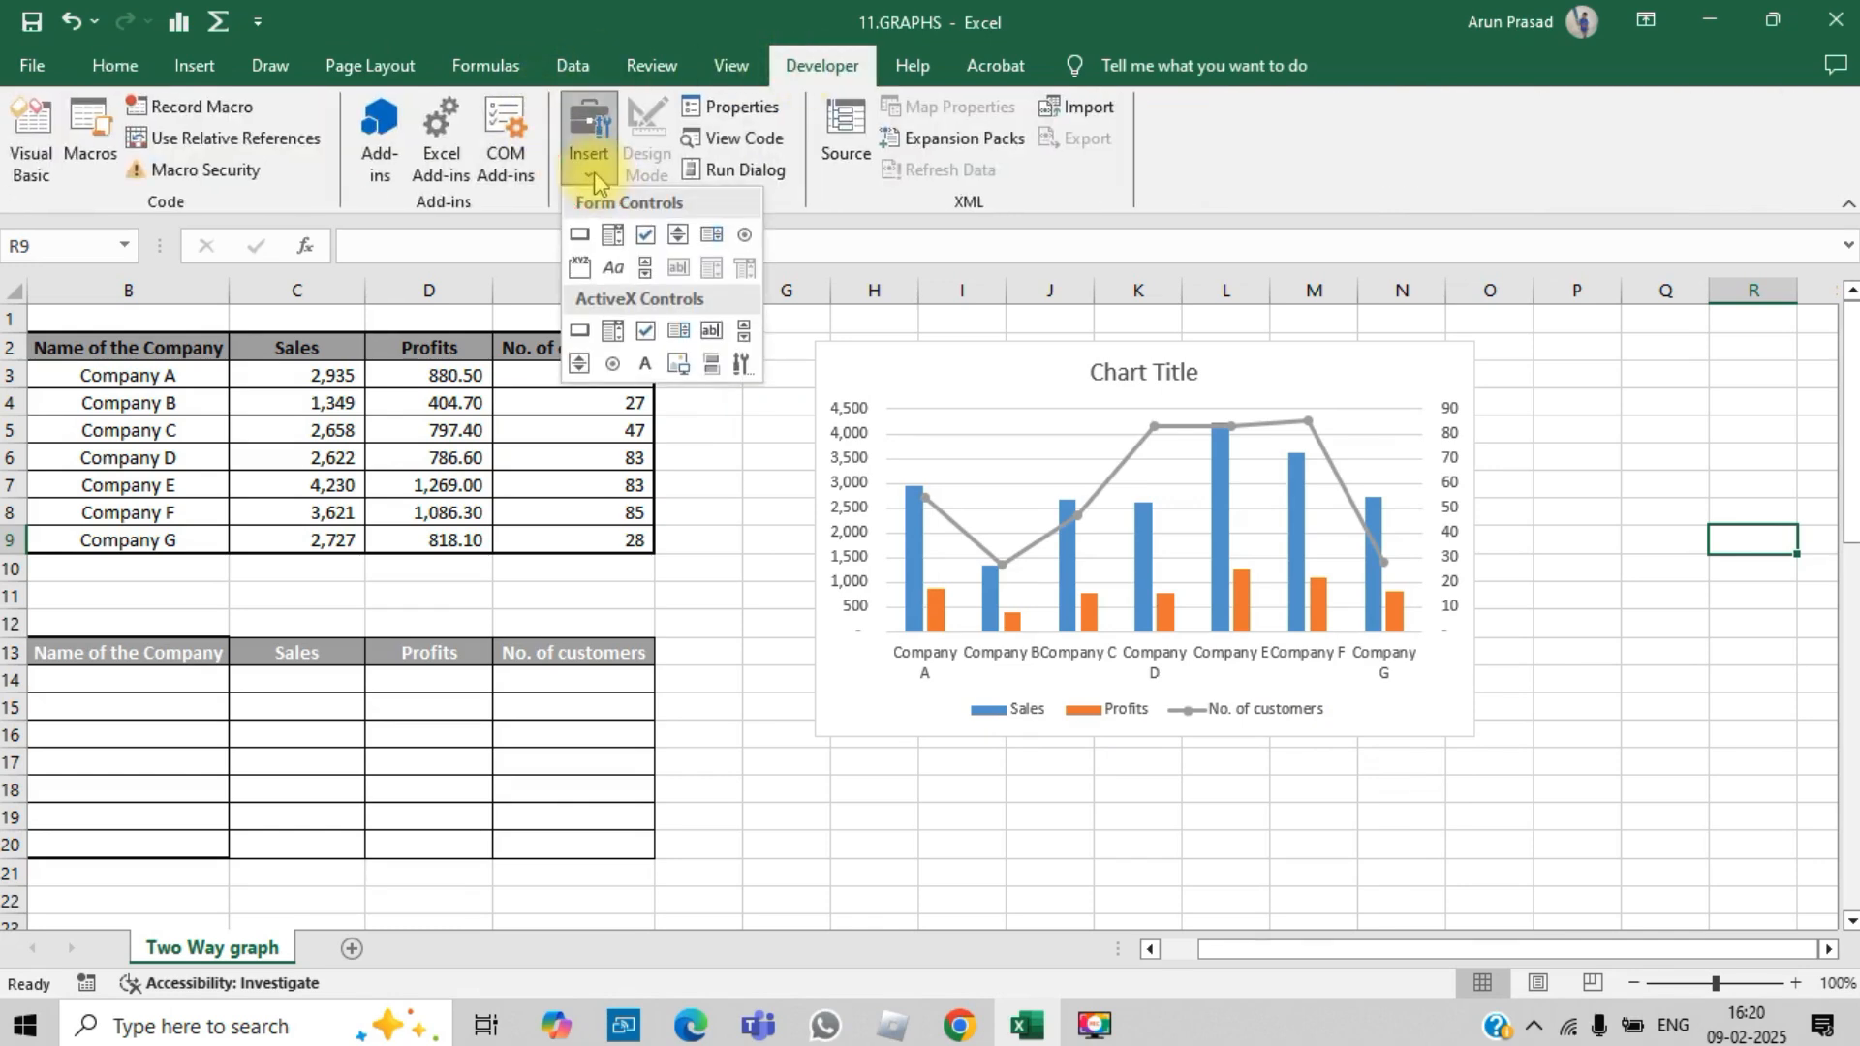
left_click(644, 241)
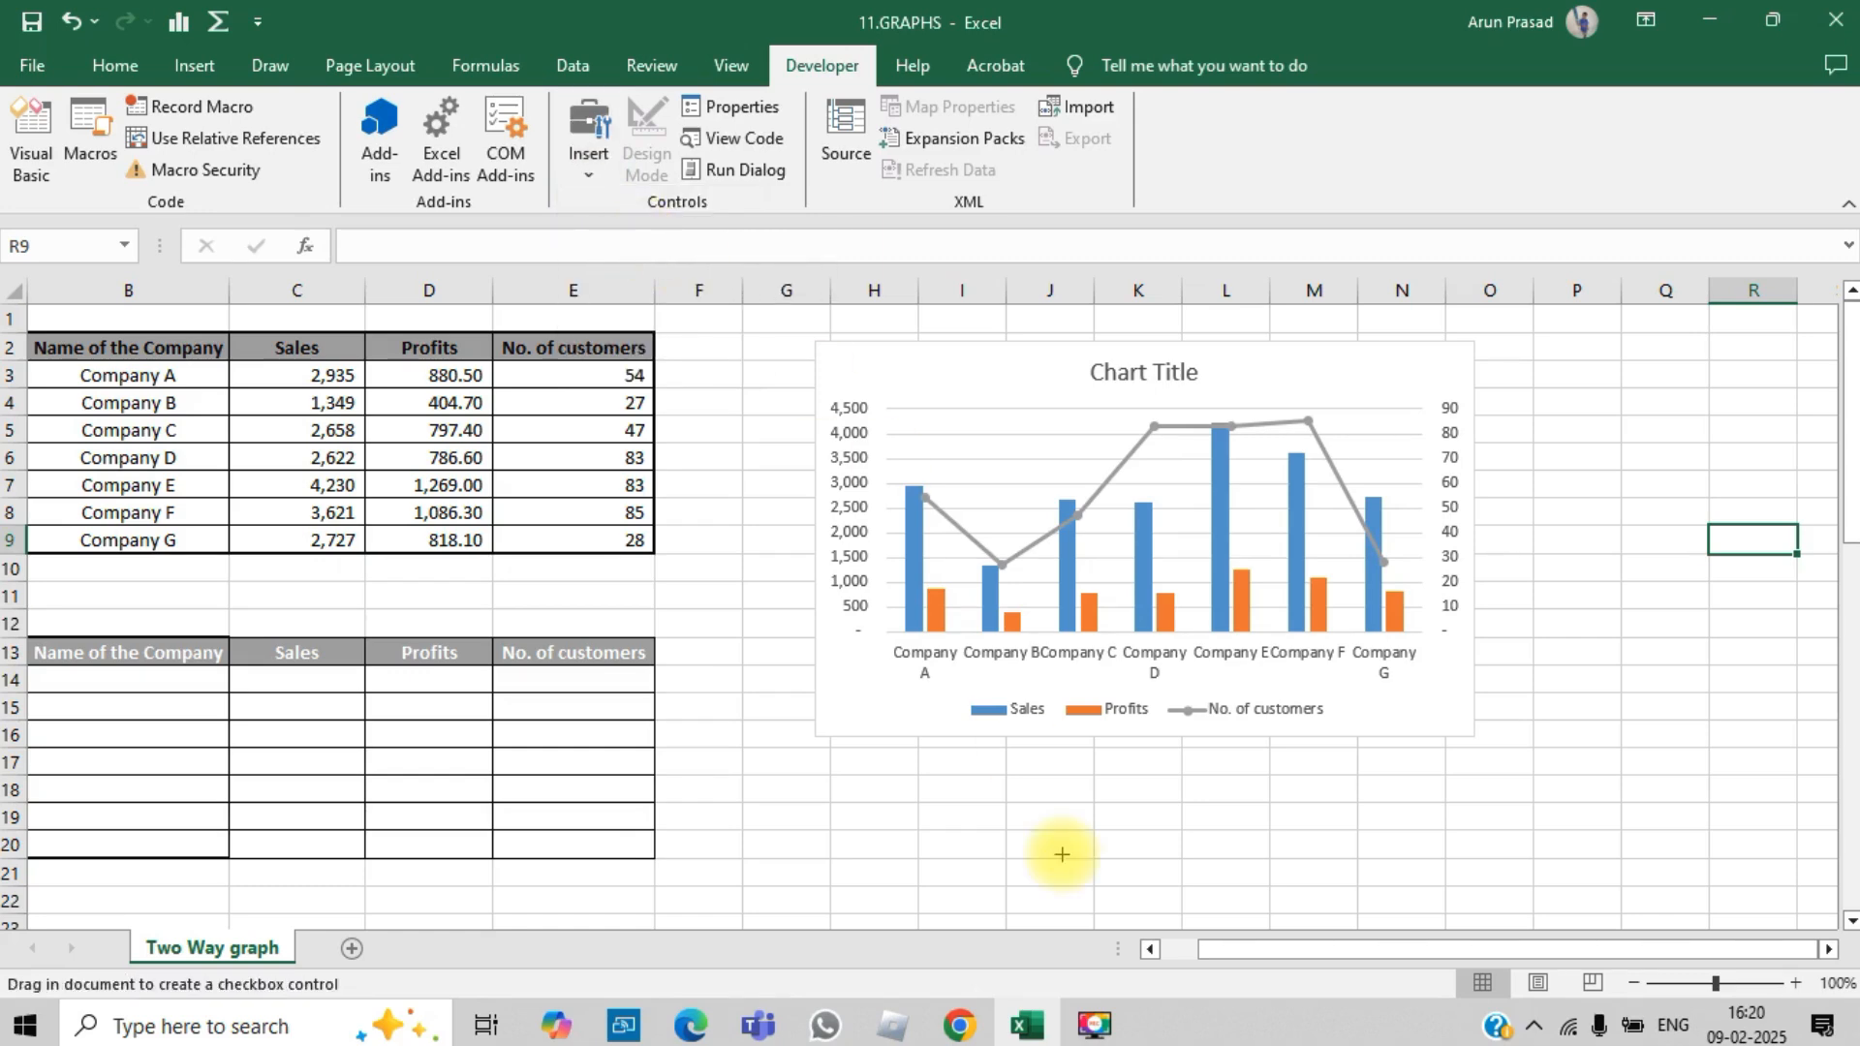
left_click_drag(931, 776, 1035, 810)
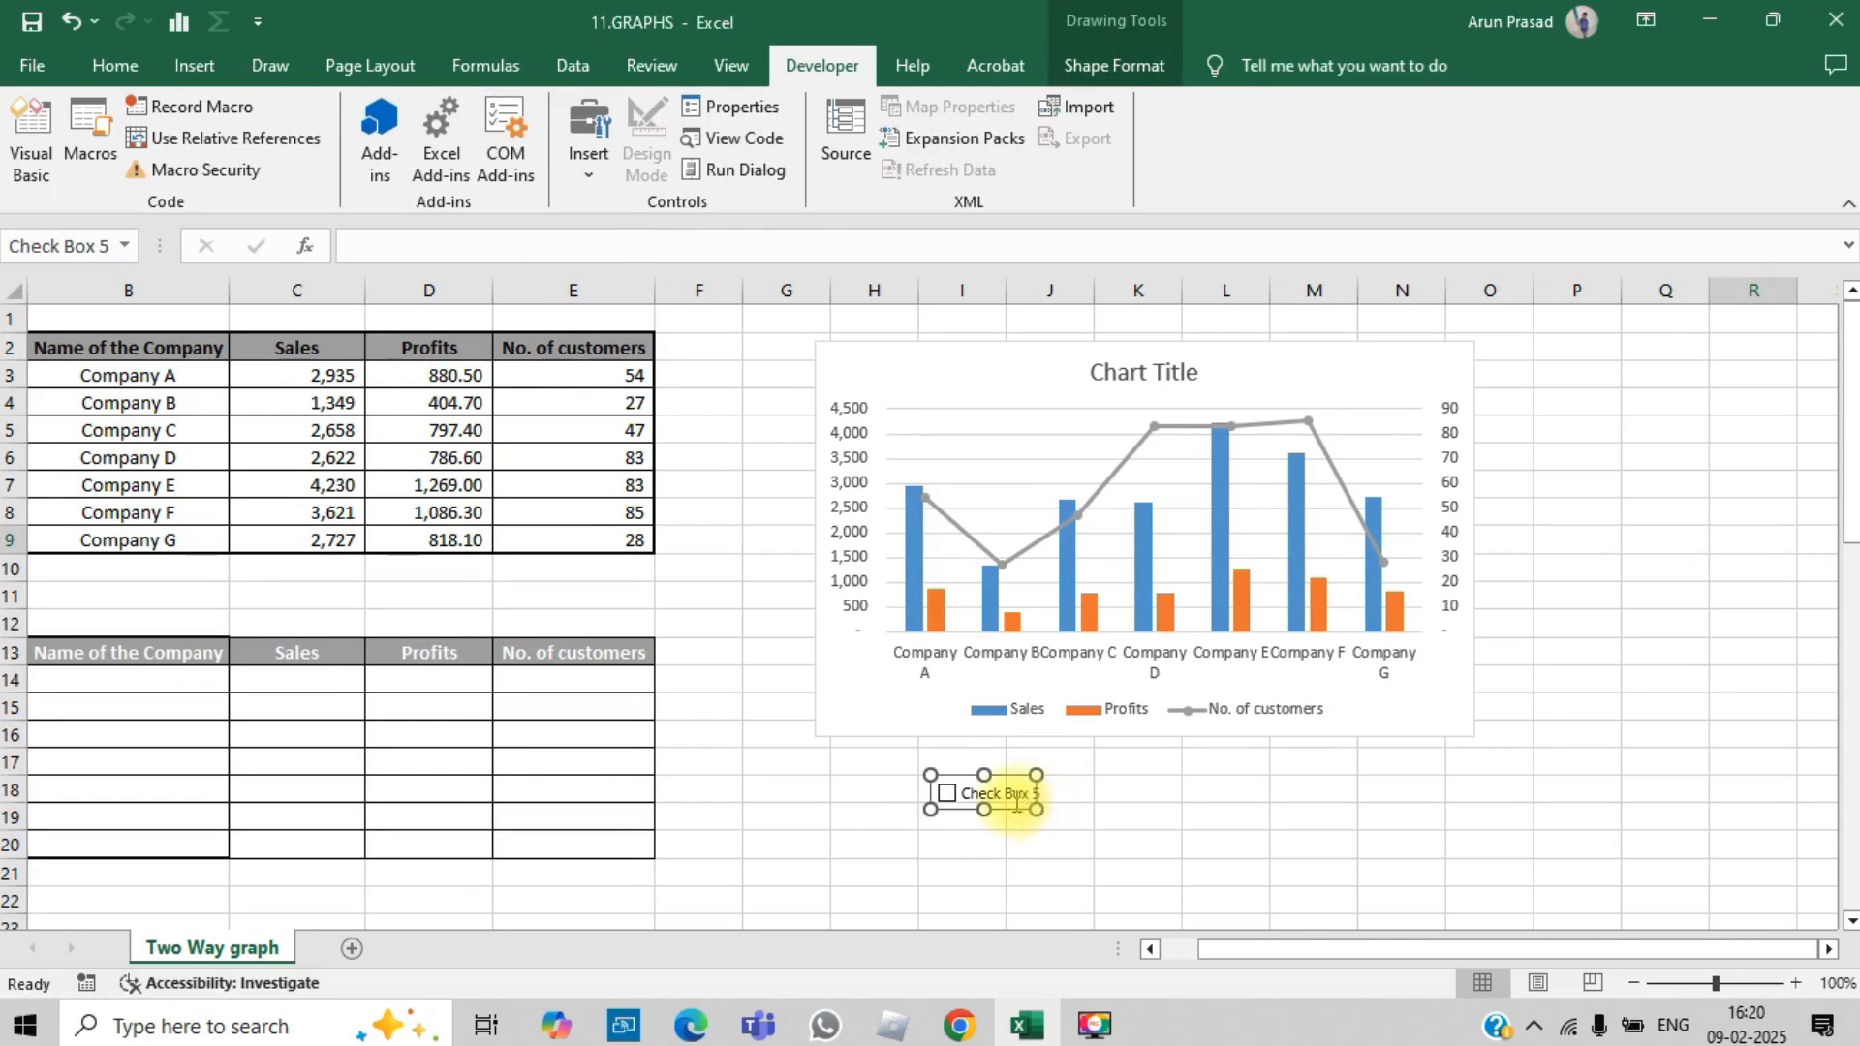
Step: Copy the check box and paste two duplicates of it
right_click(1015, 800)
left_click(1114, 578)
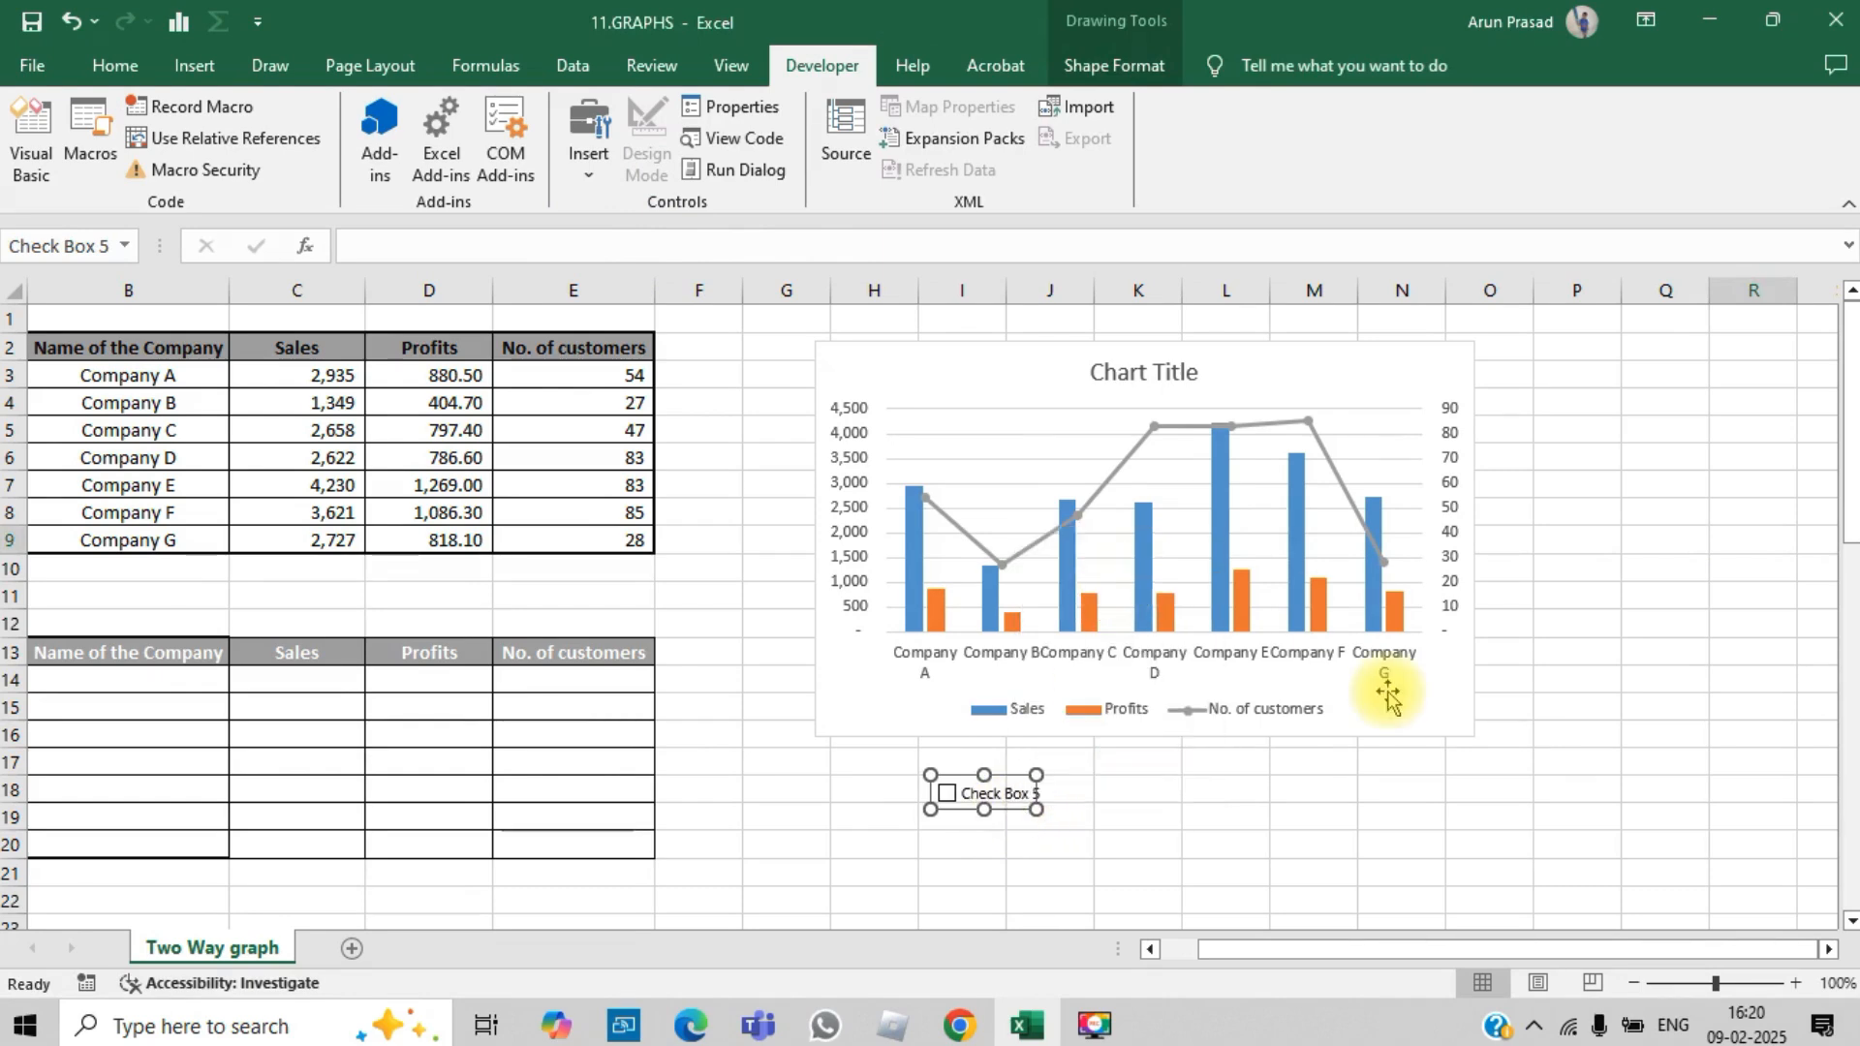
key("ctrl+v")
key("ctrl+v")
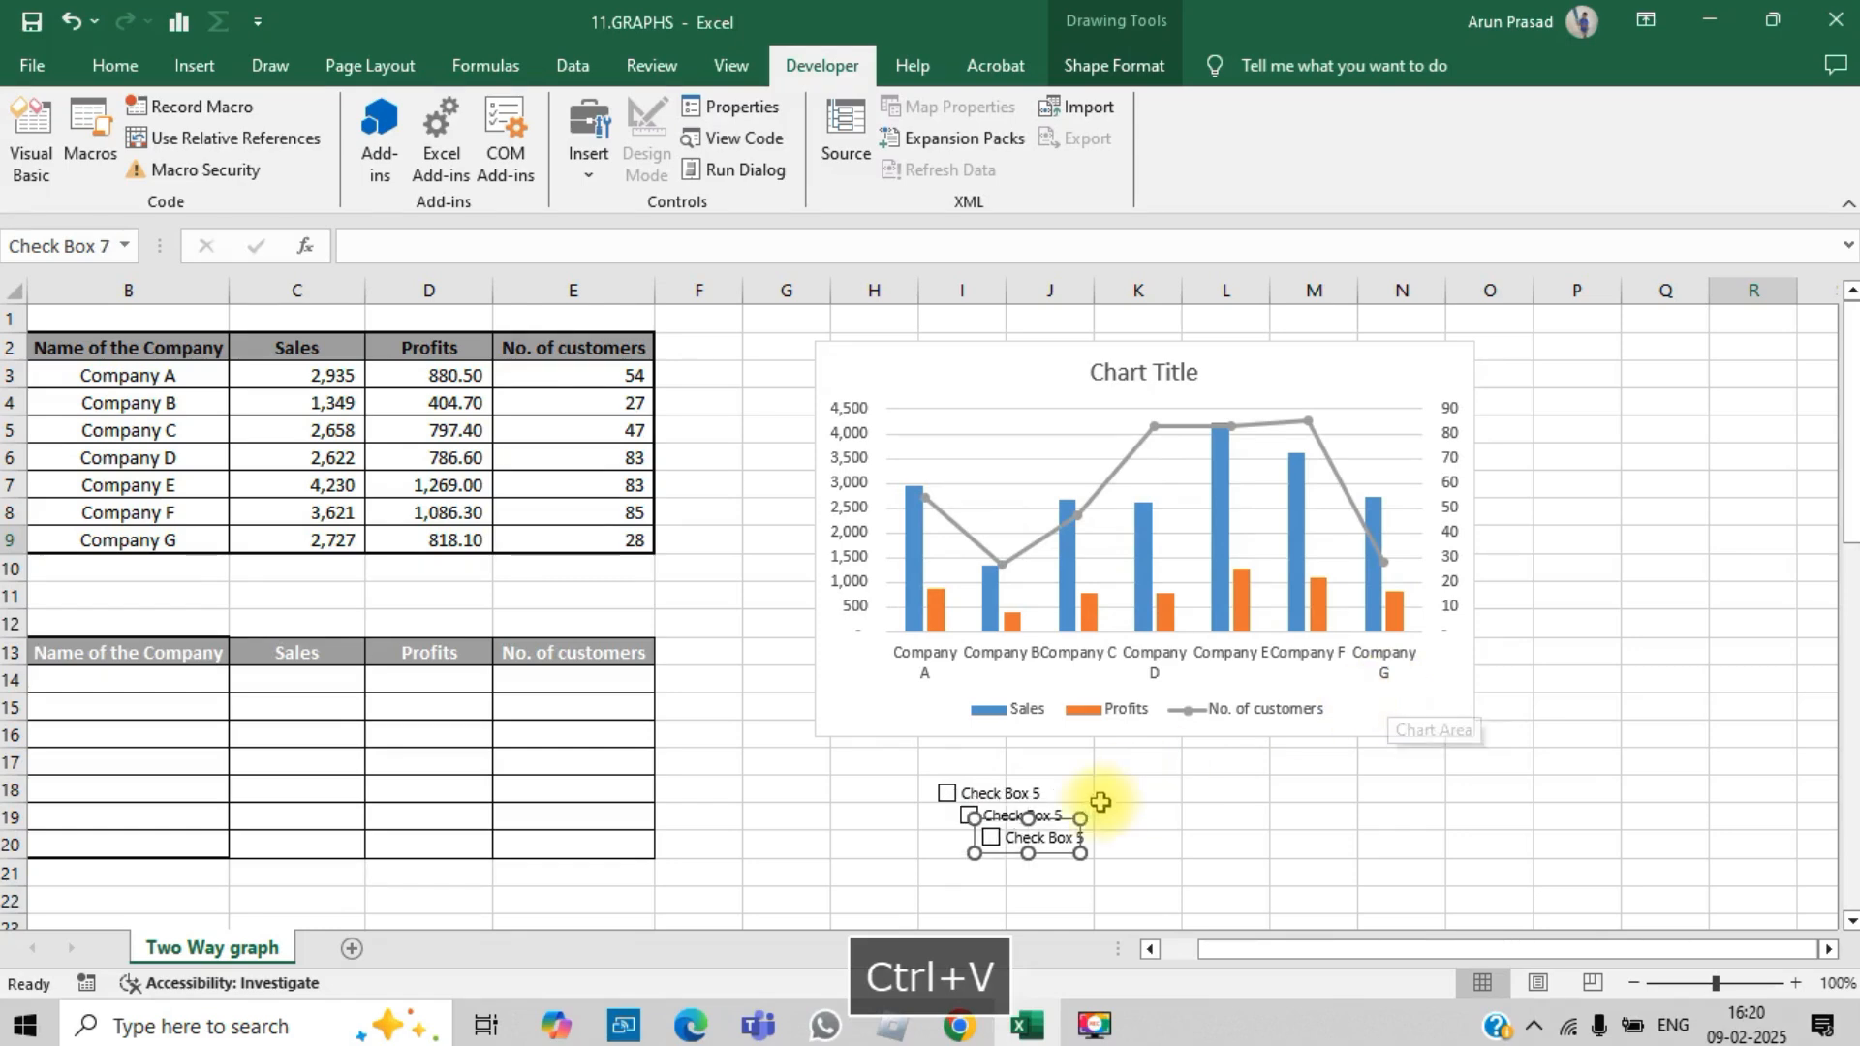
Step: Spread the two duplicate check boxes out beside the original in one row beneath the chart, undoing the accidental resize
left_click_drag(1298, 796, 1358, 774)
right_click(1017, 822)
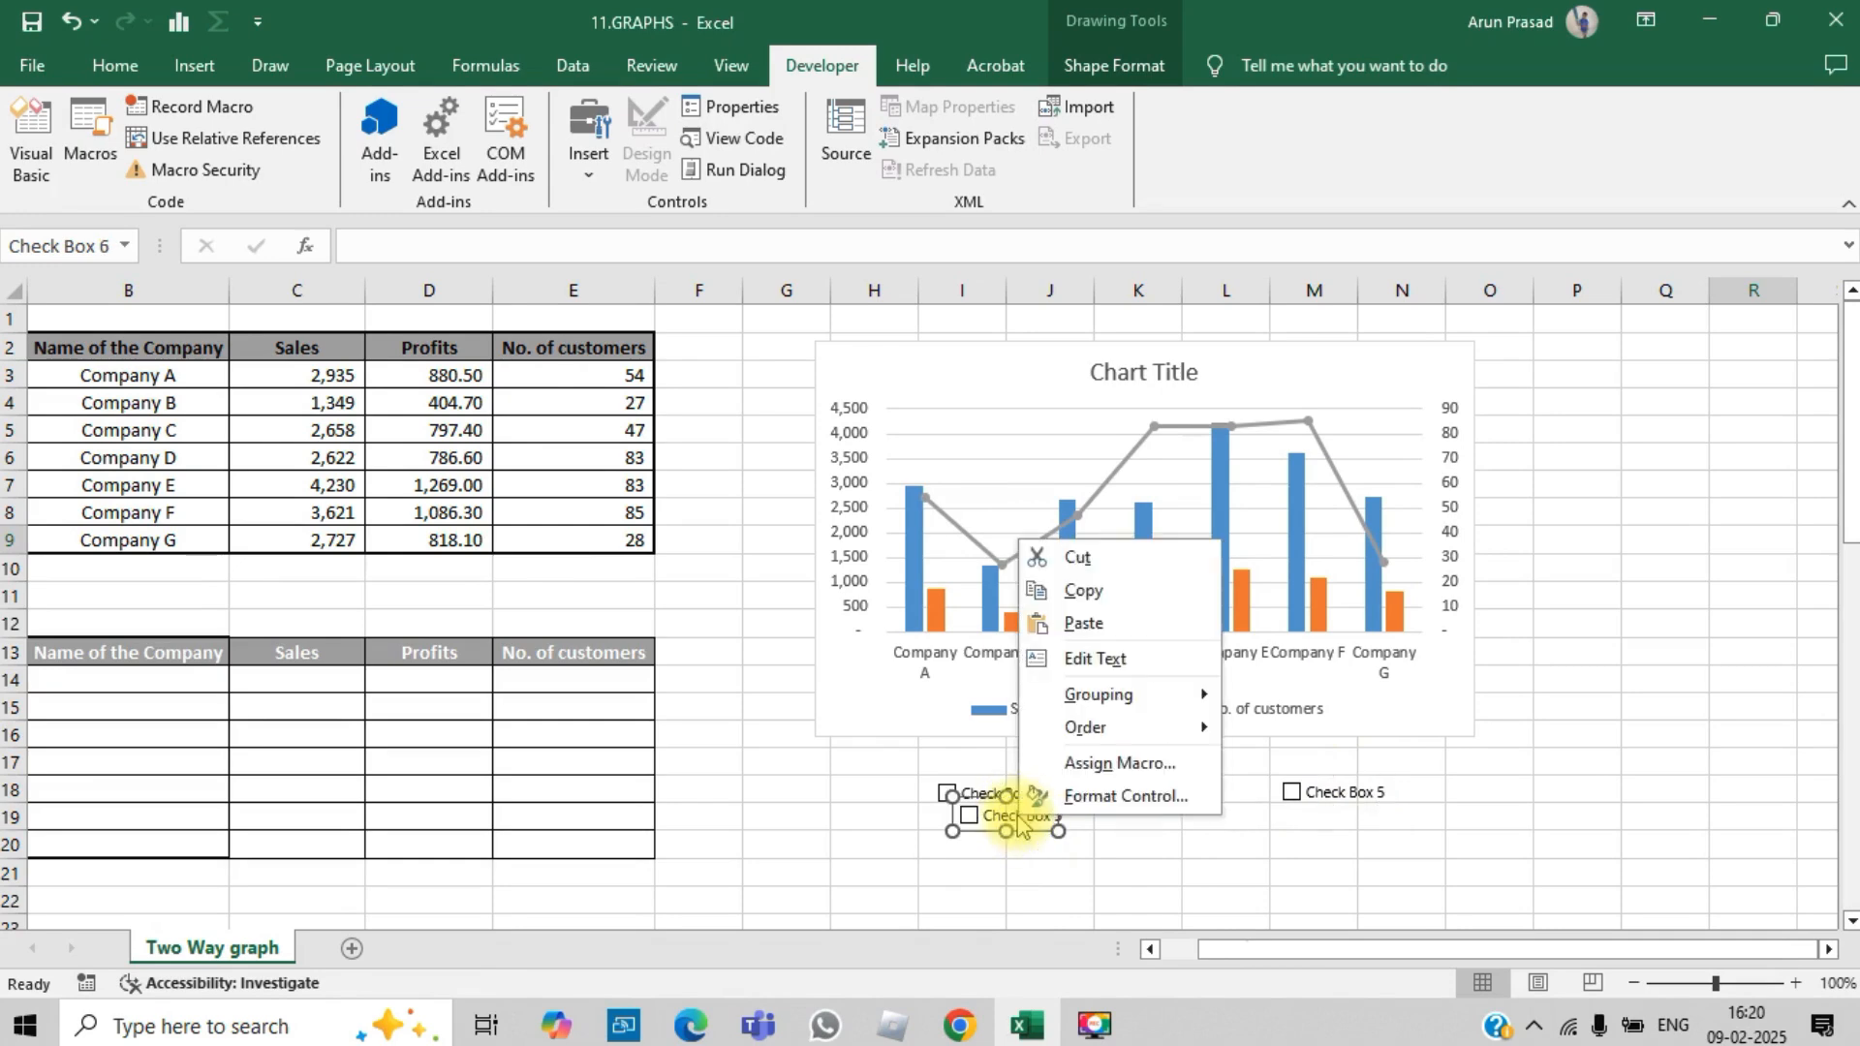
key("Escape")
left_click_drag(998, 797, 1113, 776)
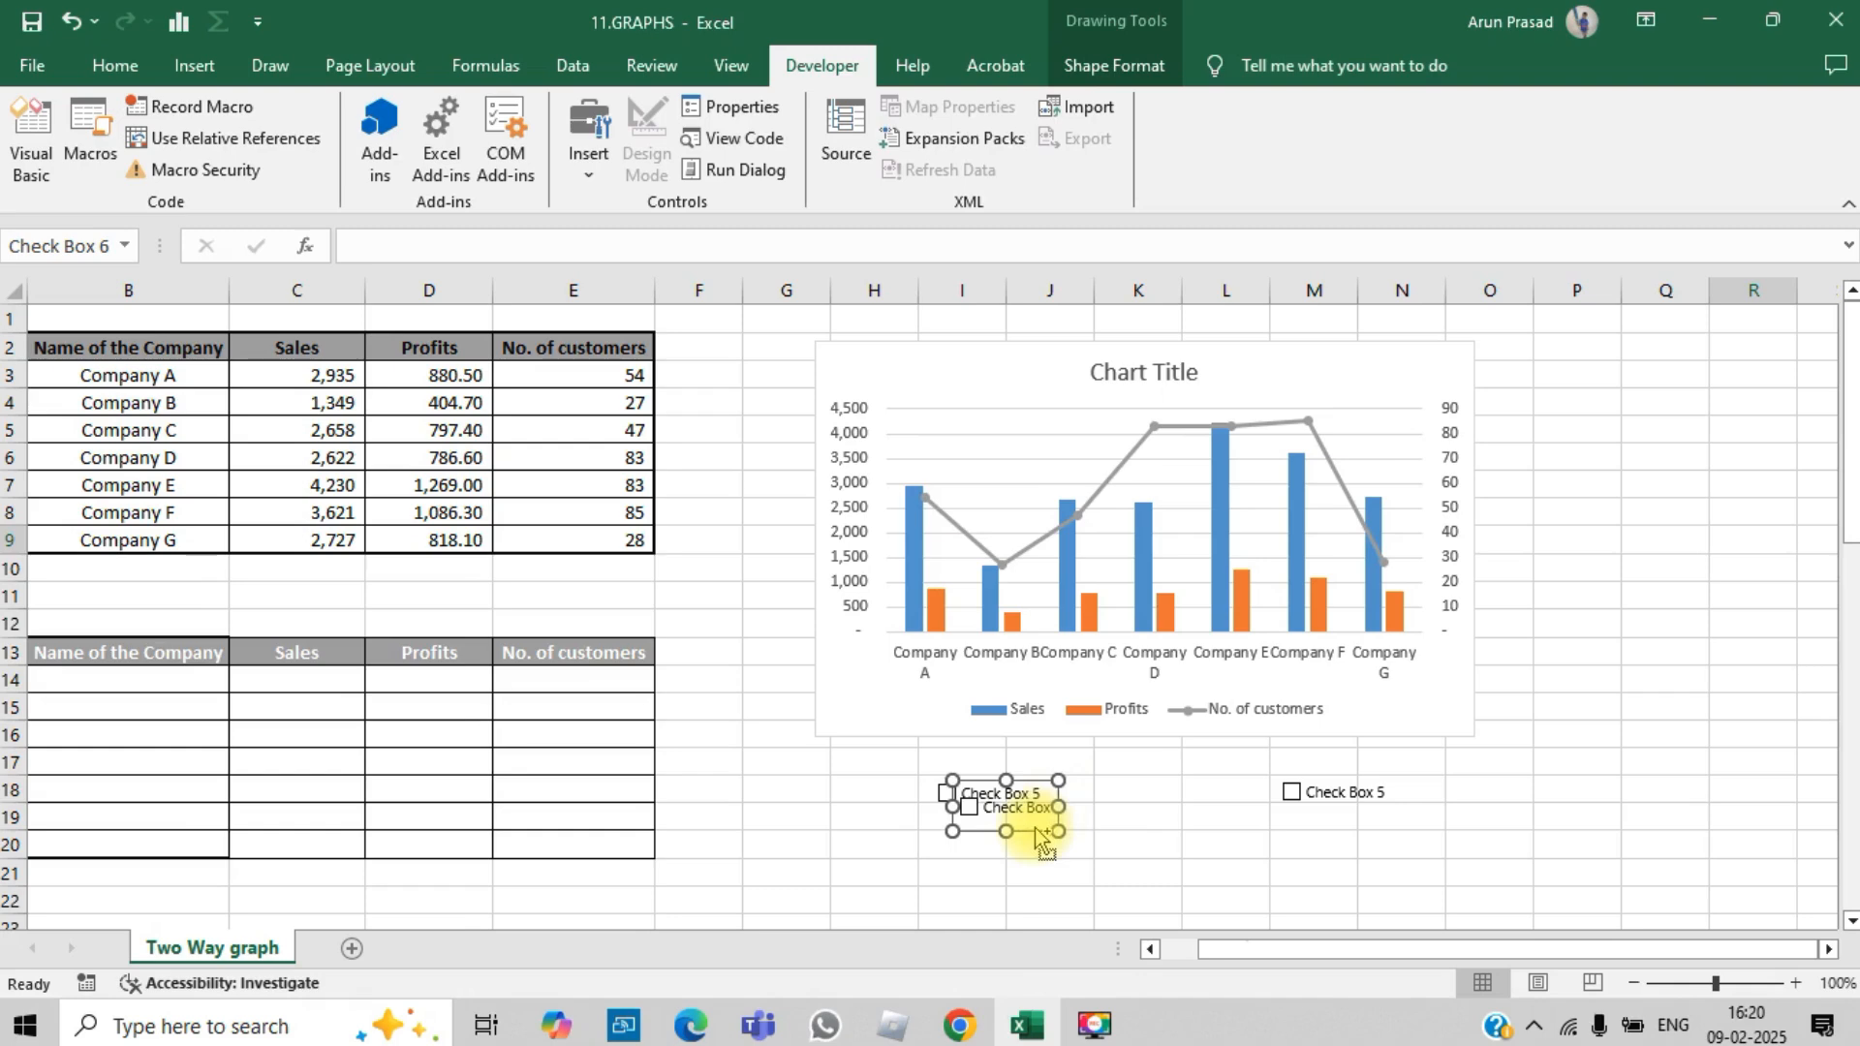
key("ctrl+z")
left_click_drag(1027, 830, 1161, 806)
Step: Nudge the third and first check boxes slightly to the left to even out the row, and deselect them
right_click(1345, 781)
key("Escape")
left_click_drag(1313, 812, 1298, 808)
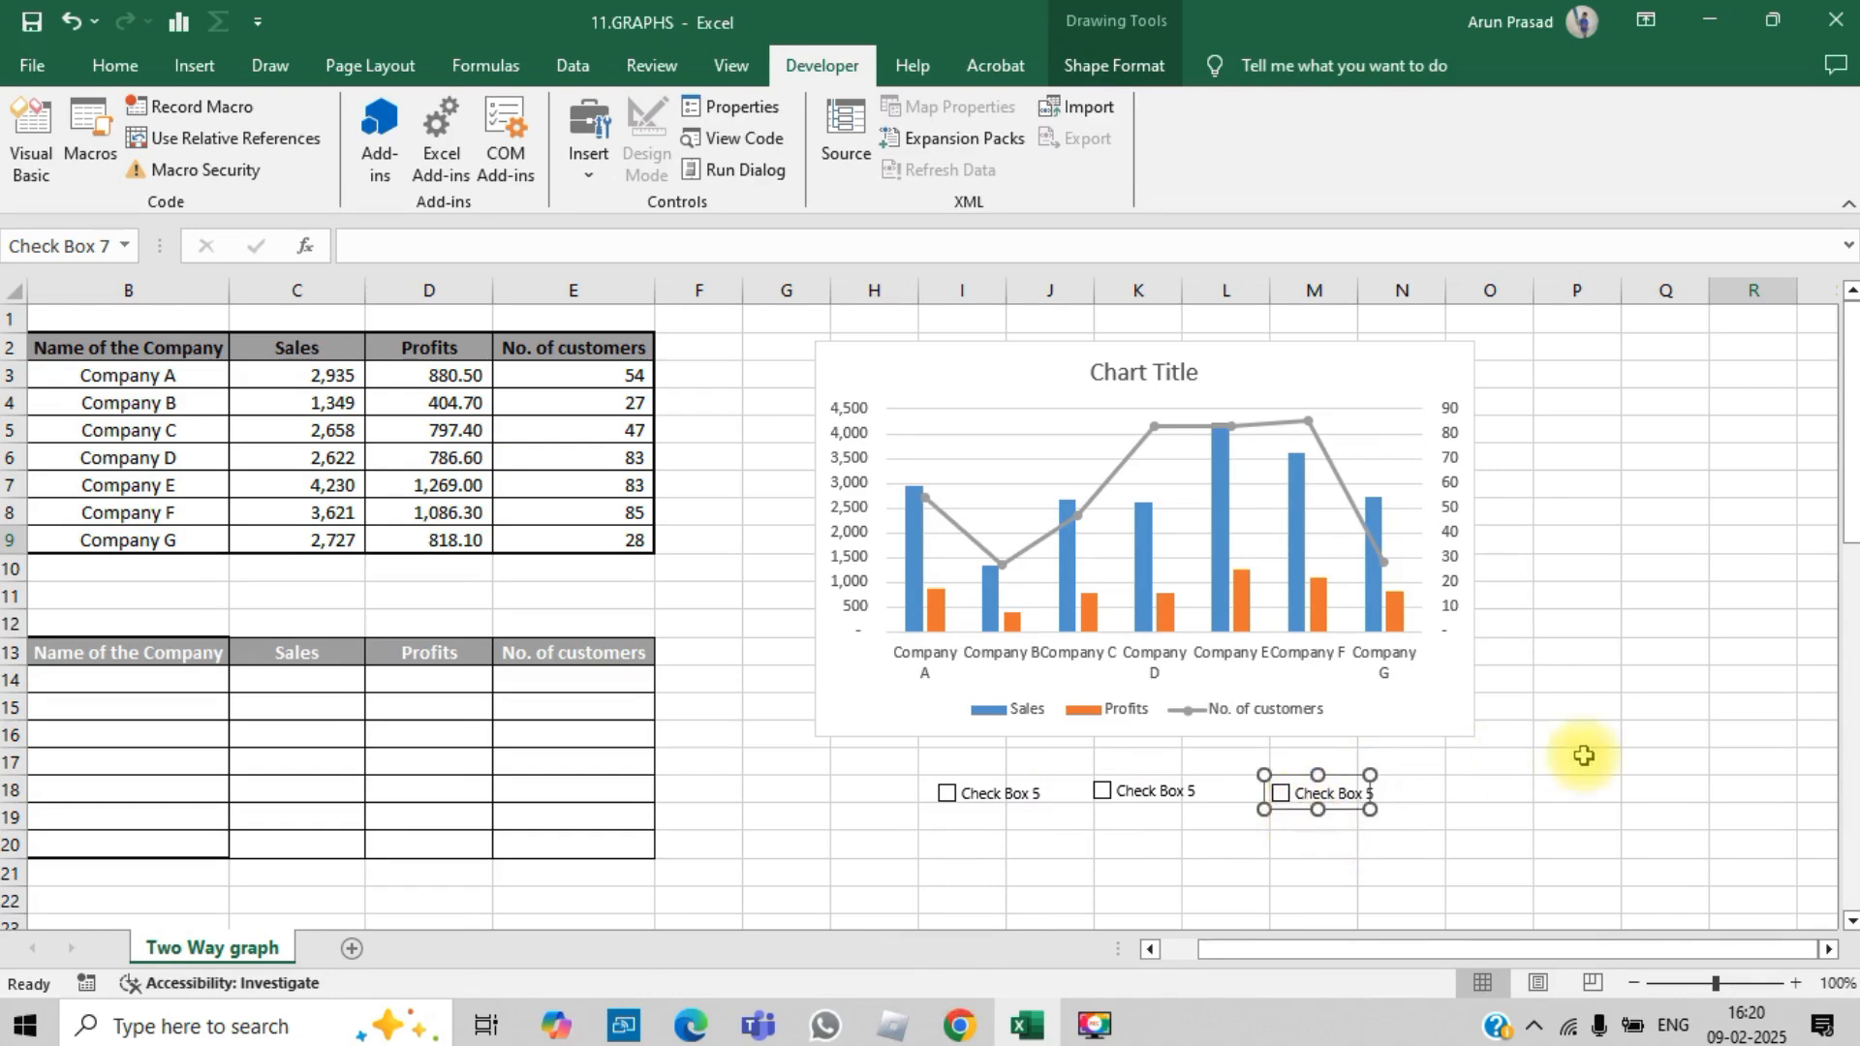
key("Escape")
right_click(1010, 807)
key("Escape")
right_click(1010, 807)
key("Escape")
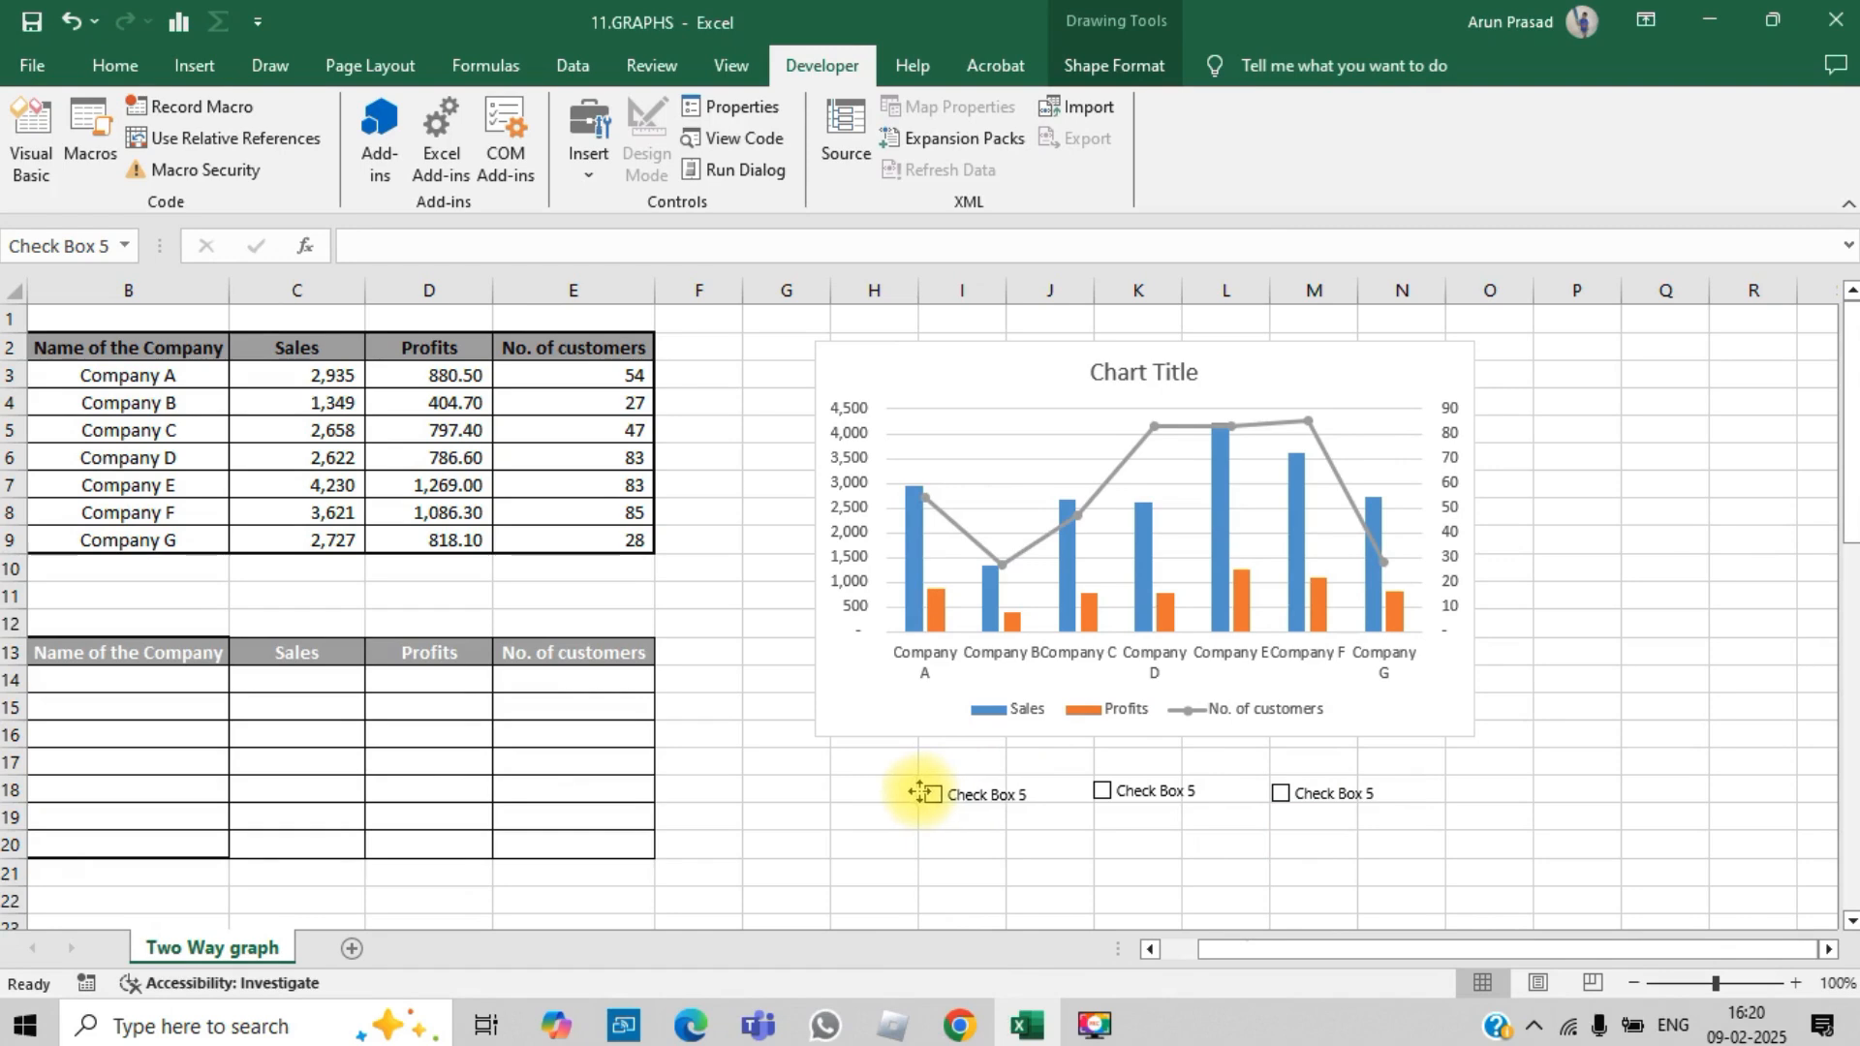
left_click(1626, 793)
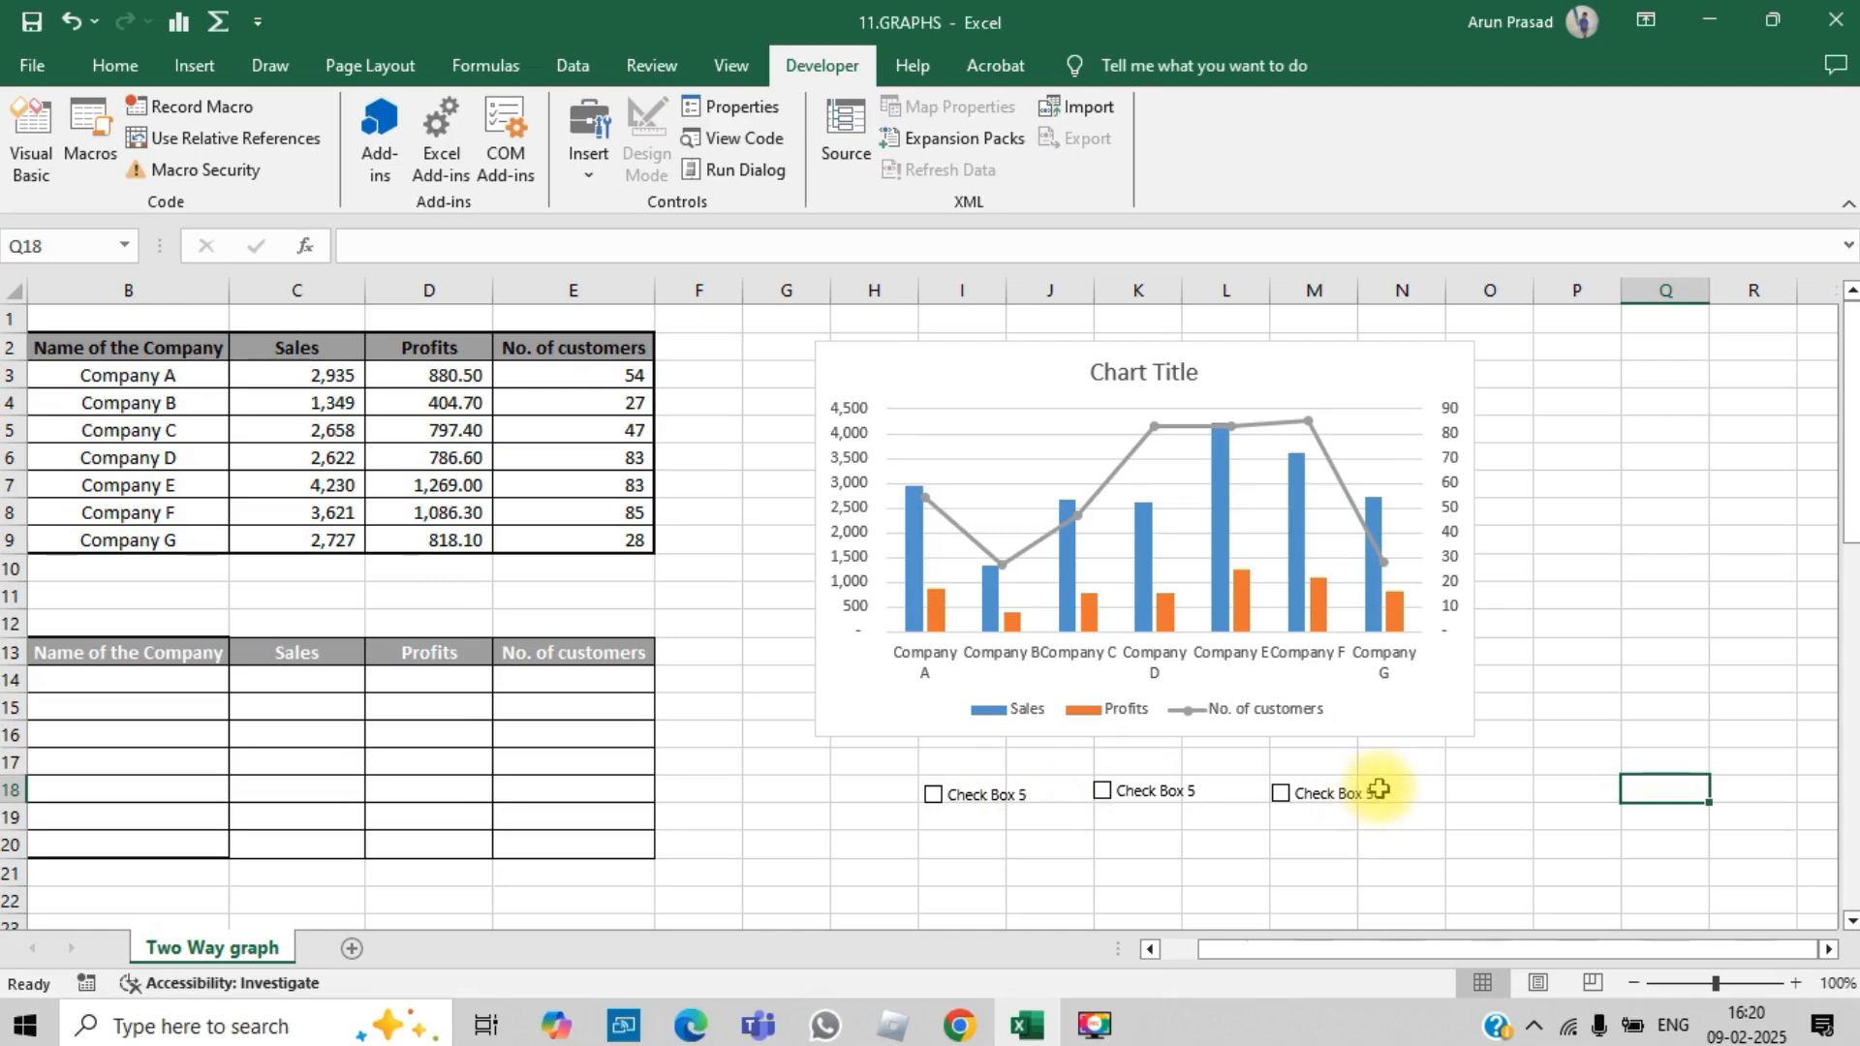
Step: Replace the first check box's caption with SALES
right_click(997, 789)
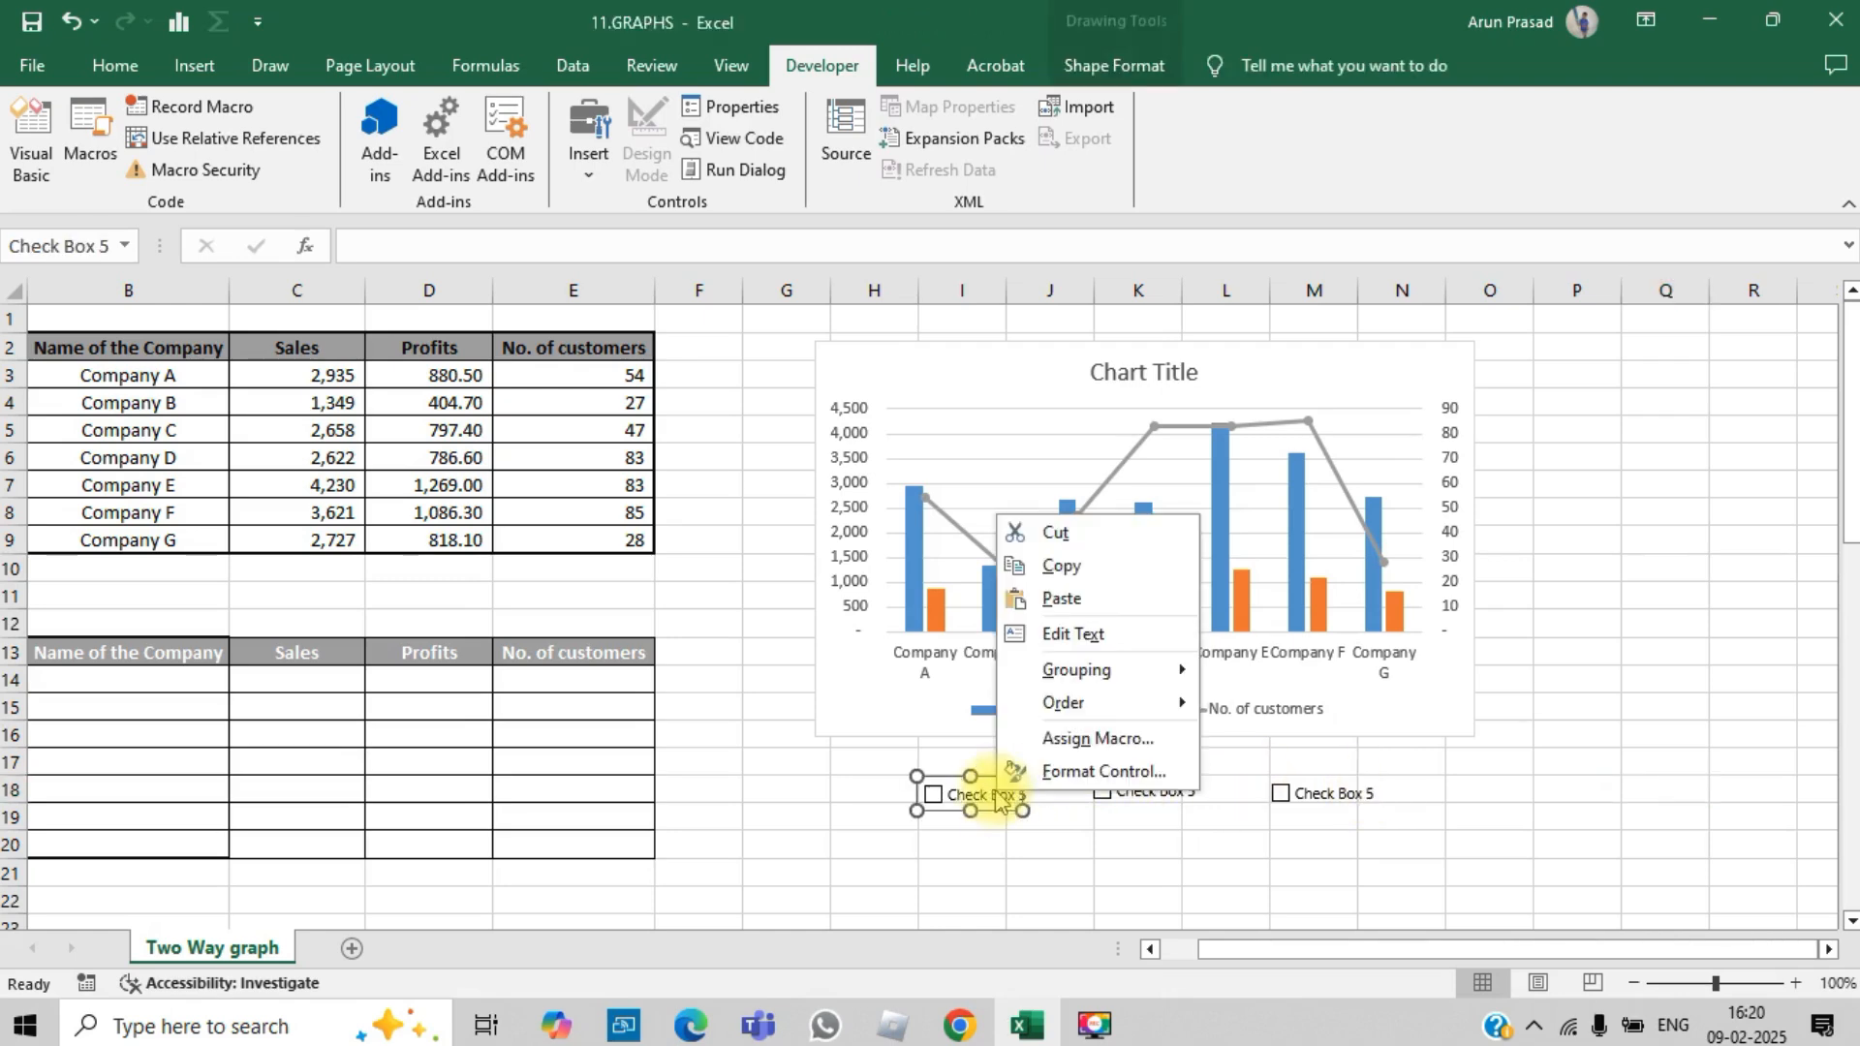
key("Escape")
left_click(952, 792)
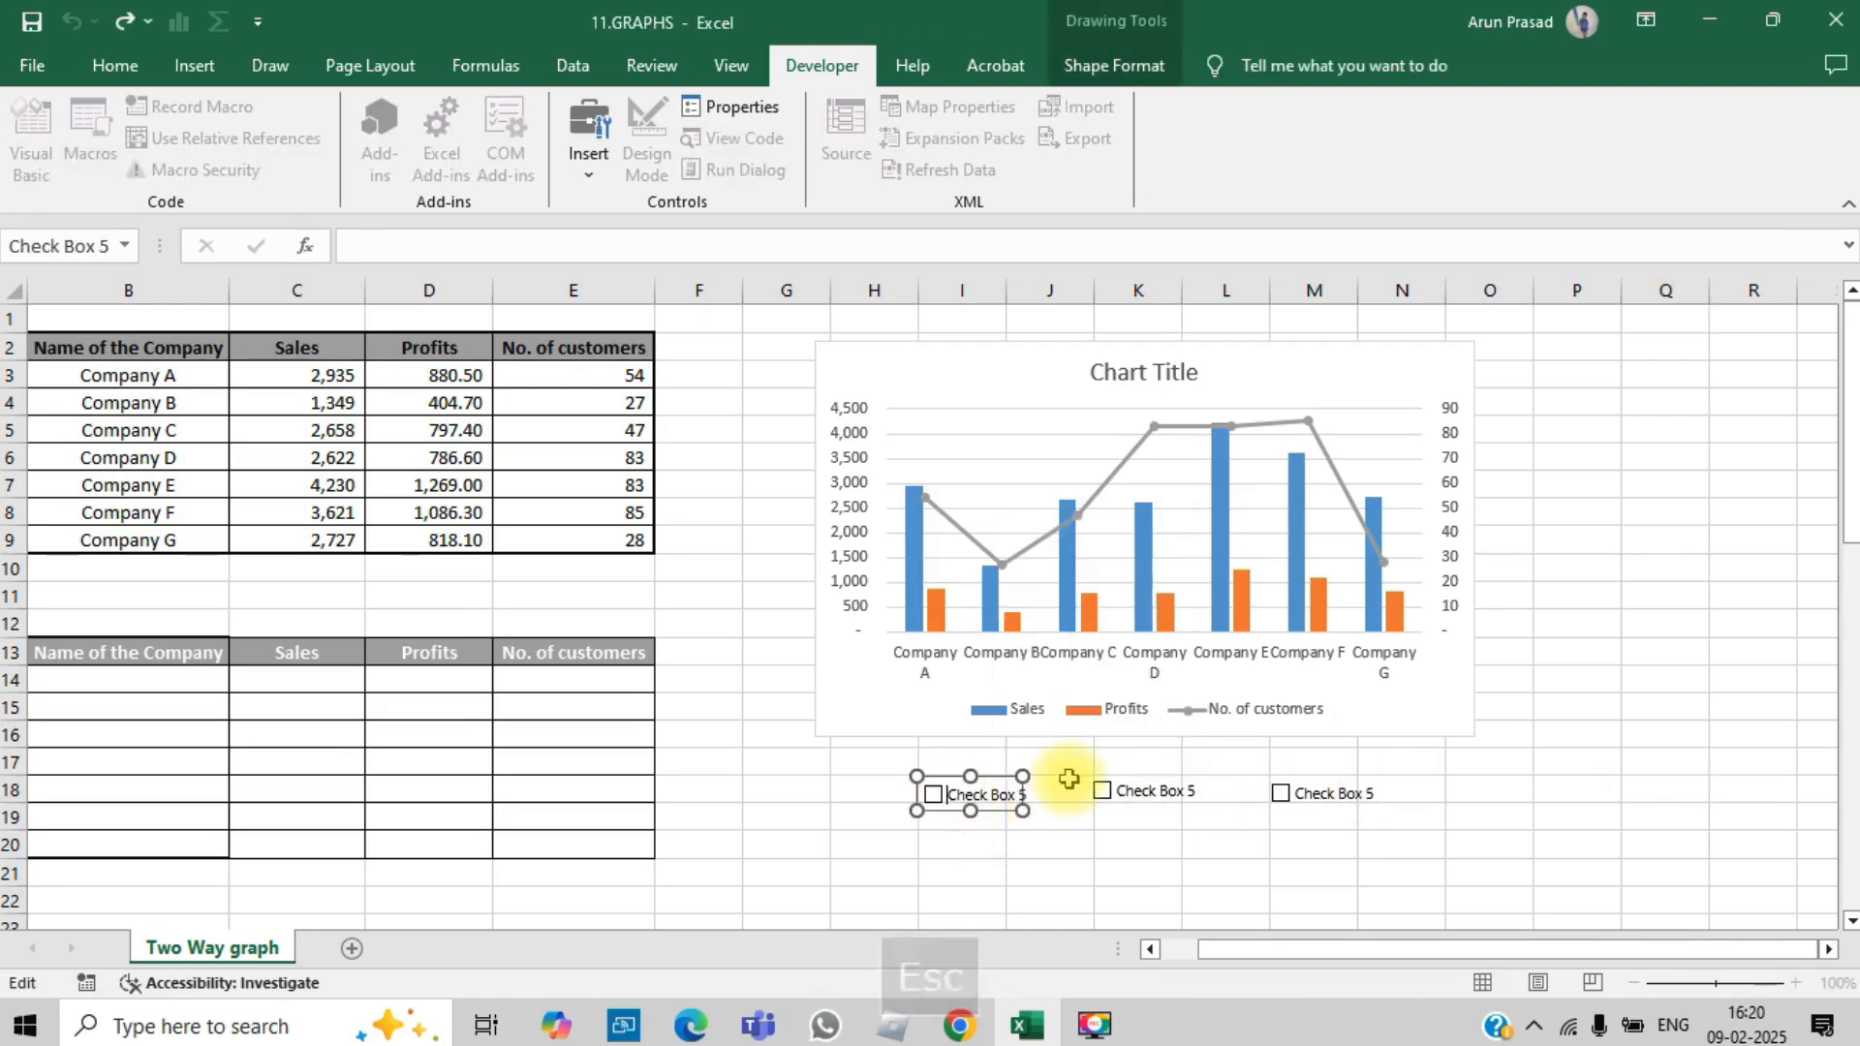
key("Delete")
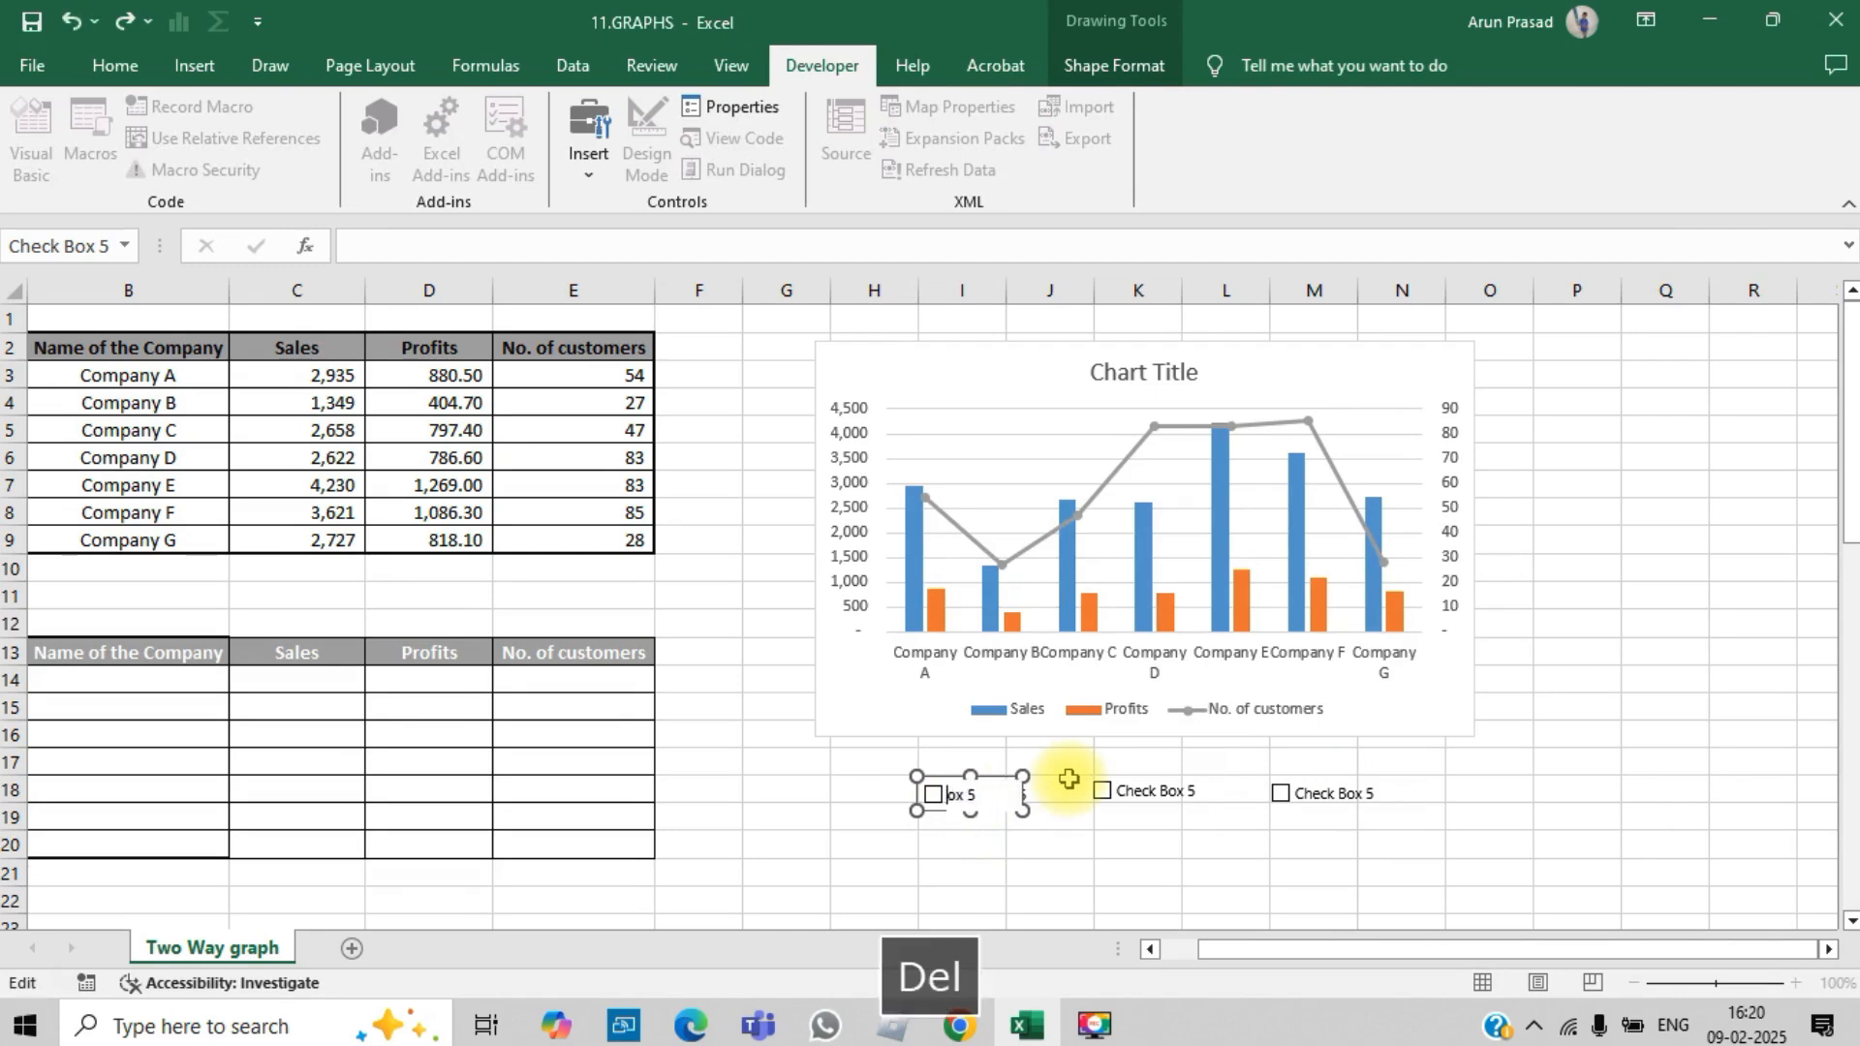
type("SALES")
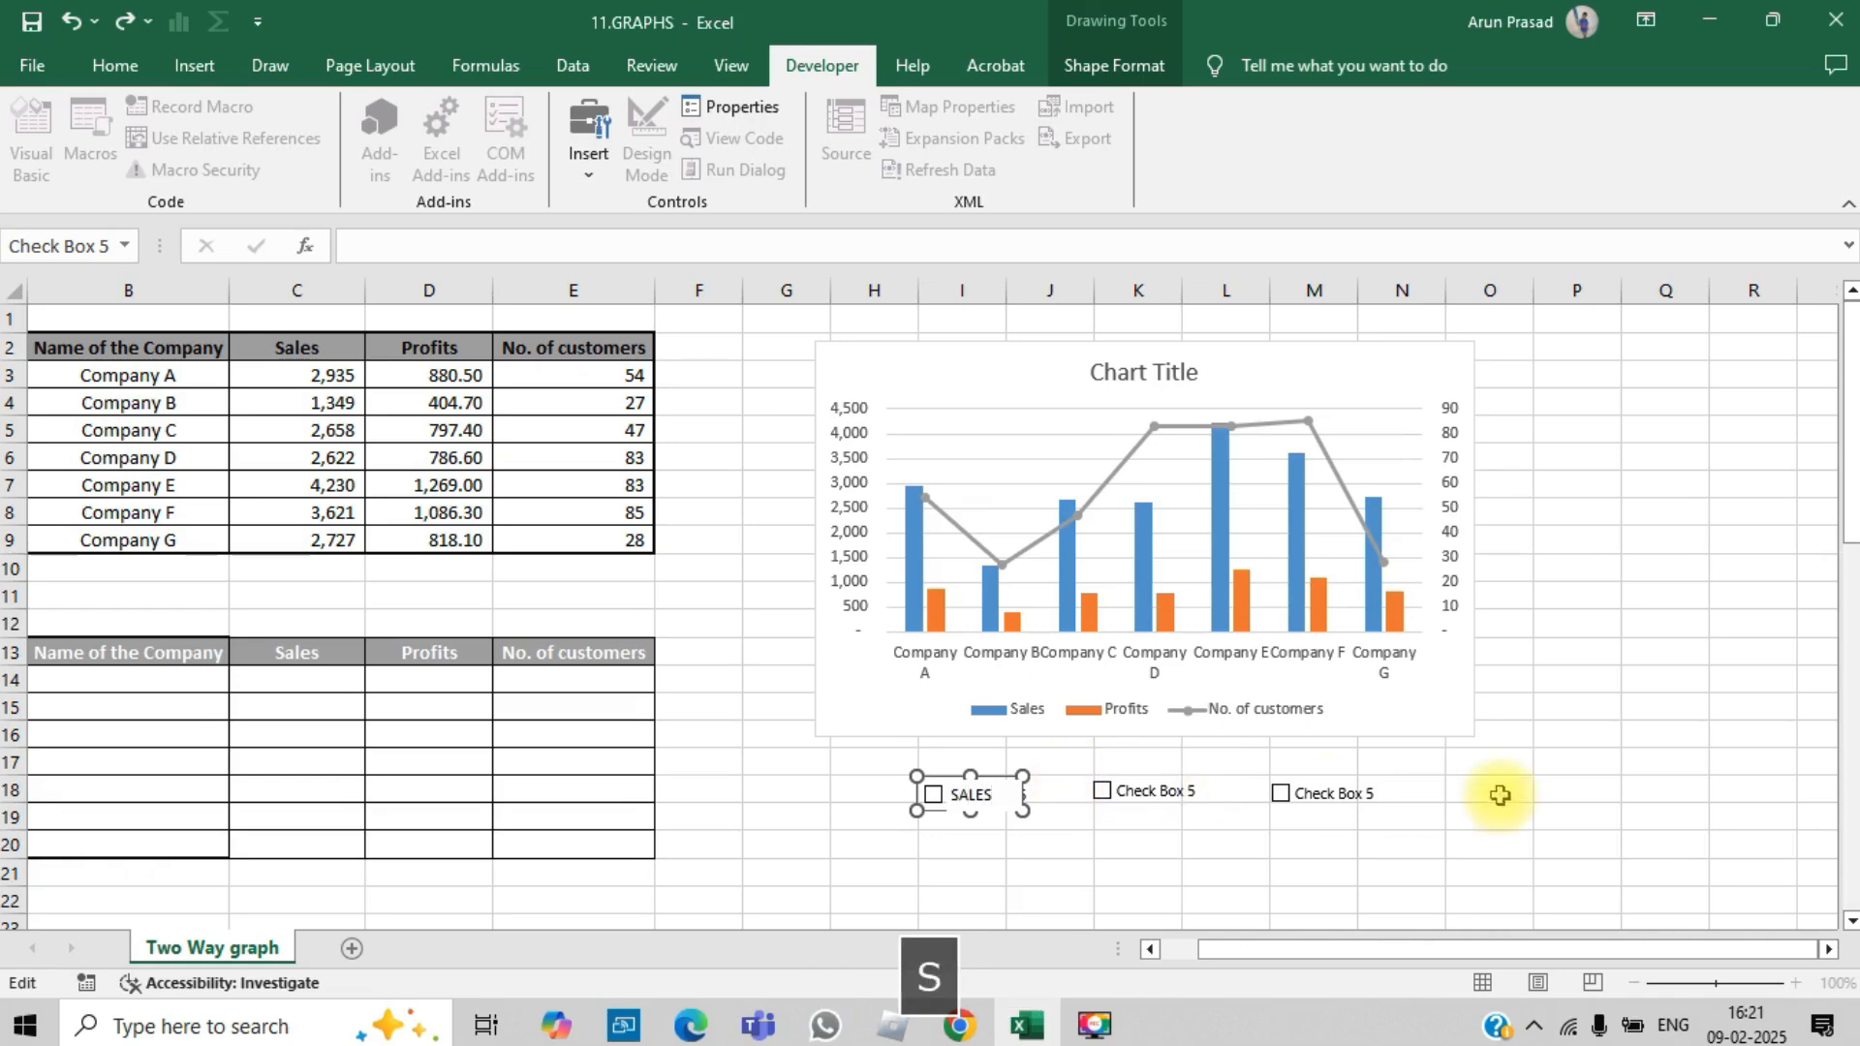
left_click(1594, 817)
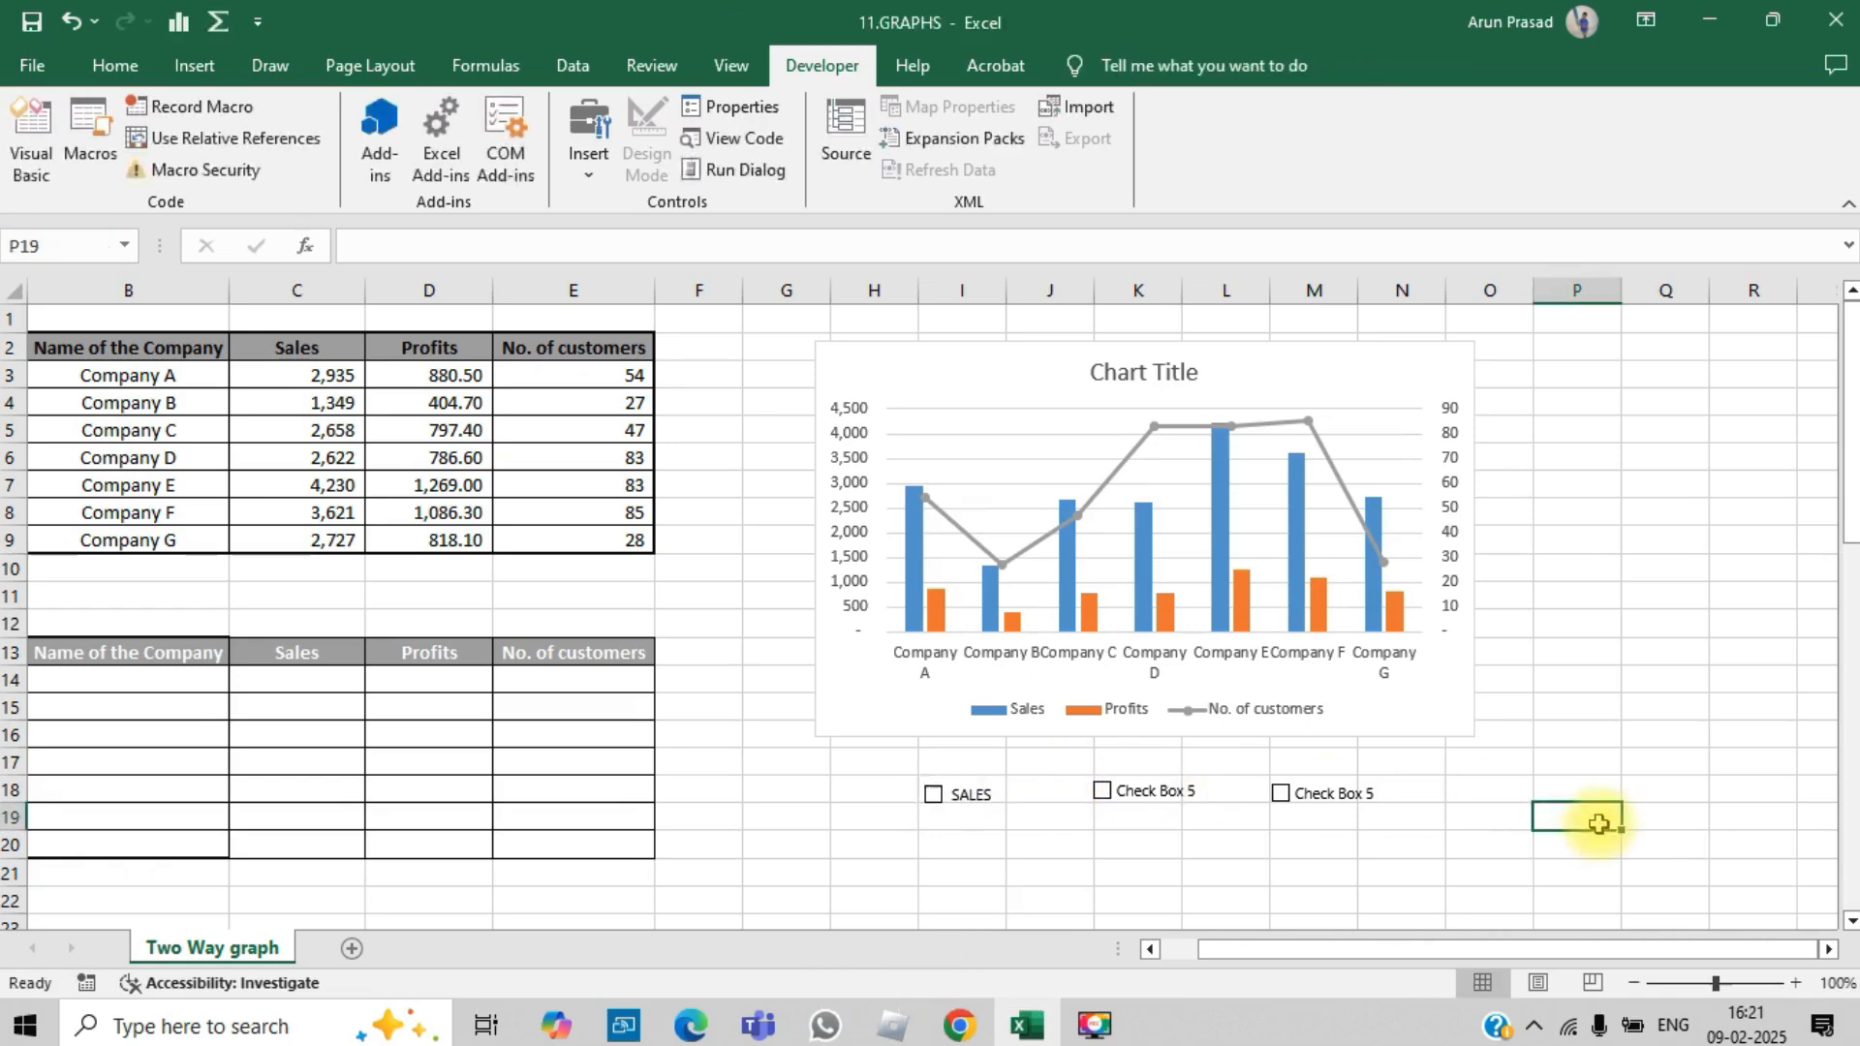
Step: Replace the middle check box's caption with PROFITS
left_click(1168, 800, "ctrl")
right_click(1167, 800)
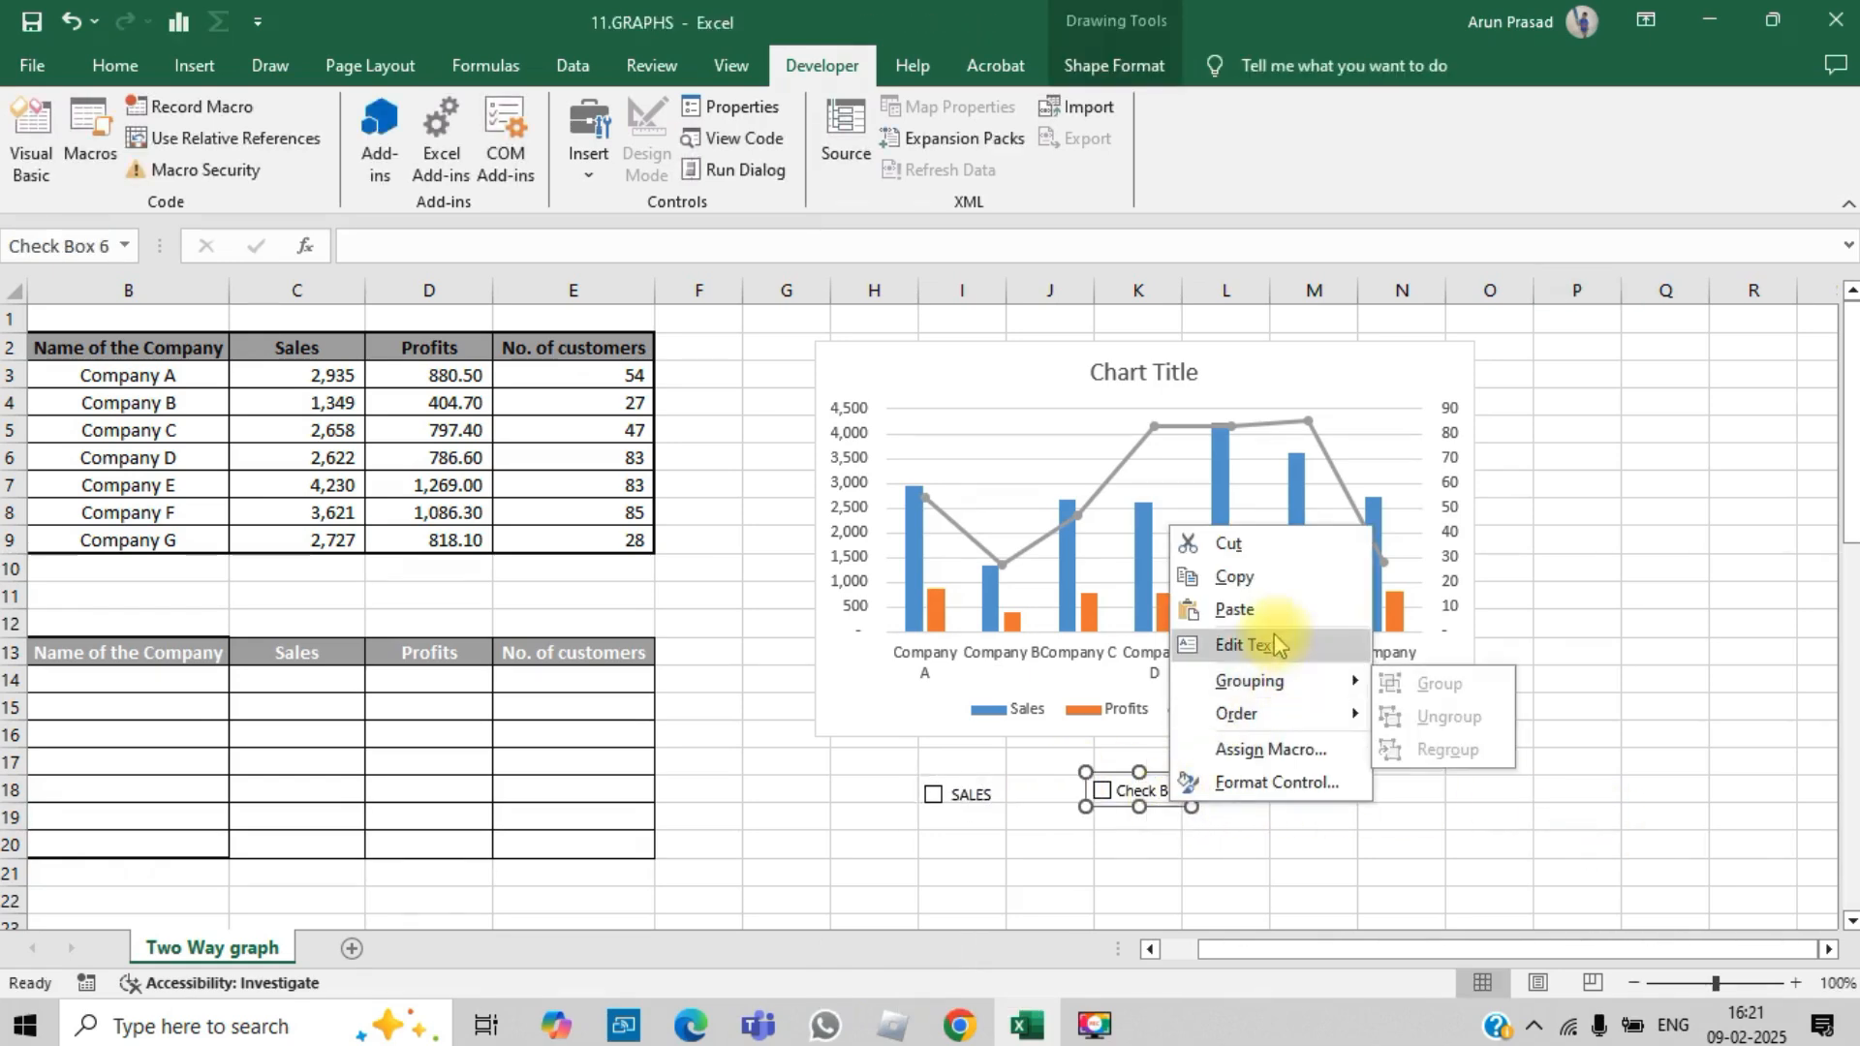
key("Escape")
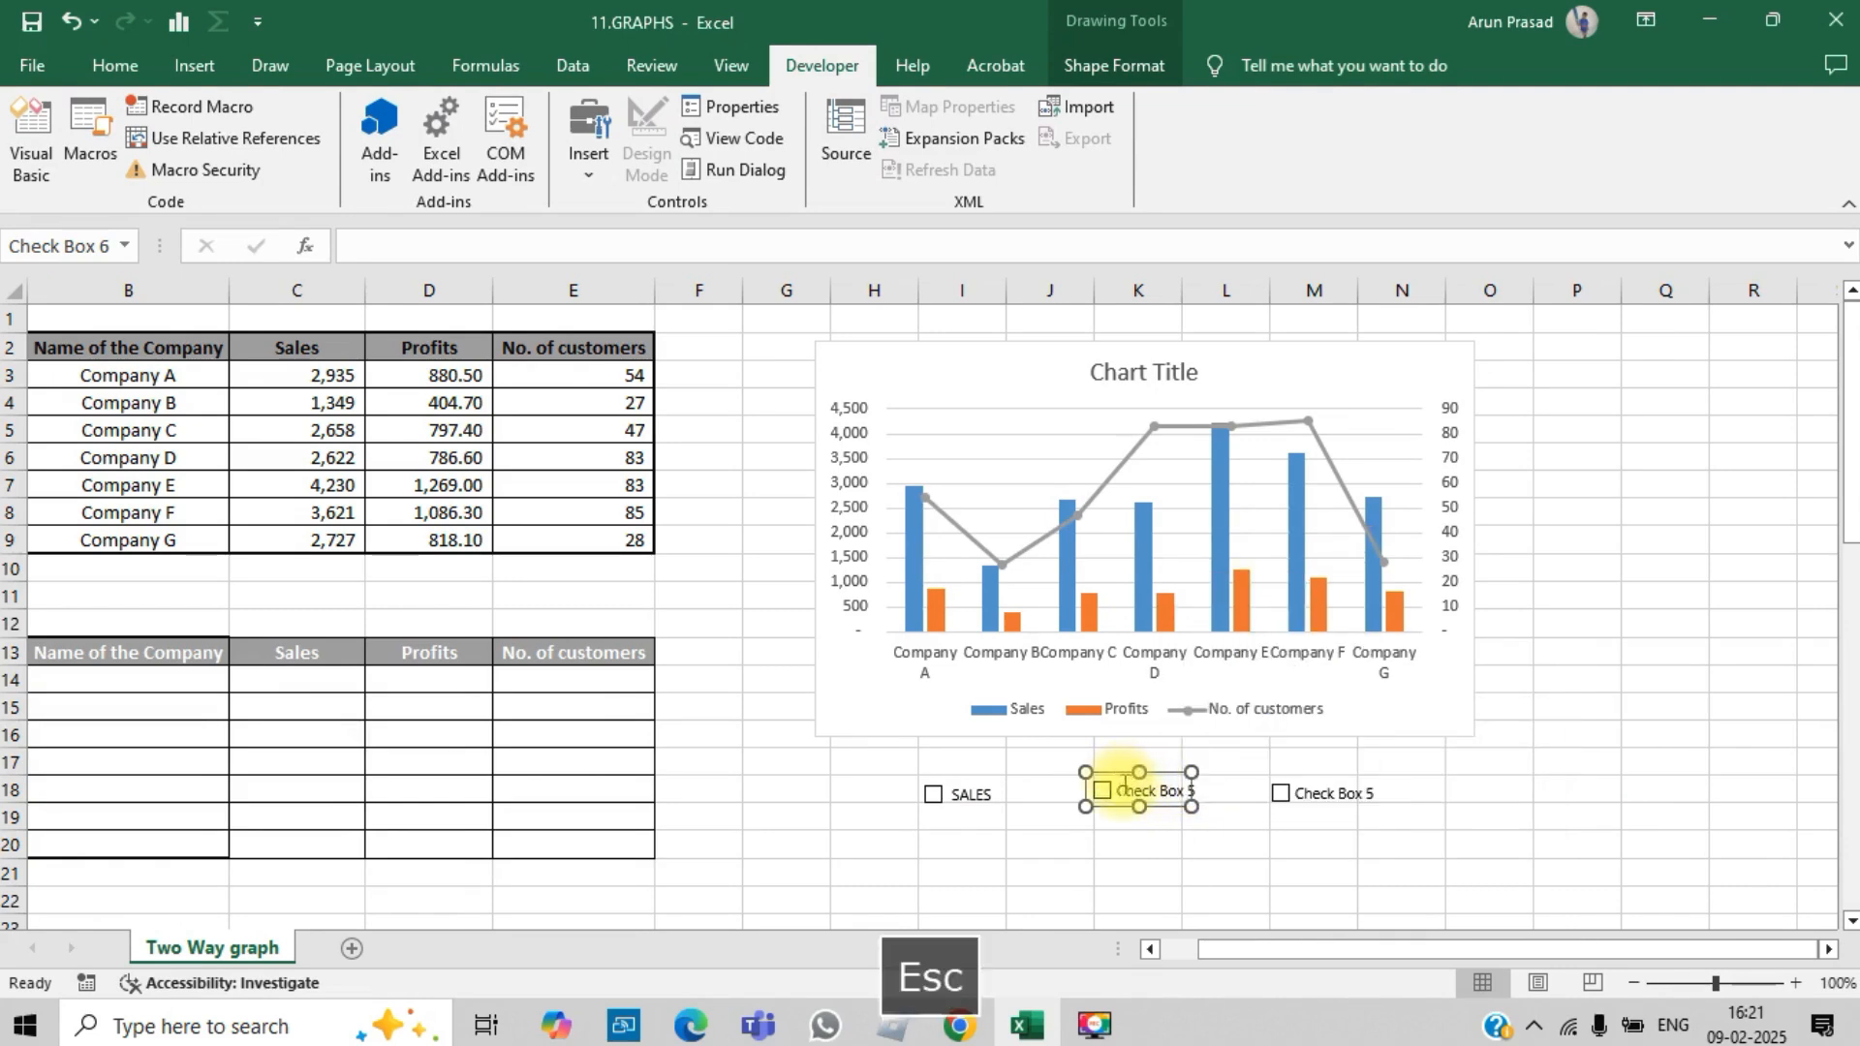
left_click(1121, 786)
key("Delete")
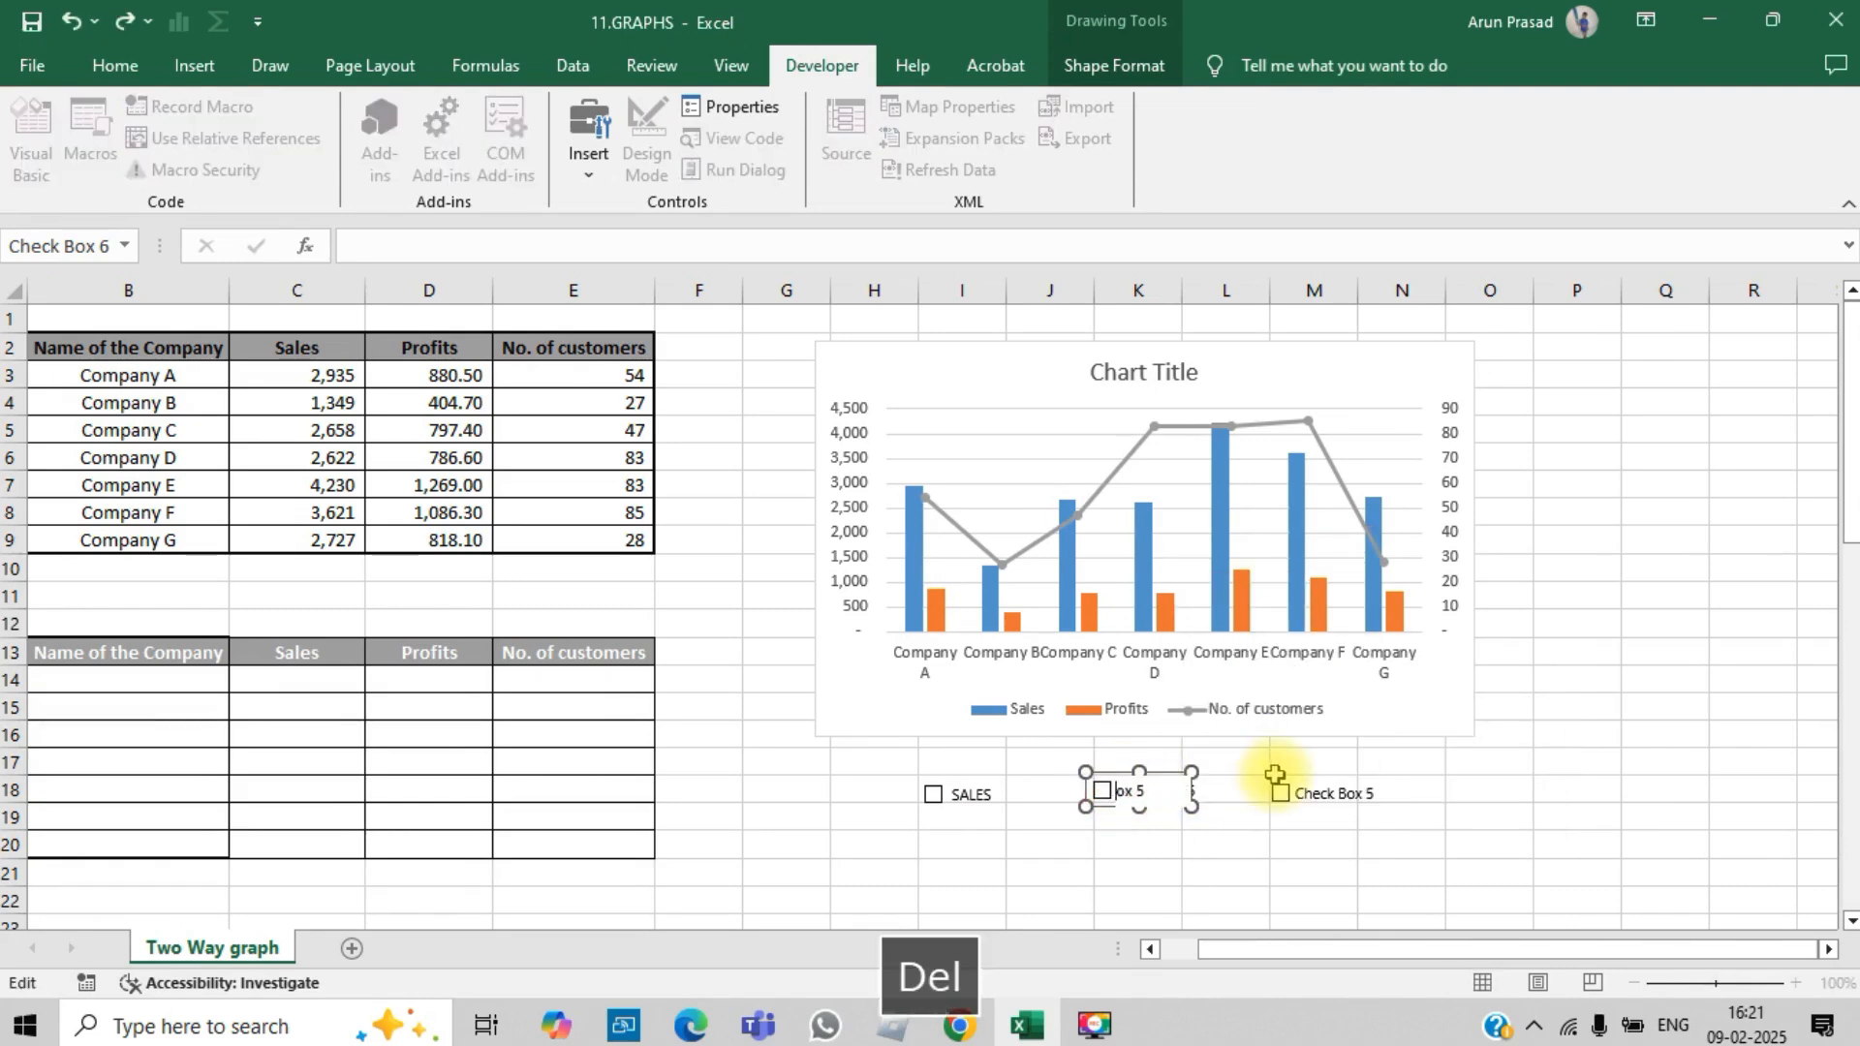
key("Caps_Lock")
type("P")
key("BackSpace")
type("PROFITS")
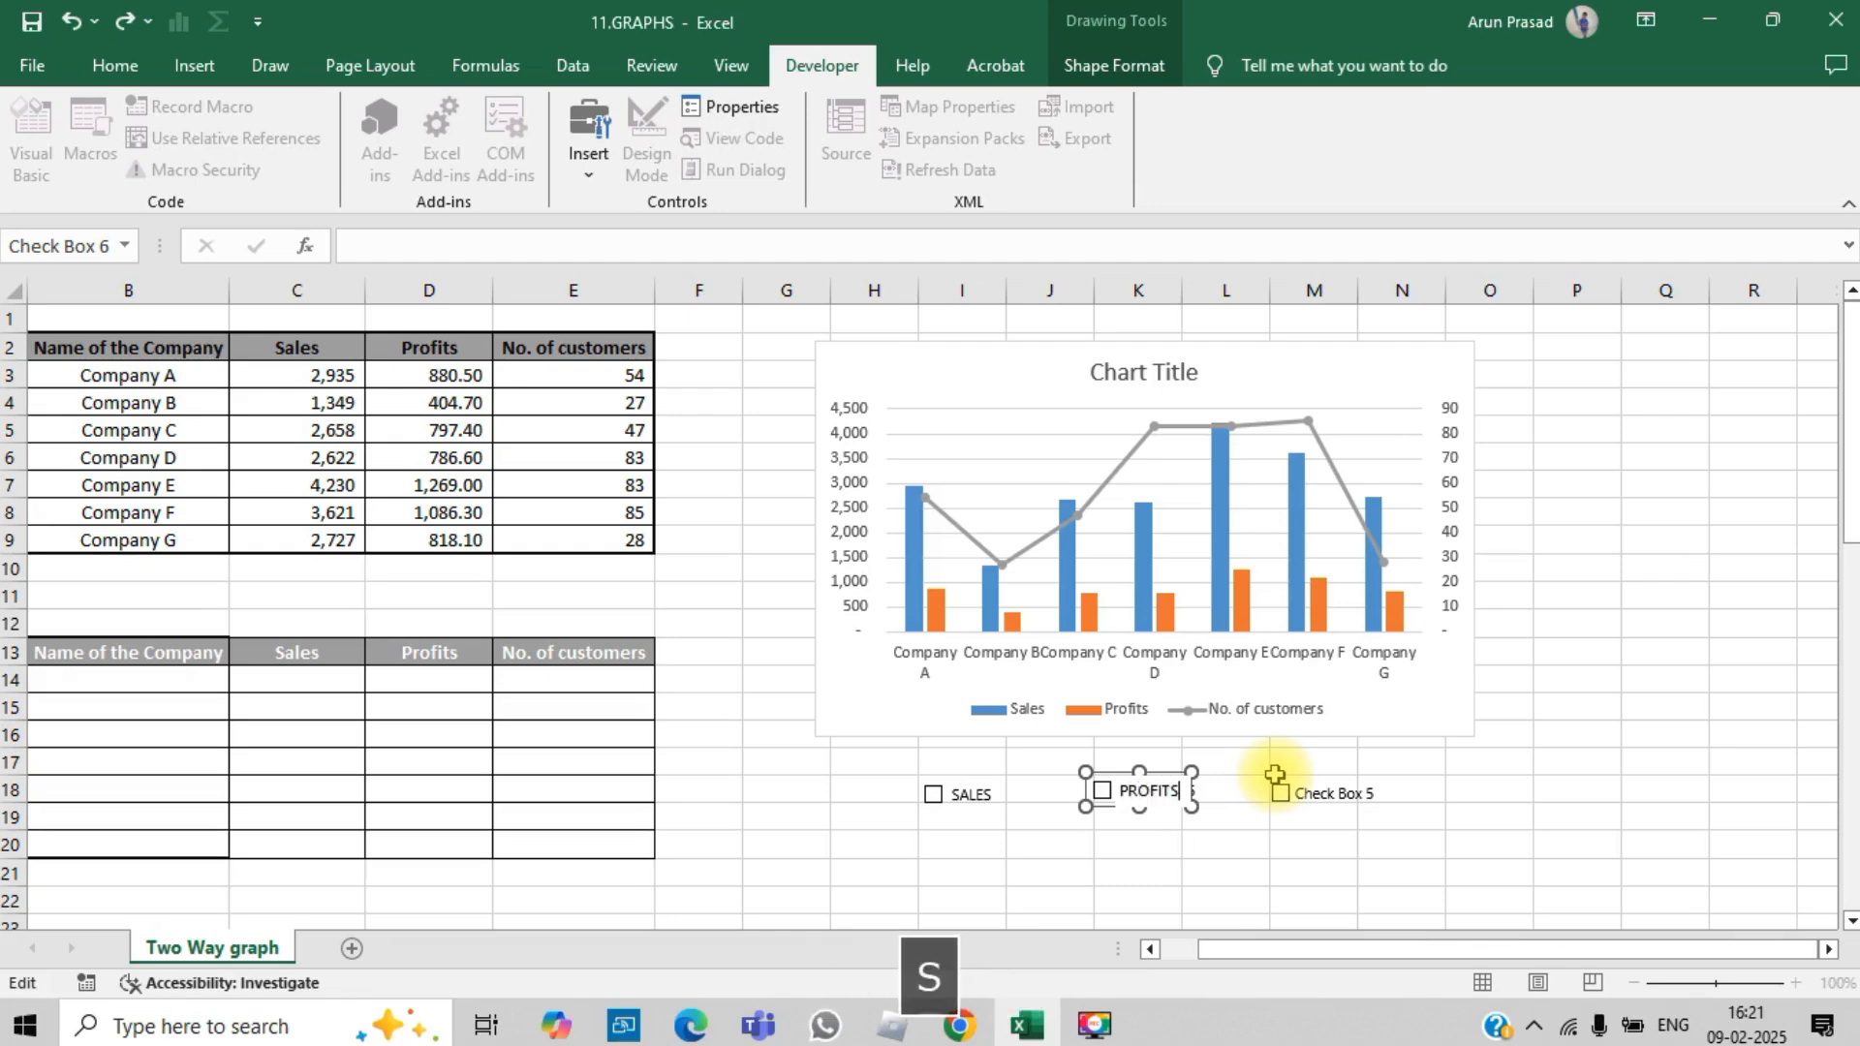
left_click(1471, 765)
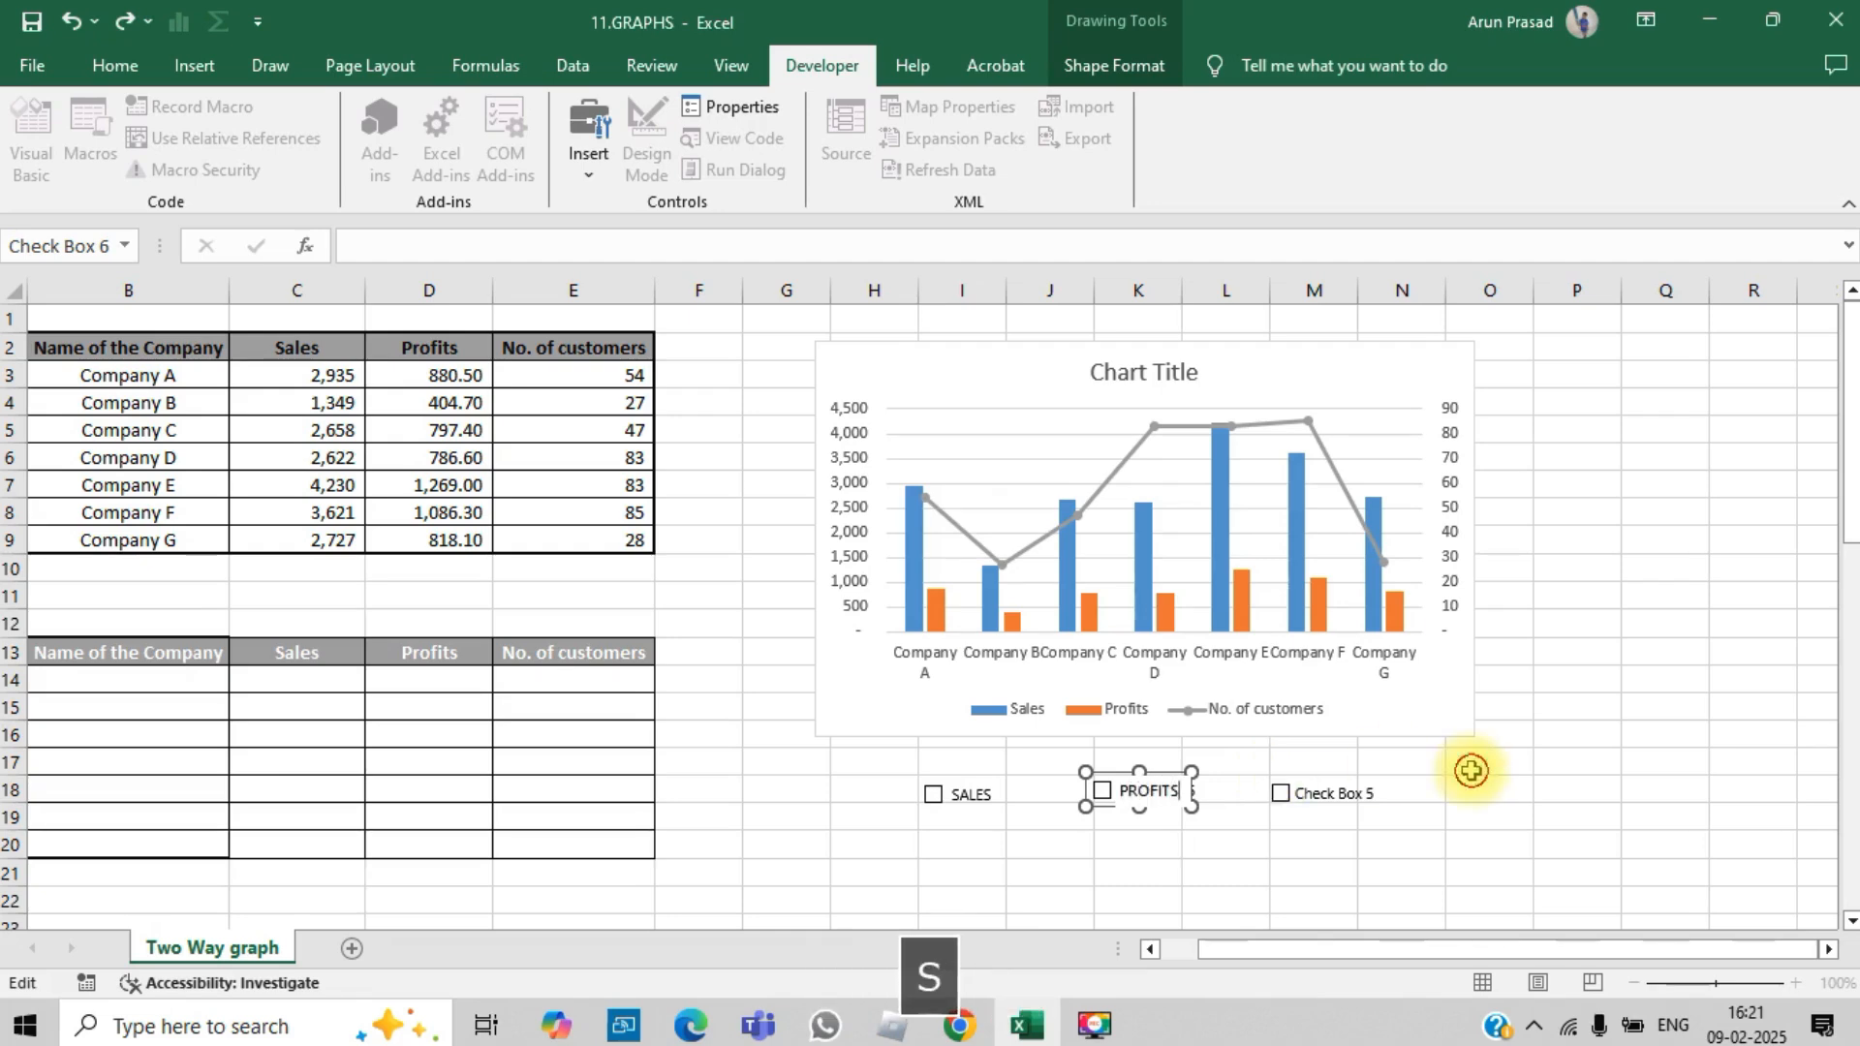
Step: Replace the third check box's caption with NO OF CUSTOMERS
right_click(1347, 812)
key("Escape")
left_click(1303, 794)
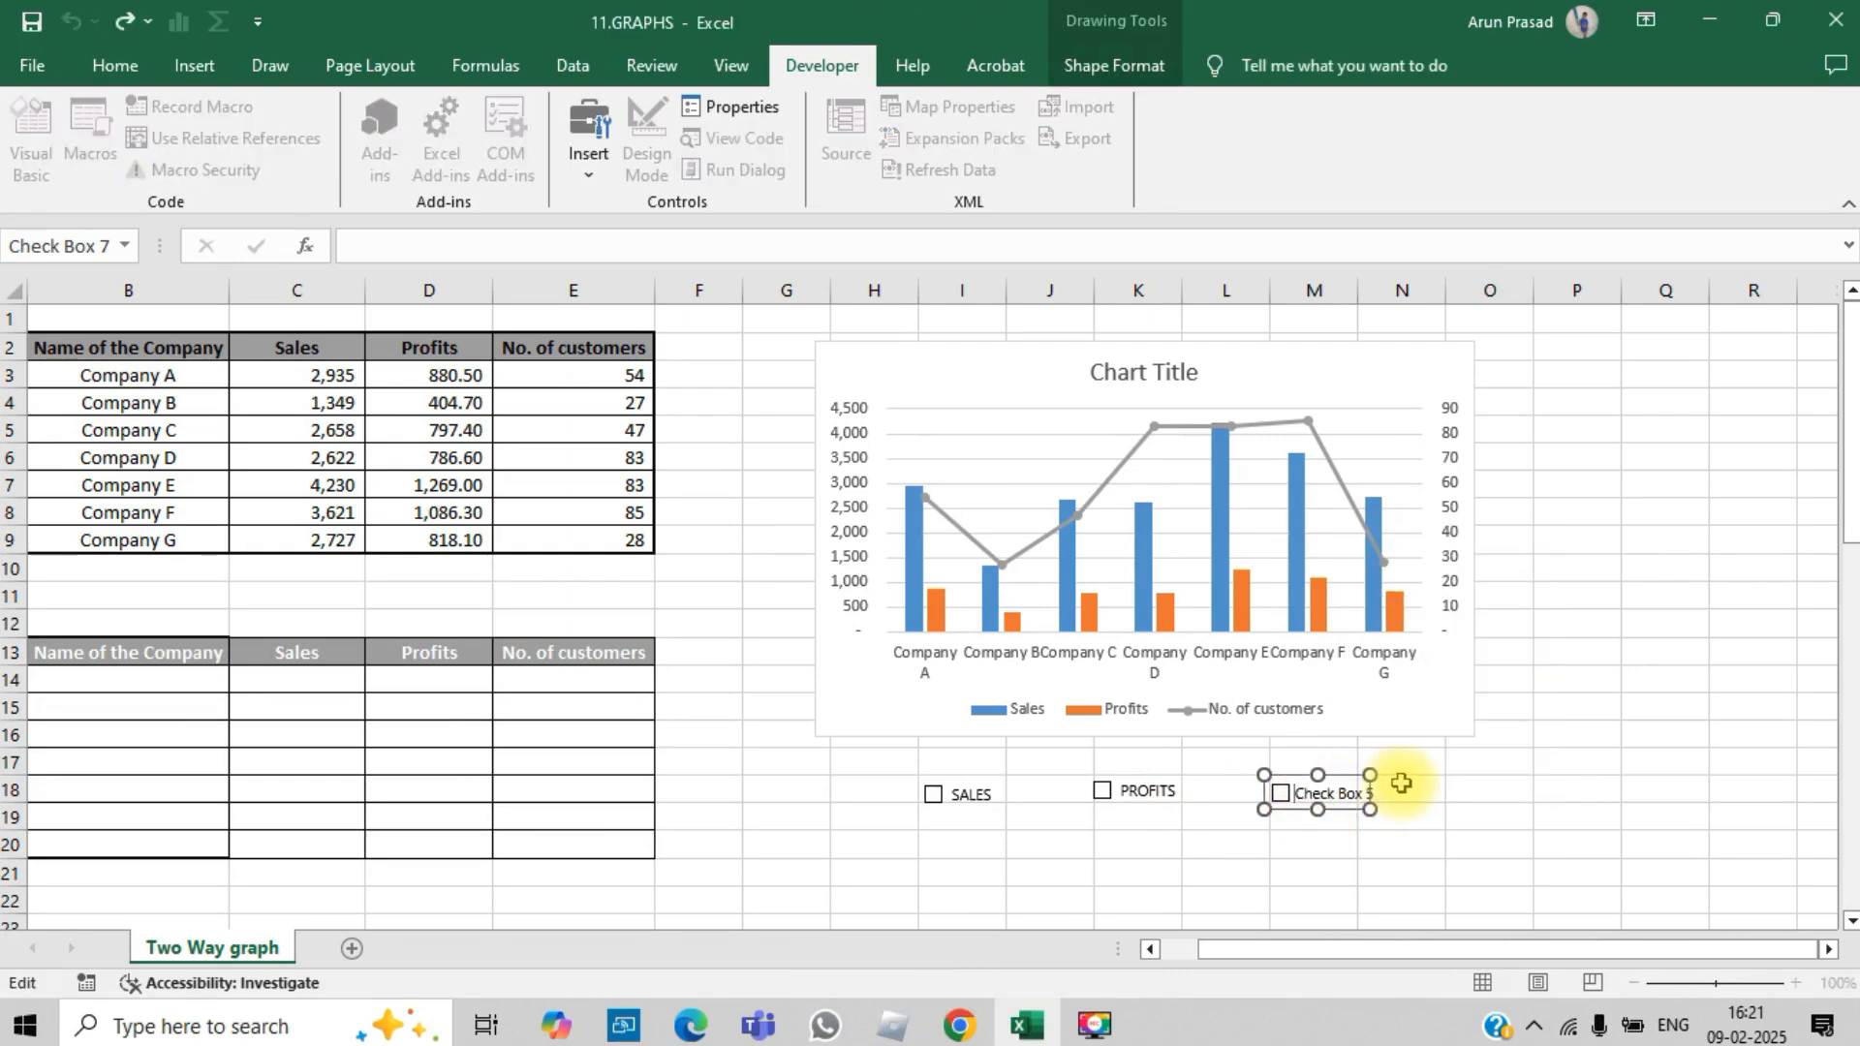
key("Delete")
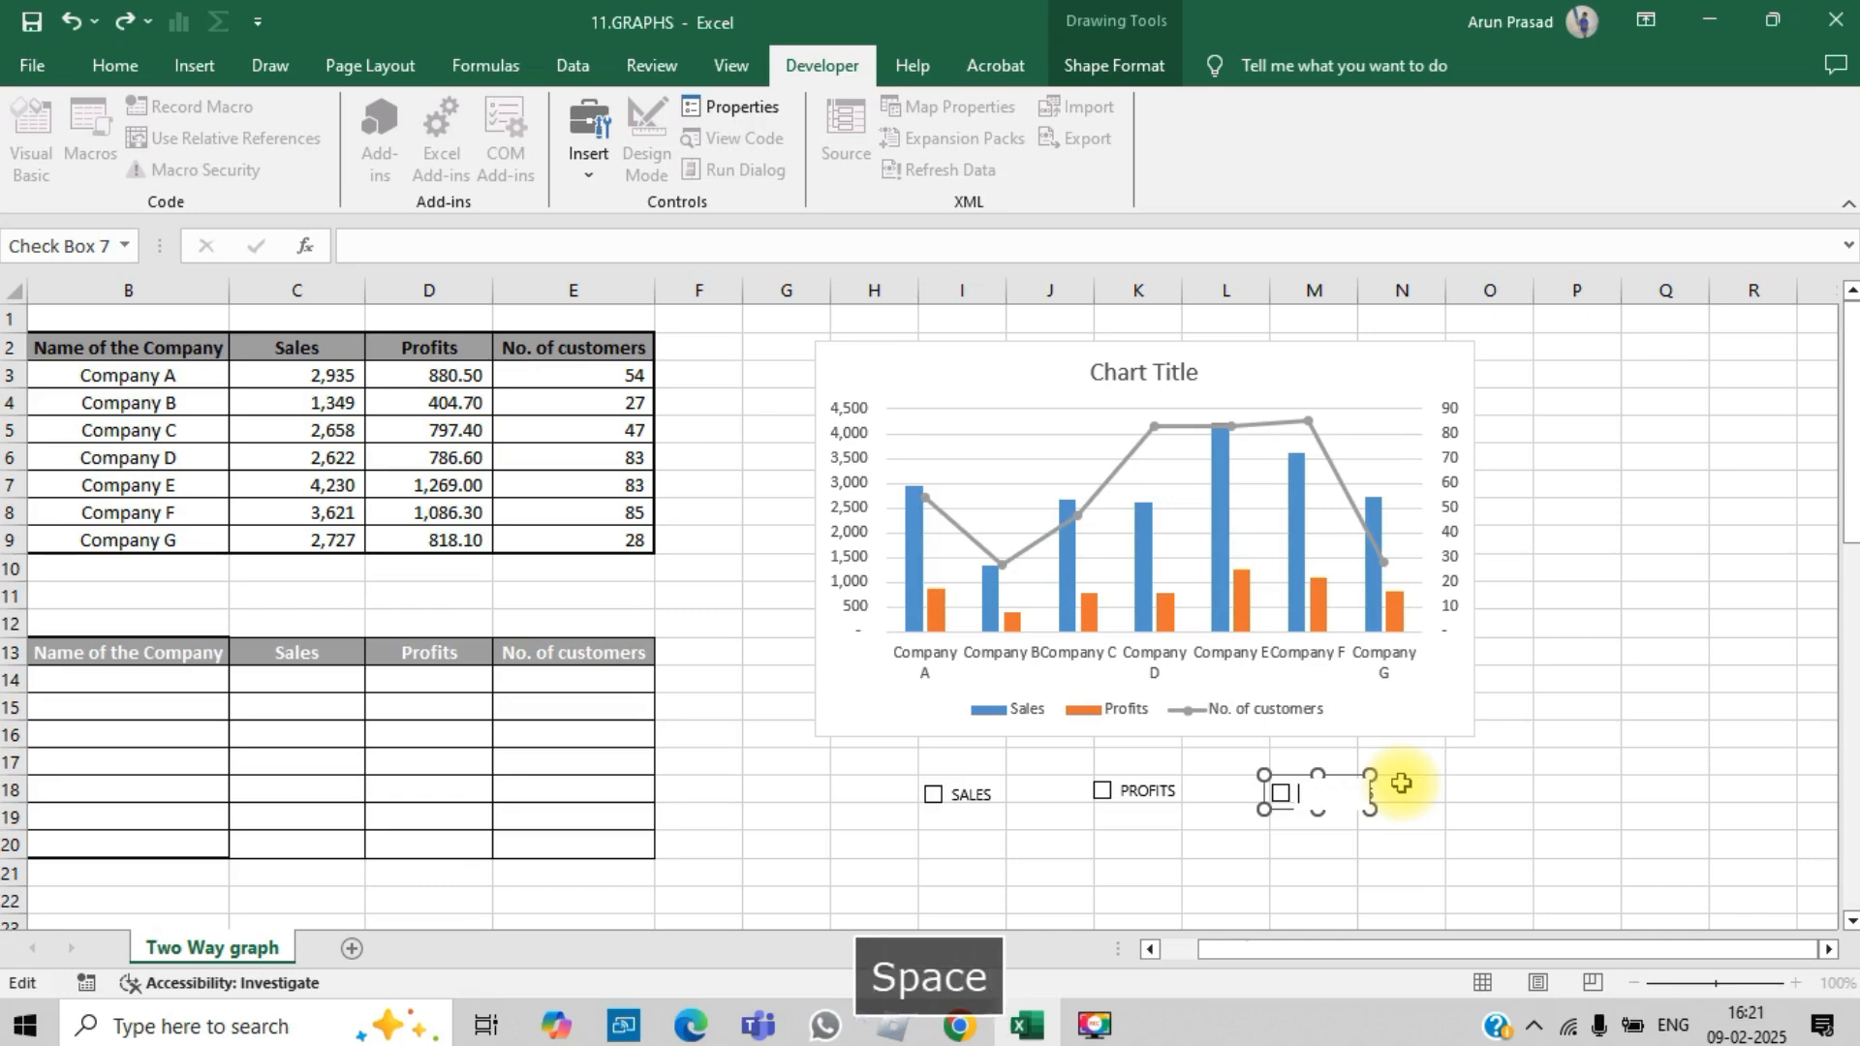
type("NO OF C")
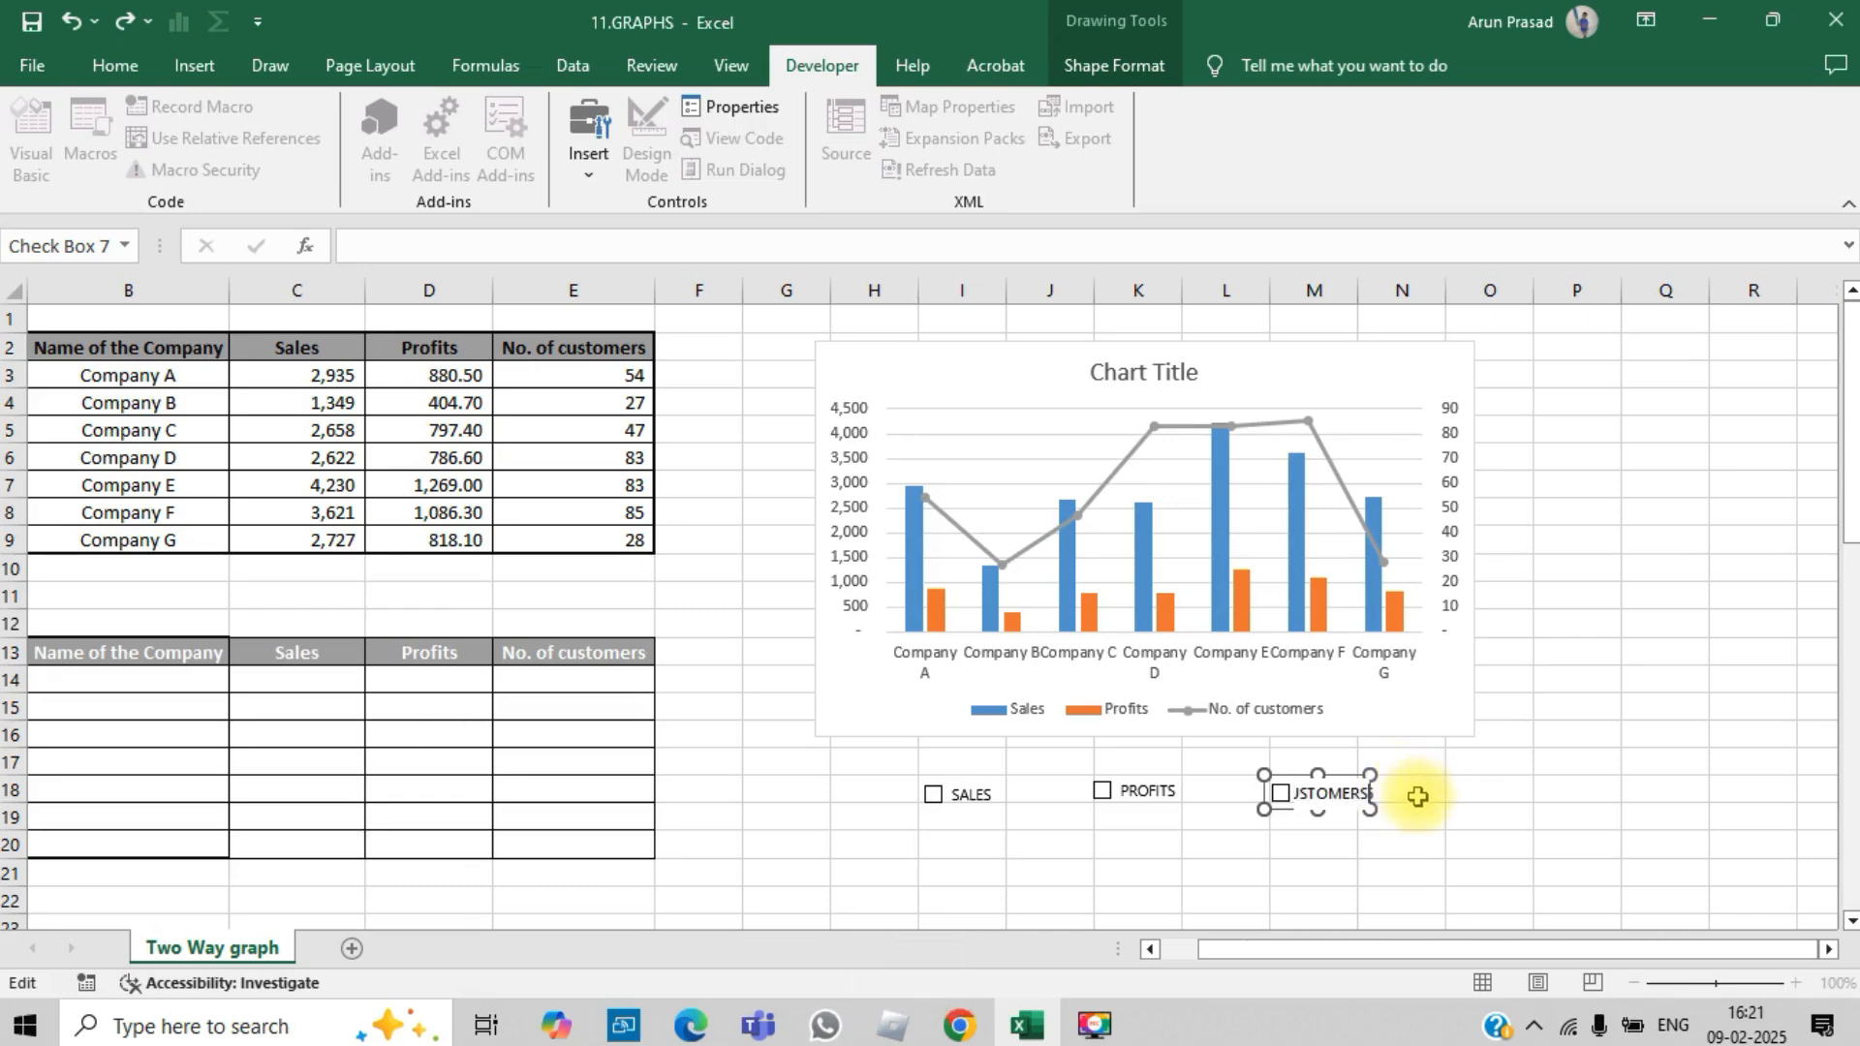
left_click(1431, 808)
Step: Widen the third check box so that its full caption fits on one line, and deselect it
right_click(1358, 794)
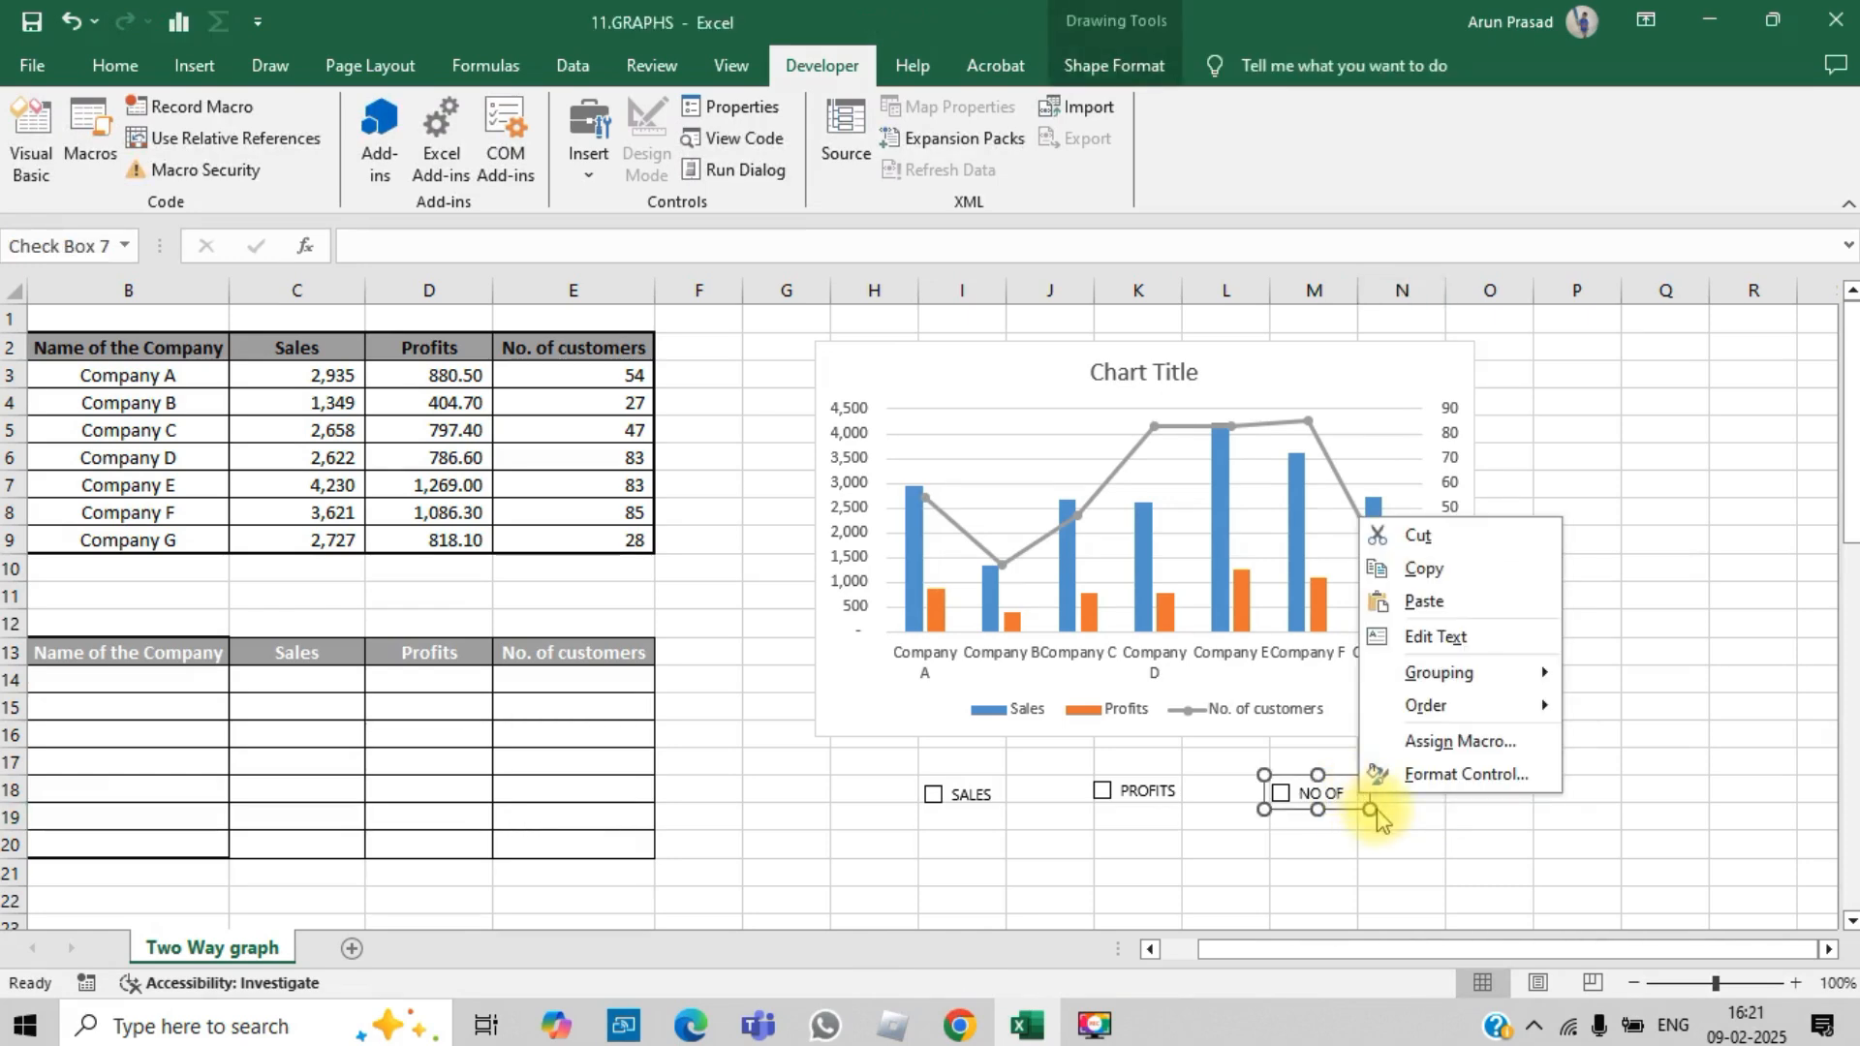
key("Escape")
left_click_drag(1369, 772, 1472, 772)
left_click(1578, 815)
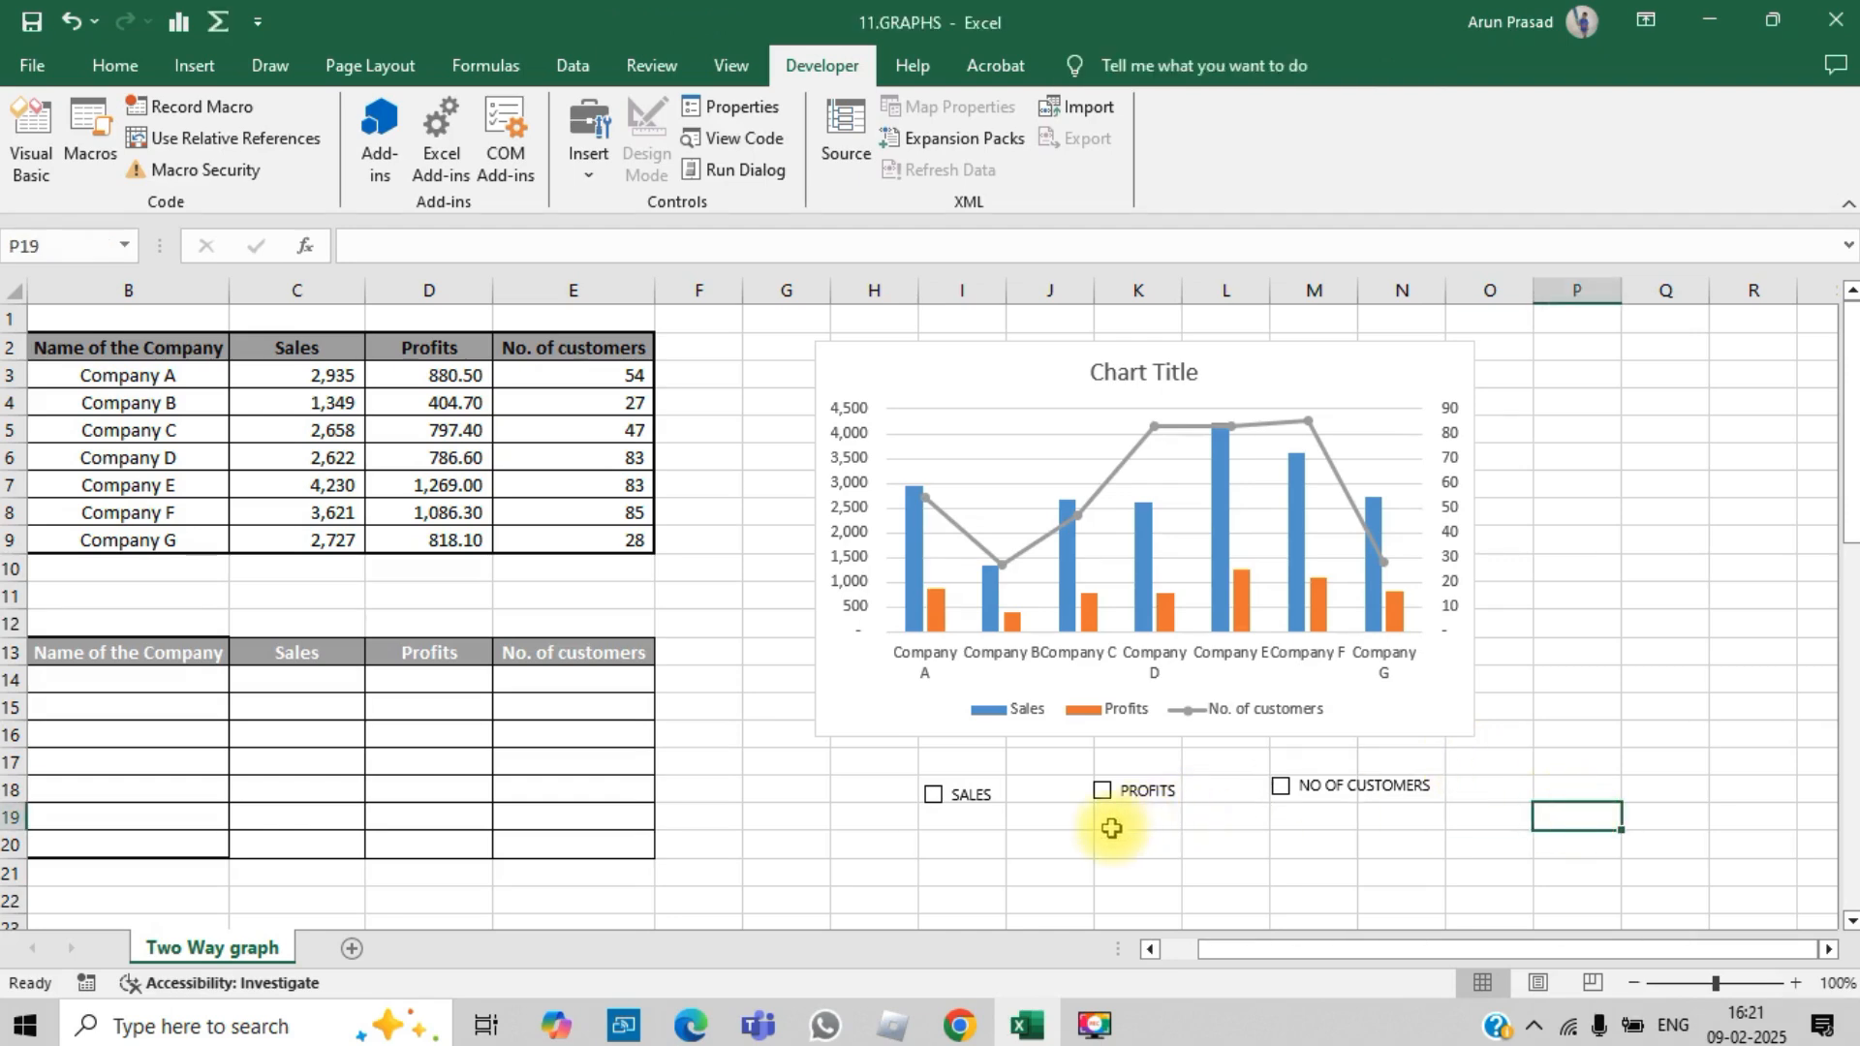
Step: Fill the cells behind the check boxes, H16:N19, with yellow
left_click_drag(840, 746, 1431, 810)
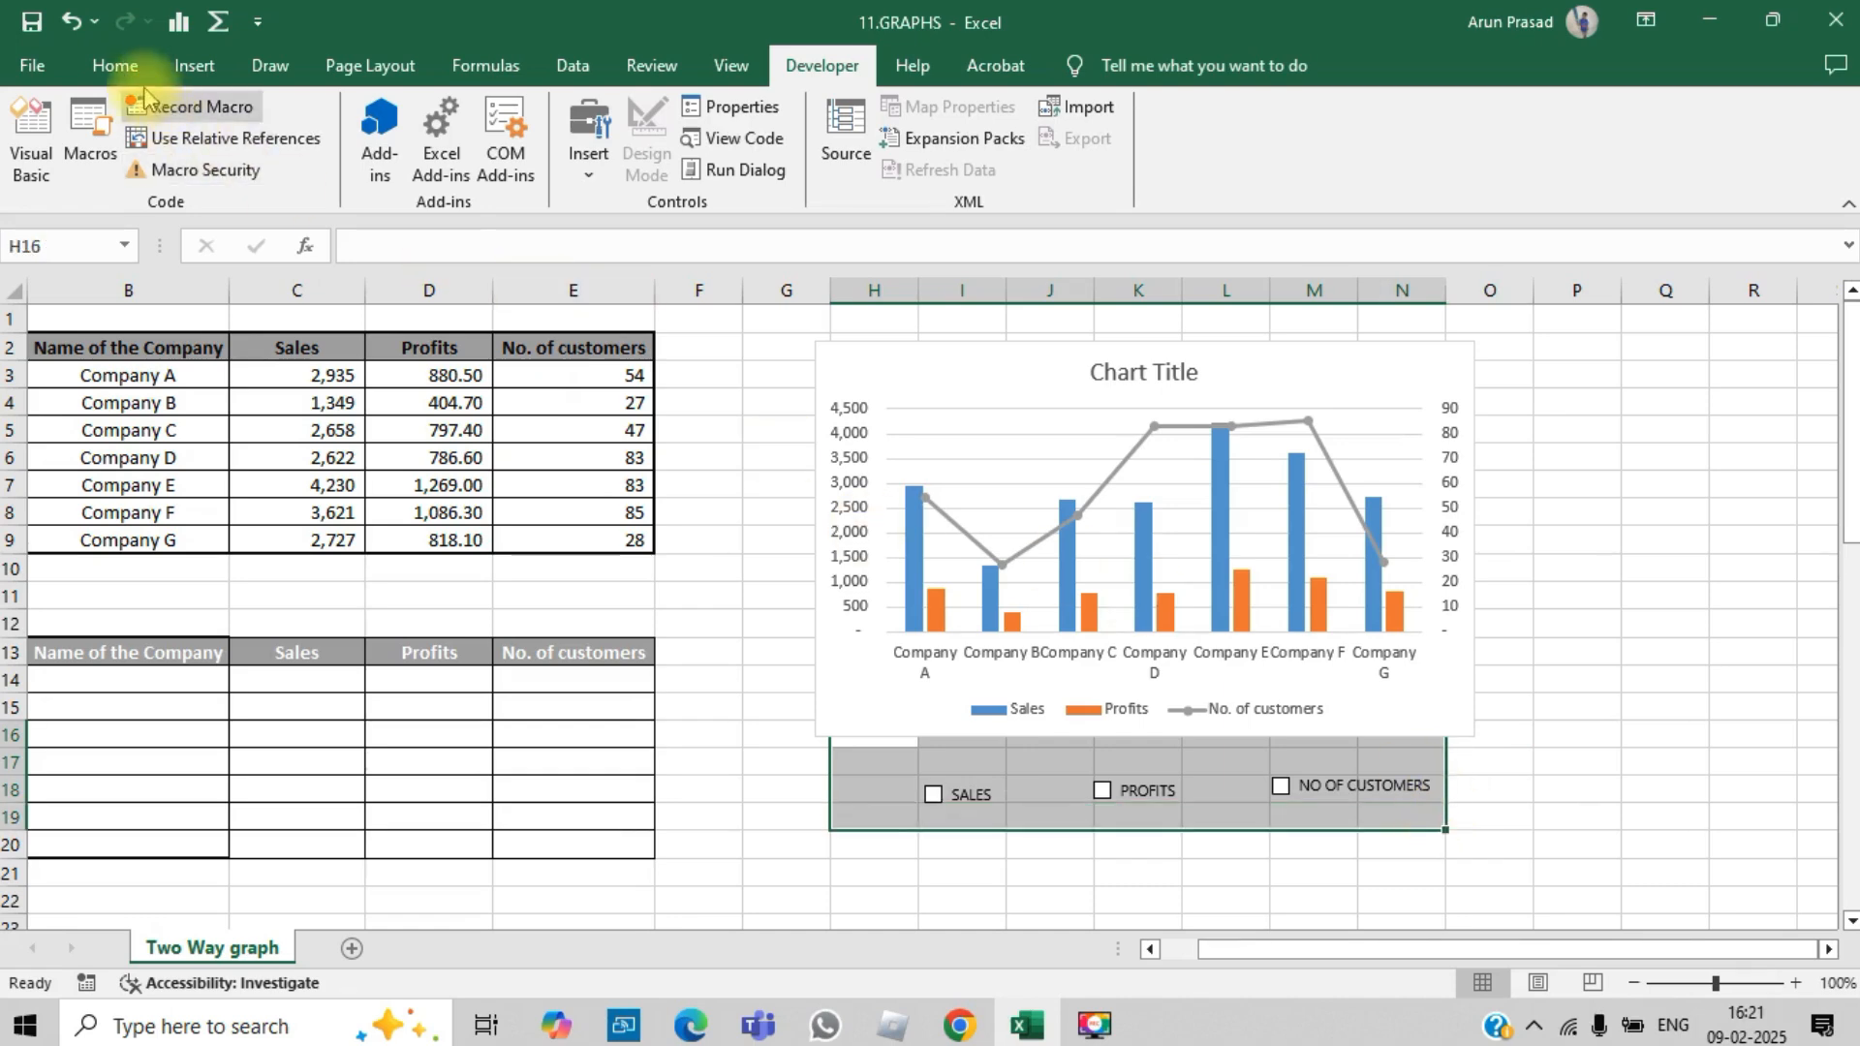
left_click(118, 68)
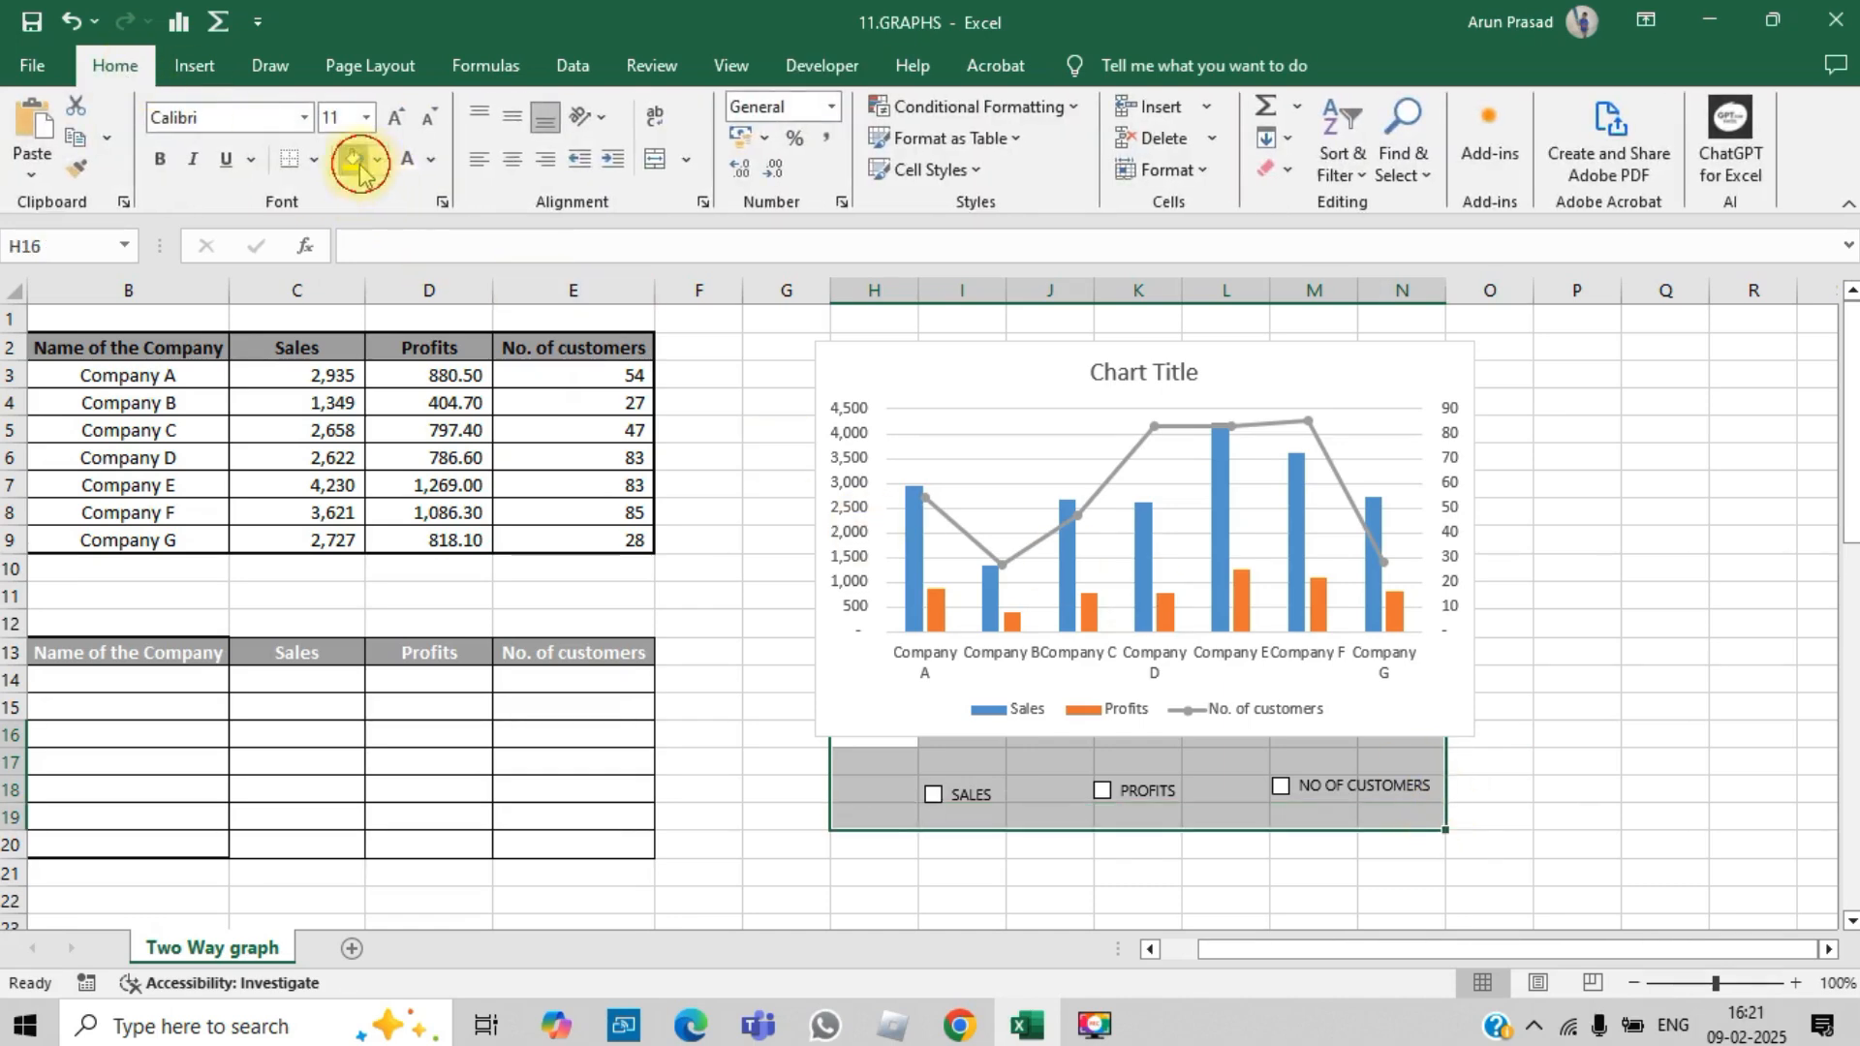
left_click(356, 163)
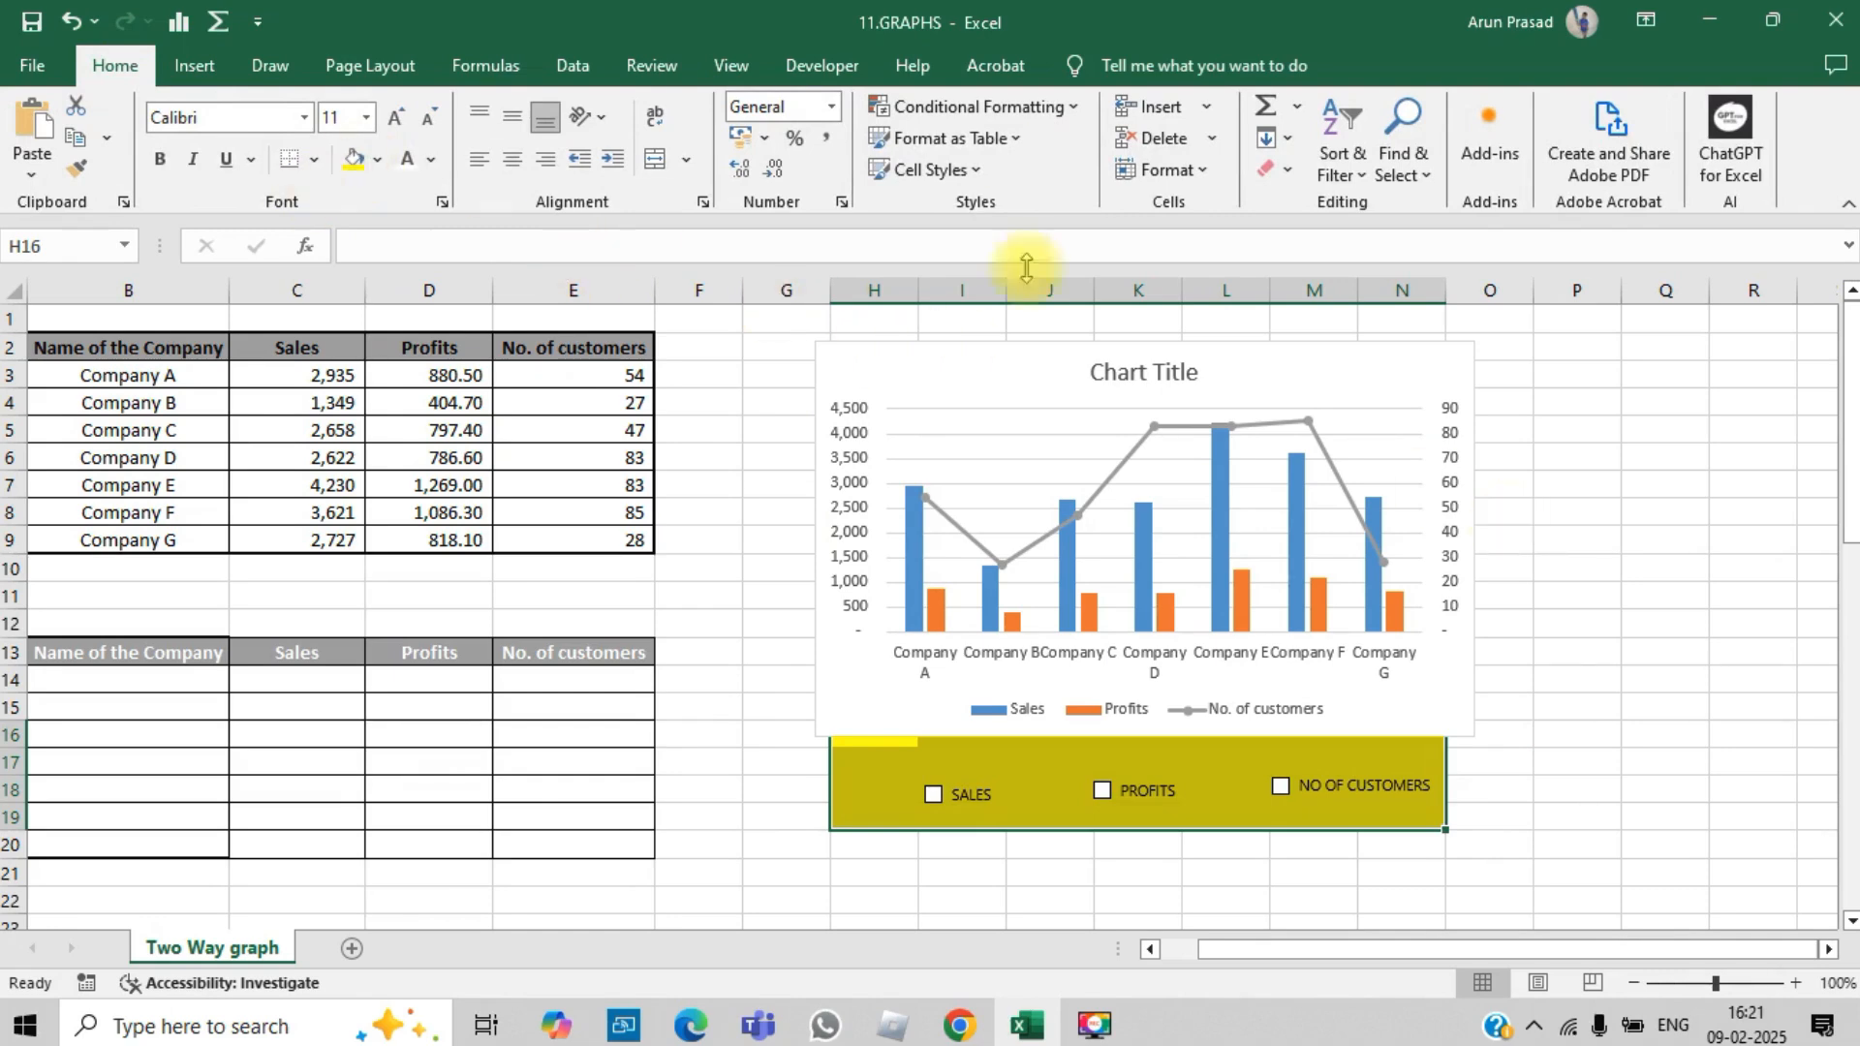
left_click(1680, 732)
Step: Narrow the chart from both sides so its edges line up with the yellow band over columns H to N
left_click(1444, 688)
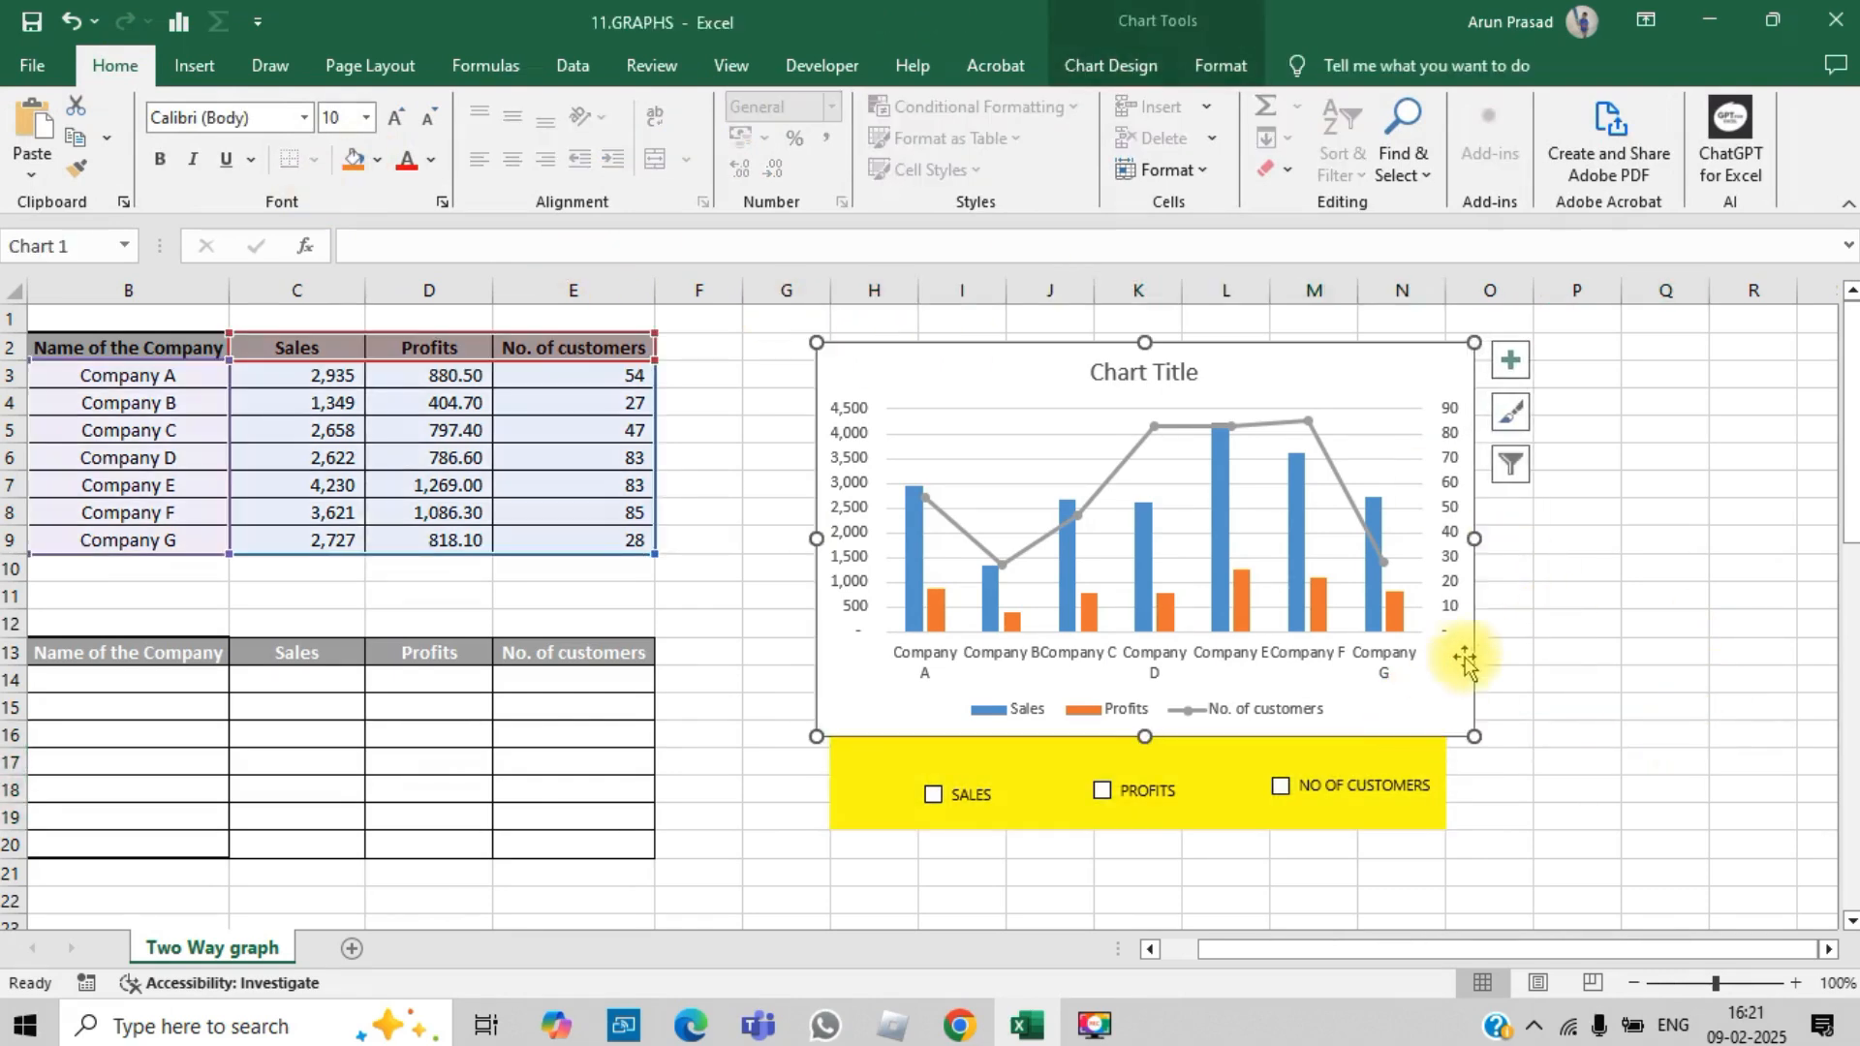
left_click_drag(1473, 539, 1440, 538)
left_click(1646, 678)
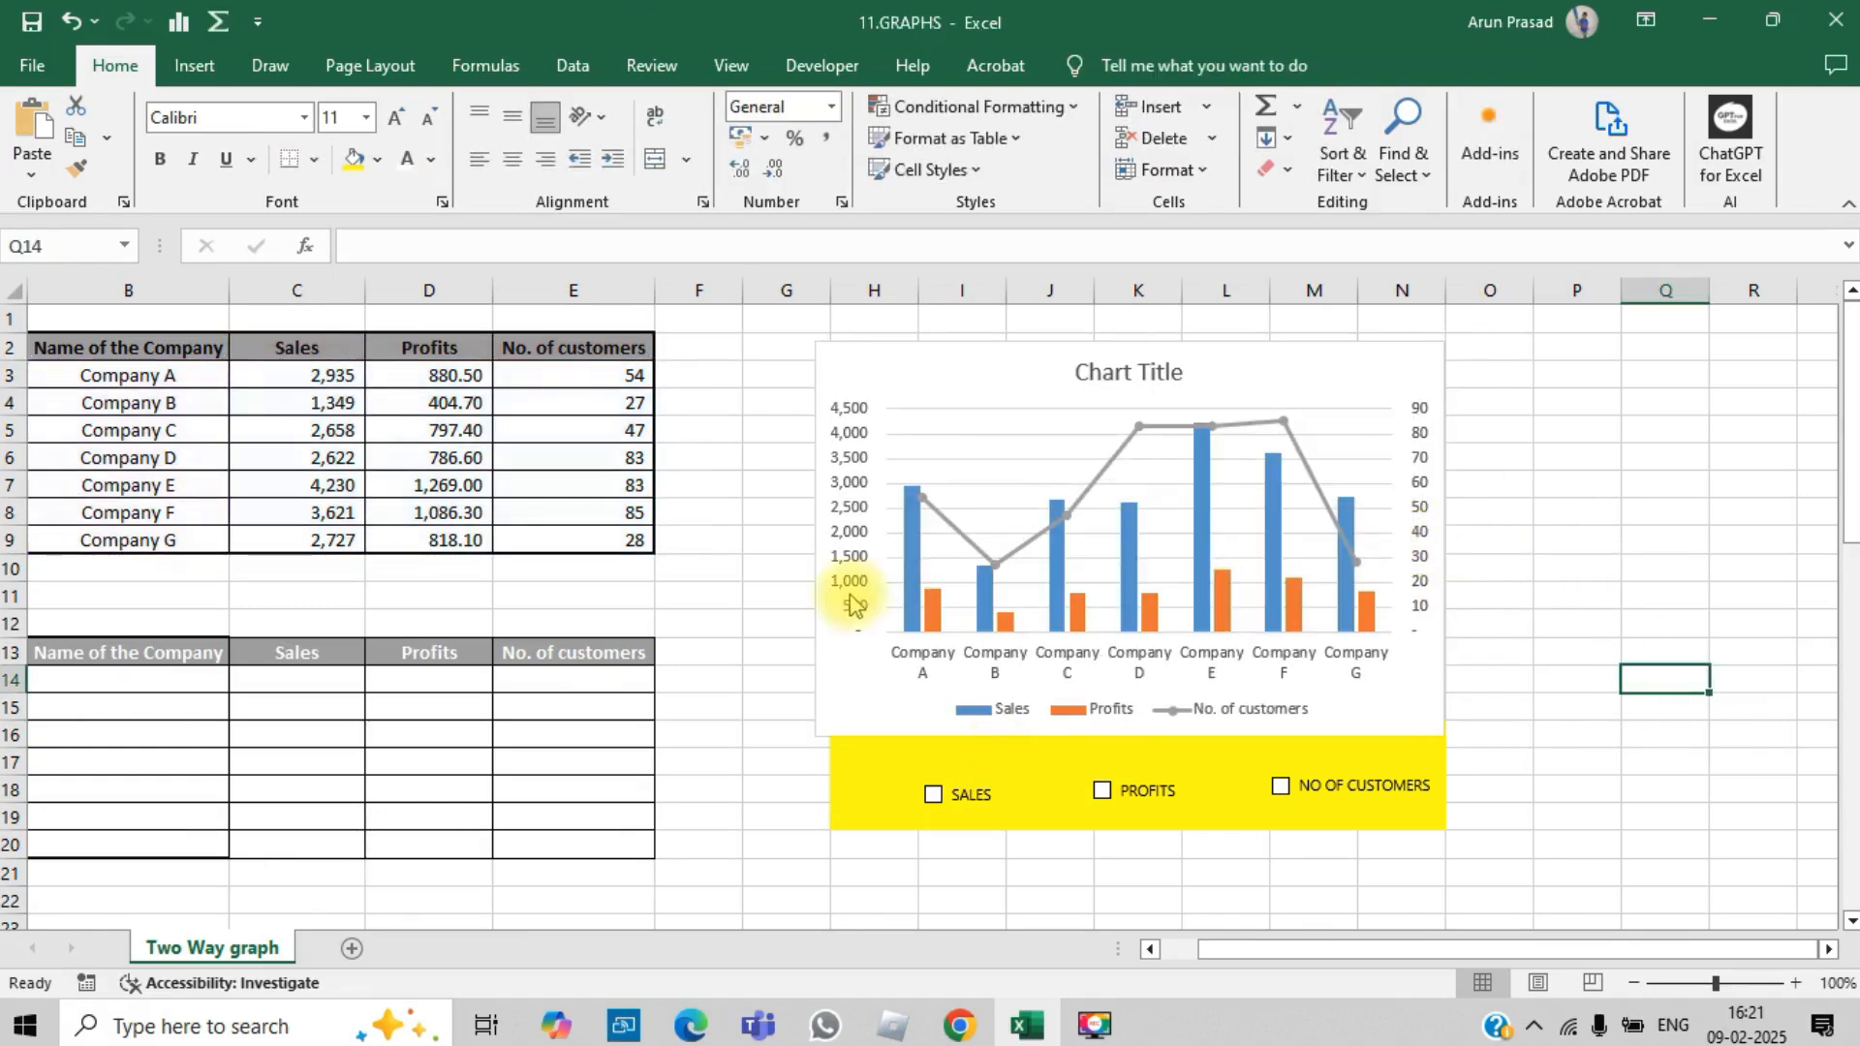
left_click(818, 540)
left_click_drag(813, 536, 830, 532)
left_click(1615, 797)
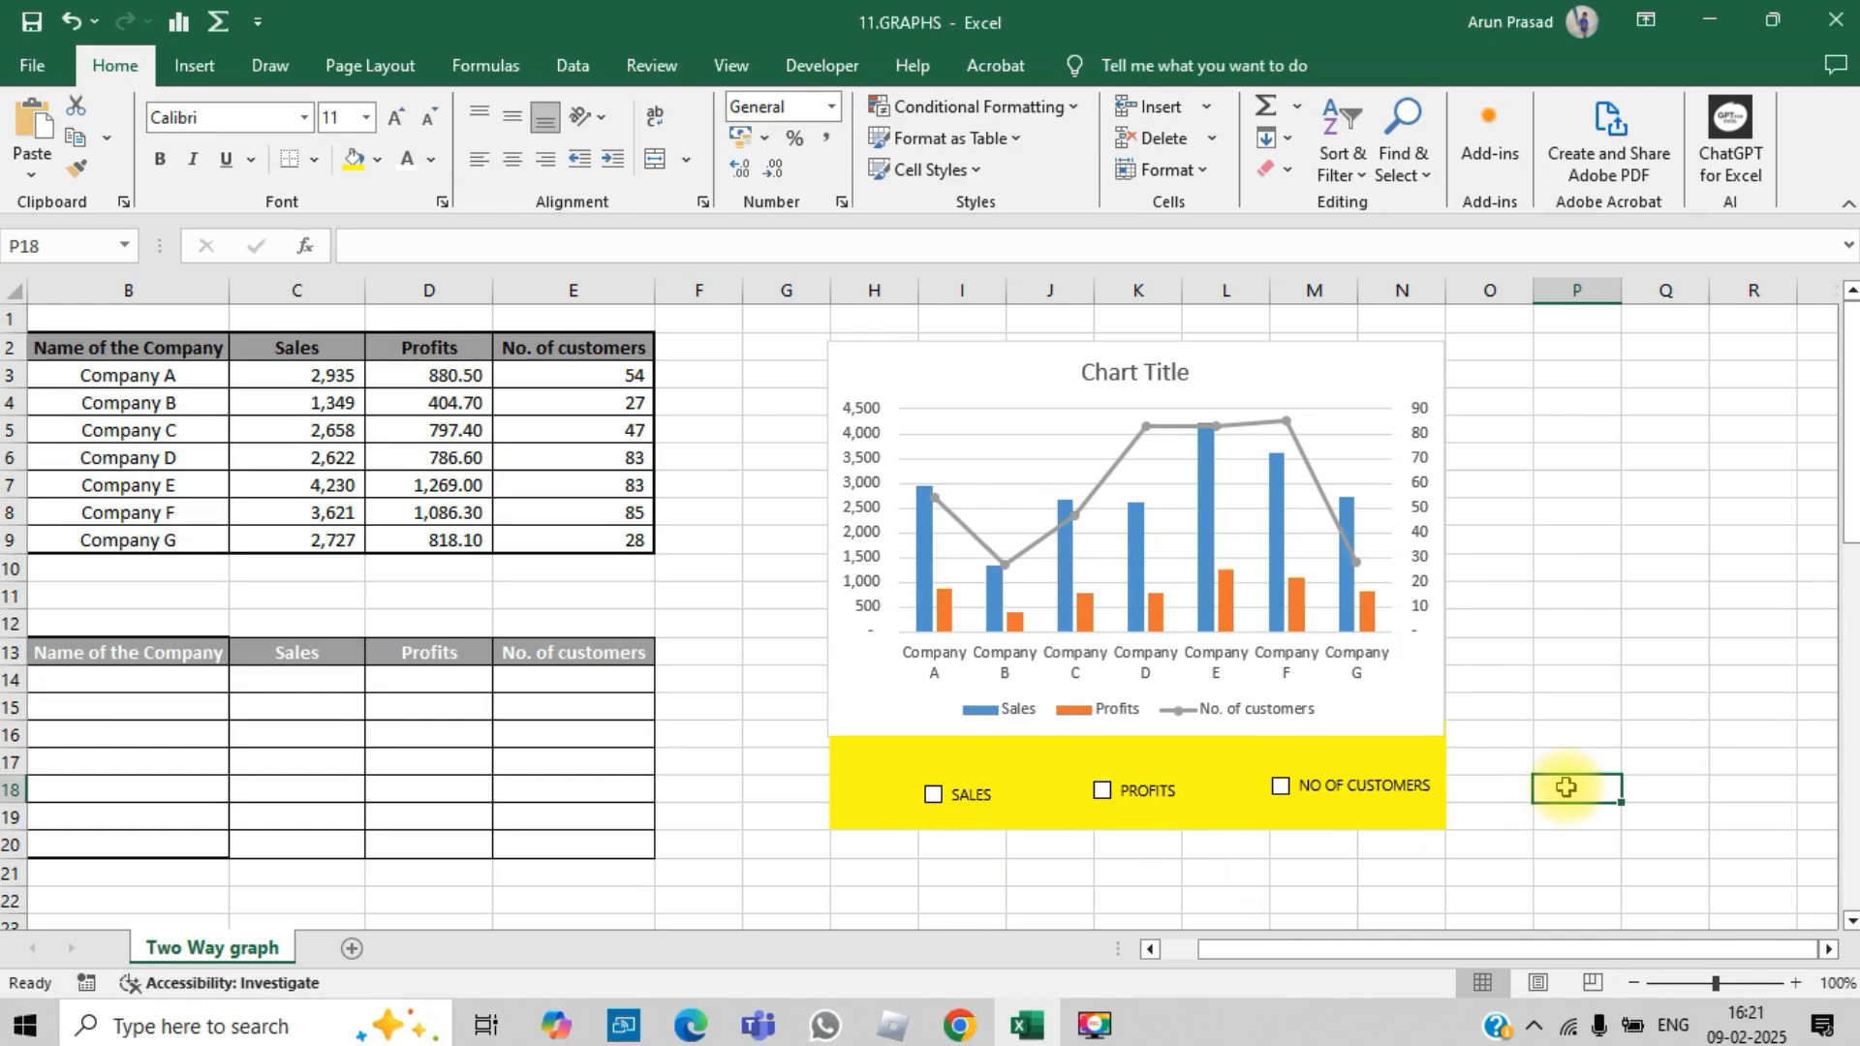
Step: Set the SALES check box to Checked and link it to cell N40
right_click(971, 804)
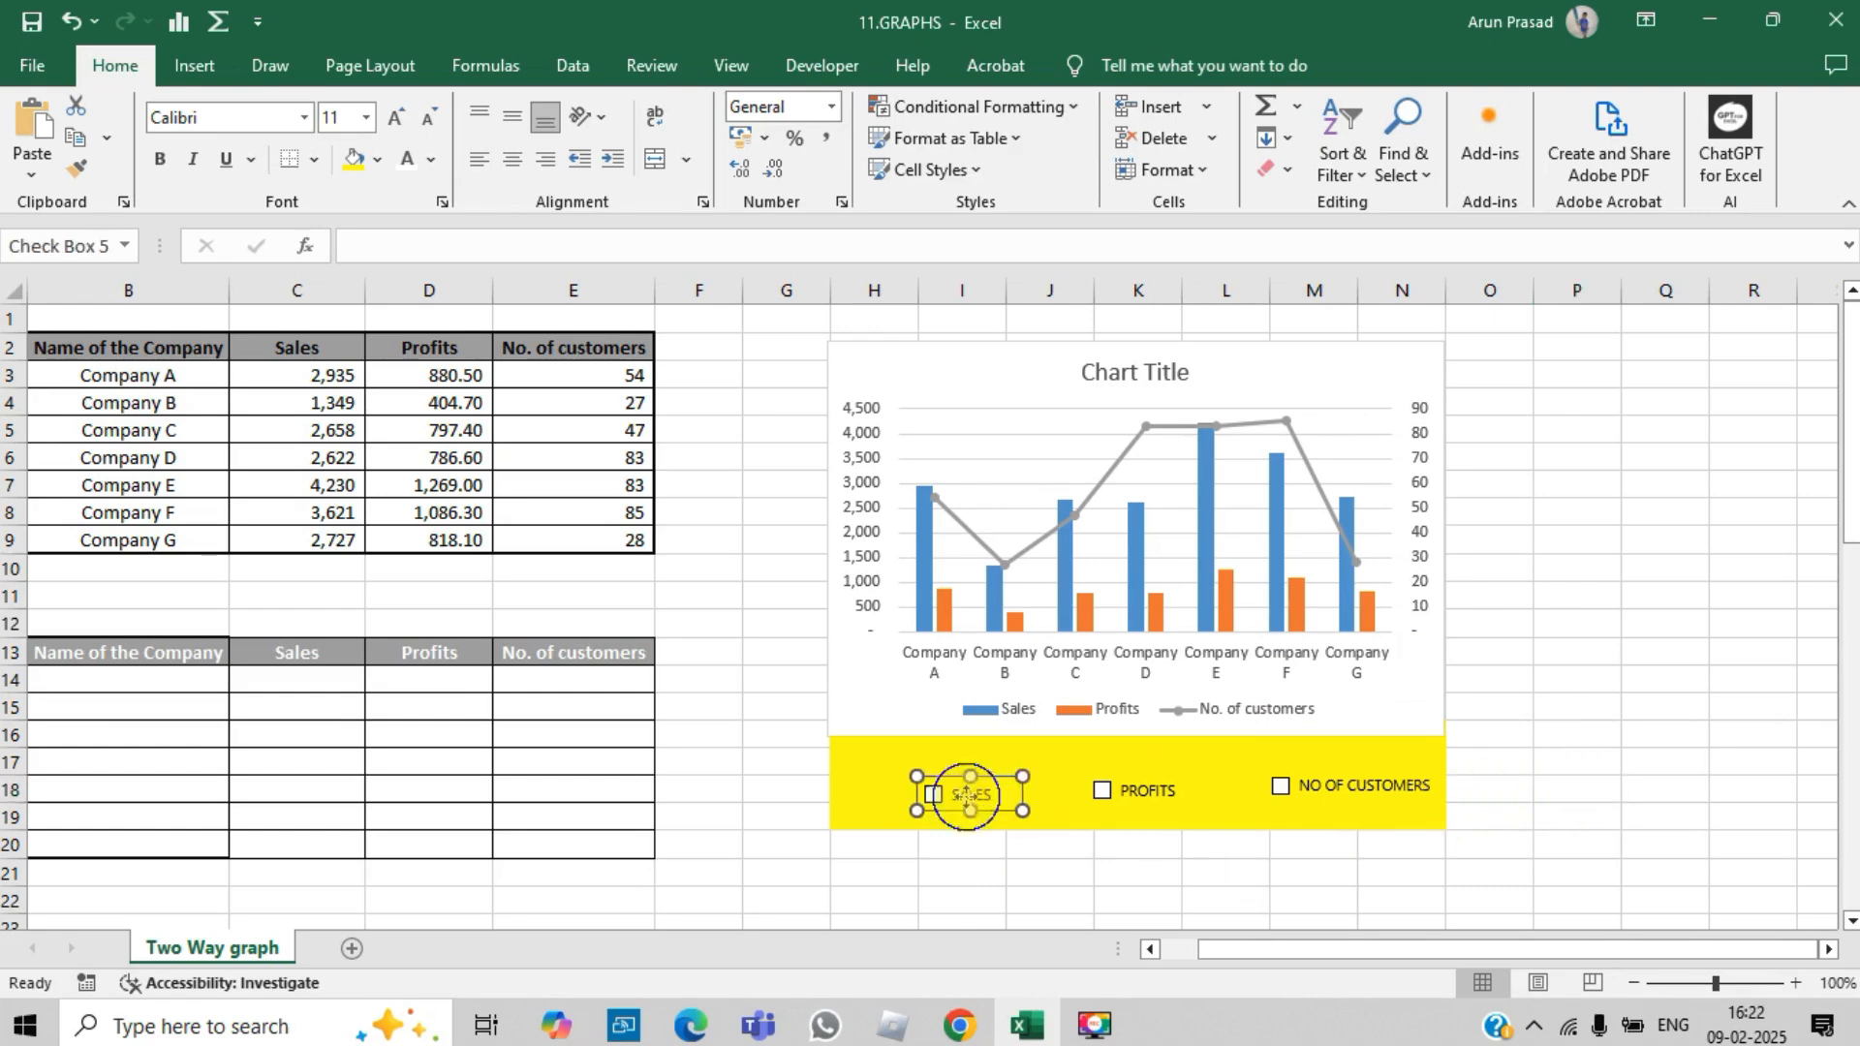
left_click(1101, 779)
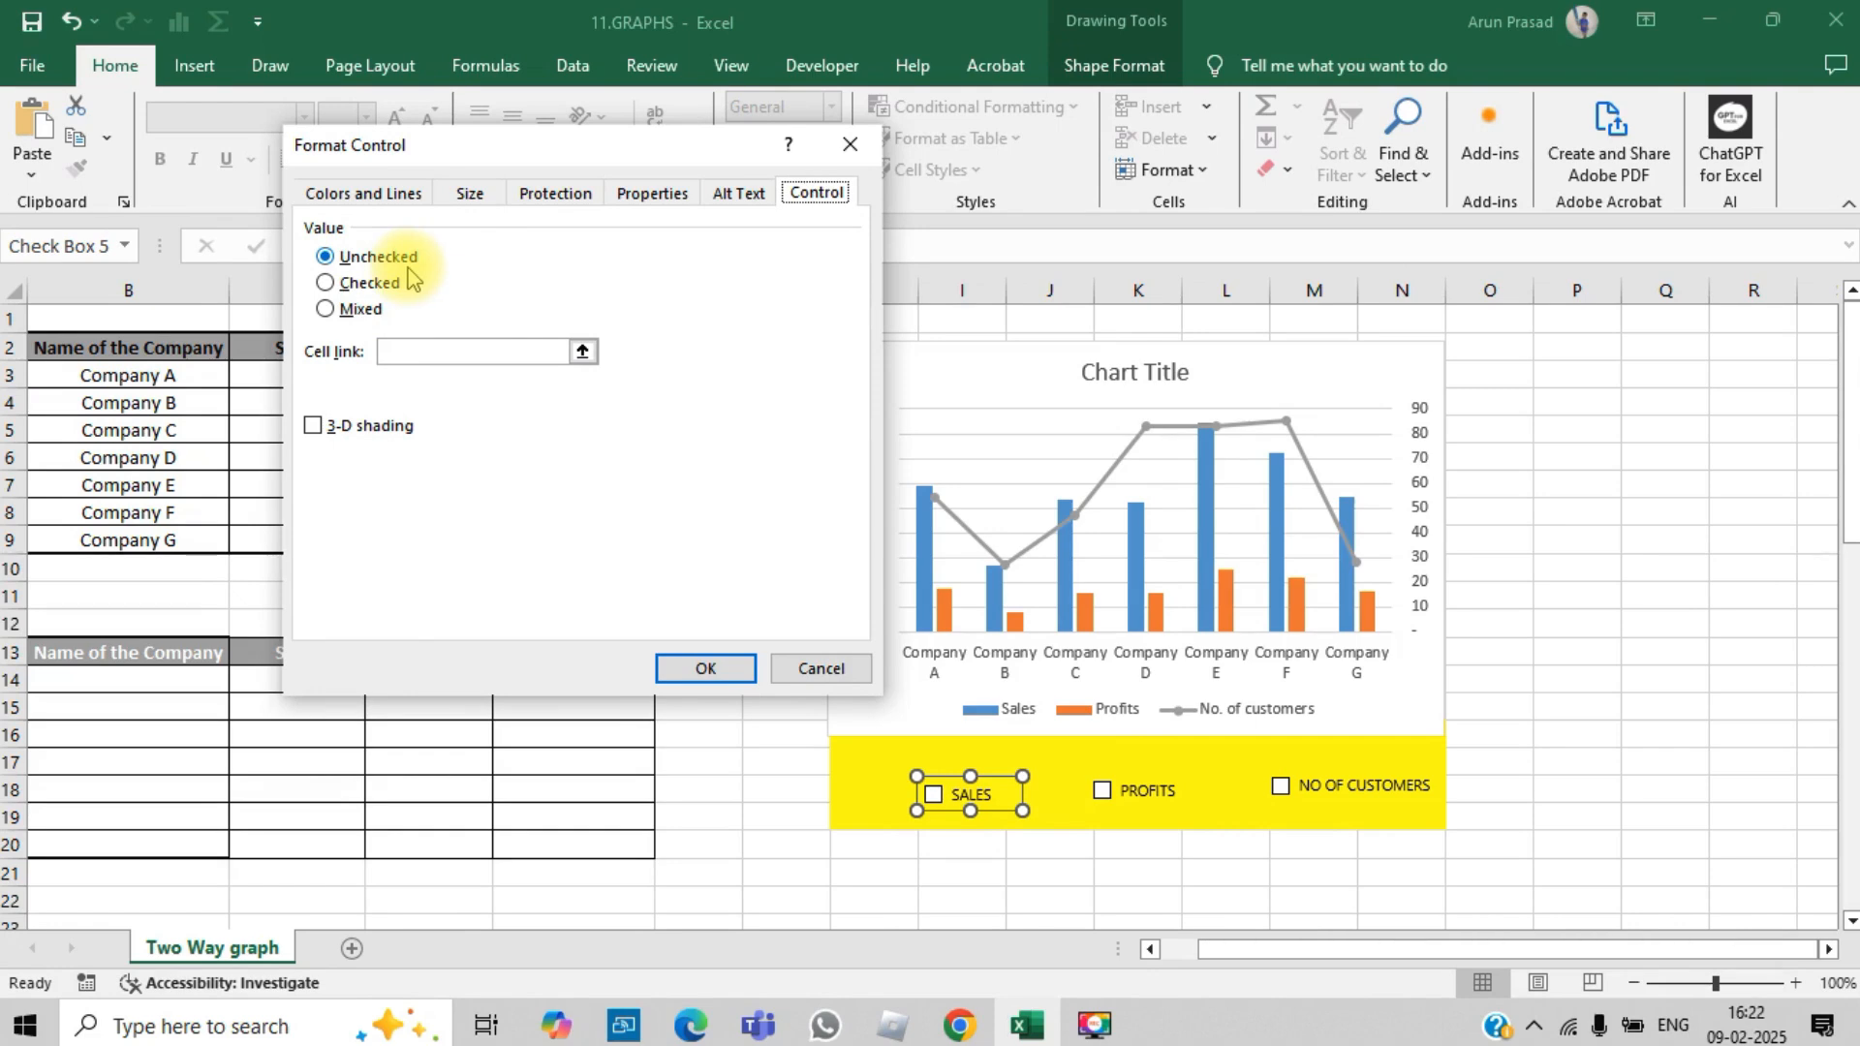
left_click(404, 349)
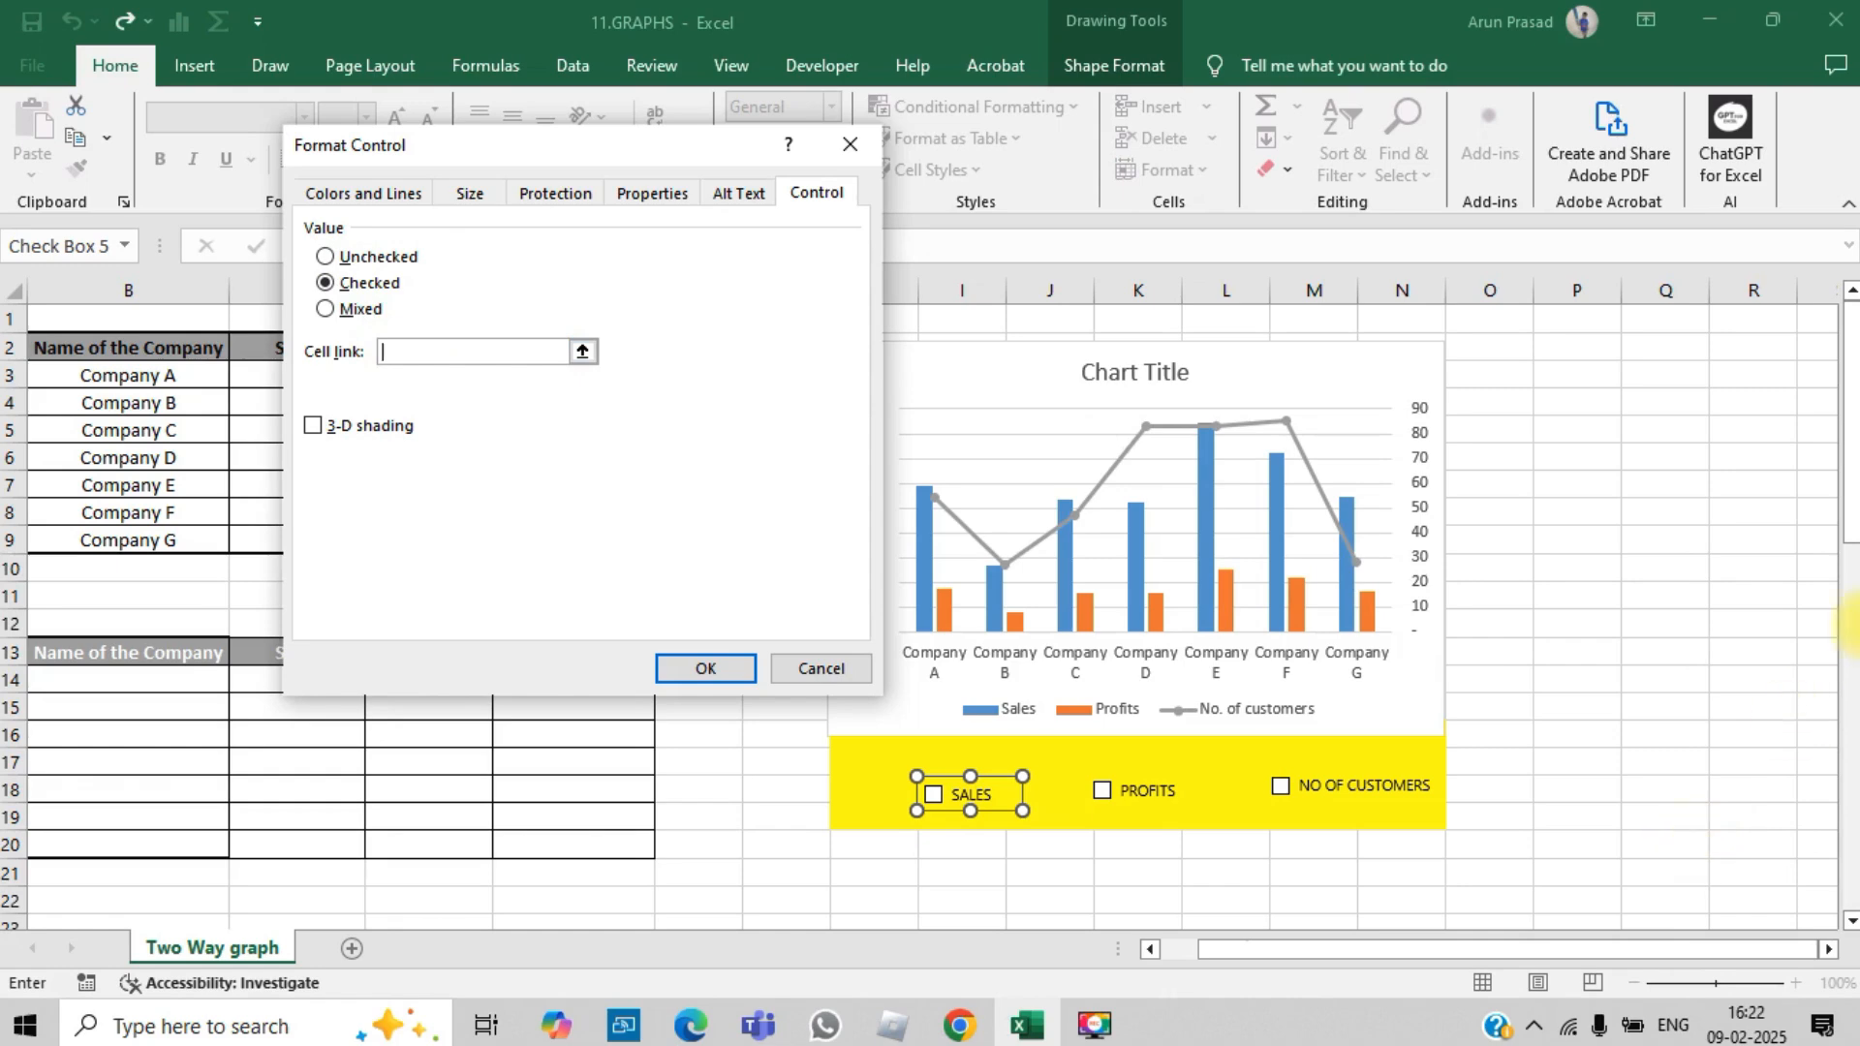
left_click_drag(1852, 566, 1851, 842)
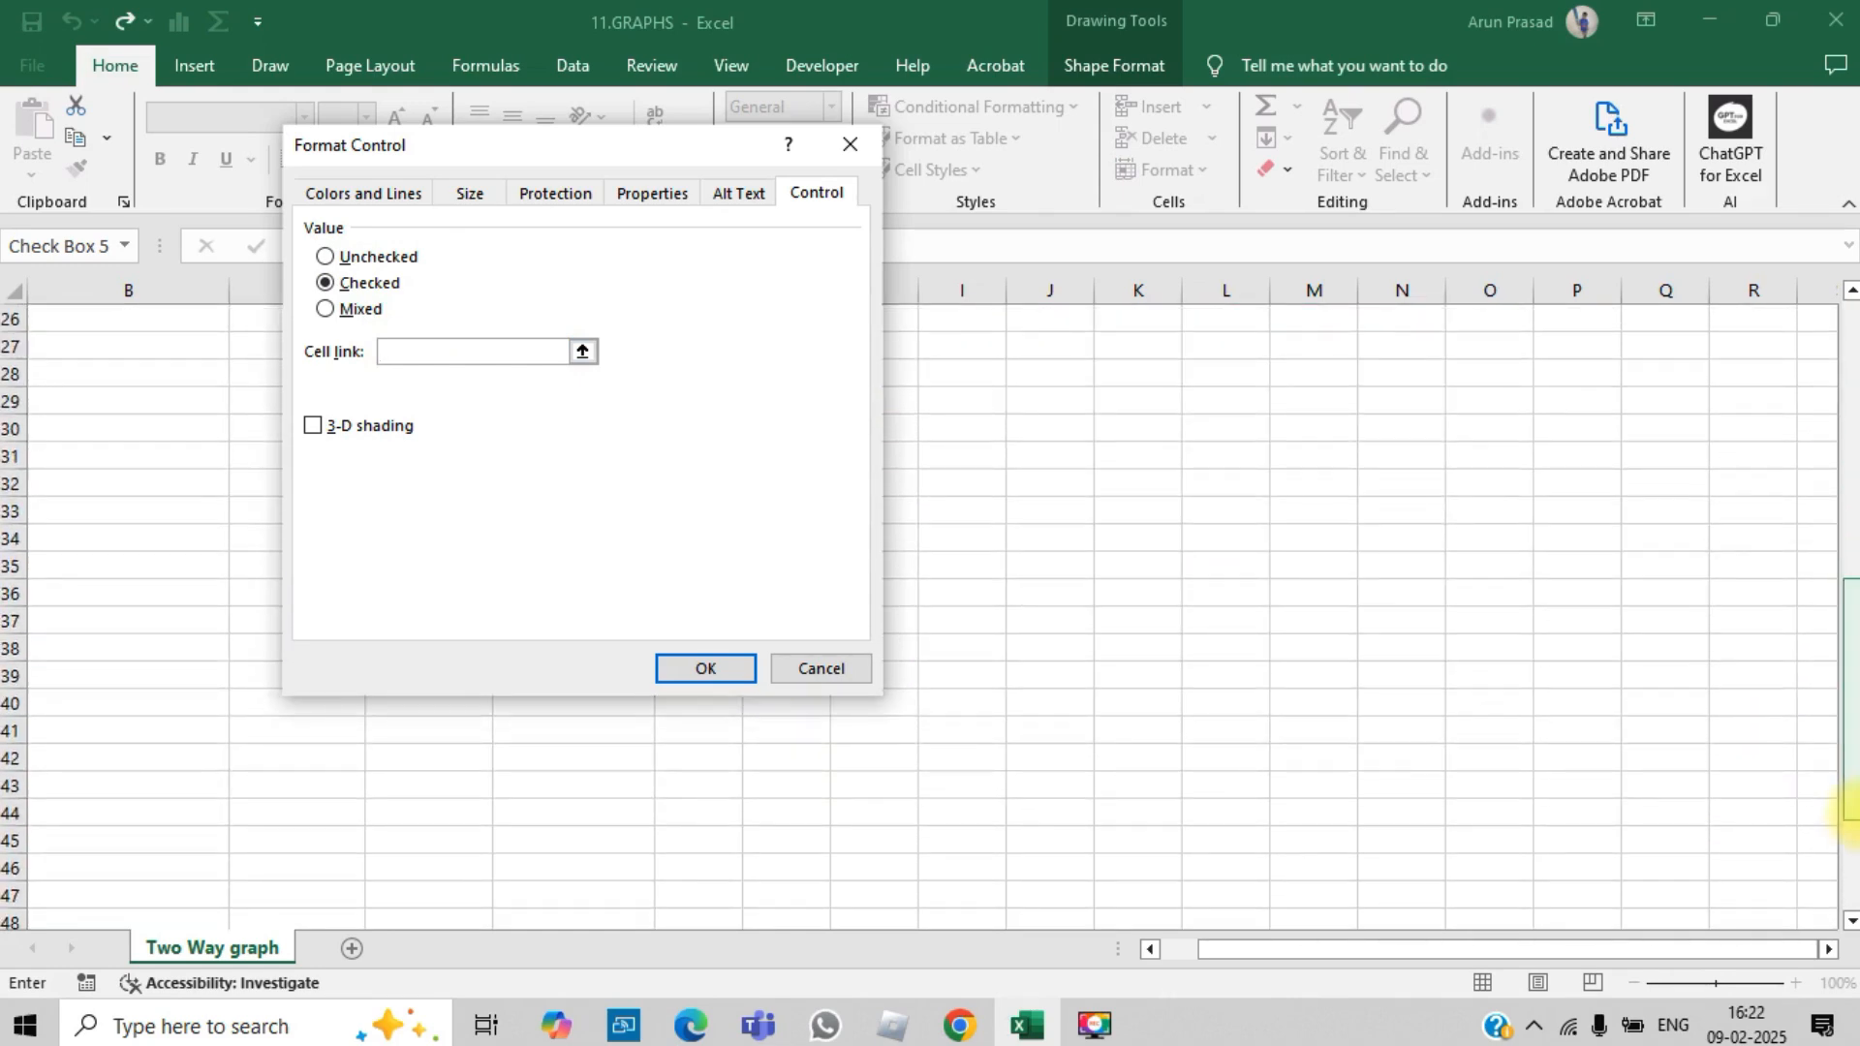
left_click(1405, 715)
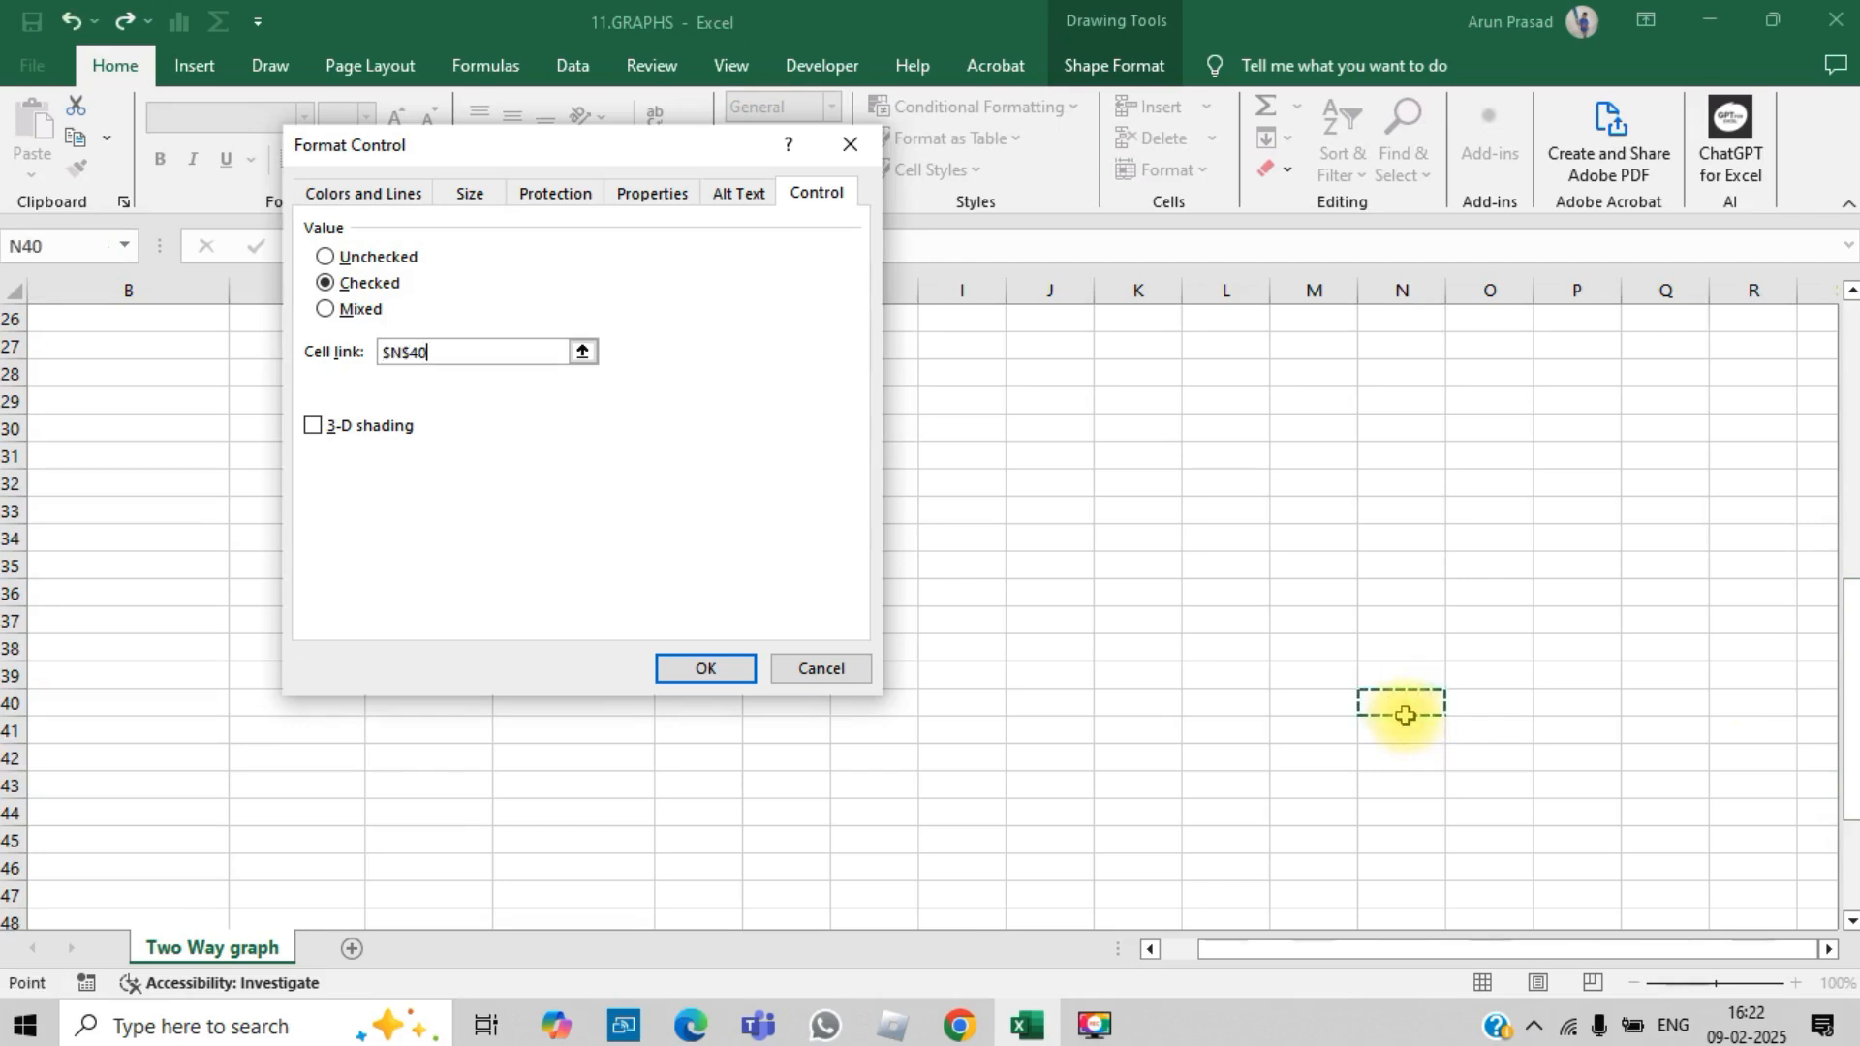
left_click(705, 668)
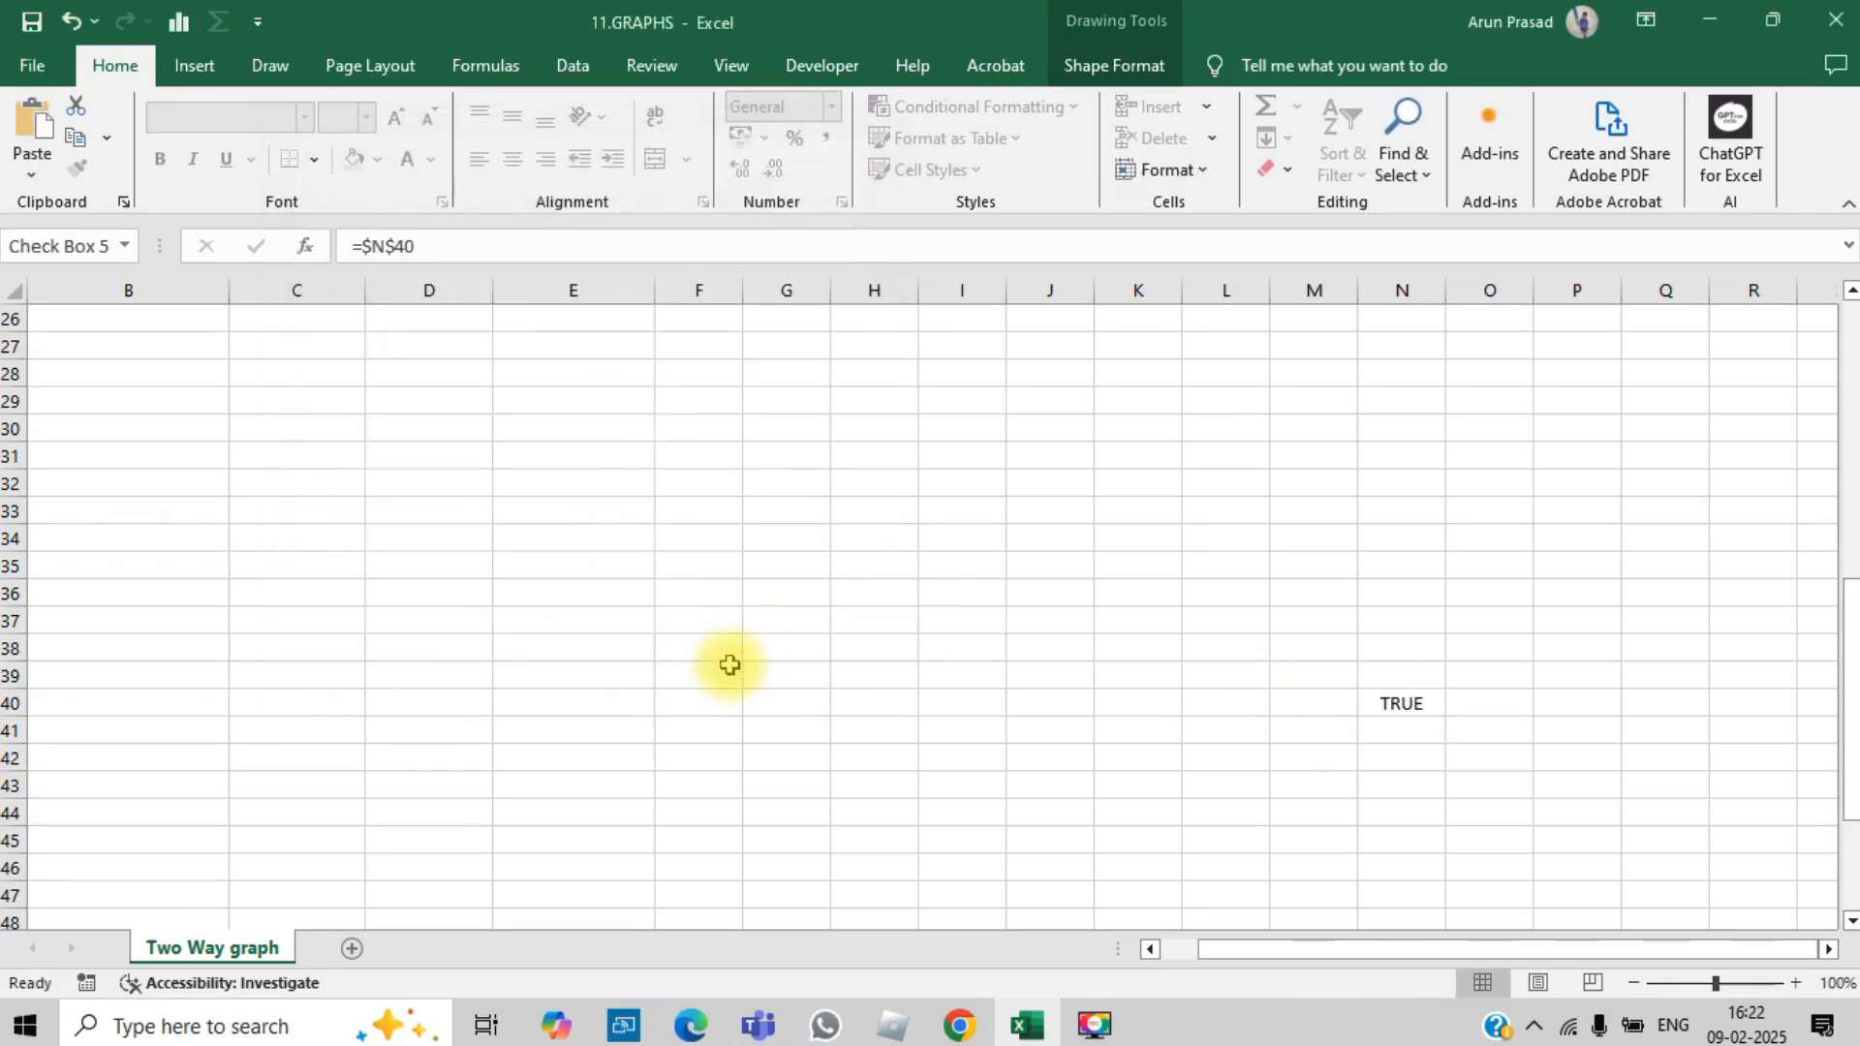
Step: Fill the linked cells N40:P40 with yellow
left_click(1408, 708)
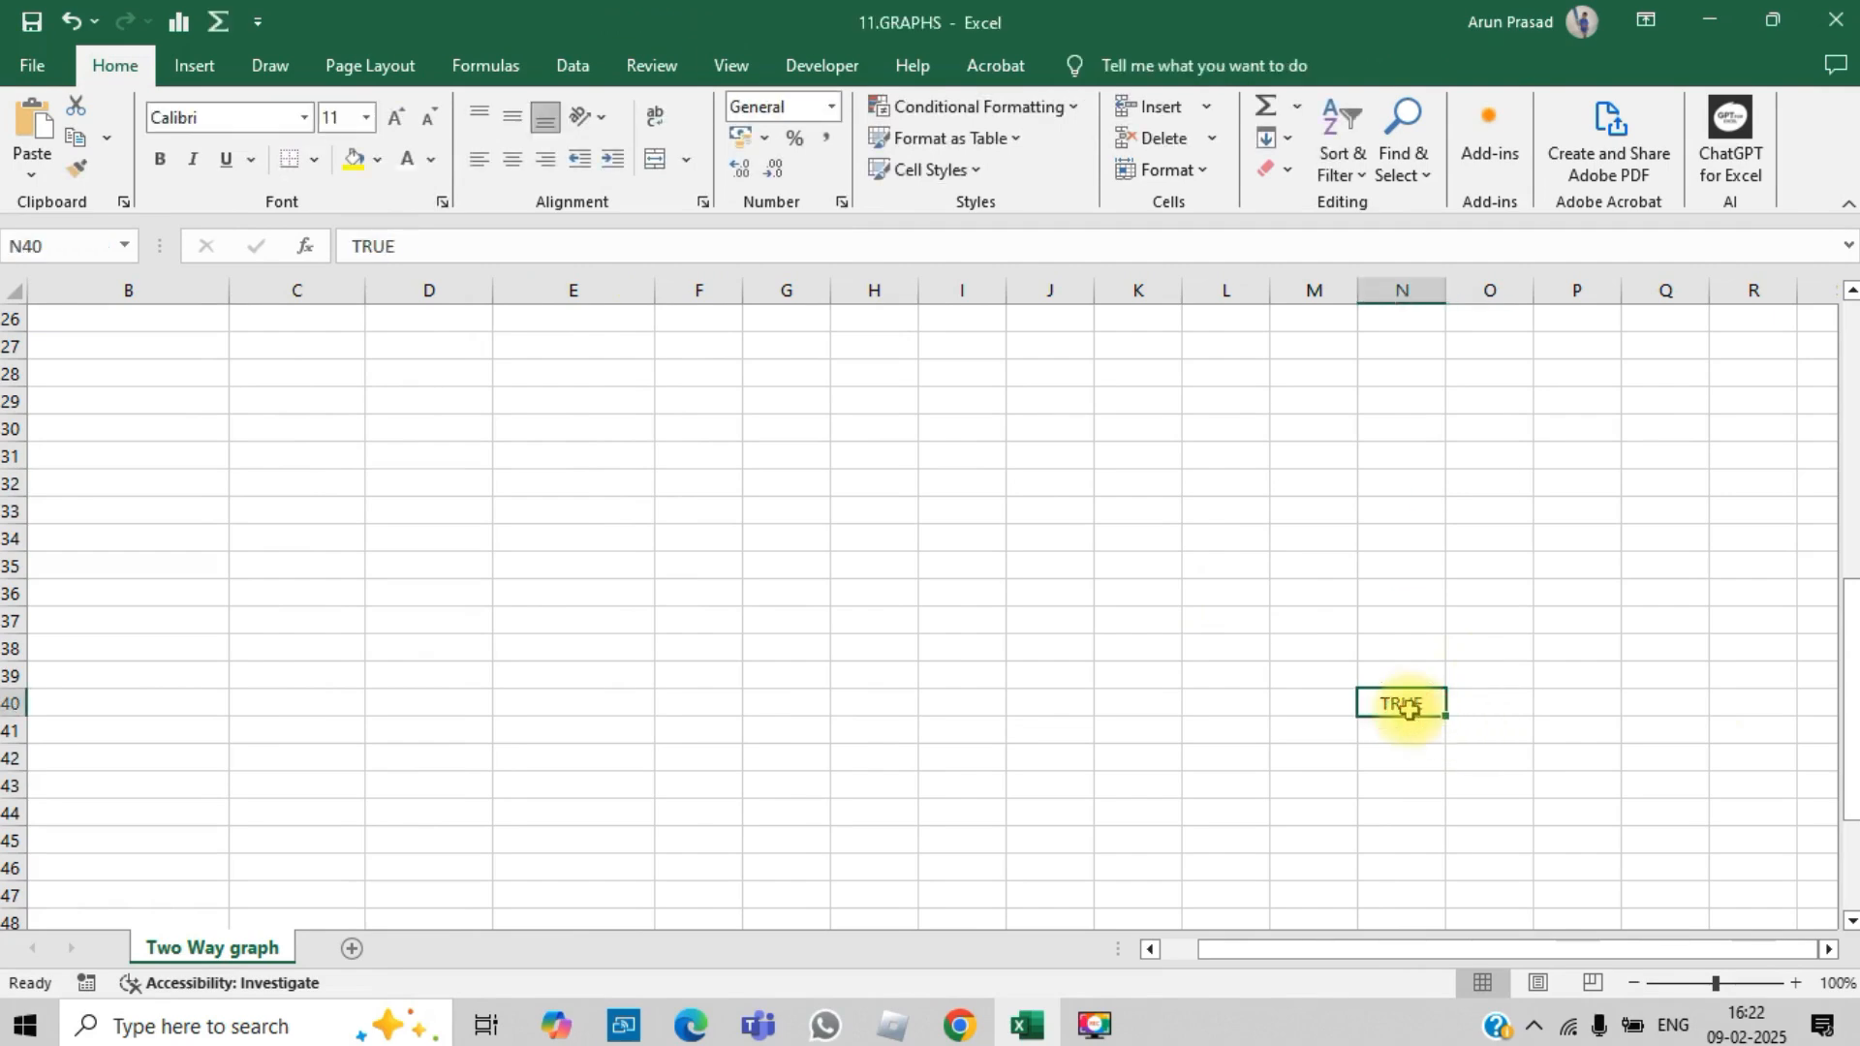
key("shift+Right")
key("shift+Right")
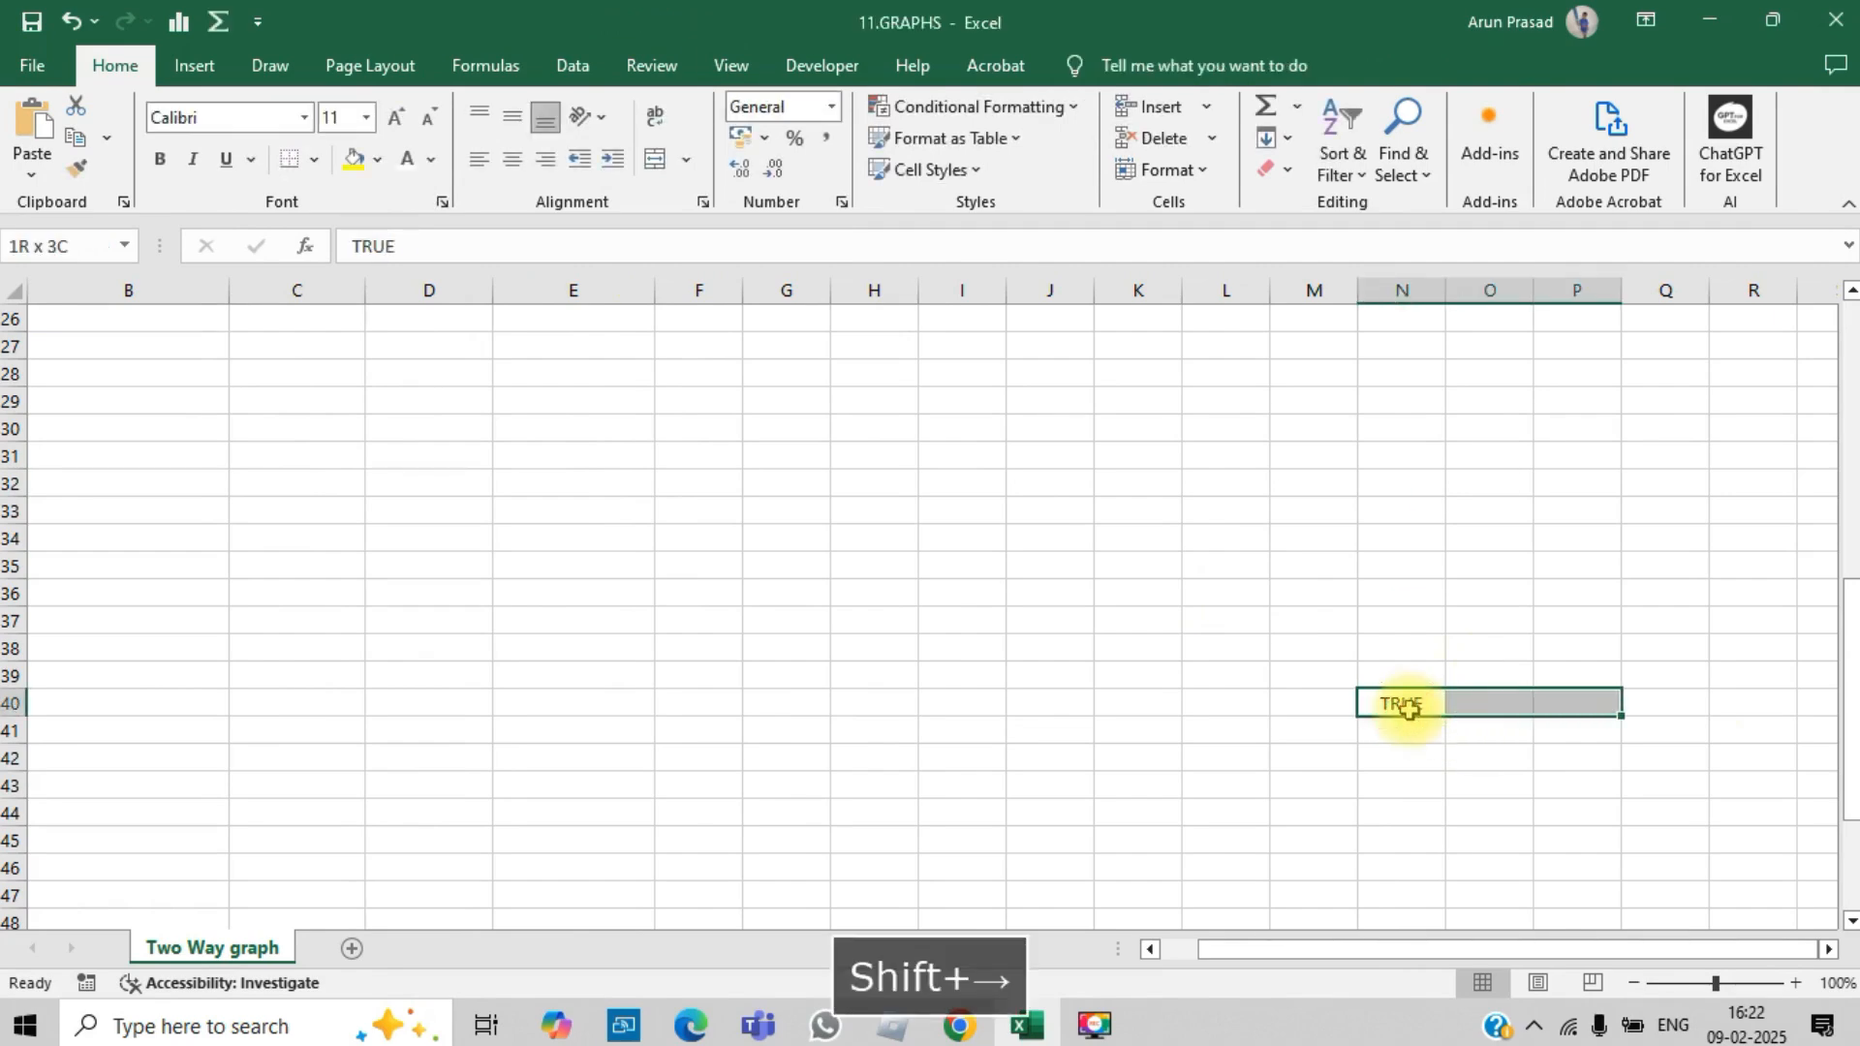
left_click(353, 160)
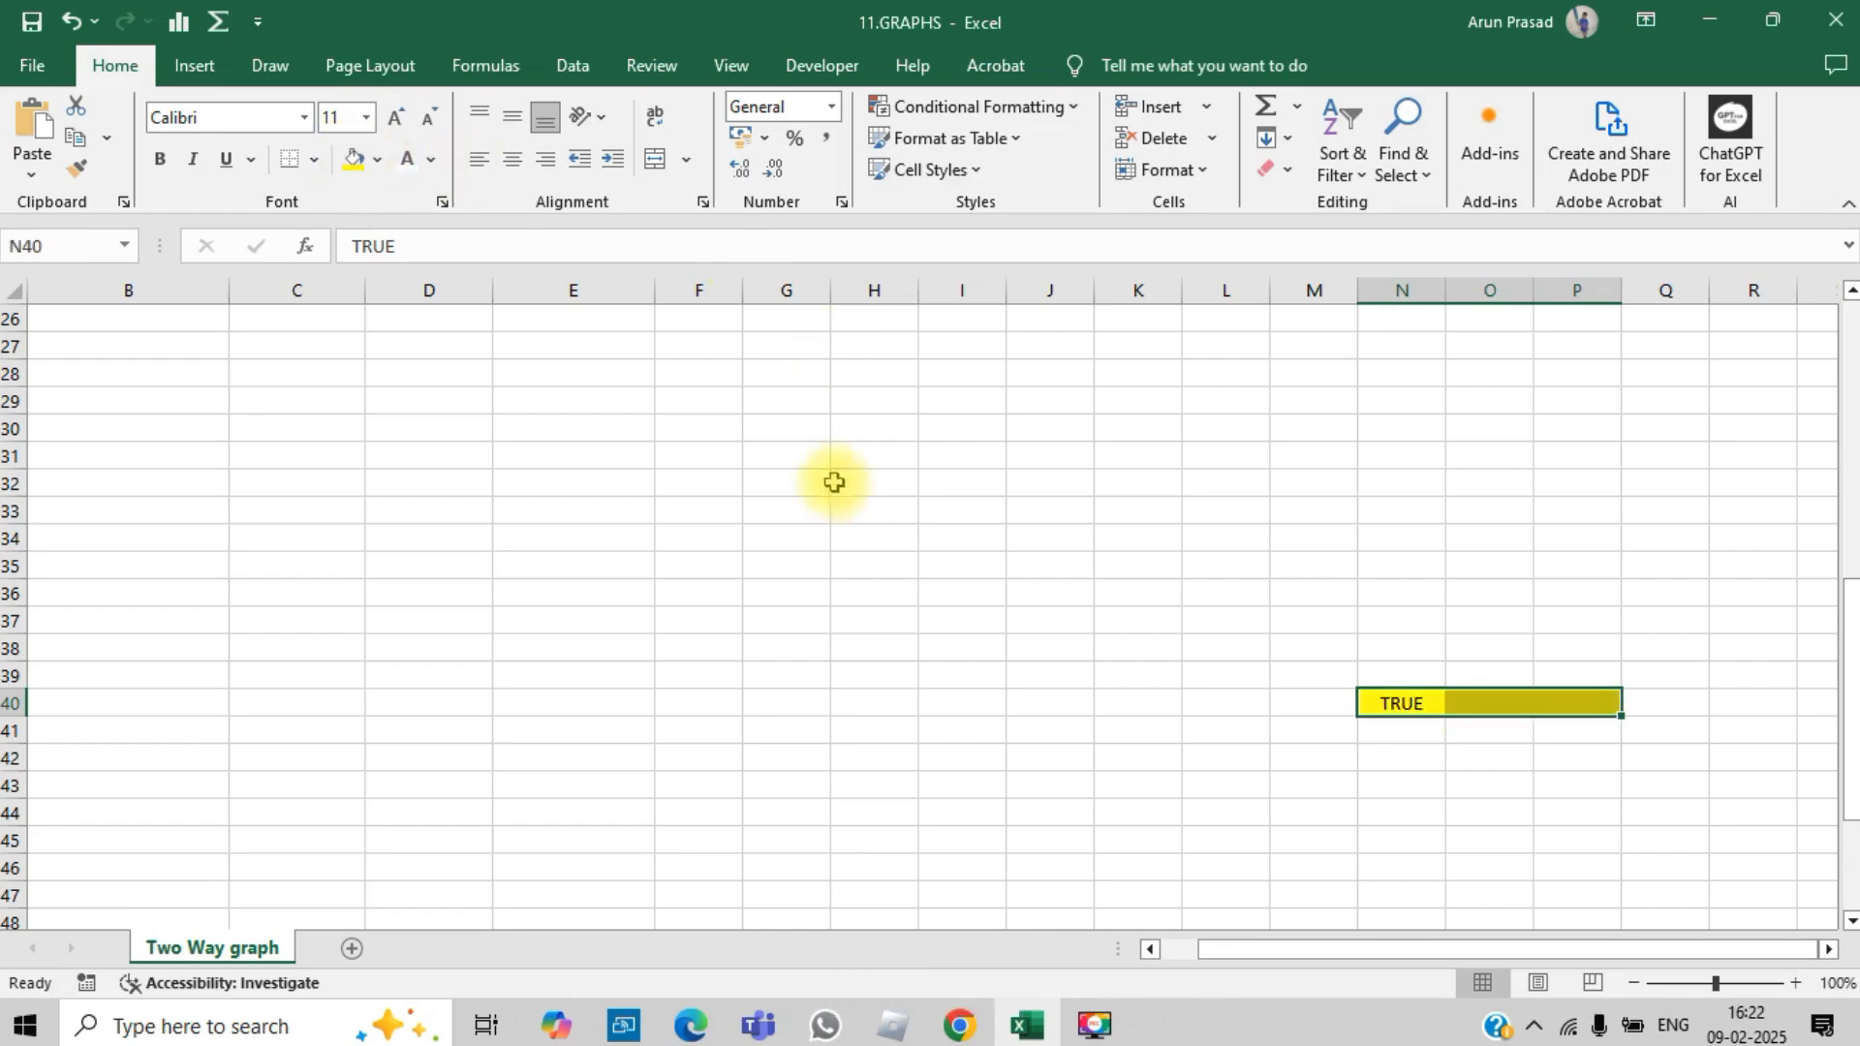
Step: Set the PROFITS check box to Checked, link it to cell O40, and deselect it
left_click(830, 485)
key("Page_Up")
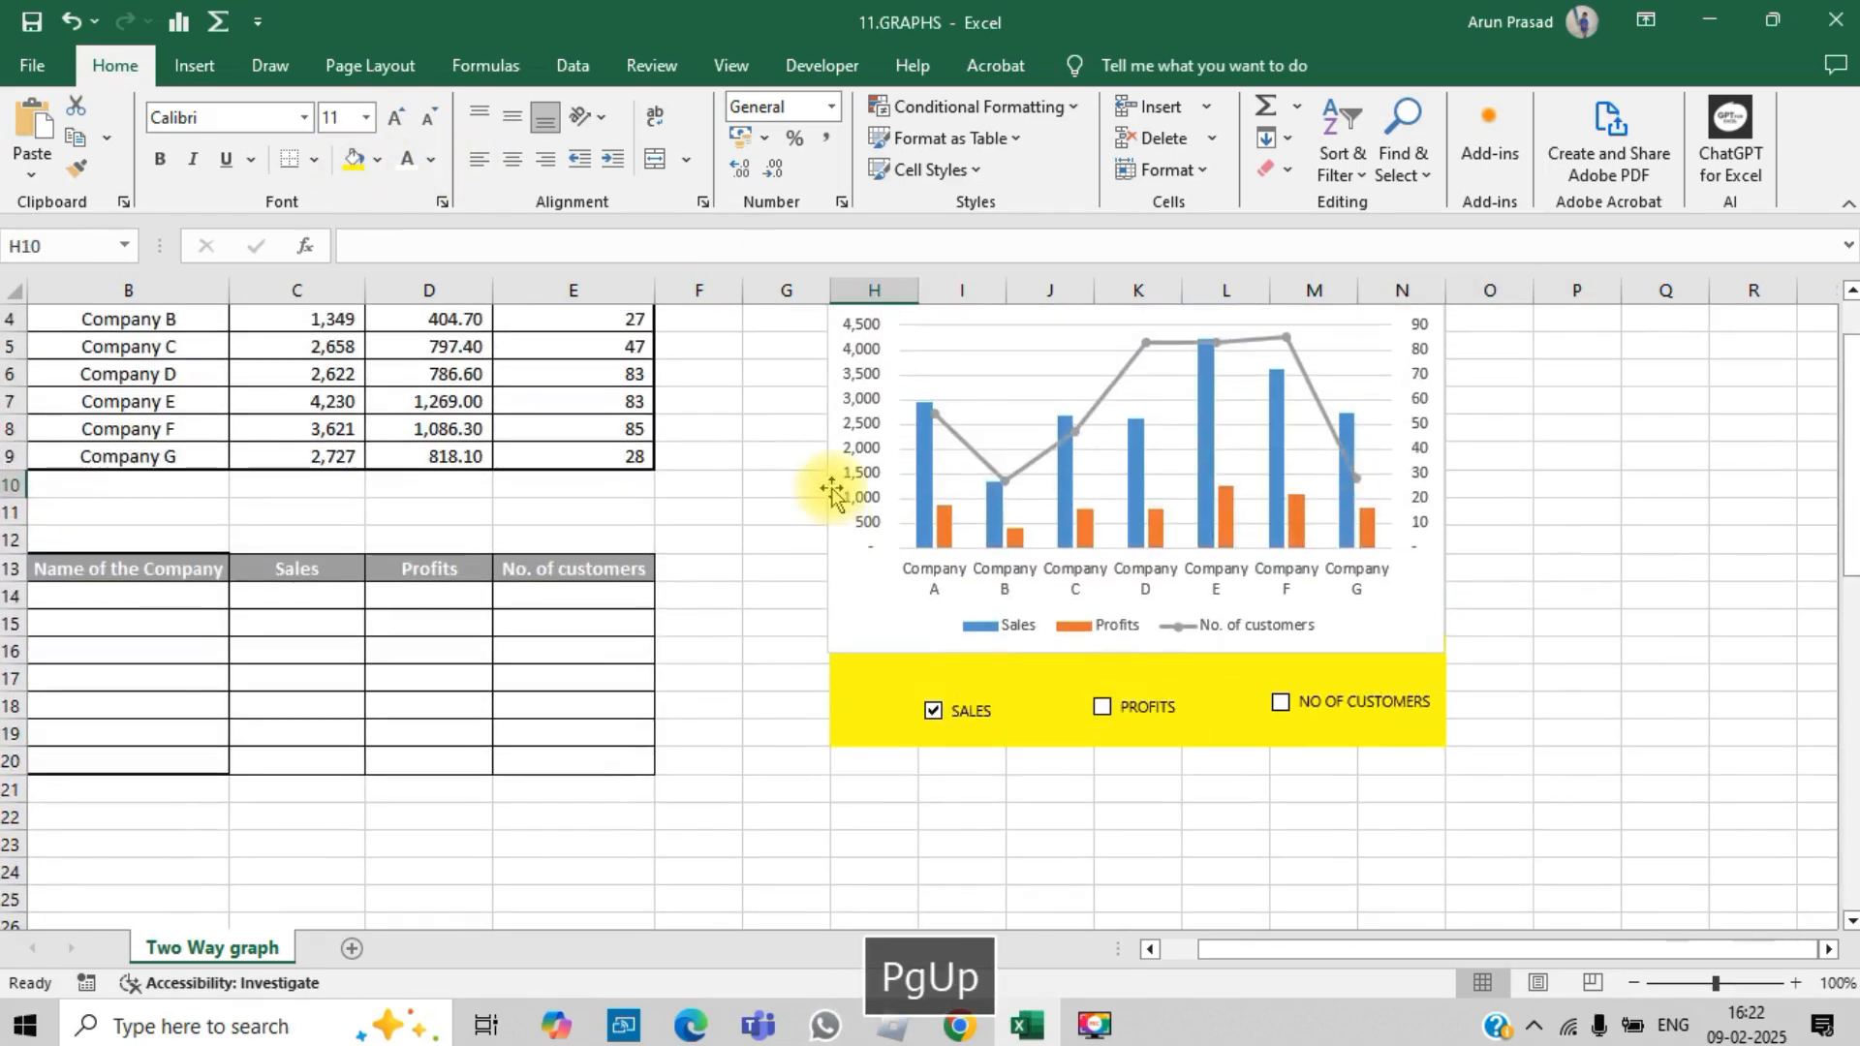
right_click(1148, 696)
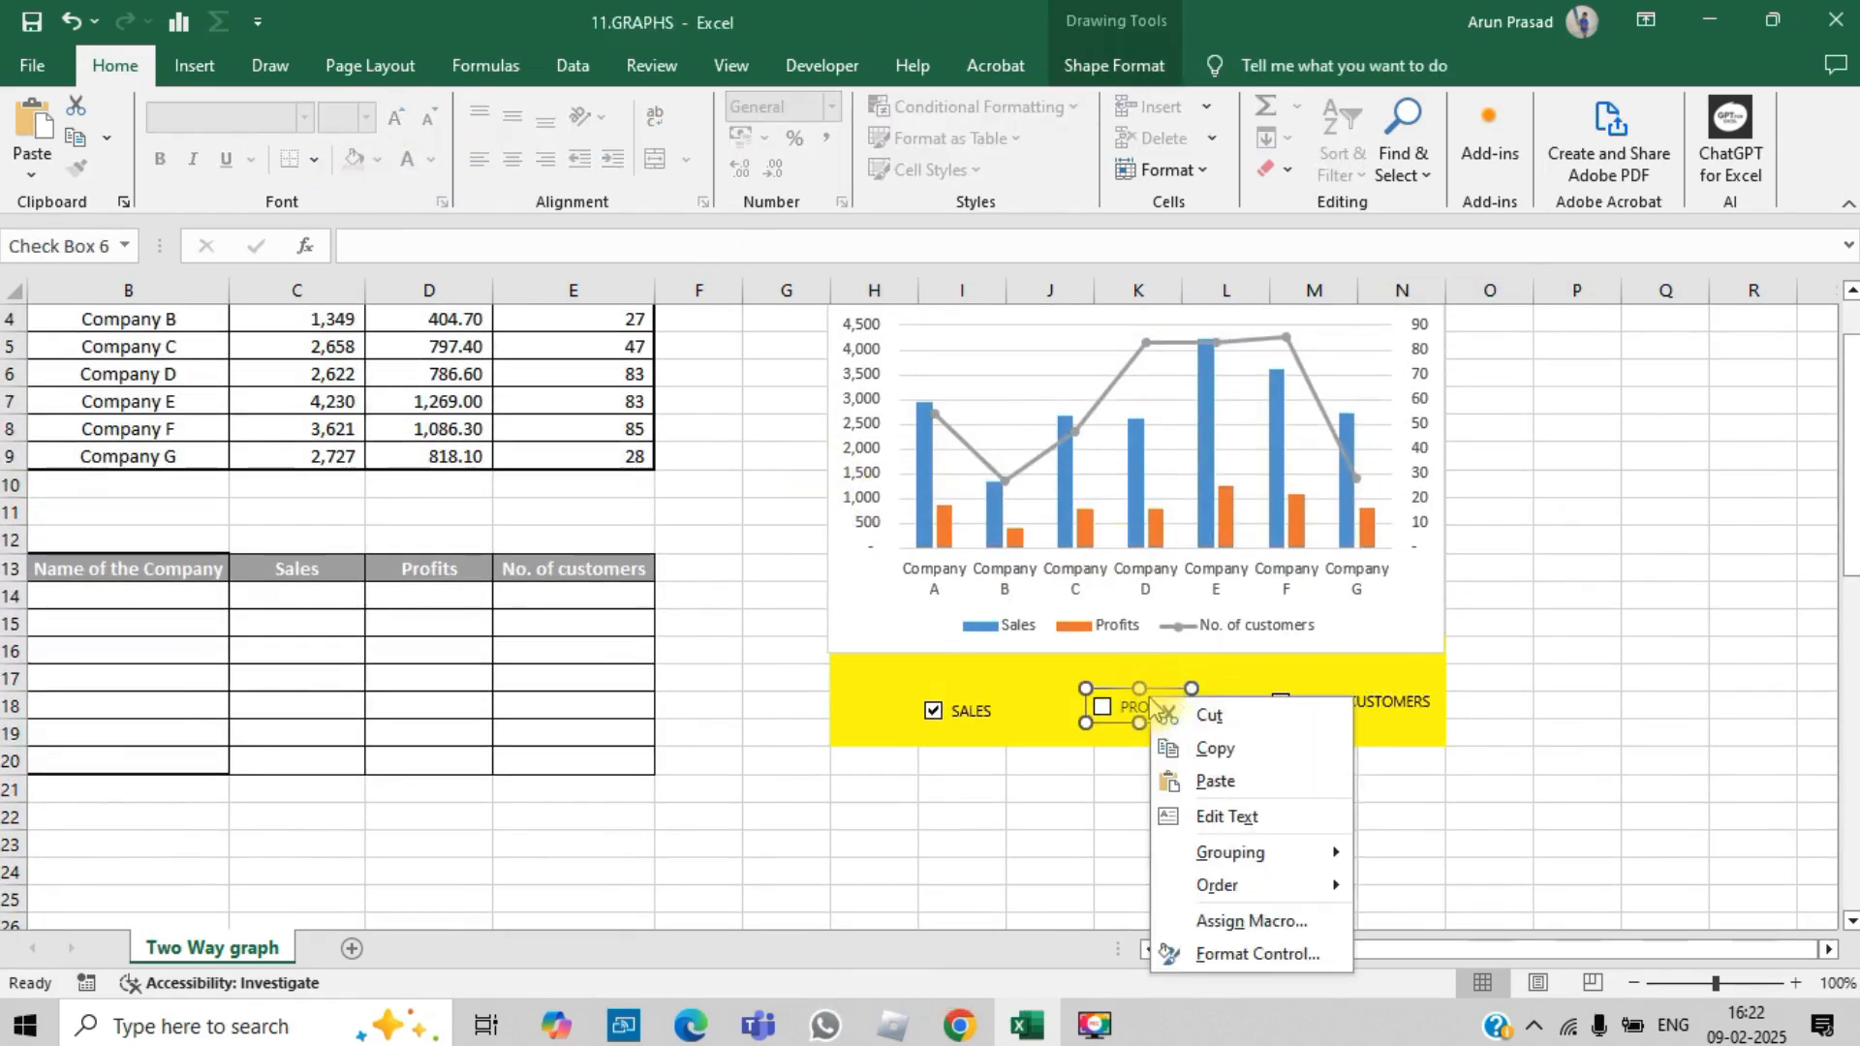
left_click(1257, 954)
left_click(388, 283)
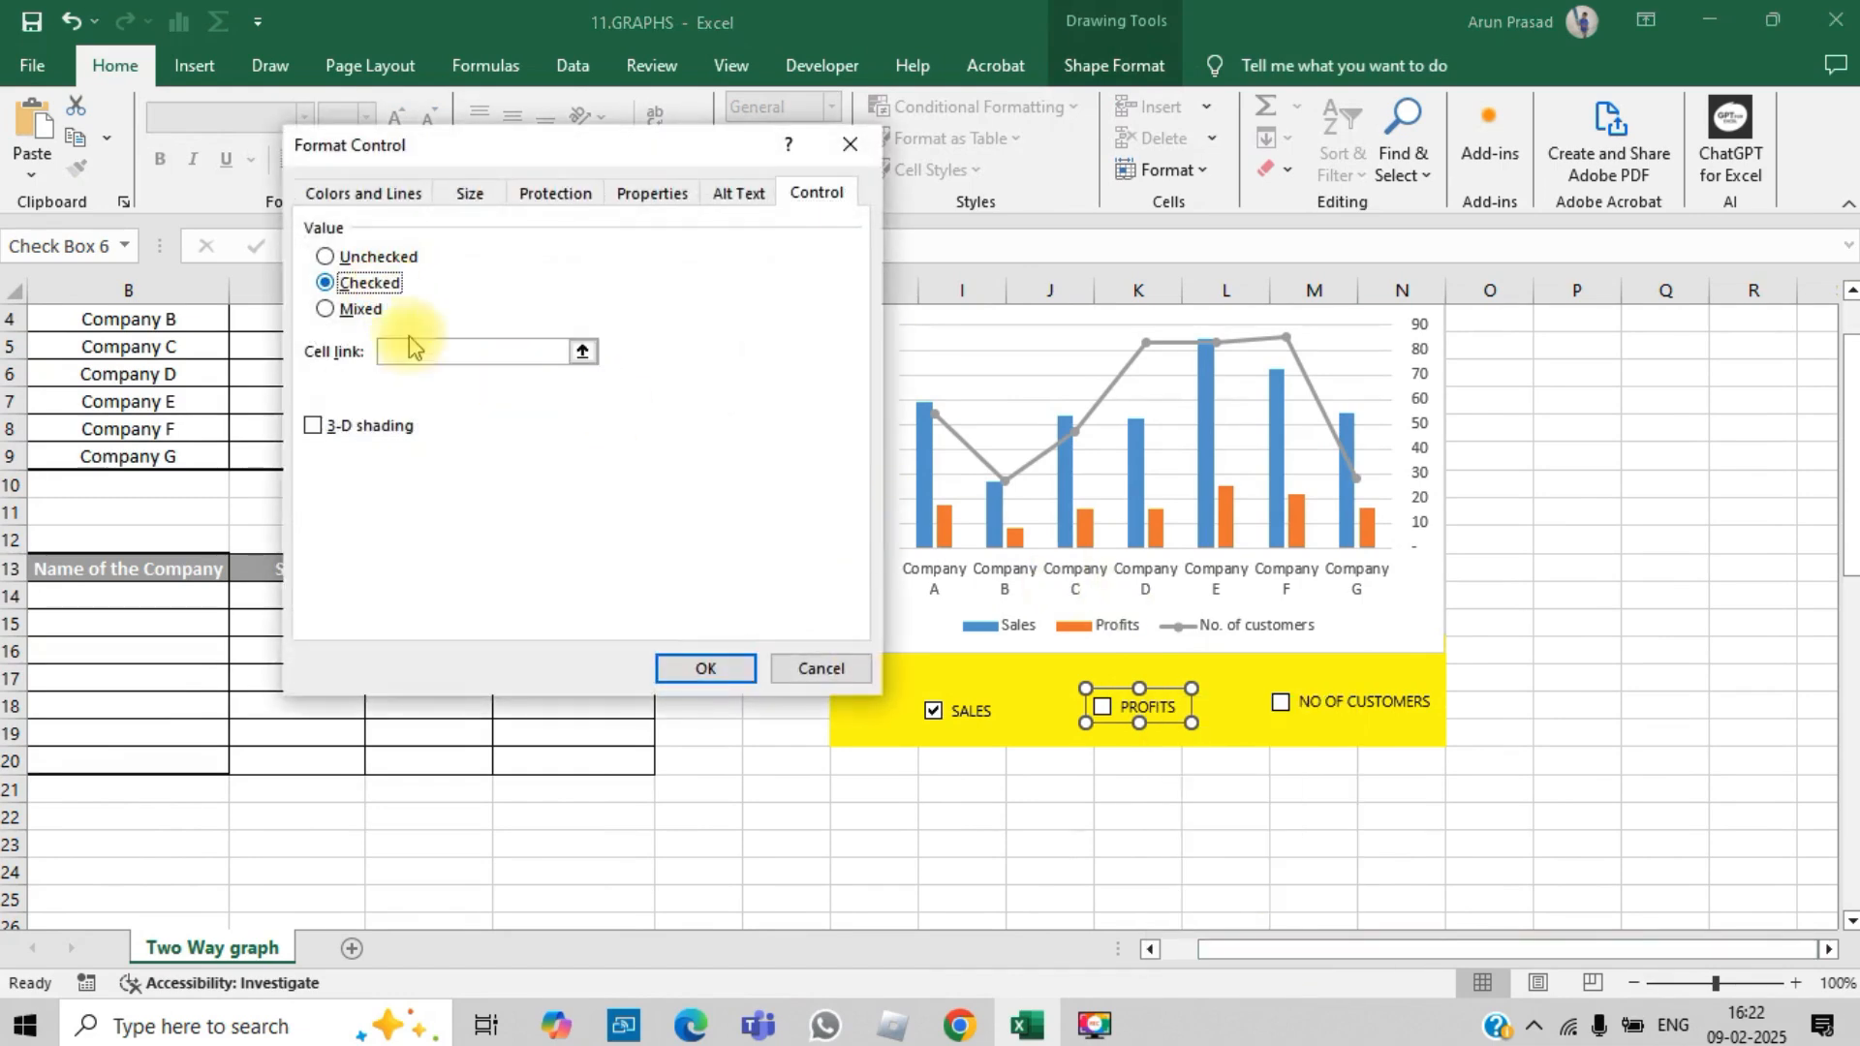
left_click(1635, 845)
scroll(1634, 851, "down", 7)
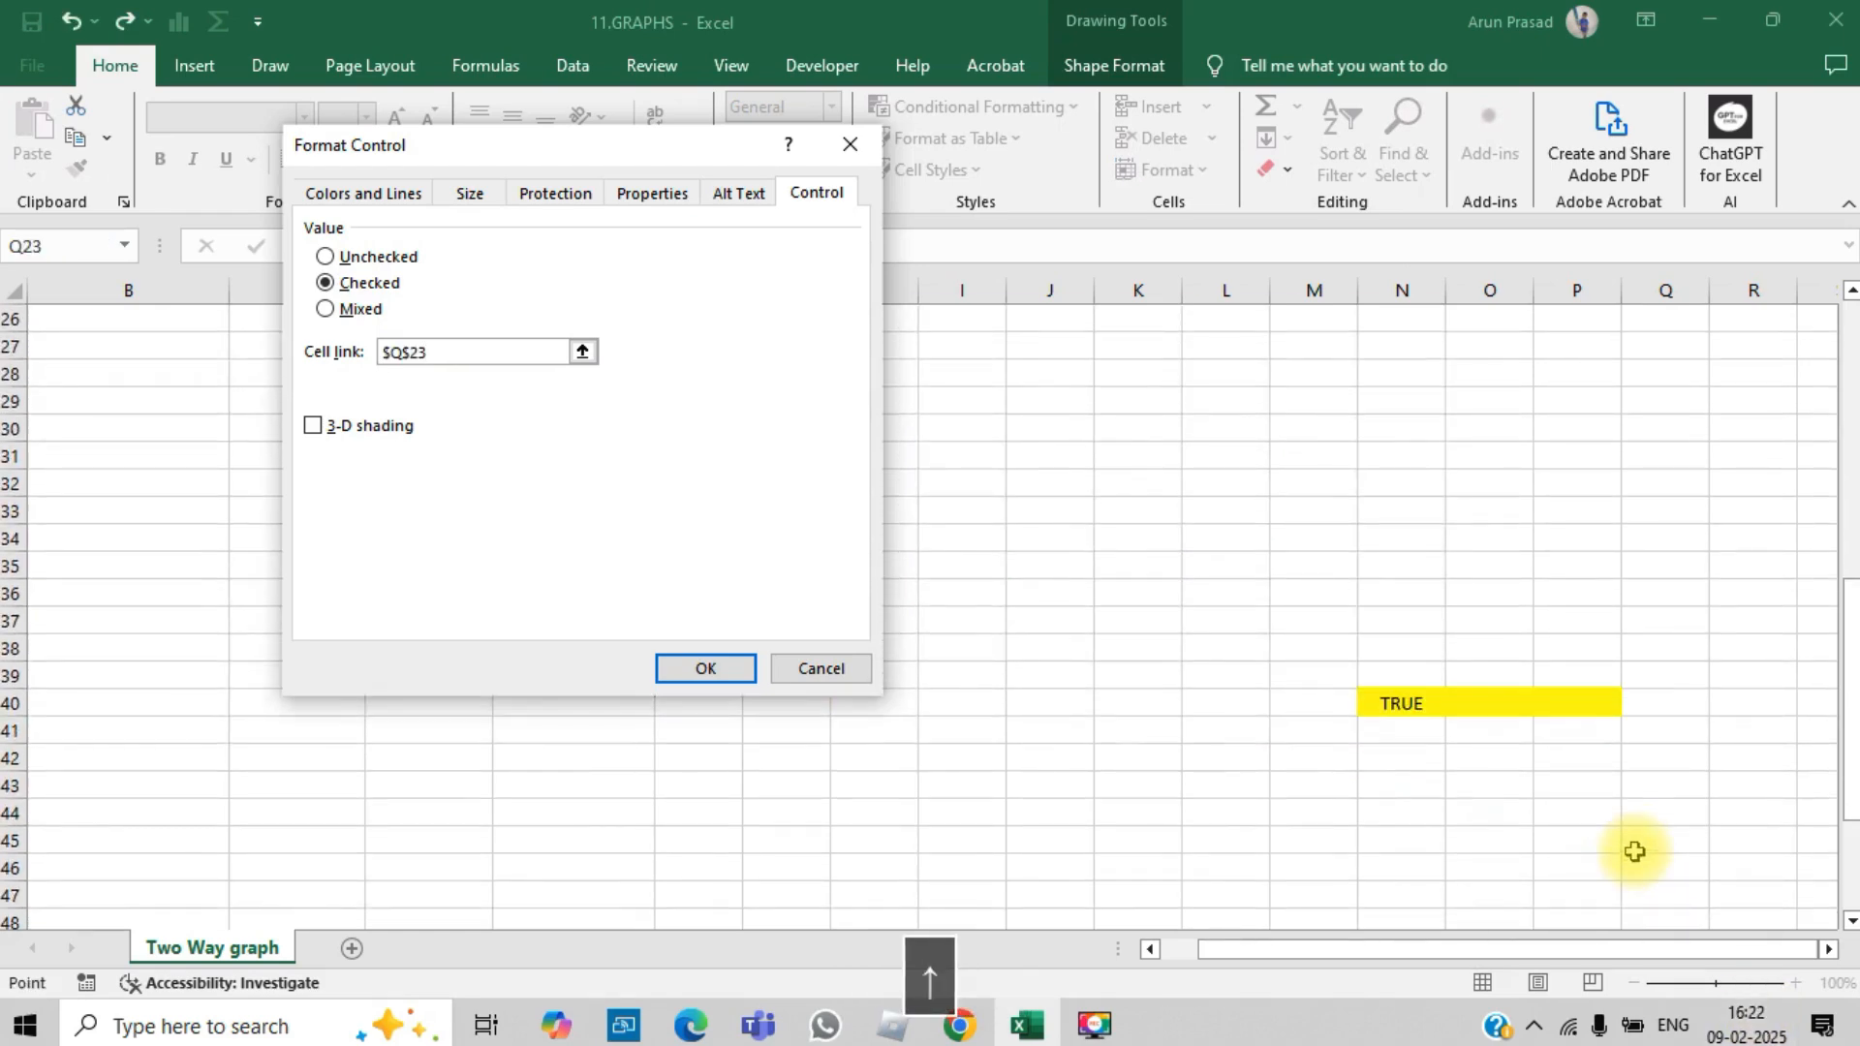
left_click(1520, 706)
left_click(705, 670)
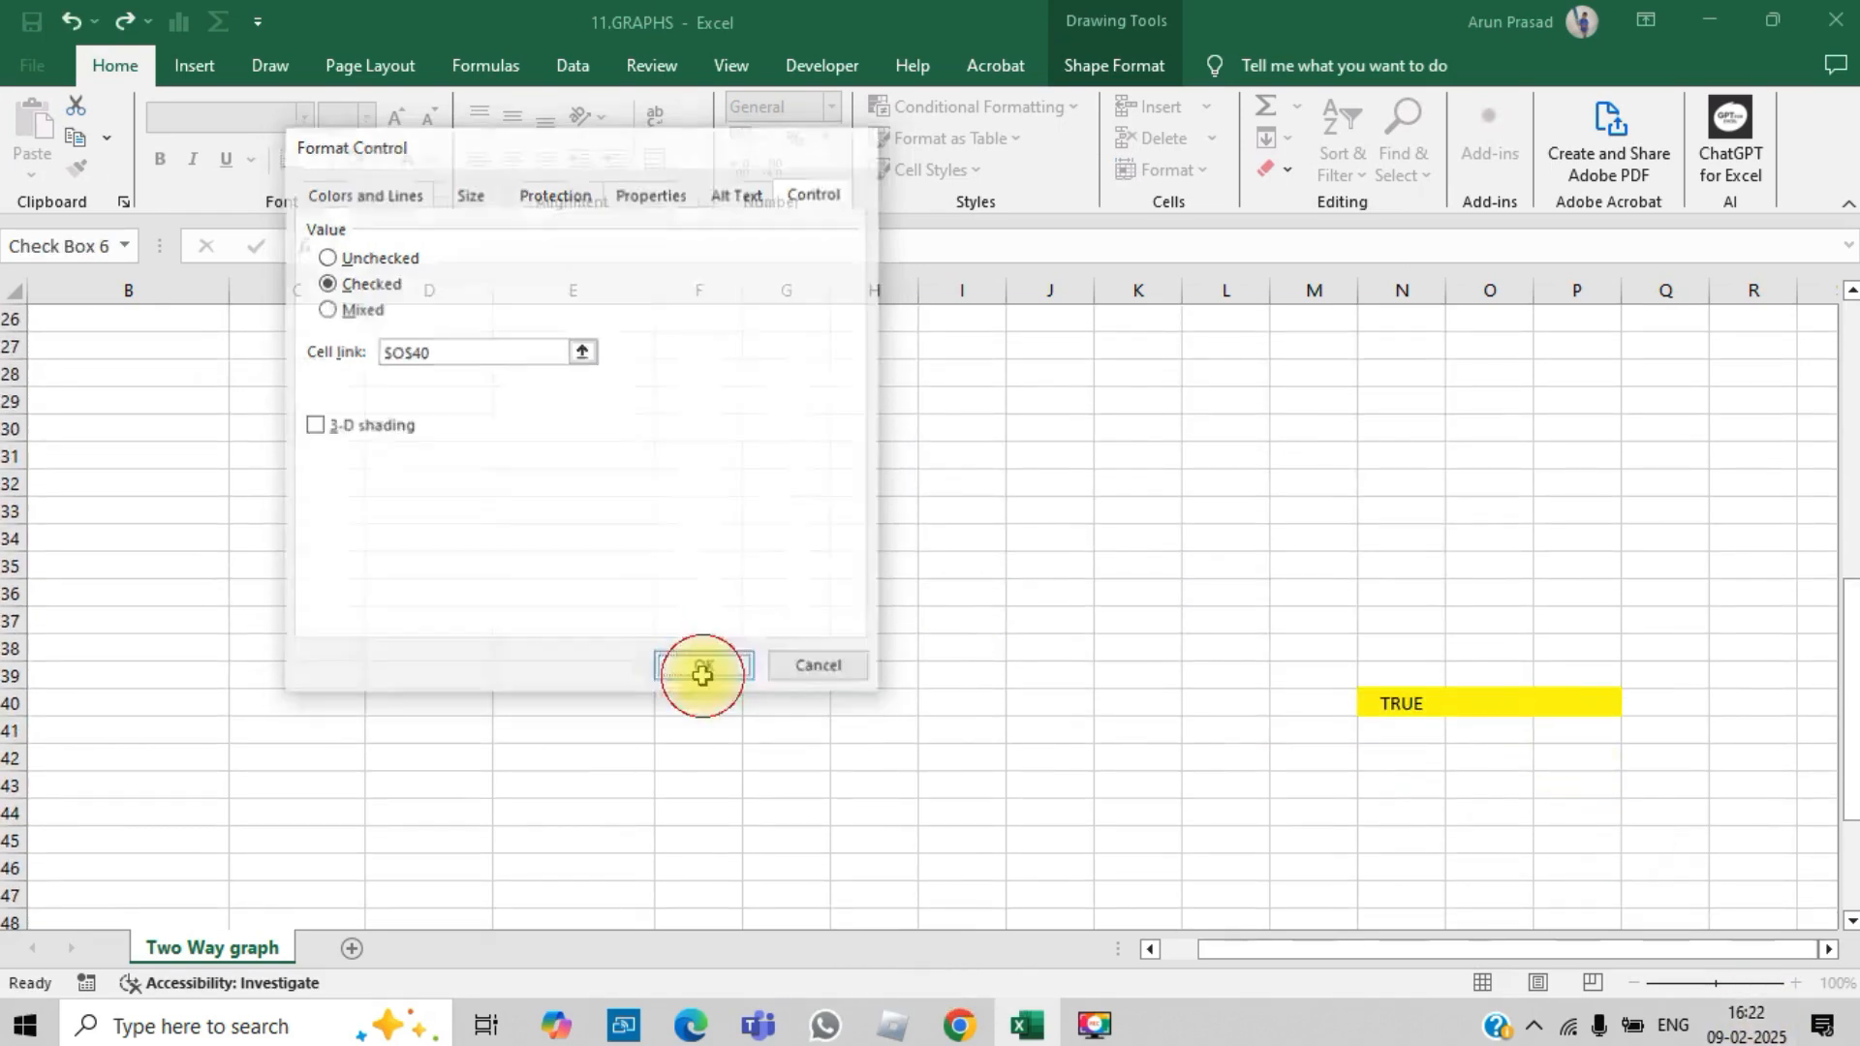
key("Page_Up")
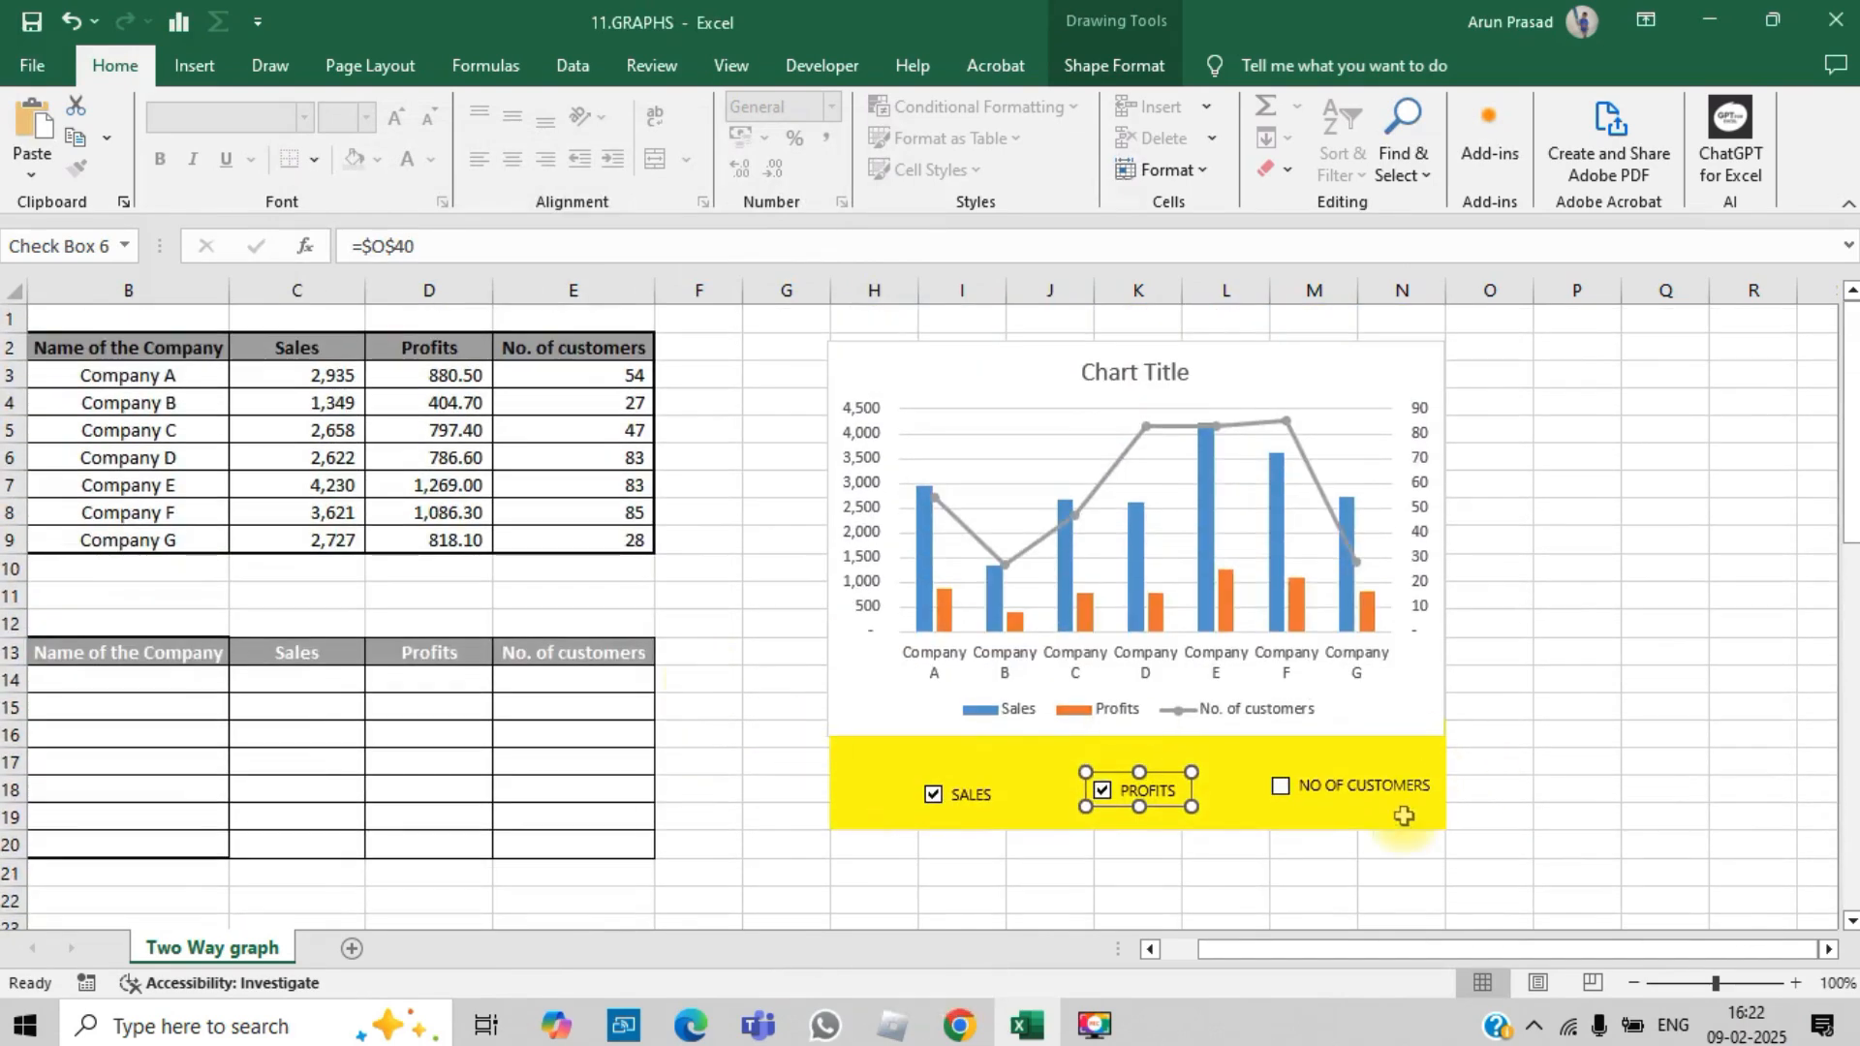
key("Escape")
Step: Set the NO OF CUSTOMERS check box to Checked, link it to cell P40, and deselect it
right_click(1313, 786)
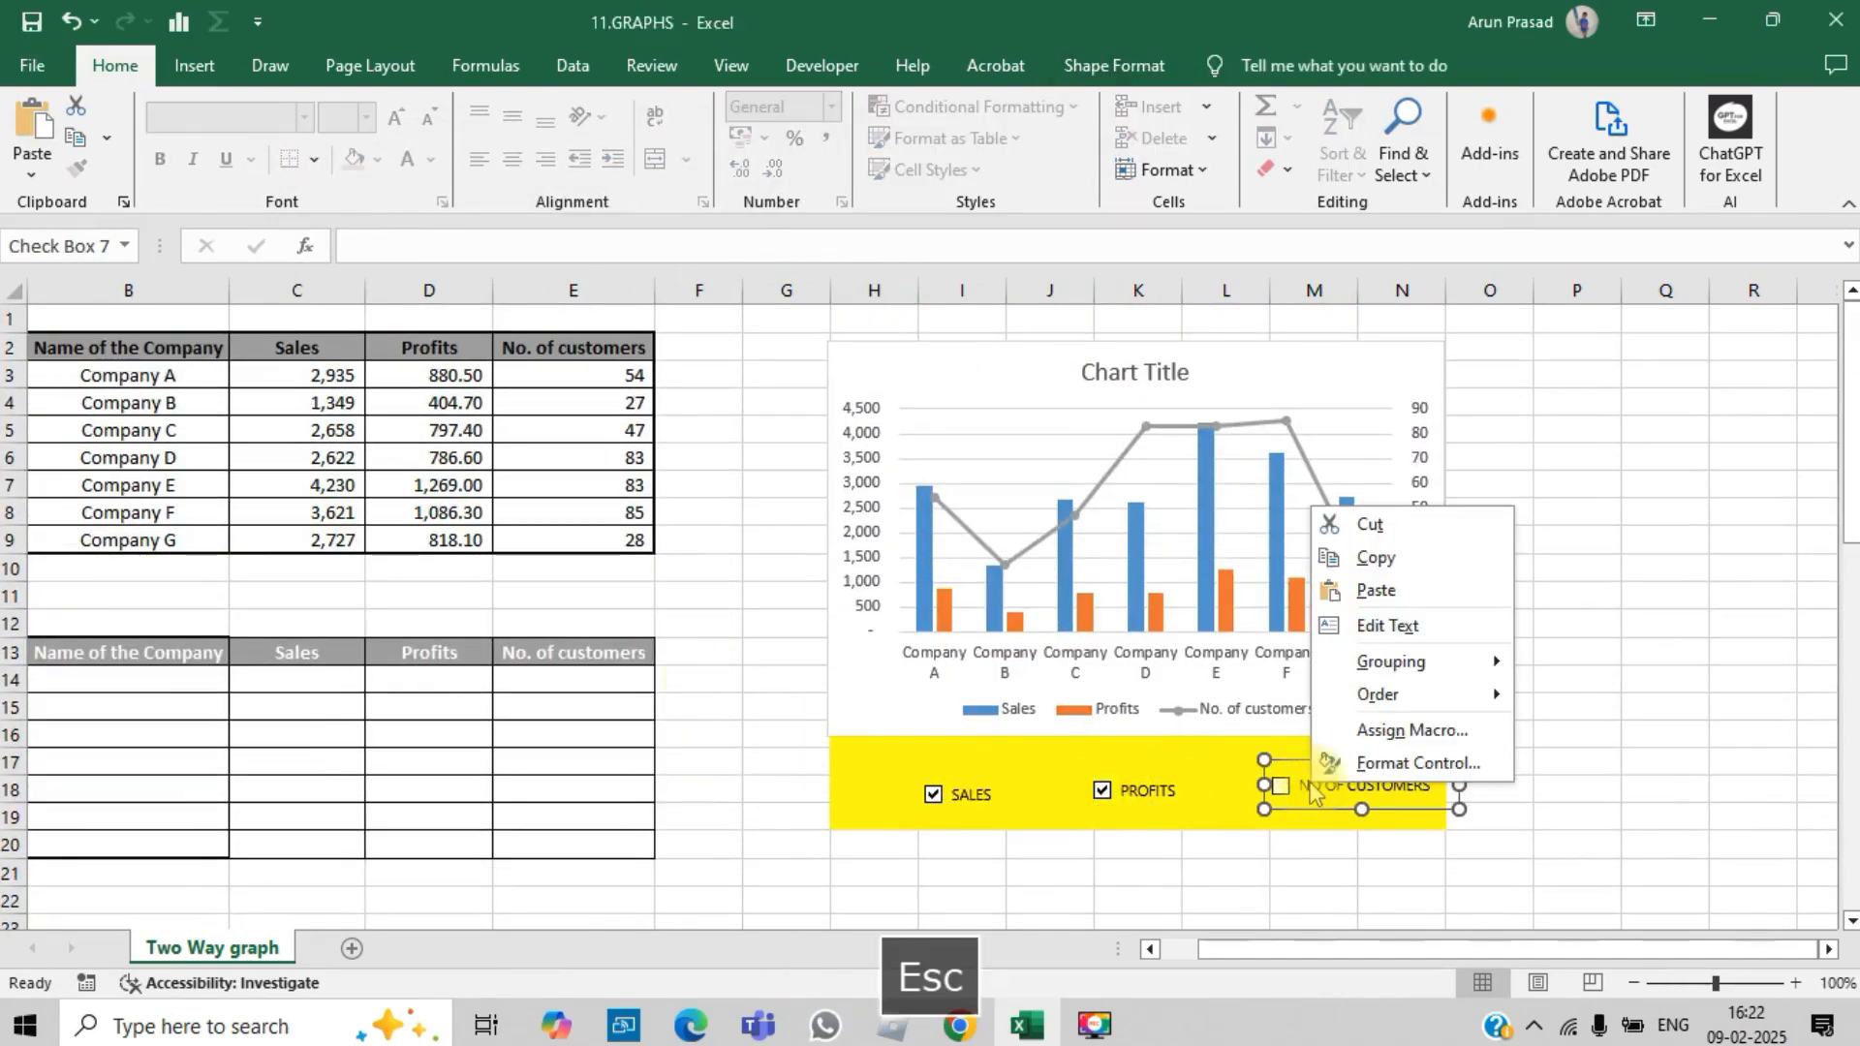
left_click(1415, 761)
left_click(373, 287)
left_click(425, 353)
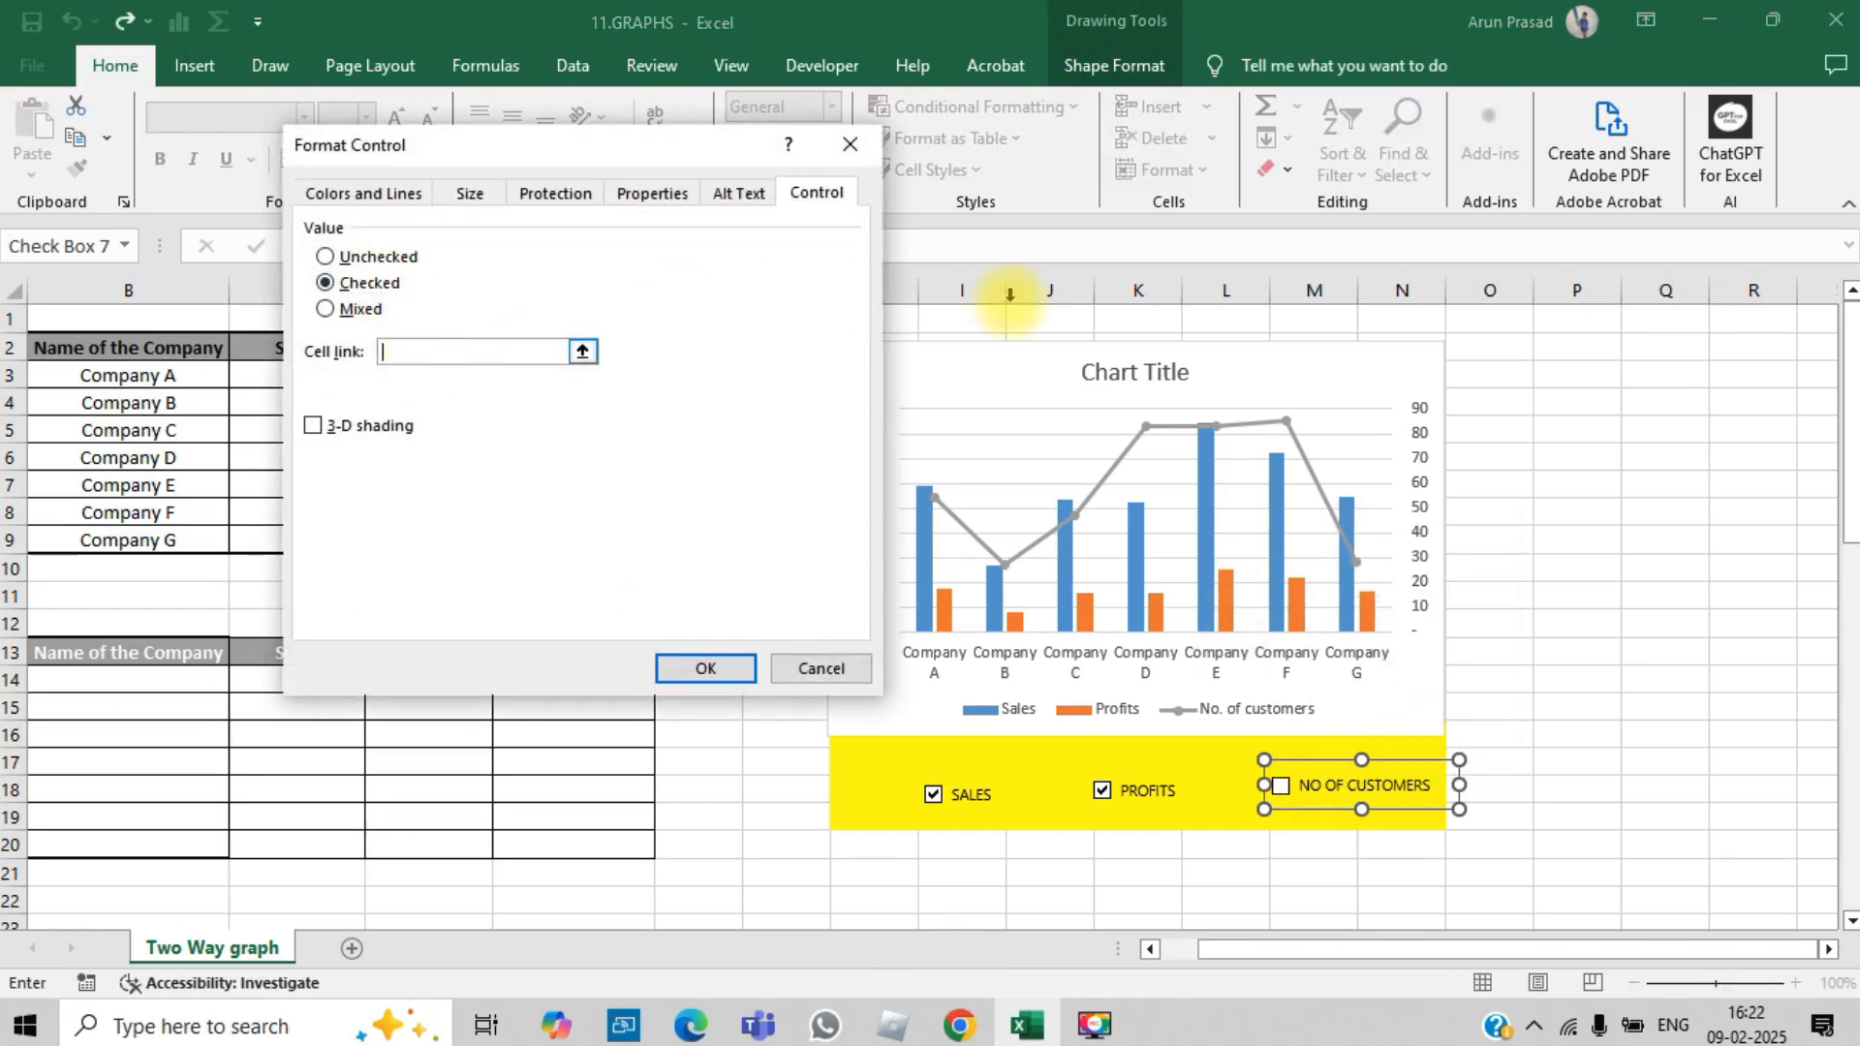
left_click(1609, 823)
key("Page_Down")
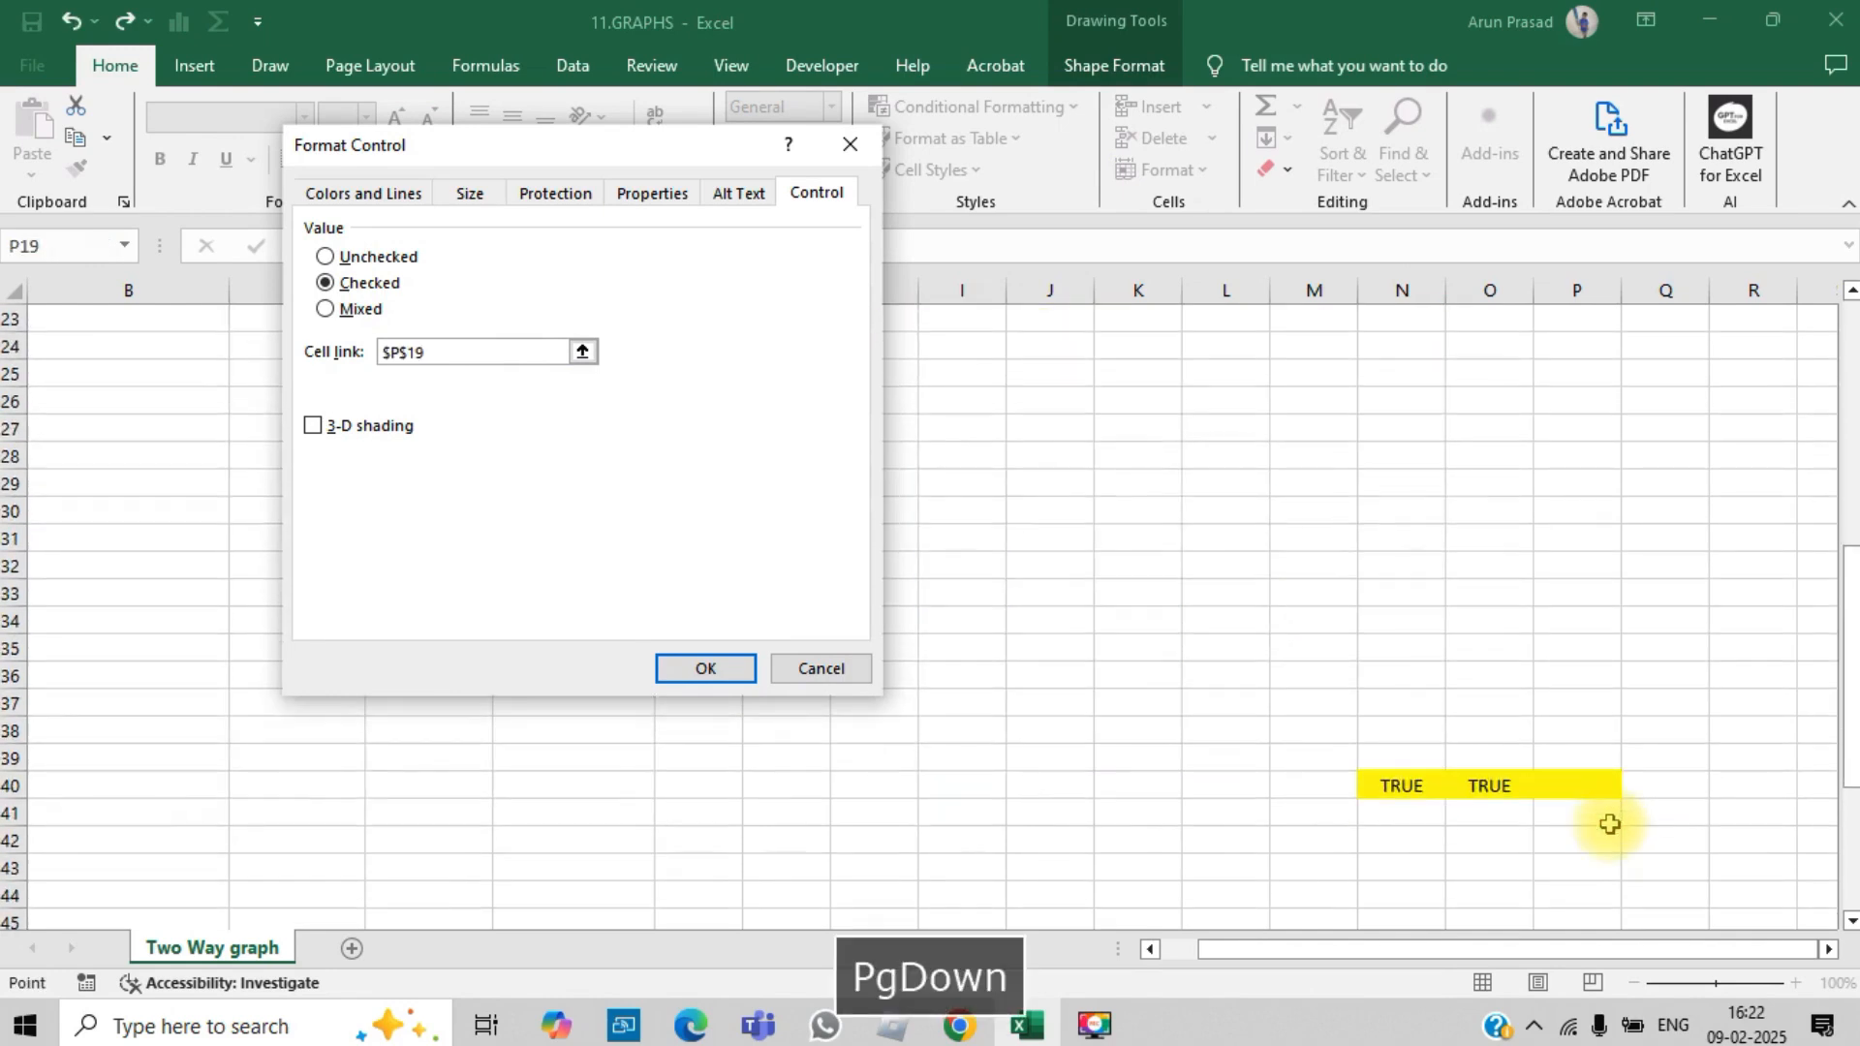
left_click(1579, 785)
left_click(705, 666)
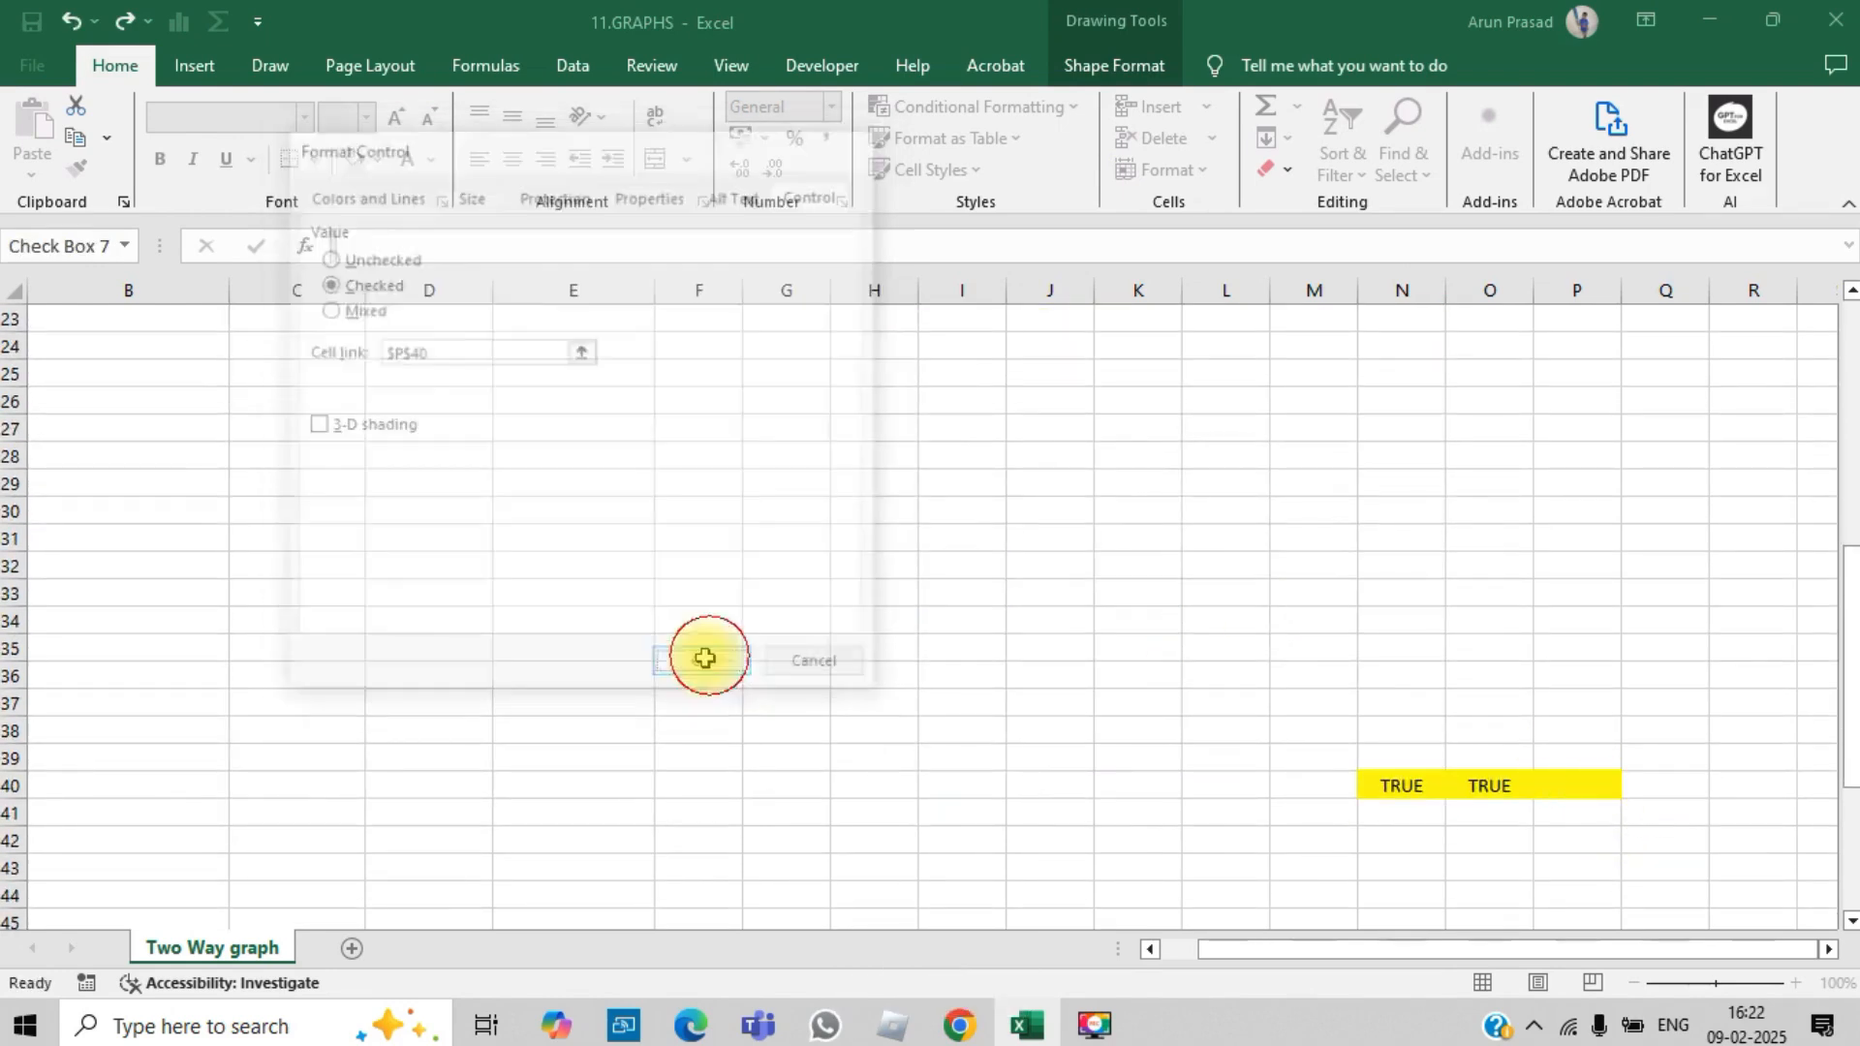
key("Page_Up")
left_click(1740, 620)
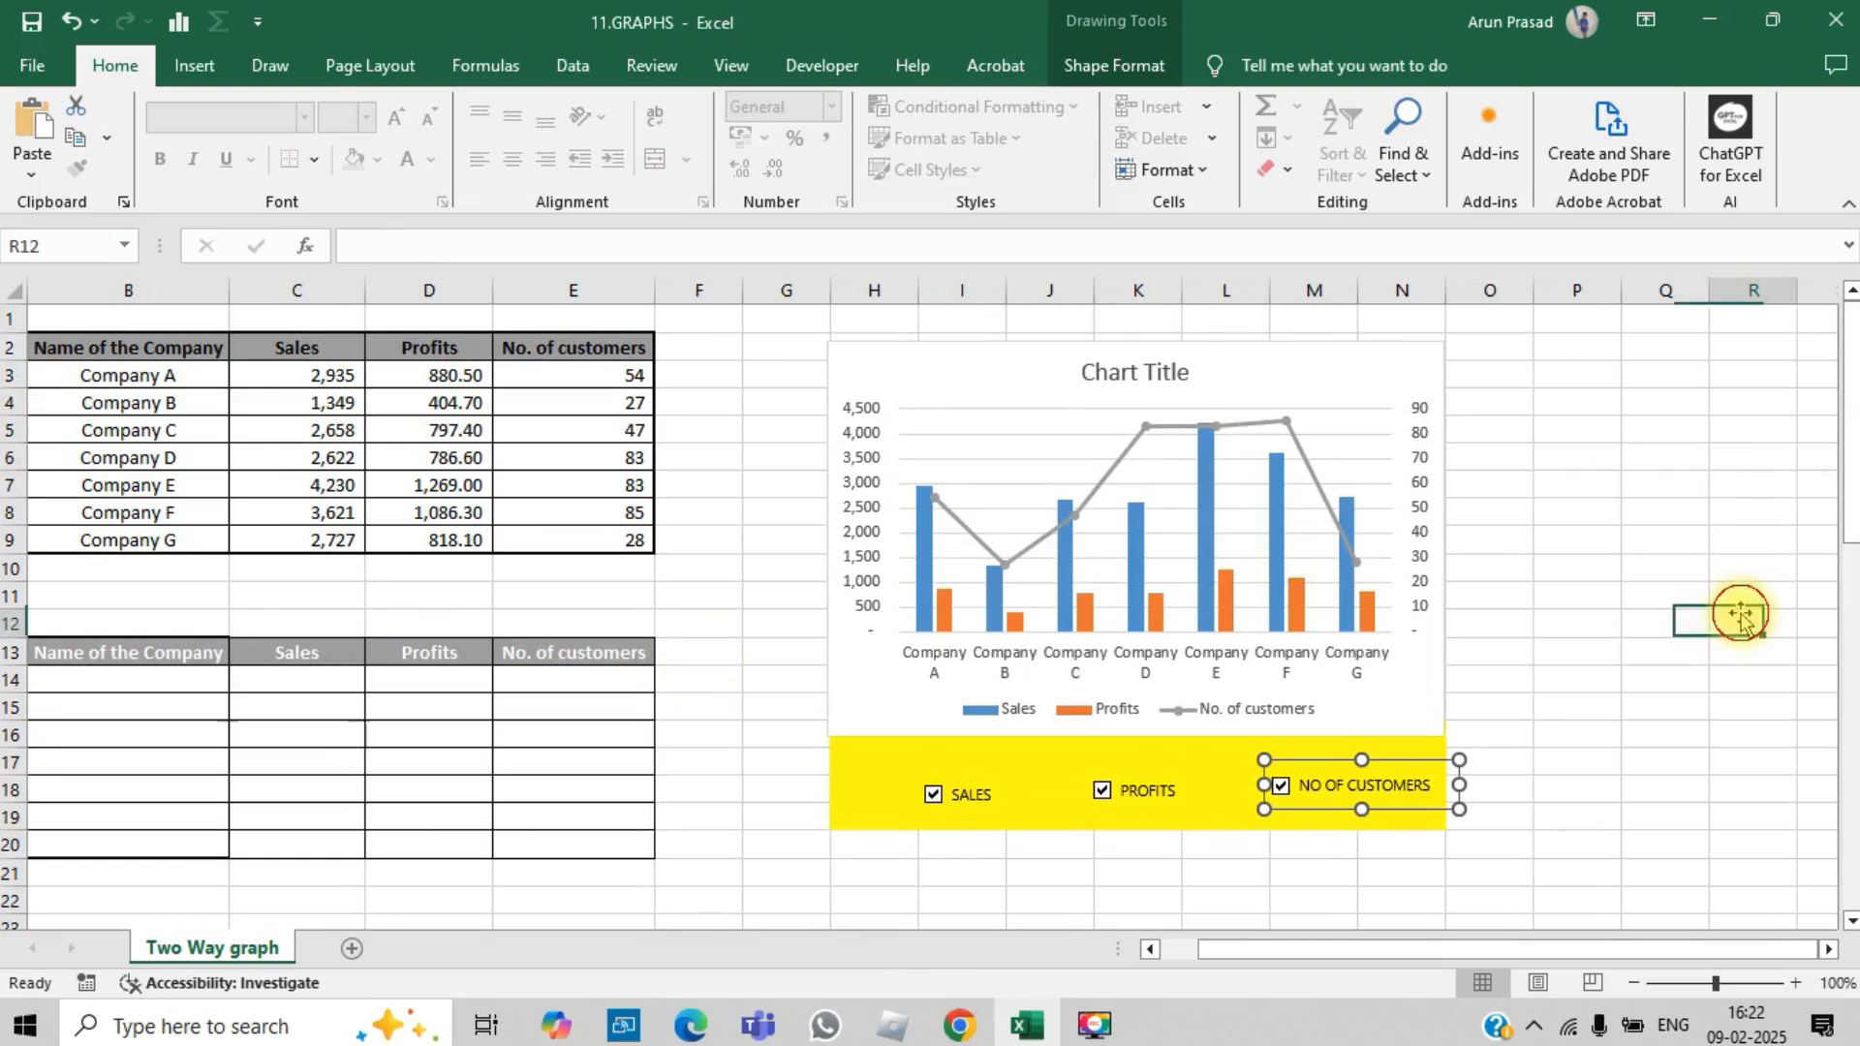
Step: Untick the SALES, PROFITS and NO OF CUSTOMERS check boxes and inspect how the linked cells N40:P40 respond
left_click_drag(1851, 412, 1849, 672)
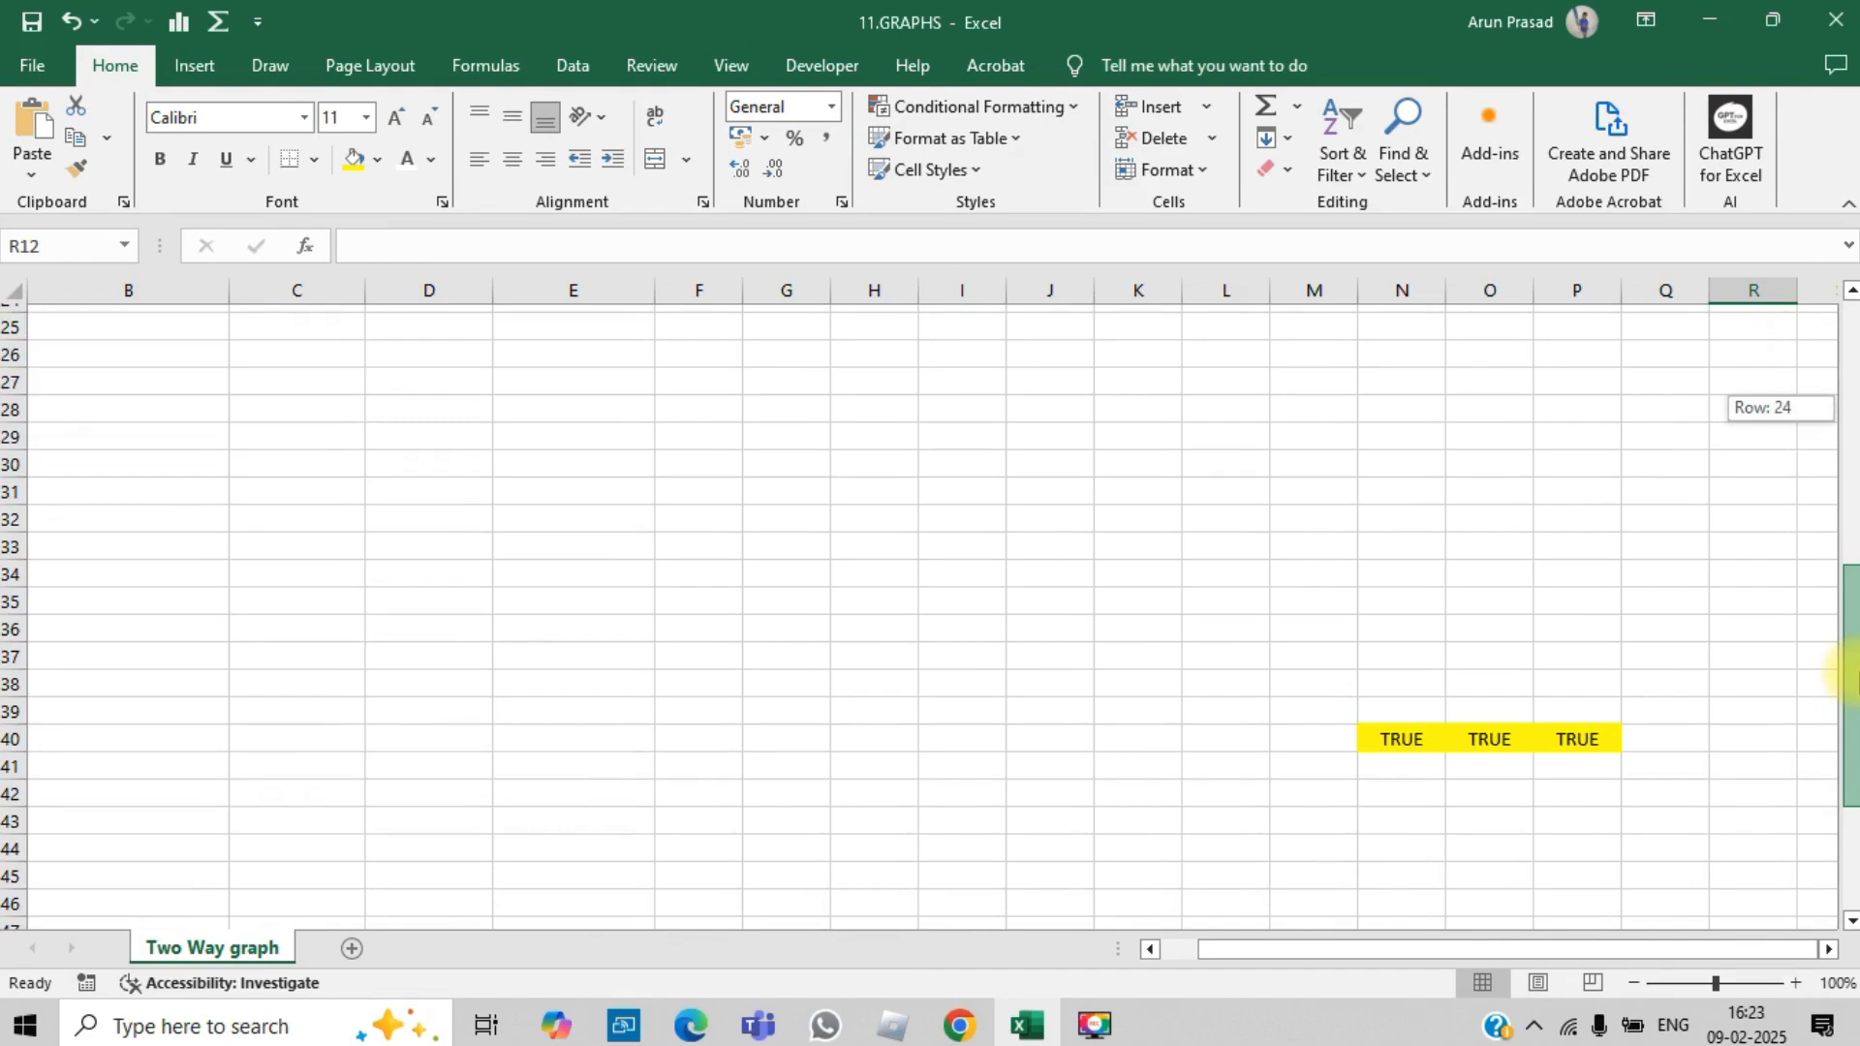
left_click_drag(1849, 672, 1825, 465)
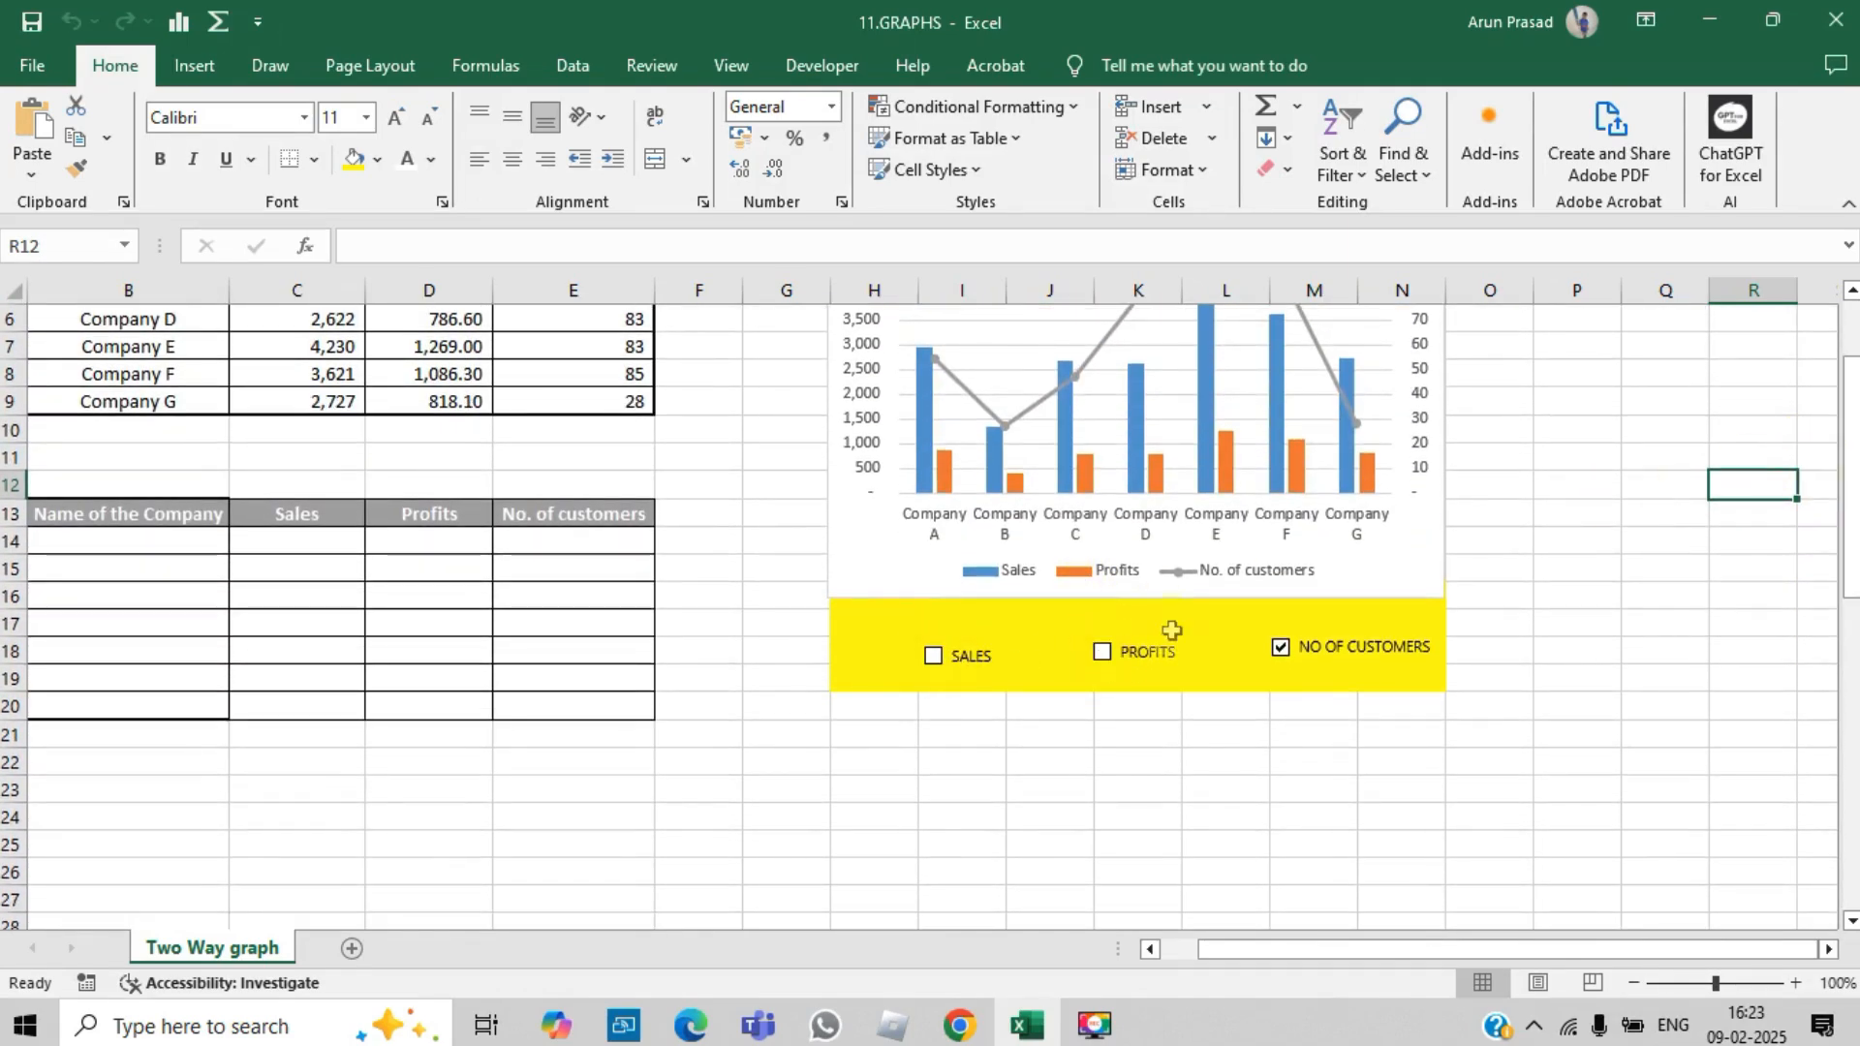
left_click(1278, 651)
left_click_drag(1848, 540, 1847, 804)
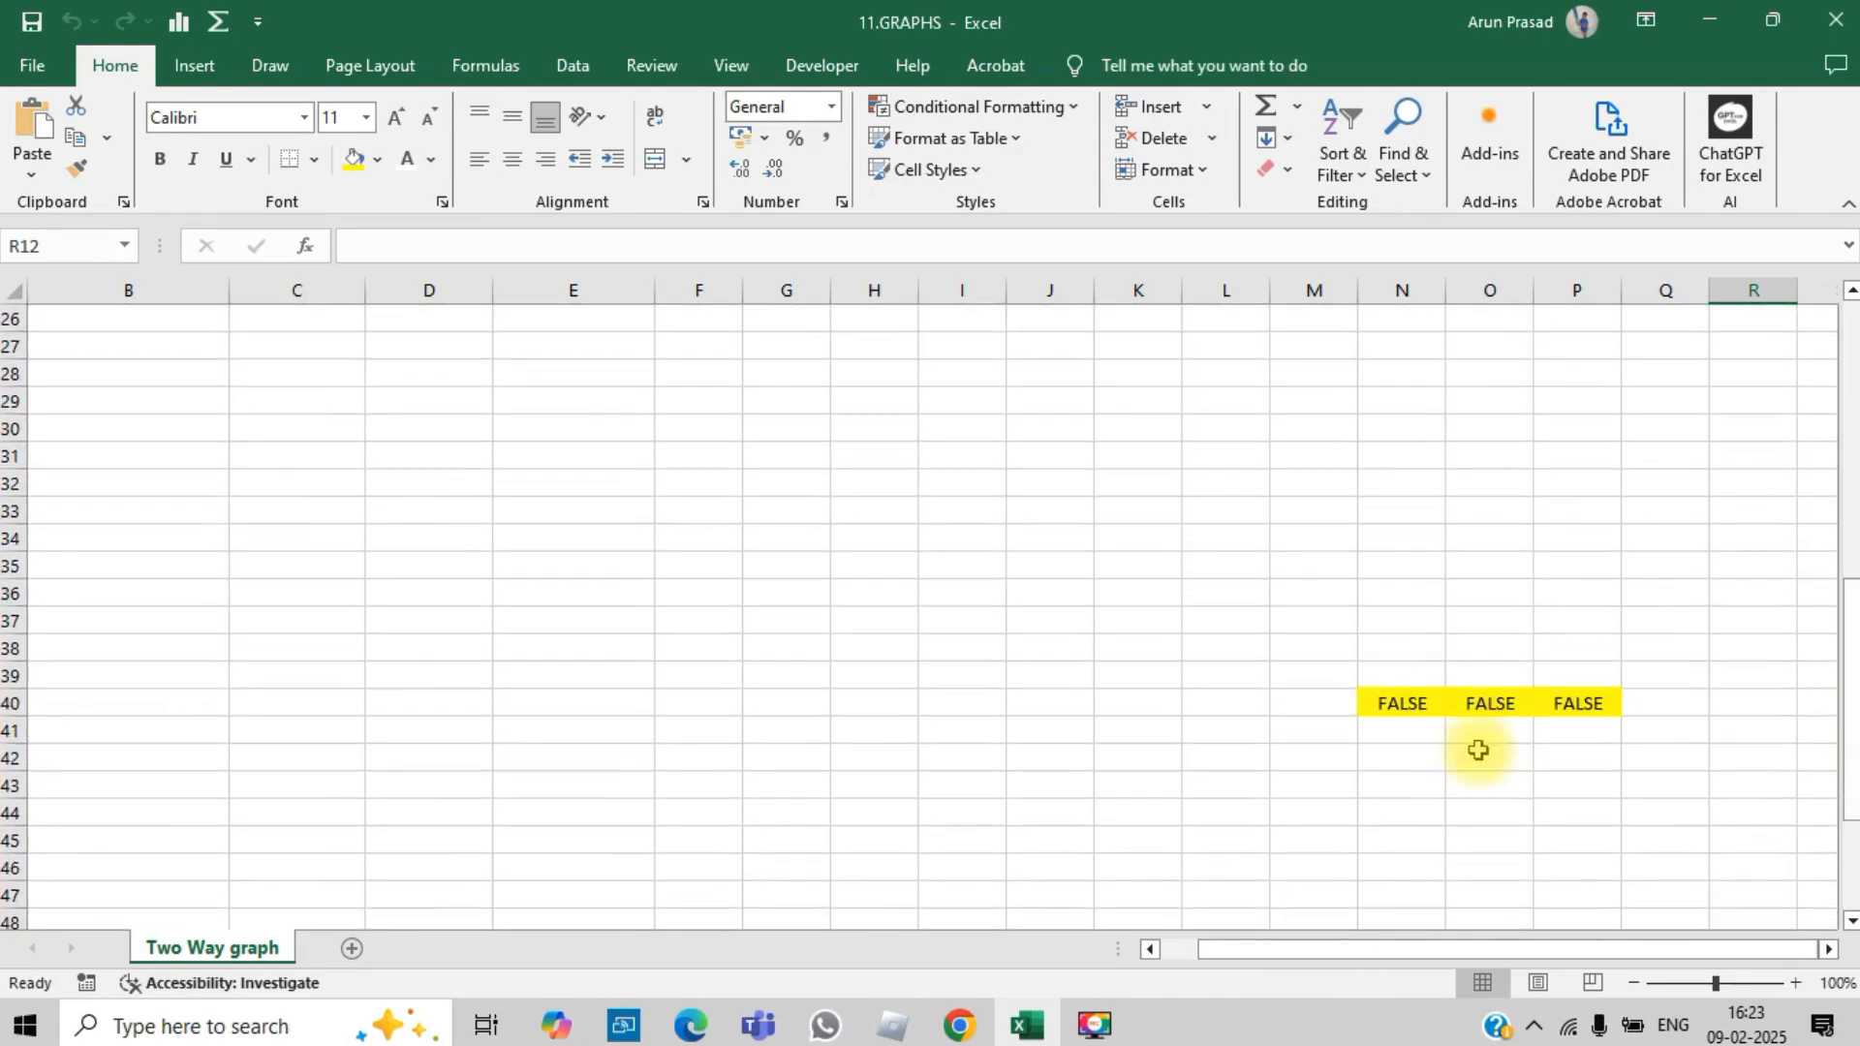
left_click_drag(1408, 701, 1621, 716)
key("Up")
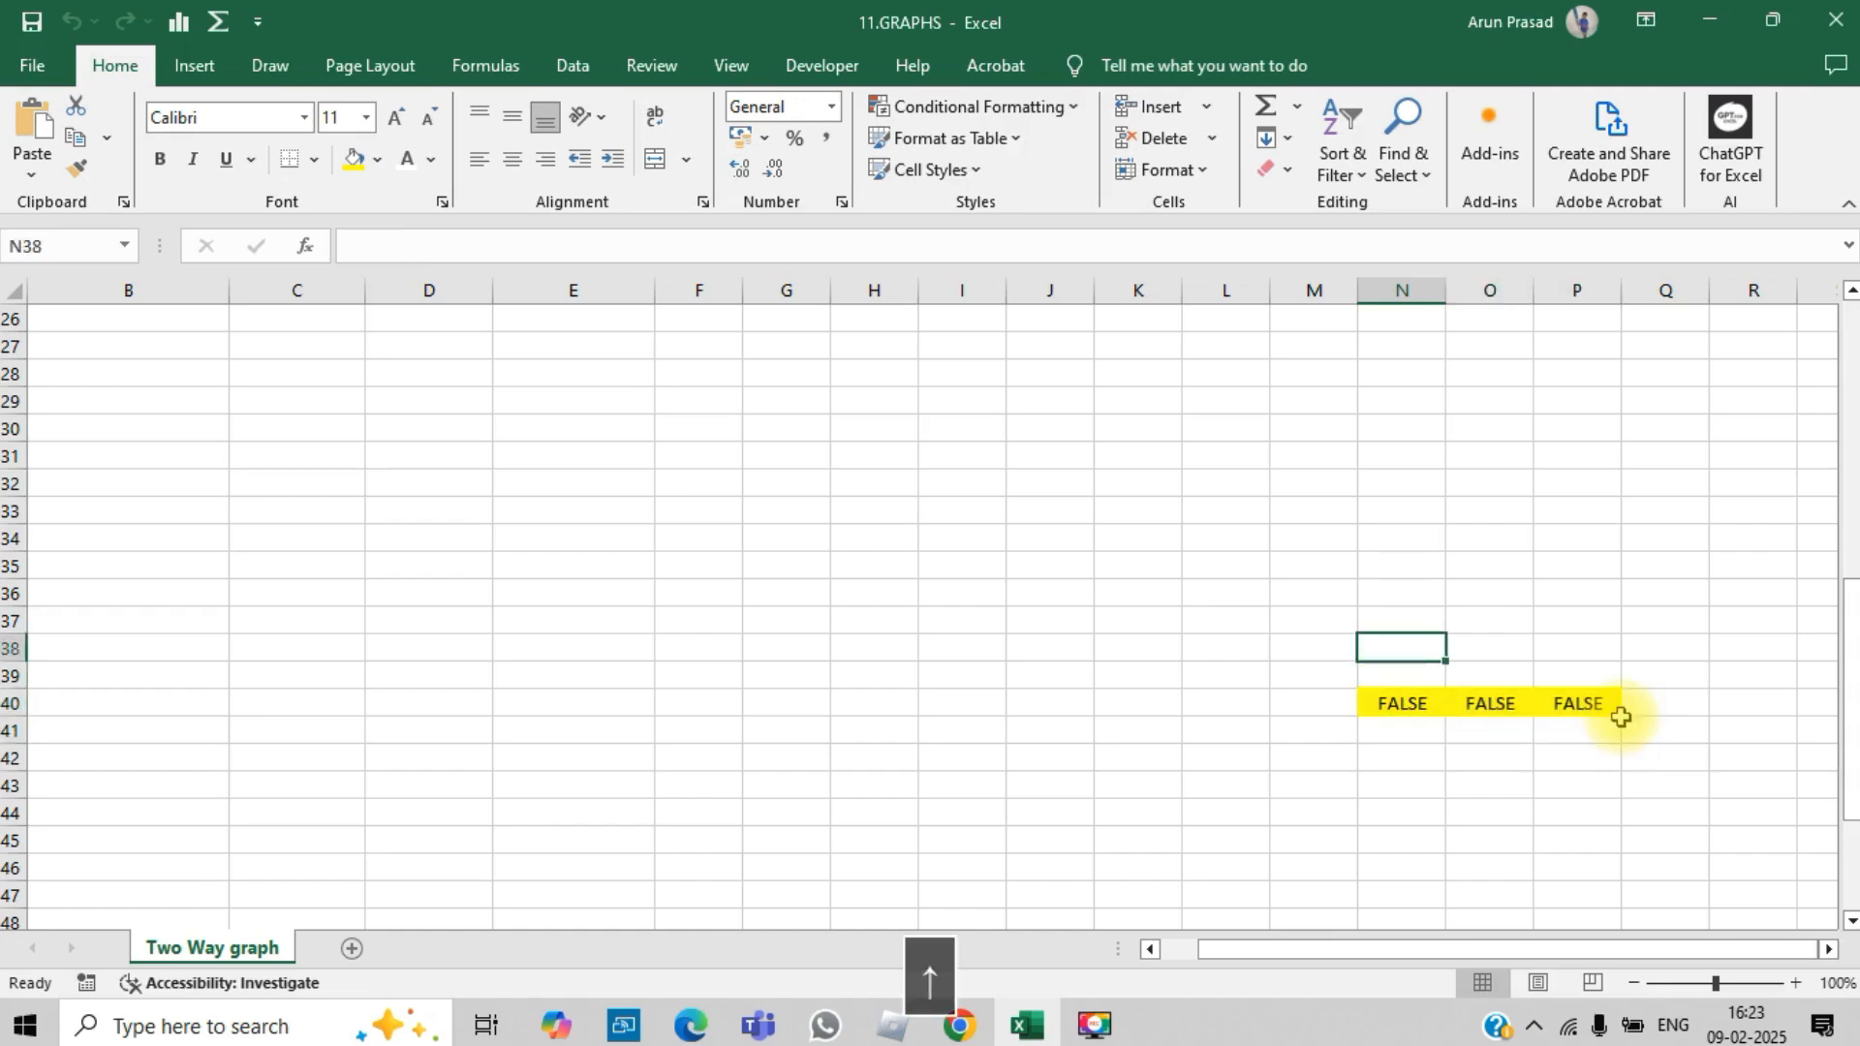
key("Page_Up")
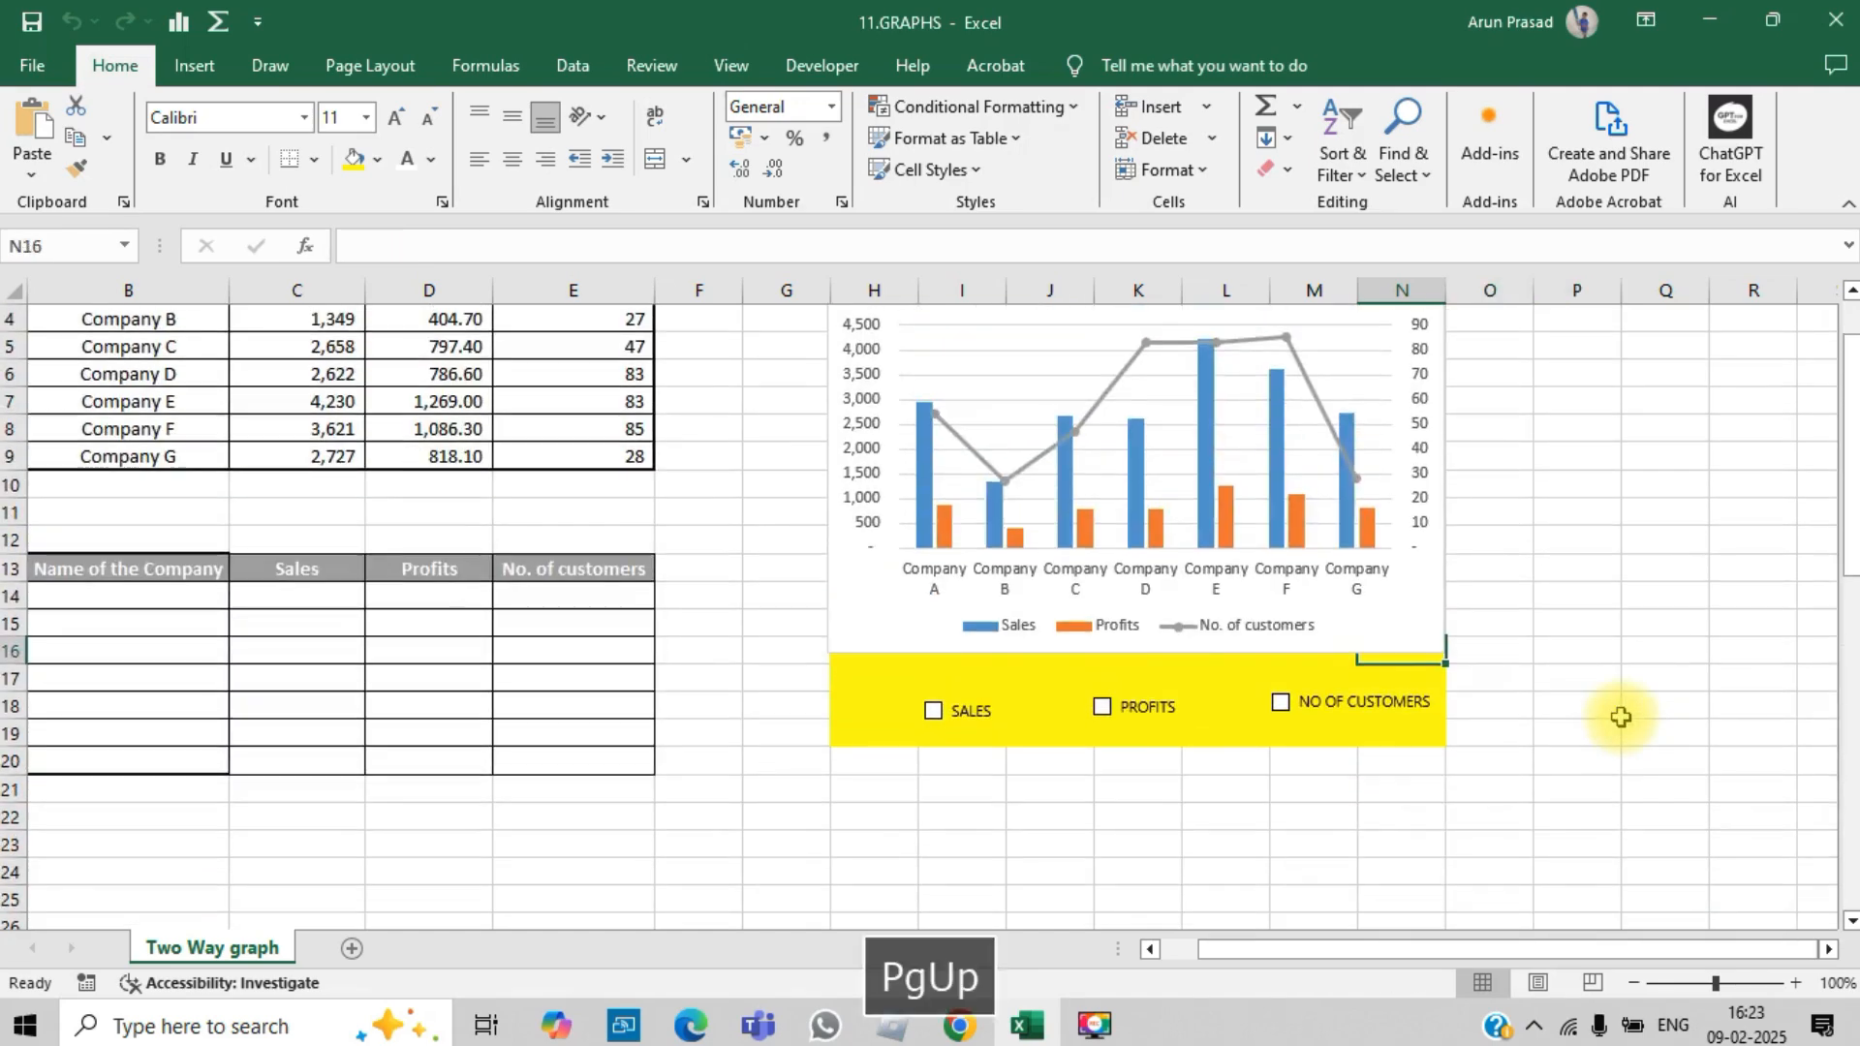
key("Page_Up")
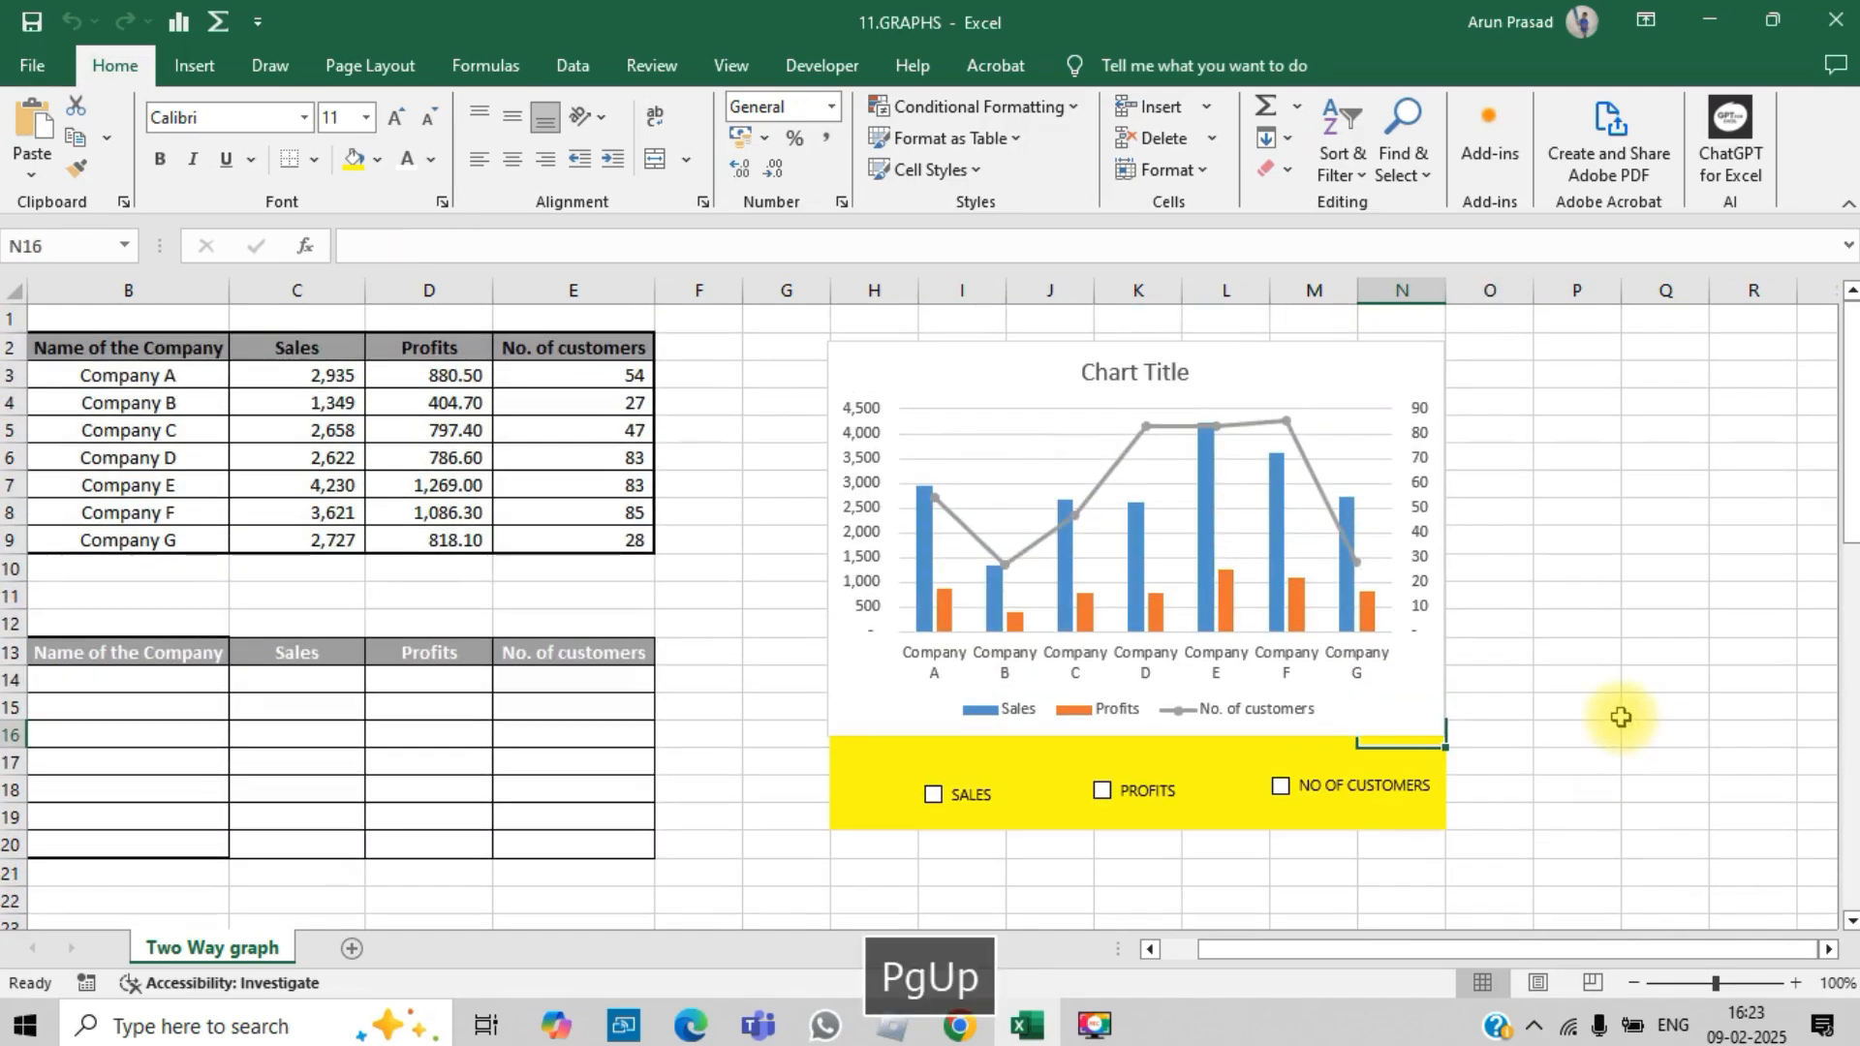
left_click(1173, 536)
key("Delete")
left_click(1743, 635)
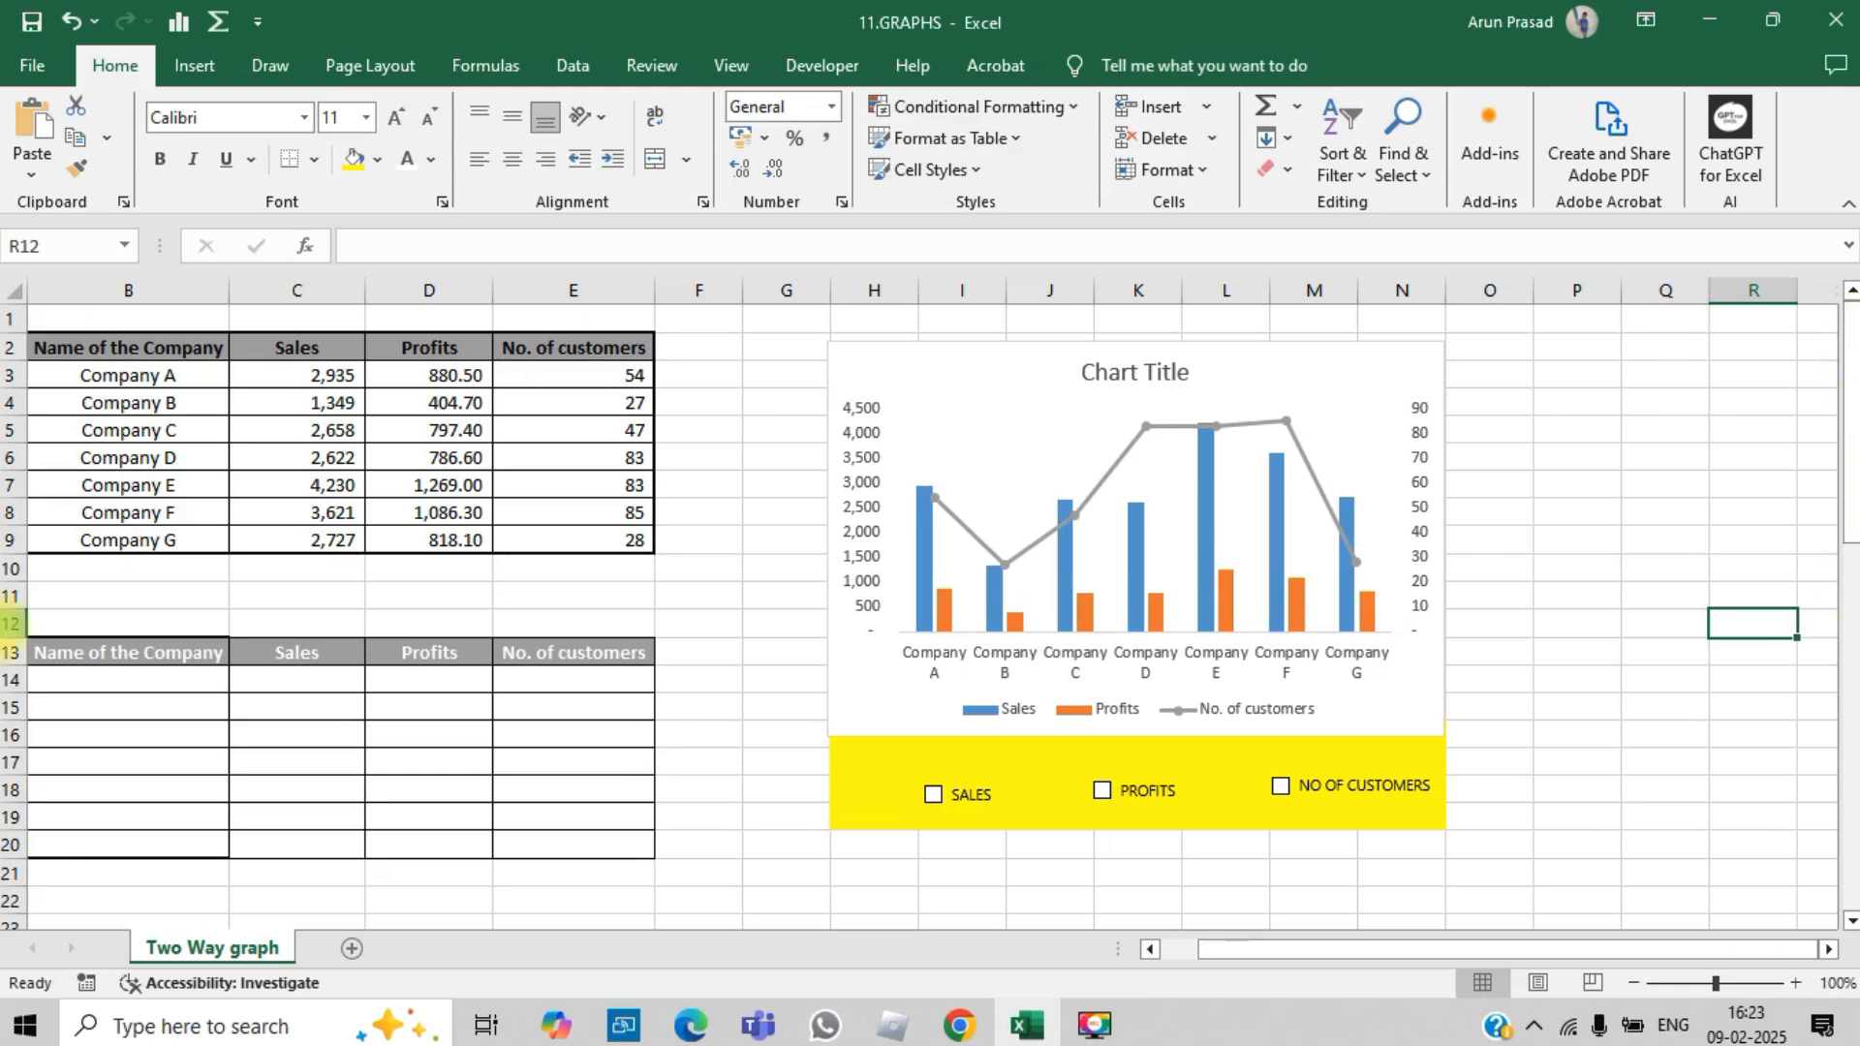
Step: Copy the company names from B3:B9 into B14:B20 of the lower table
left_click(116, 681)
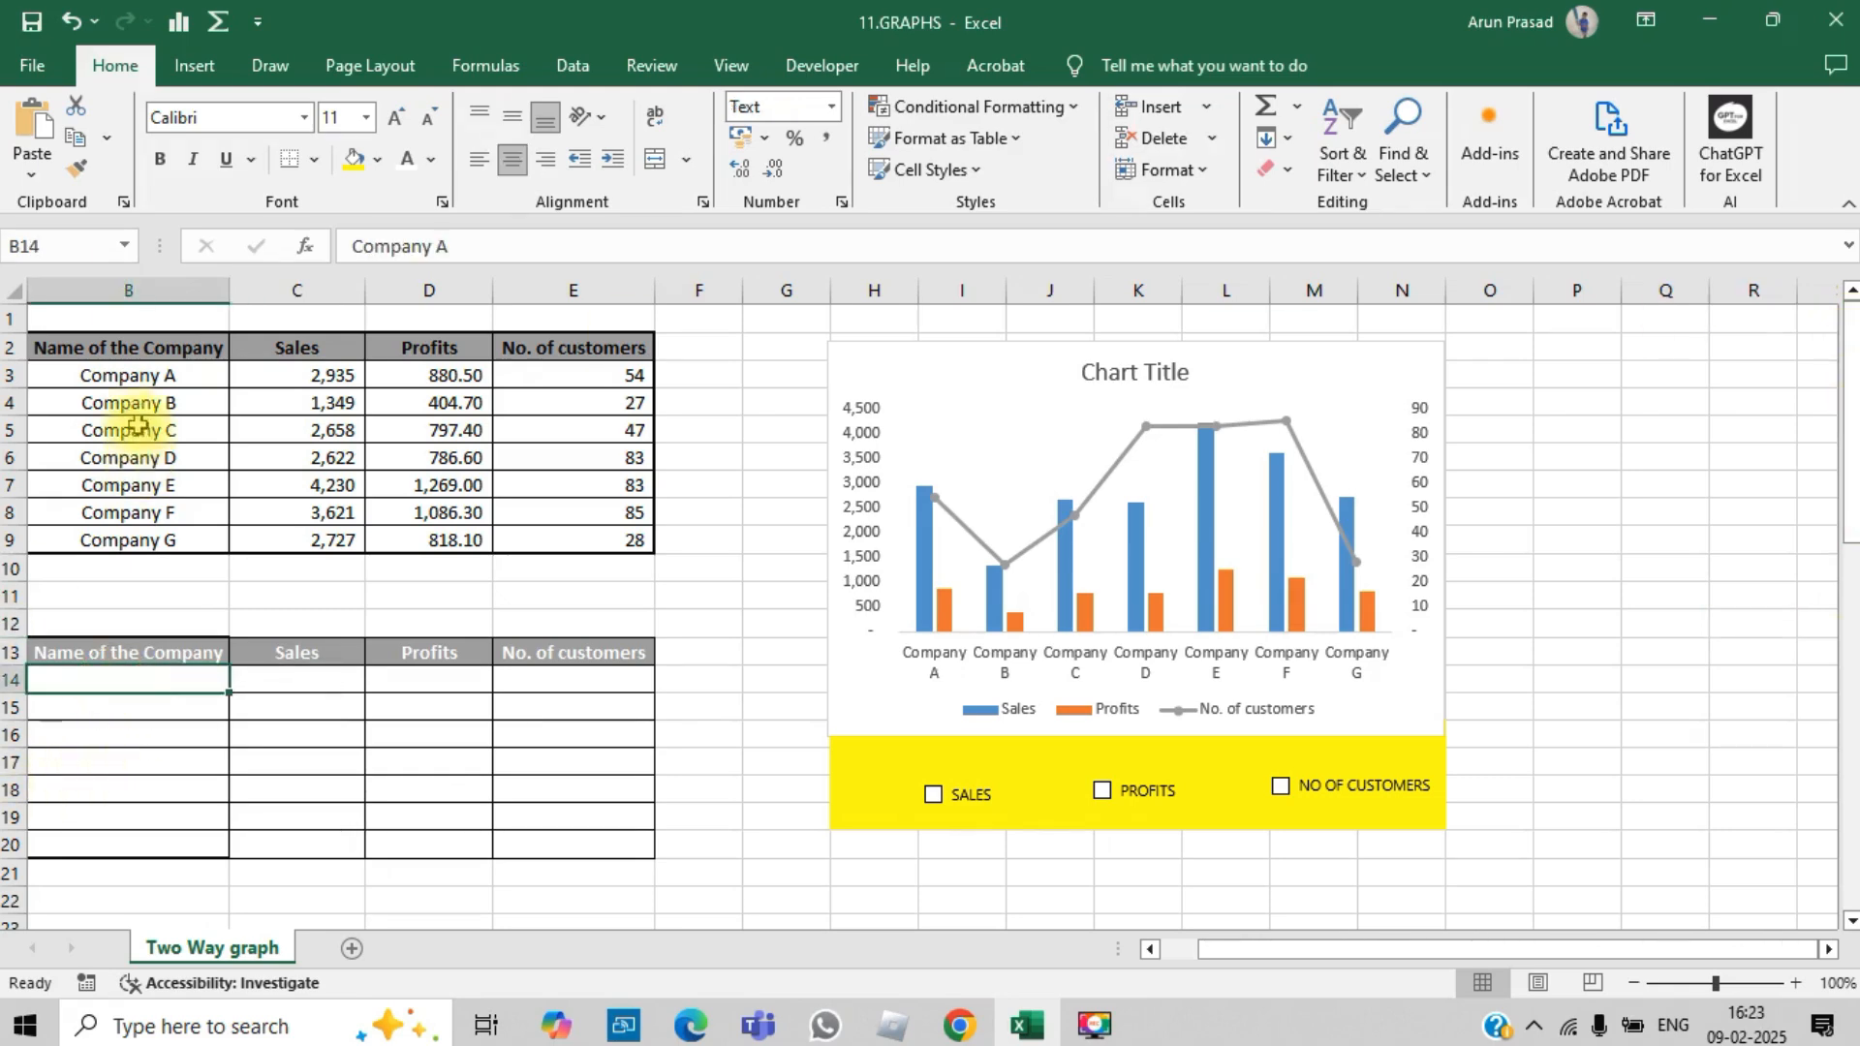
left_click_drag(125, 378, 132, 539)
key("ctrl+c")
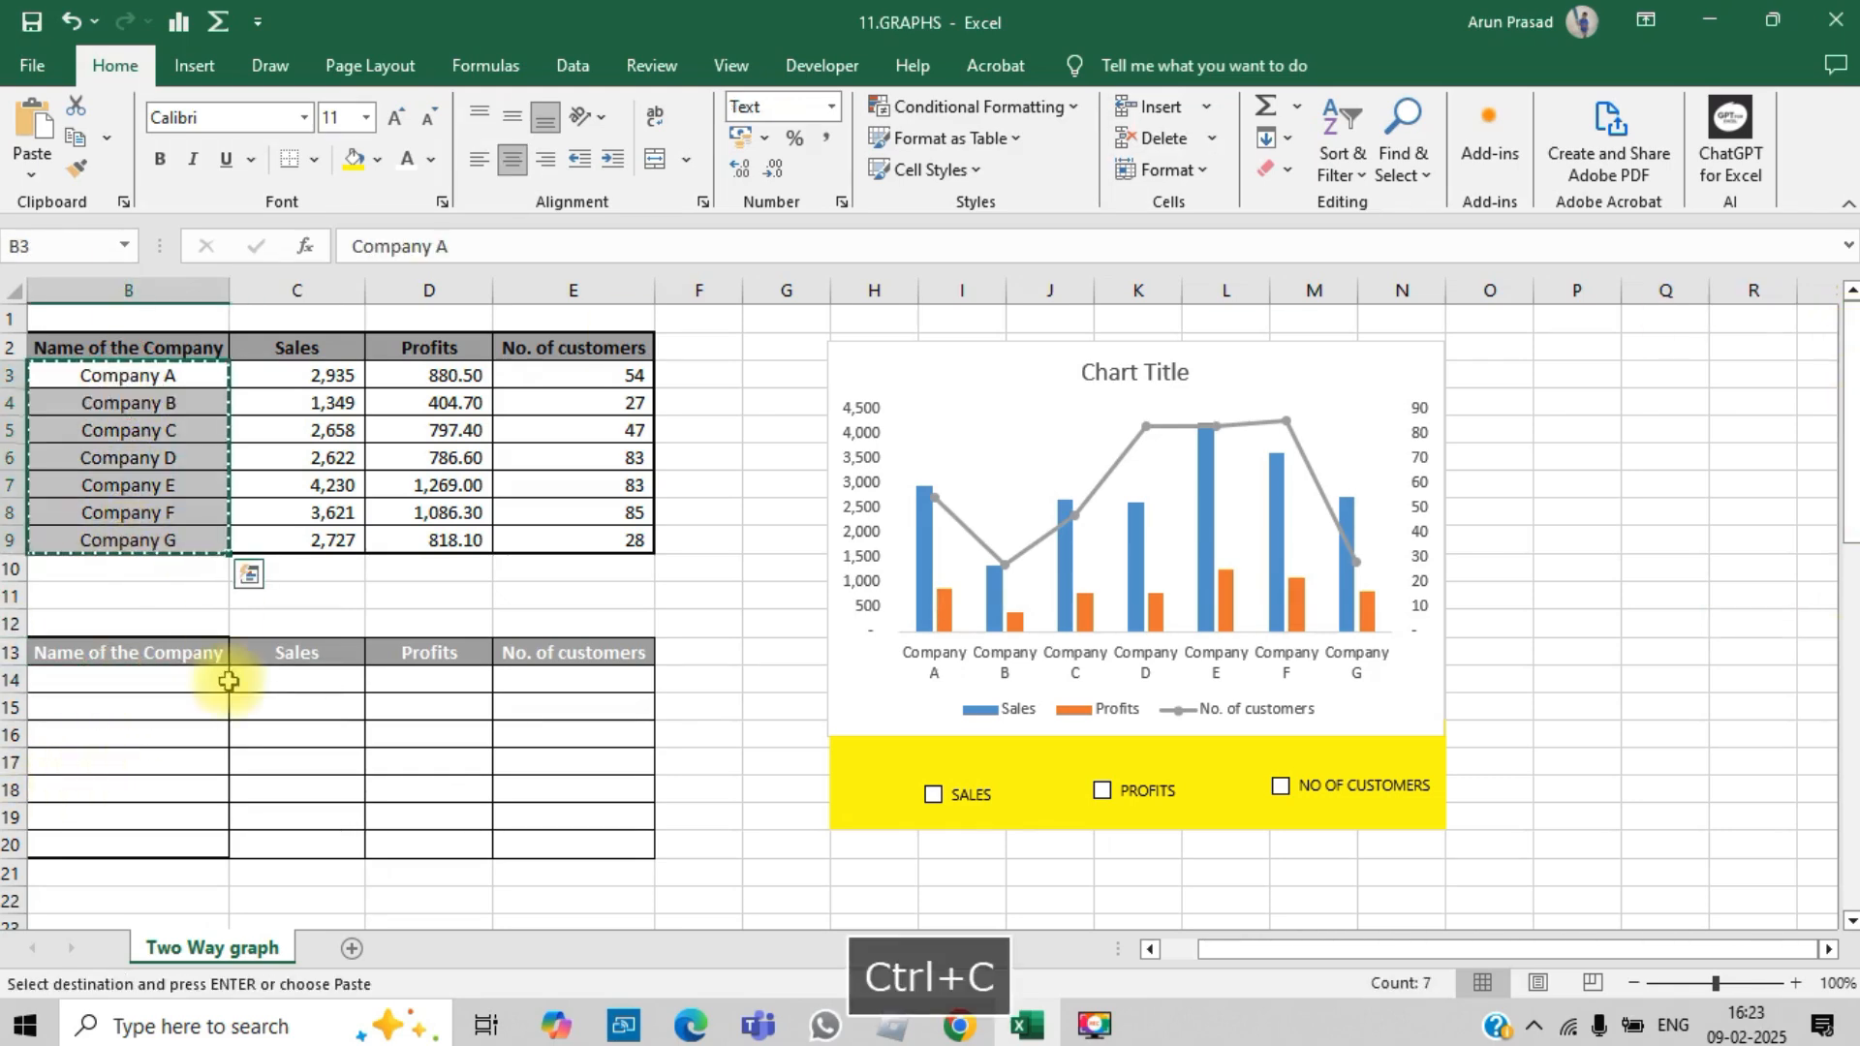
left_click(180, 684)
key("ctrl+v")
Step: Clear the Sales, Profits and No. of customers cells C14:E20 in the lower table
left_click_drag(299, 684, 526, 846)
key("Delete")
key("Up")
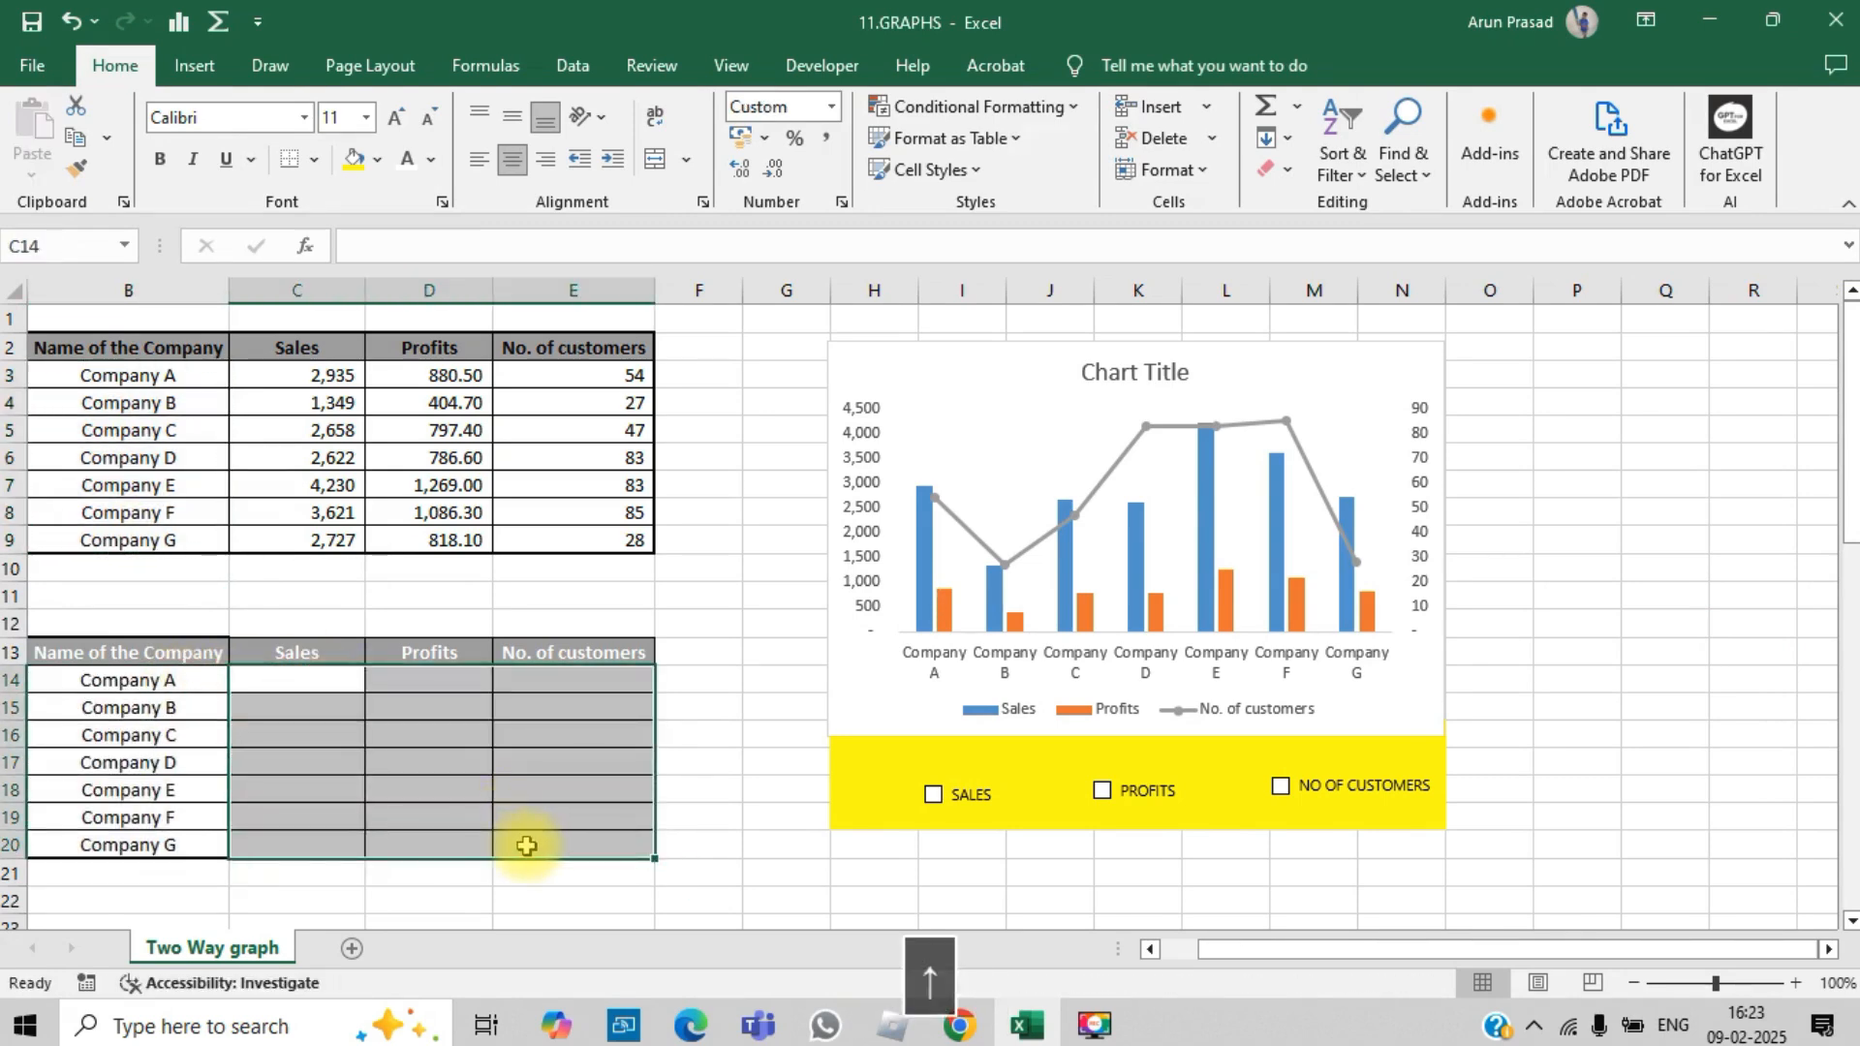
key("Down")
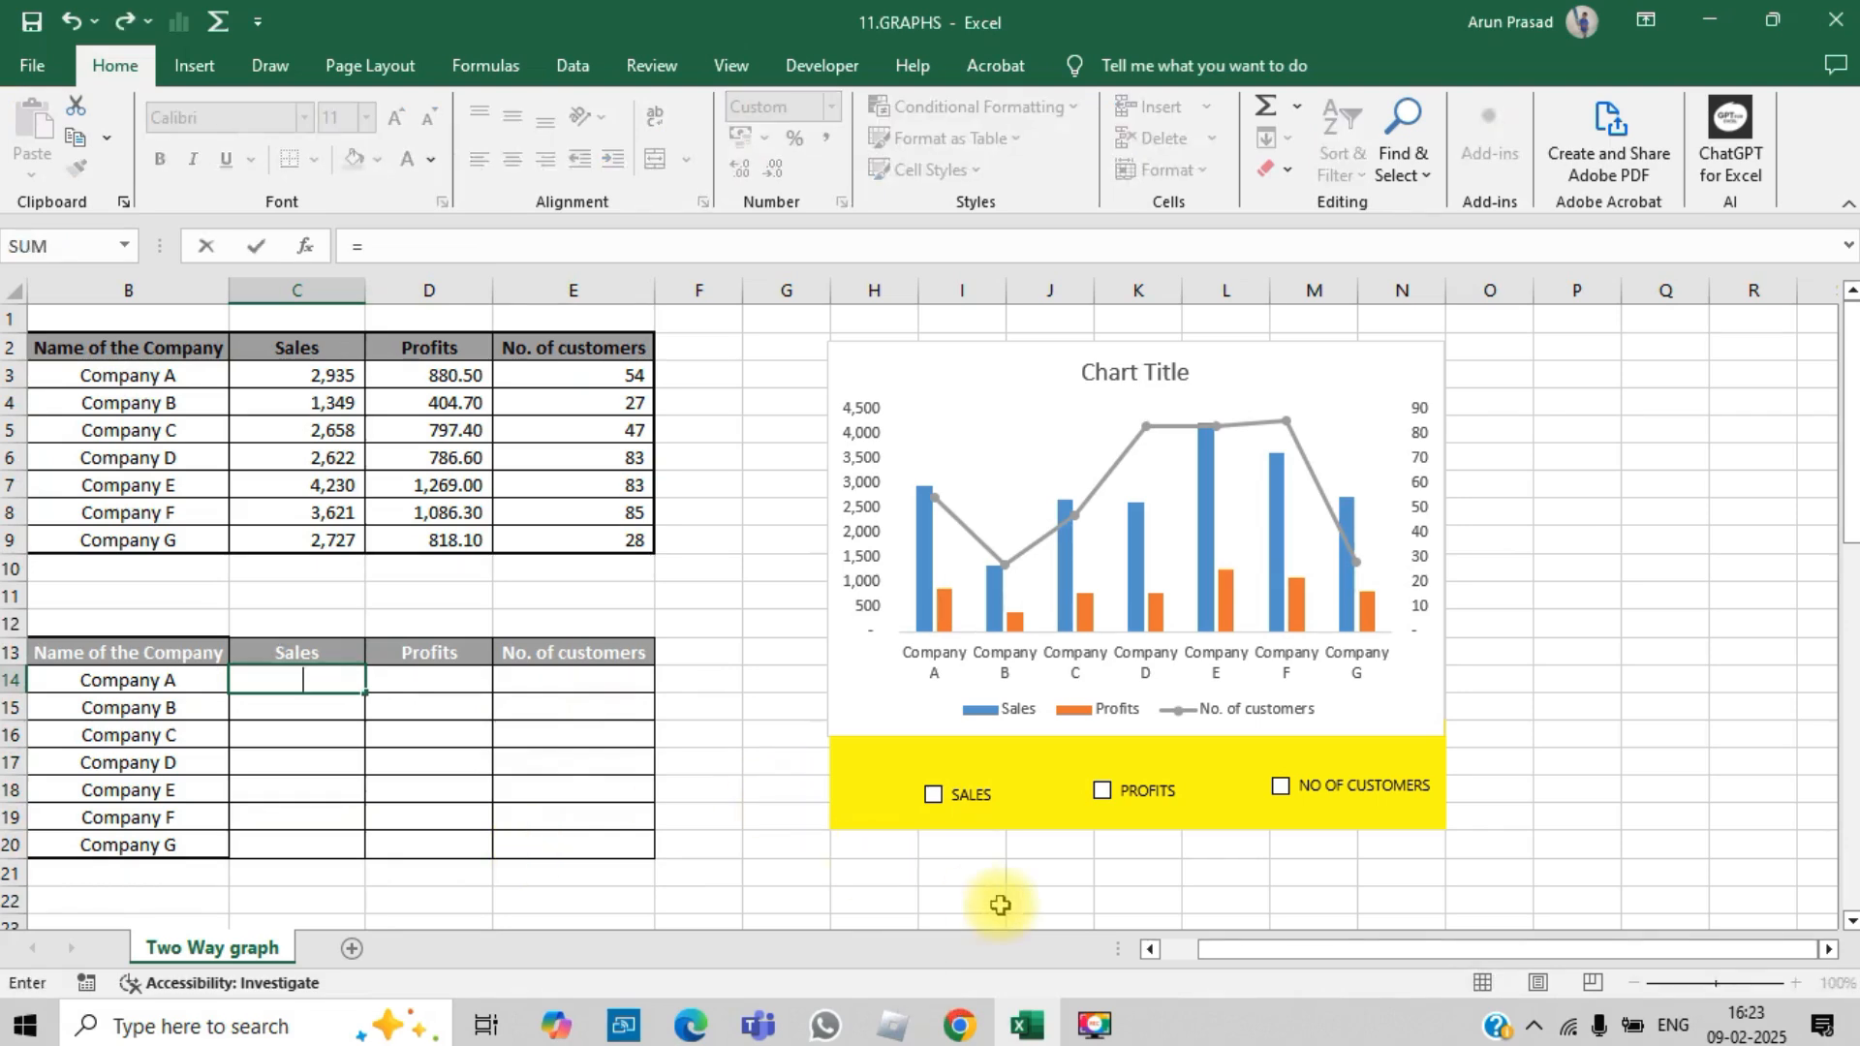
key("Escape")
Step: Tick the SALES check box and try to start a formula in cell C14
left_click(933, 796)
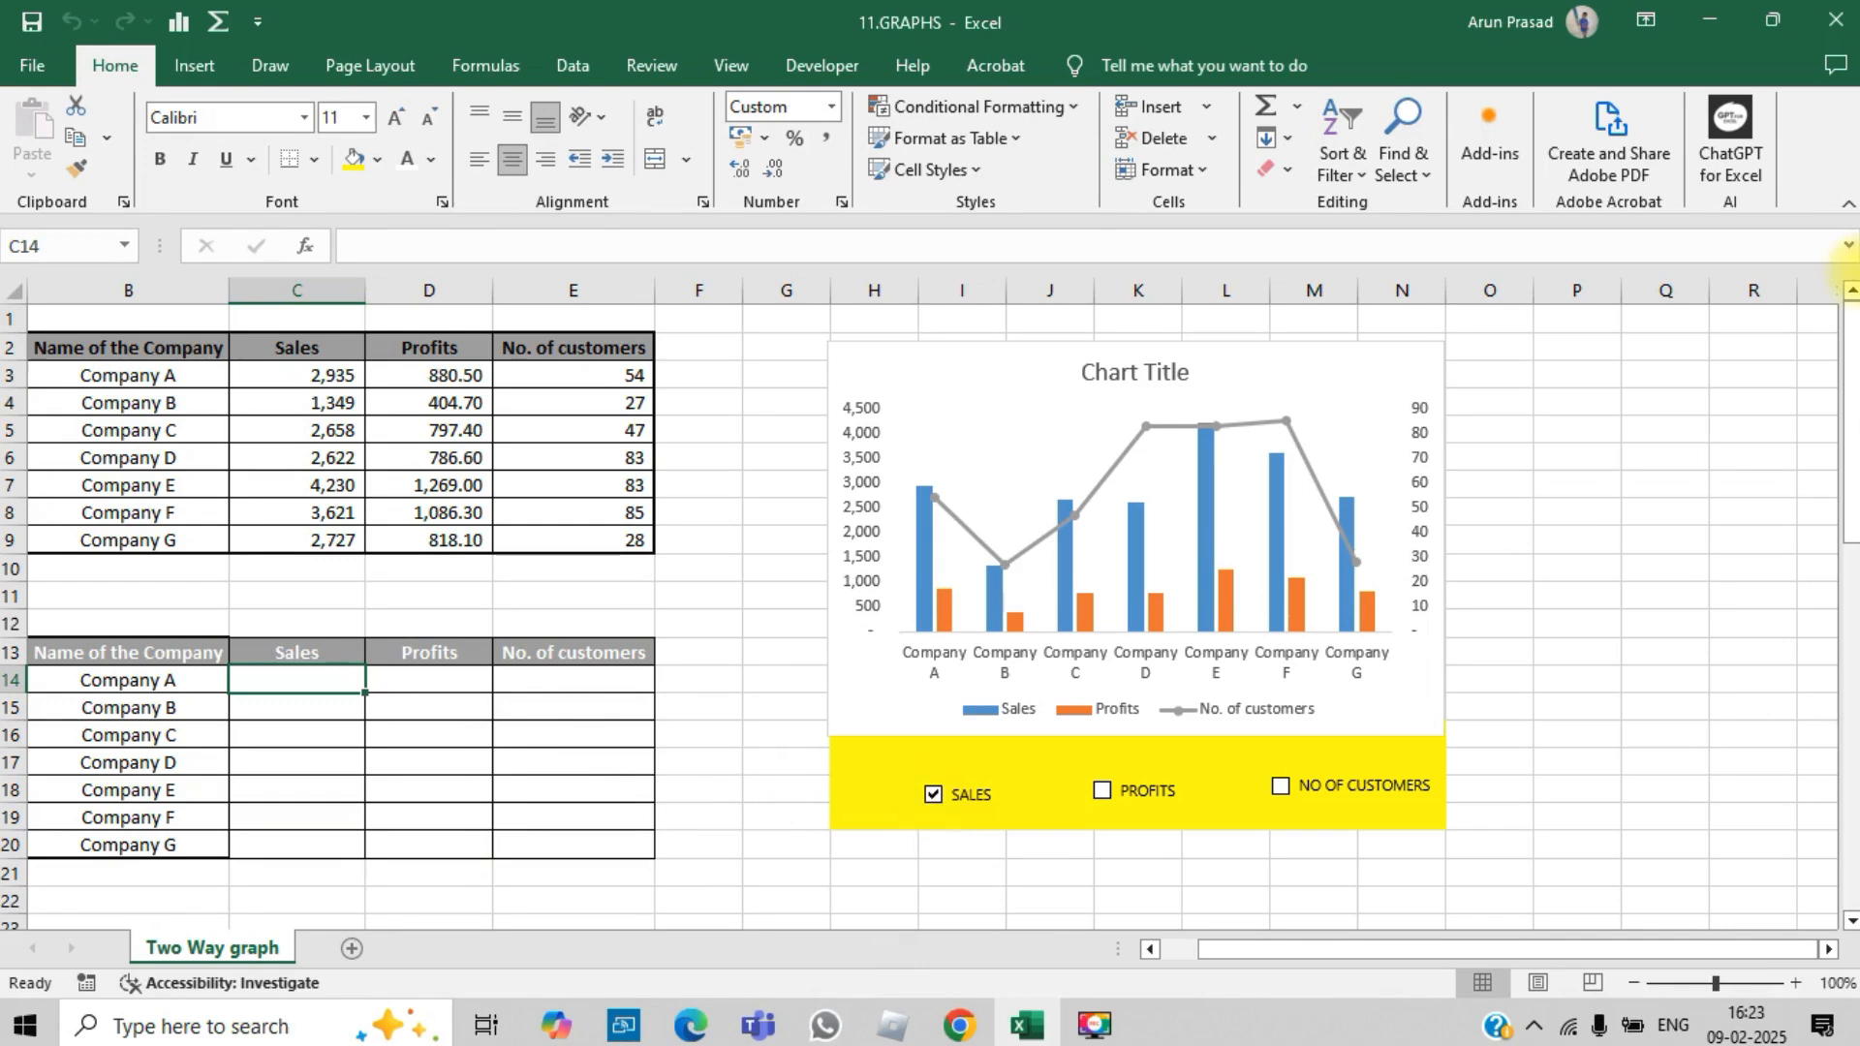
mouse_move(1850, 295)
left_mouse_down()
mouse_move(1850, 532)
mouse_move(1852, 329)
left_mouse_up()
type("=IF")
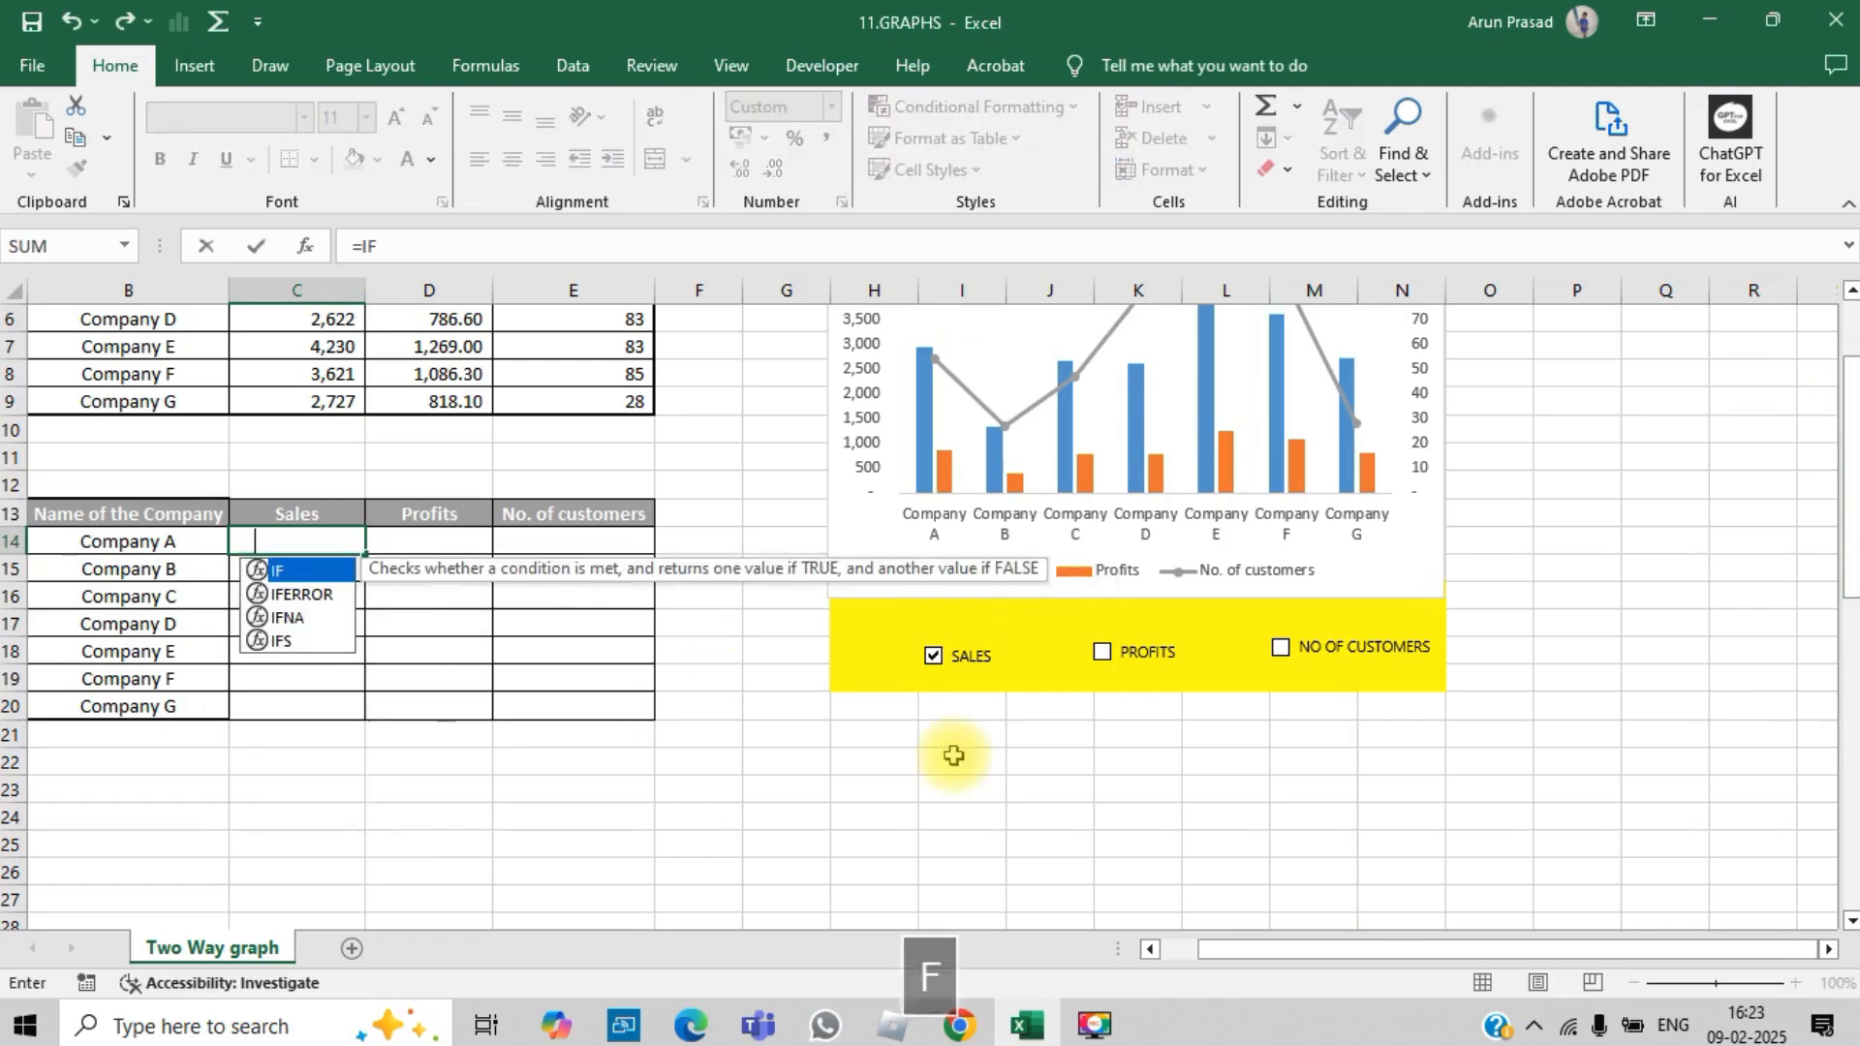
key("Escape")
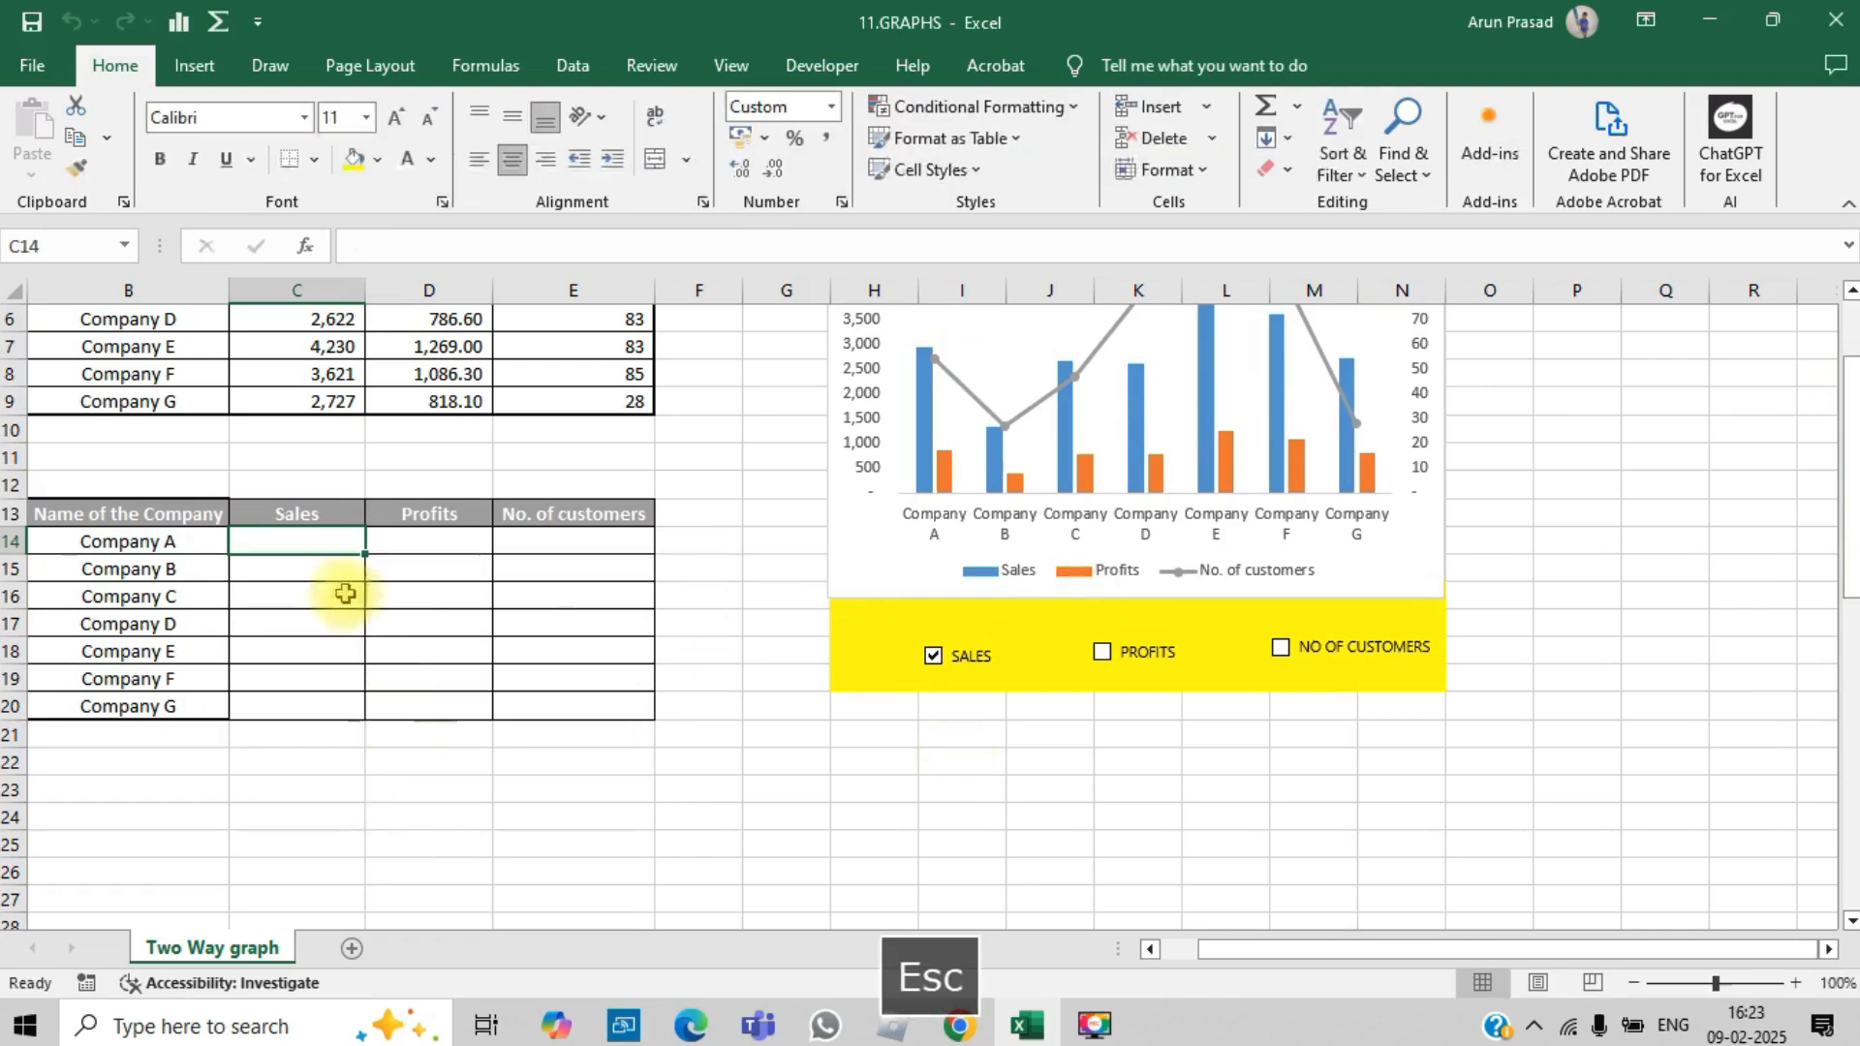
Step: Set the font colour of cells C14:E20 in the lower table to black
left_click_drag(311, 534, 526, 699)
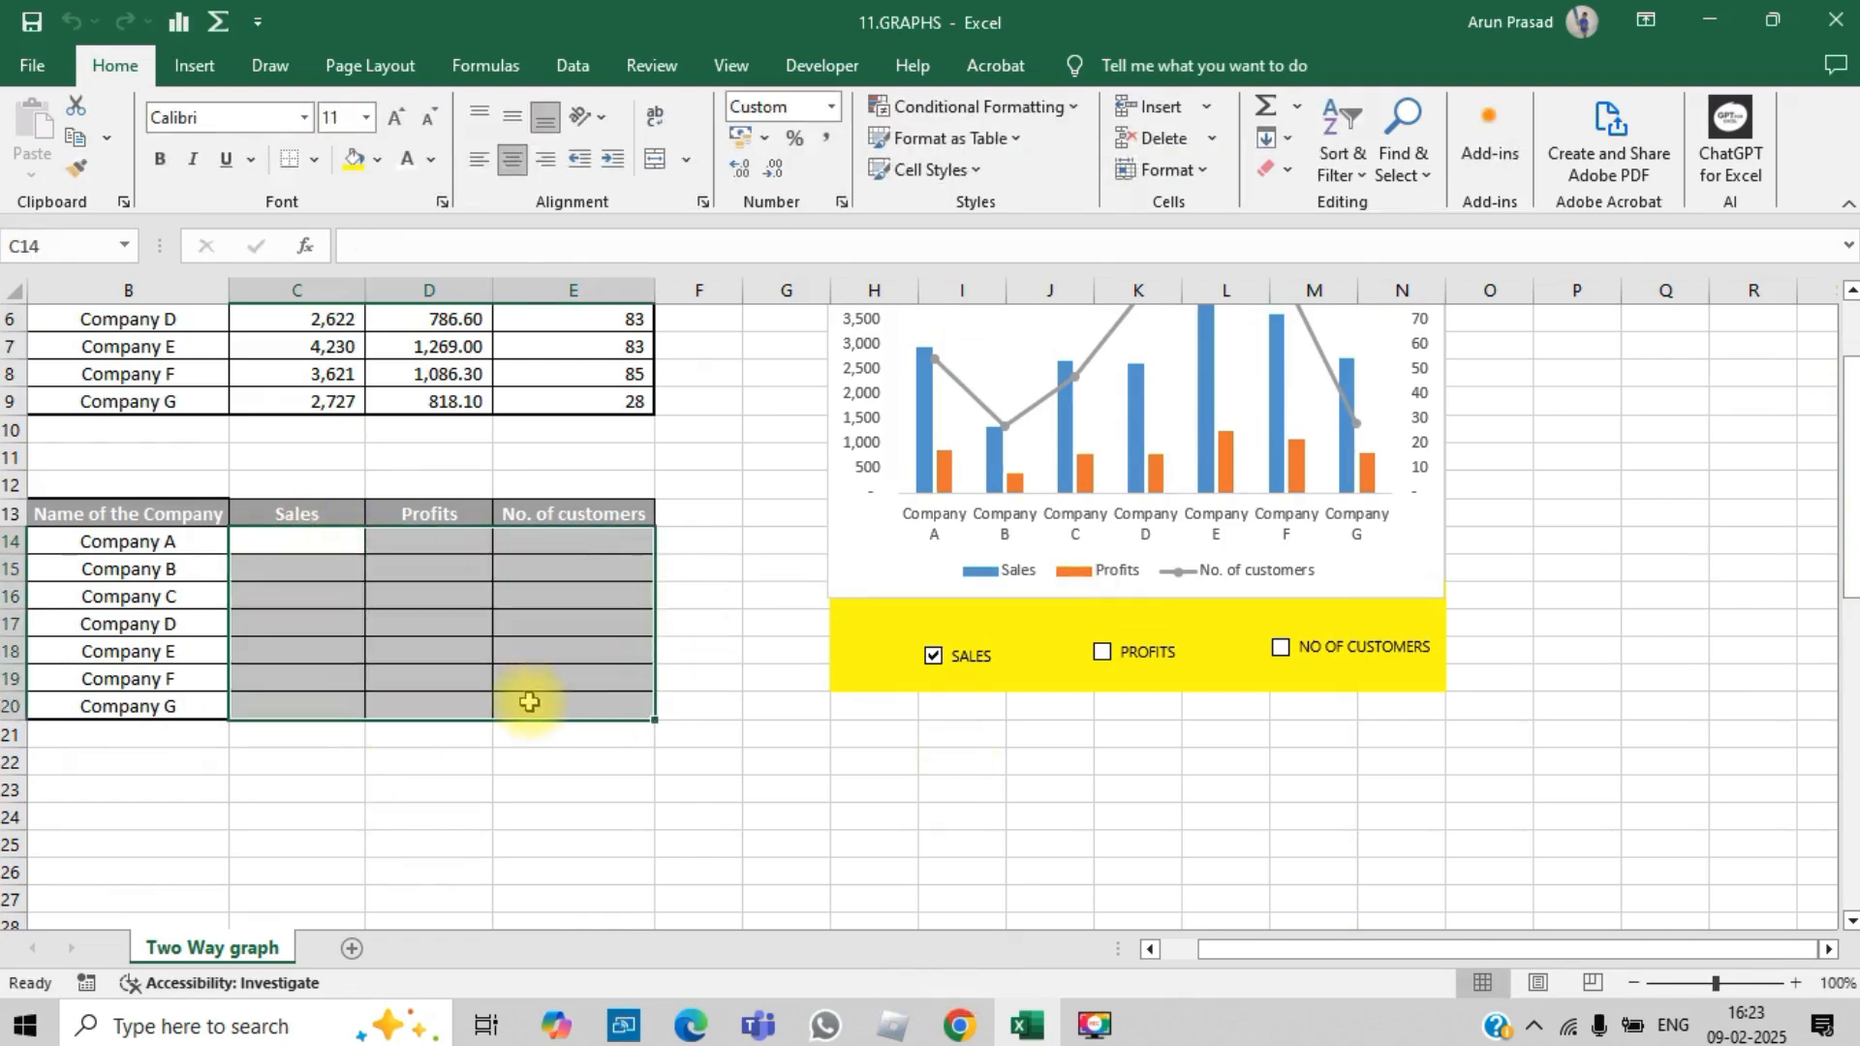
left_click(438, 158)
left_click(416, 241)
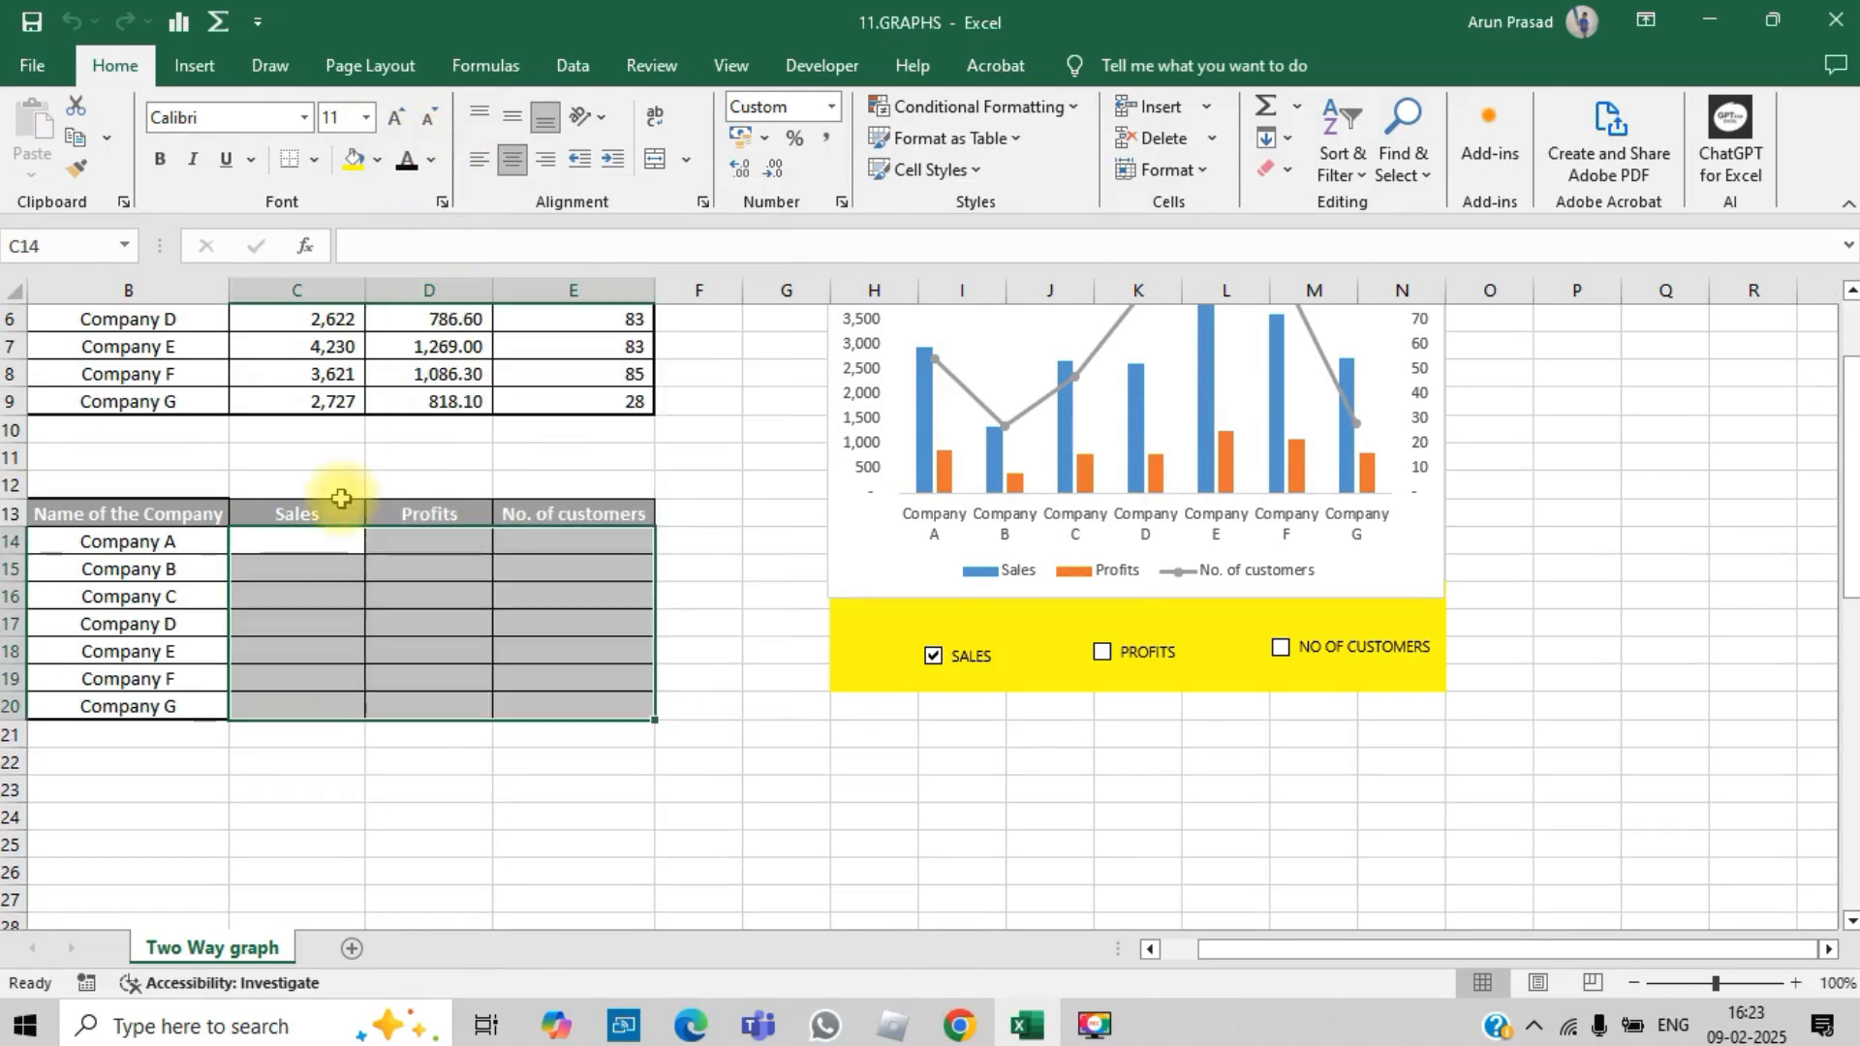
Step: Set the font size of cell C14 to 16
left_click(330, 537)
type("=IF(")
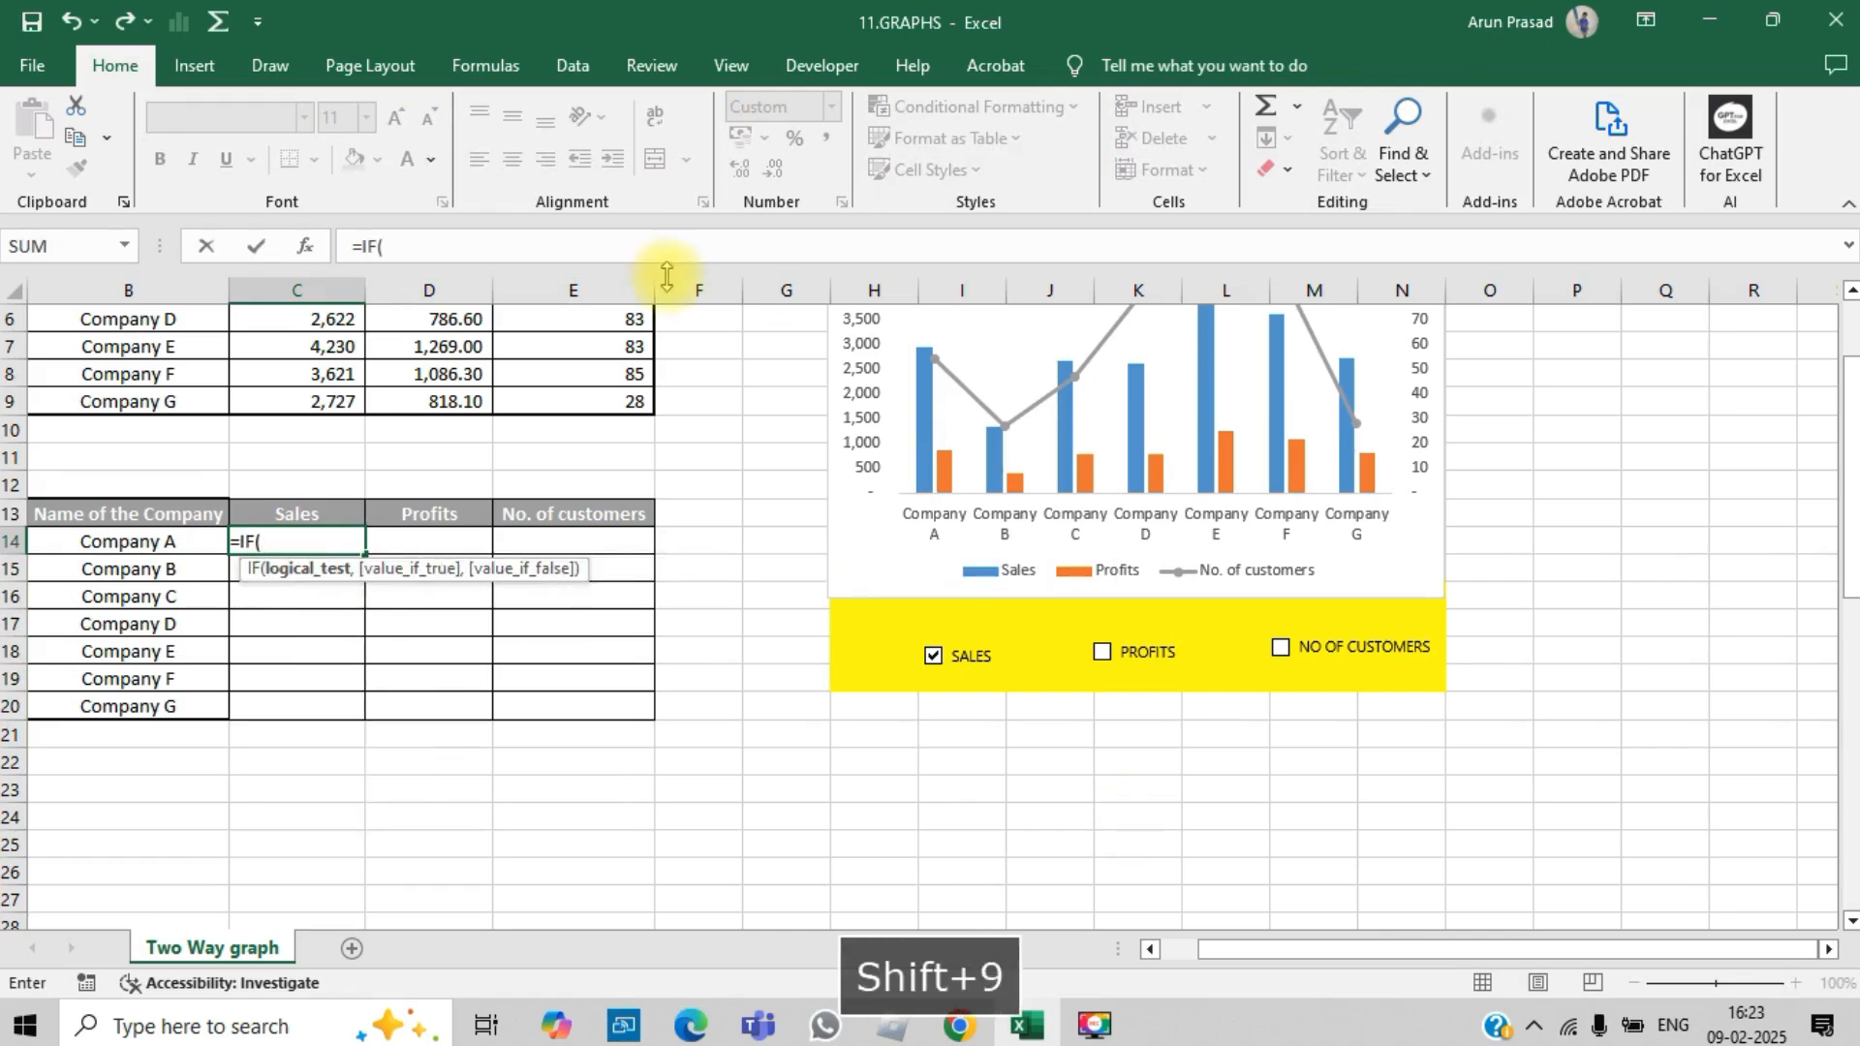
key("Escape")
left_click(366, 117)
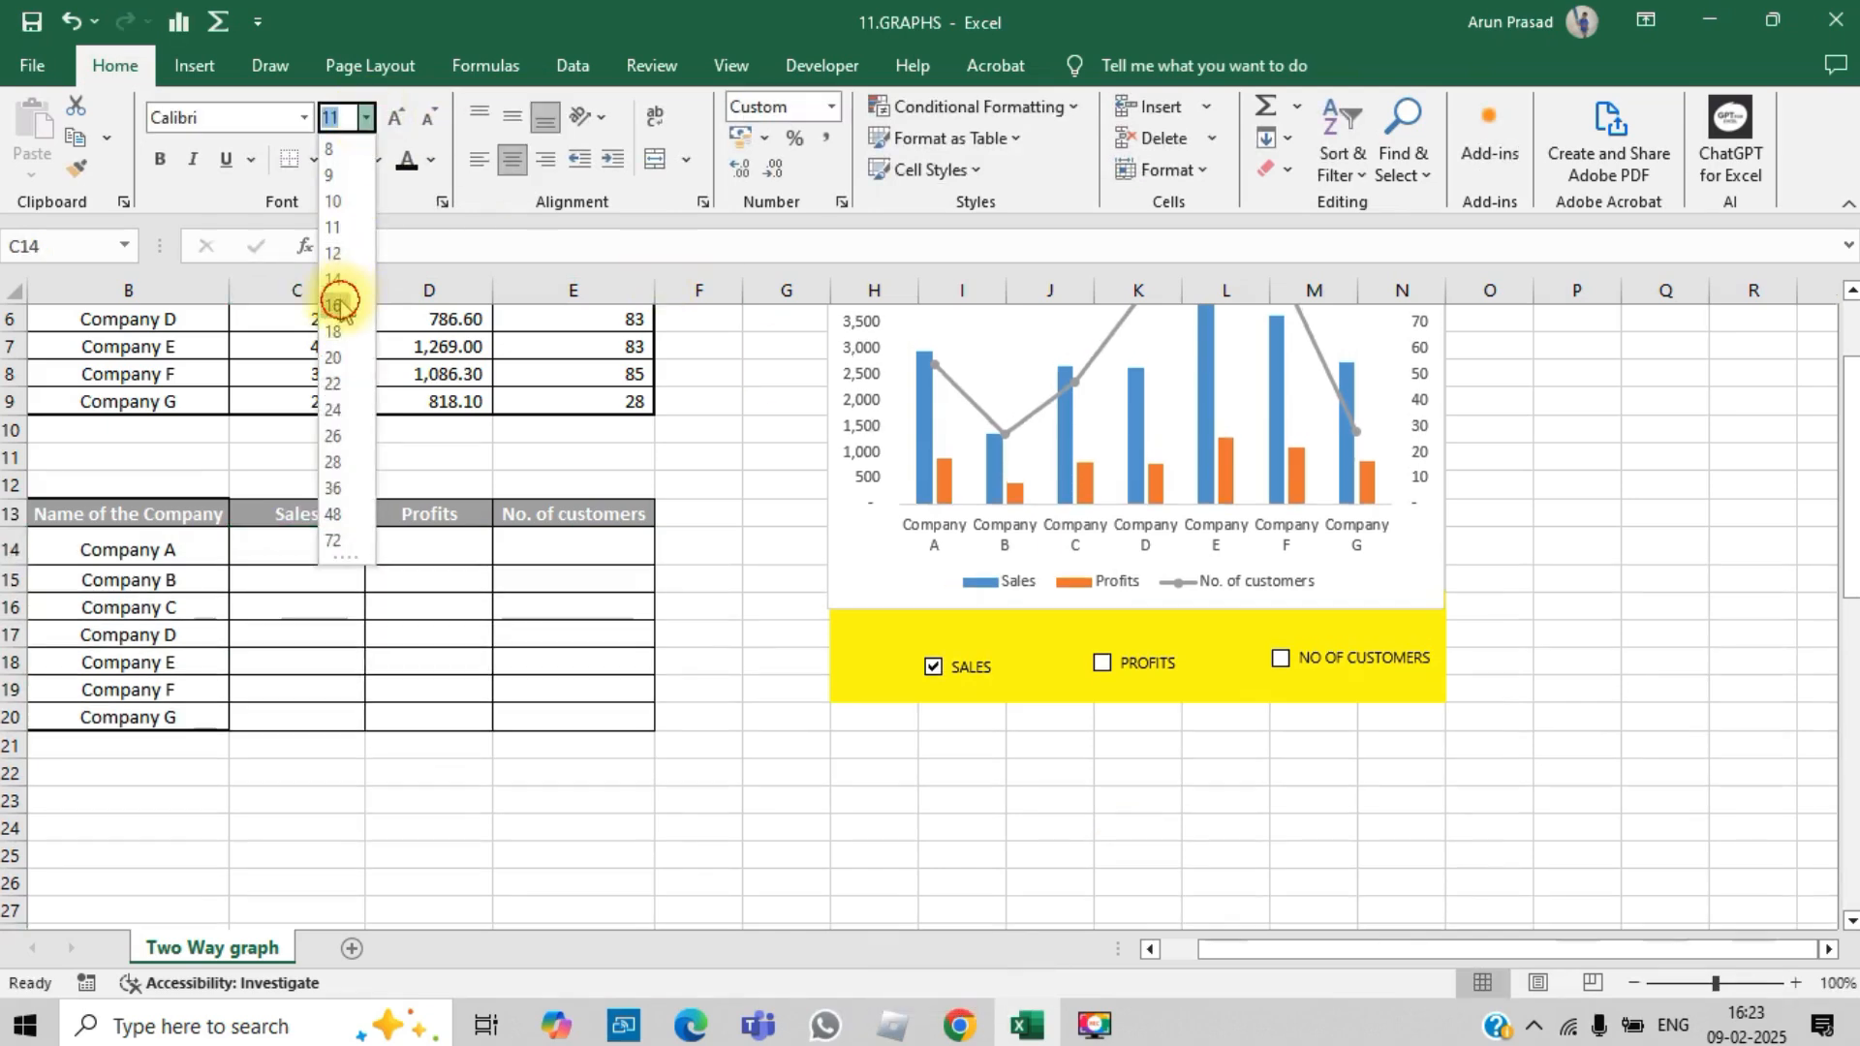
left_click(332, 305)
type("=IF(")
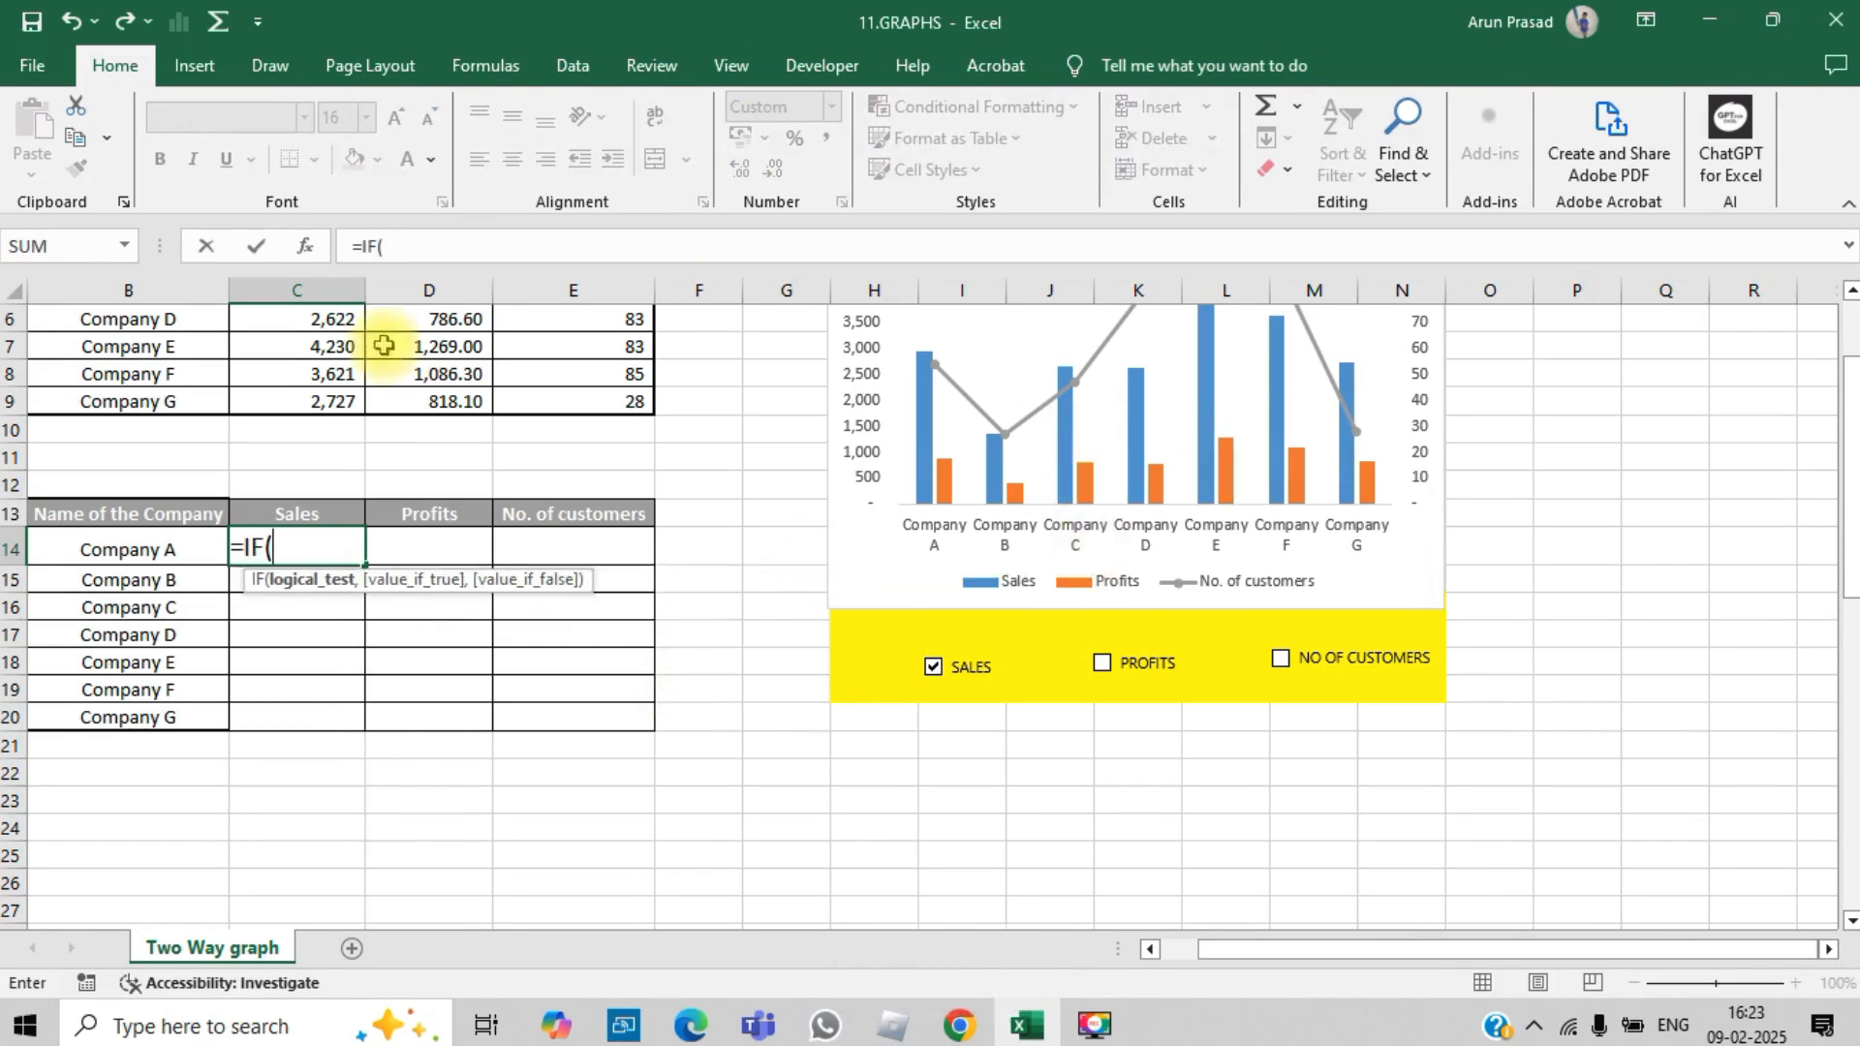
left_click(1088, 770)
key("Right")
key("Right")
key("Right")
key("Left")
key("Page_Down")
key("Right")
key("Down")
key("Down")
key("Down")
key("Down")
key("Right")
left_click_drag(1847, 728, 1831, 468)
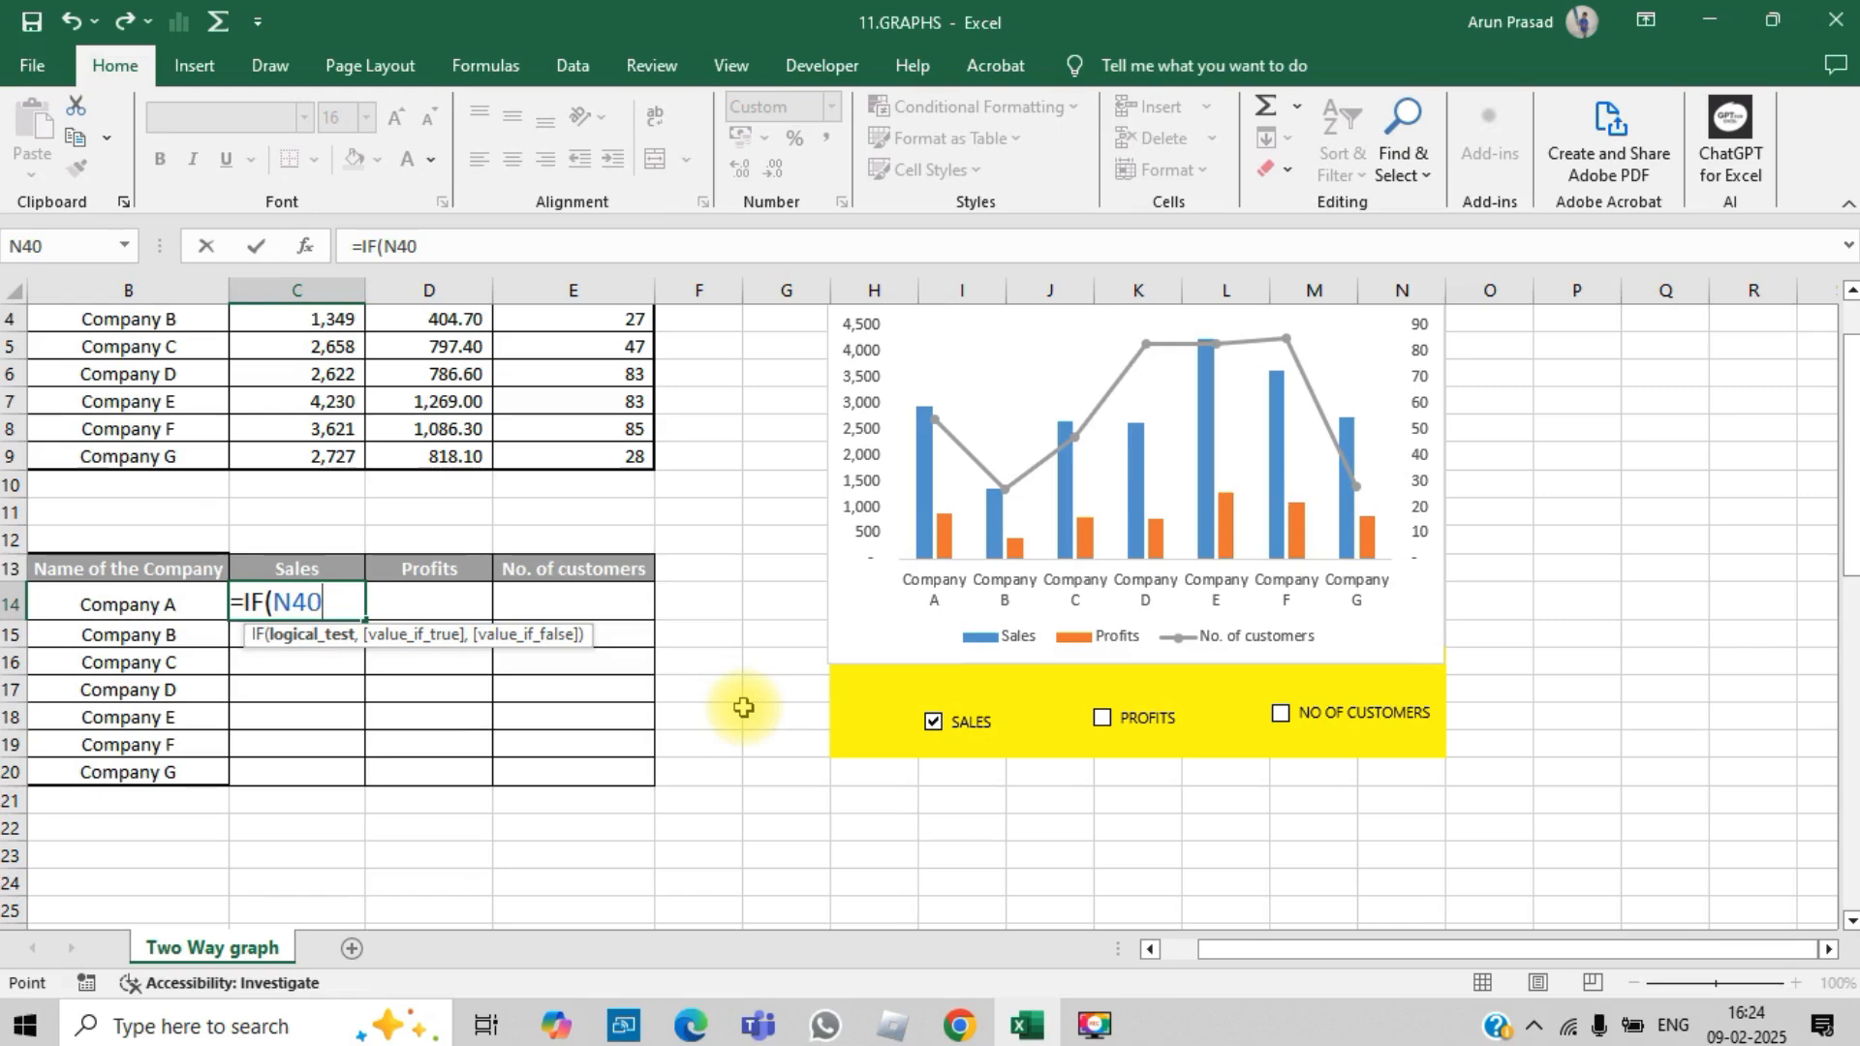
type(",")
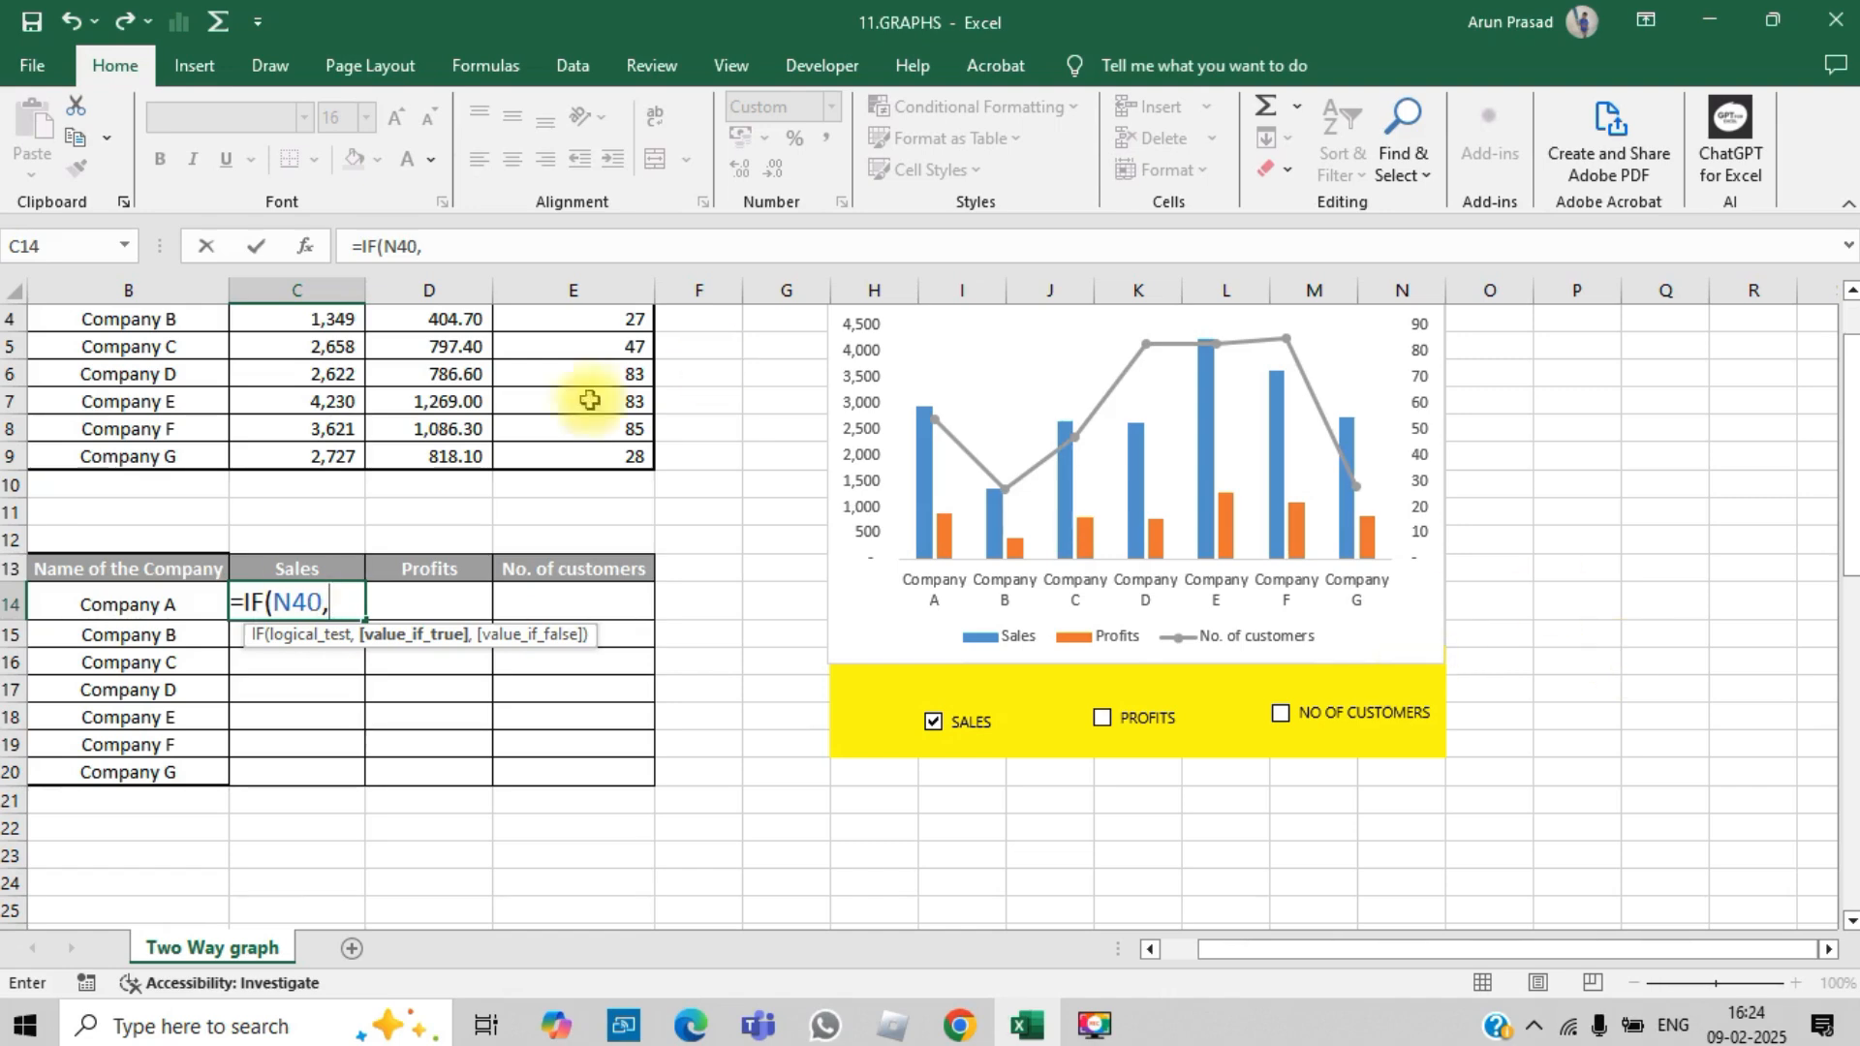
key("Escape")
Step: Build the formula =IF(N40,C3,0) in cell C14 to return Company A's sales or zero depending on the SALES check box
type("=")
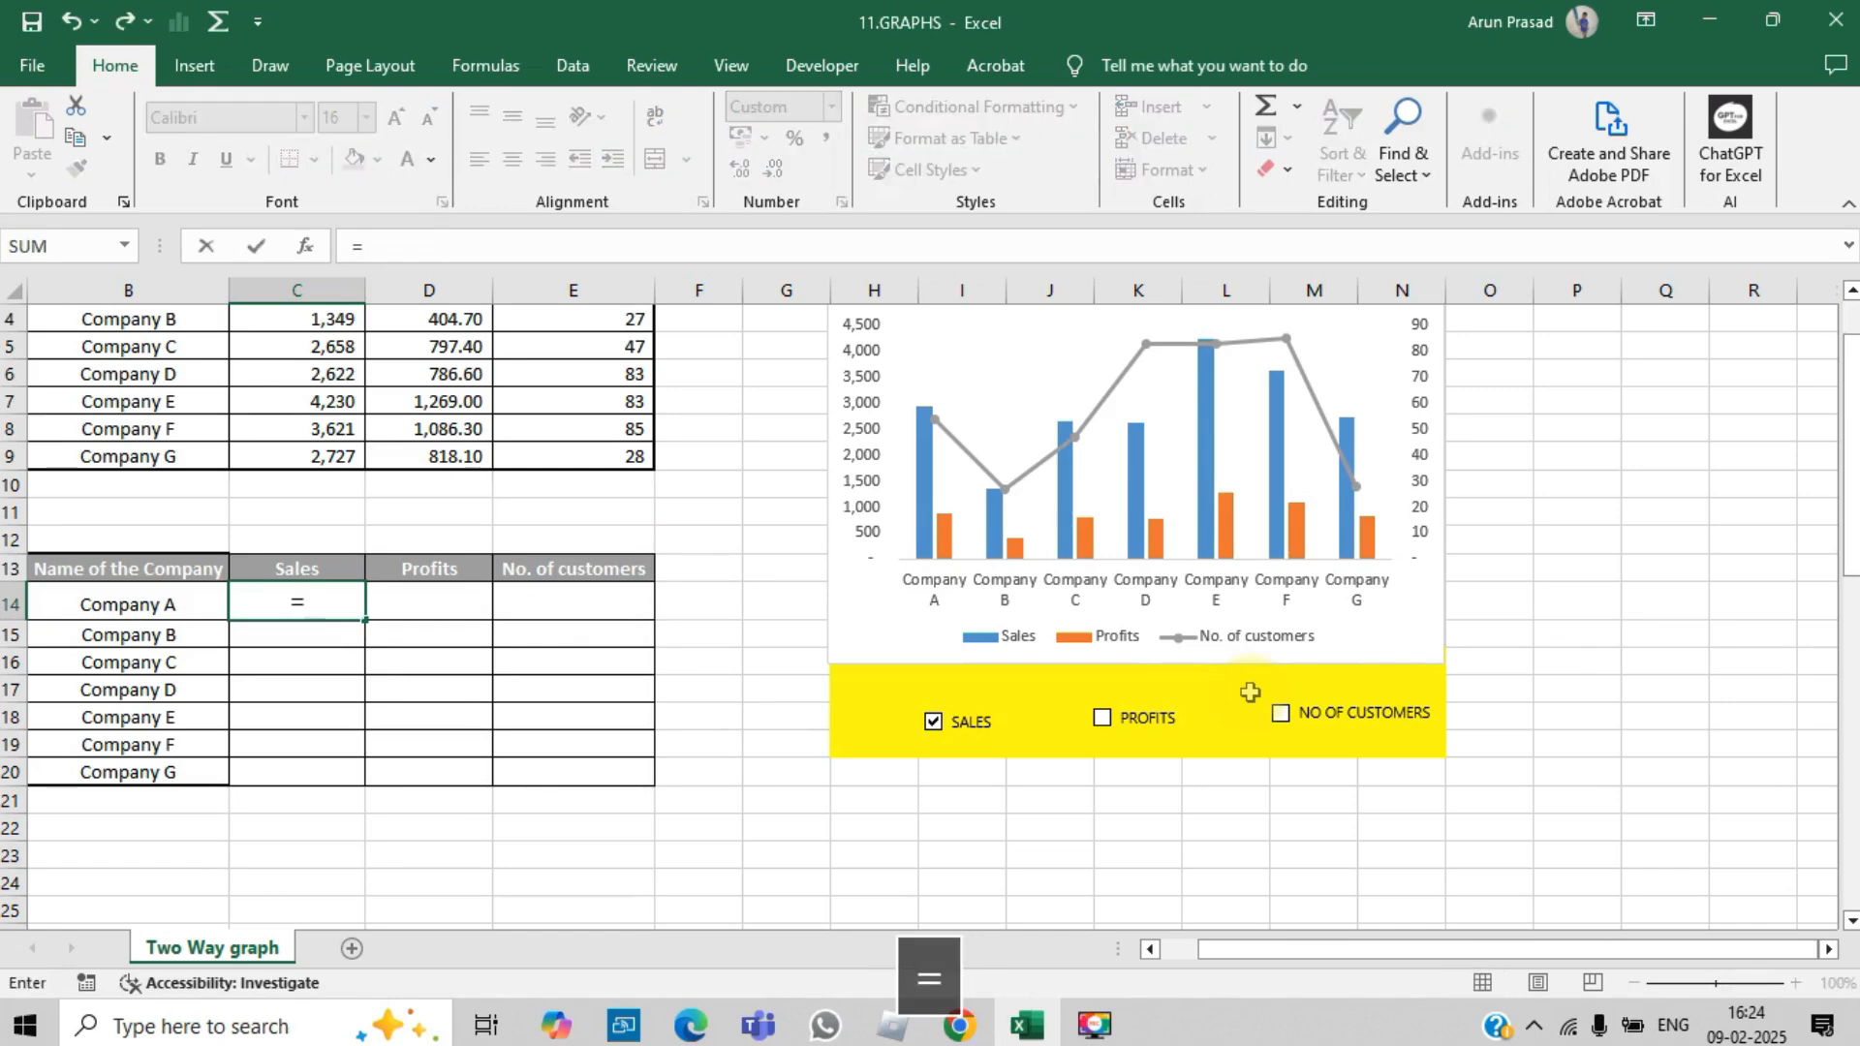
type("IF(")
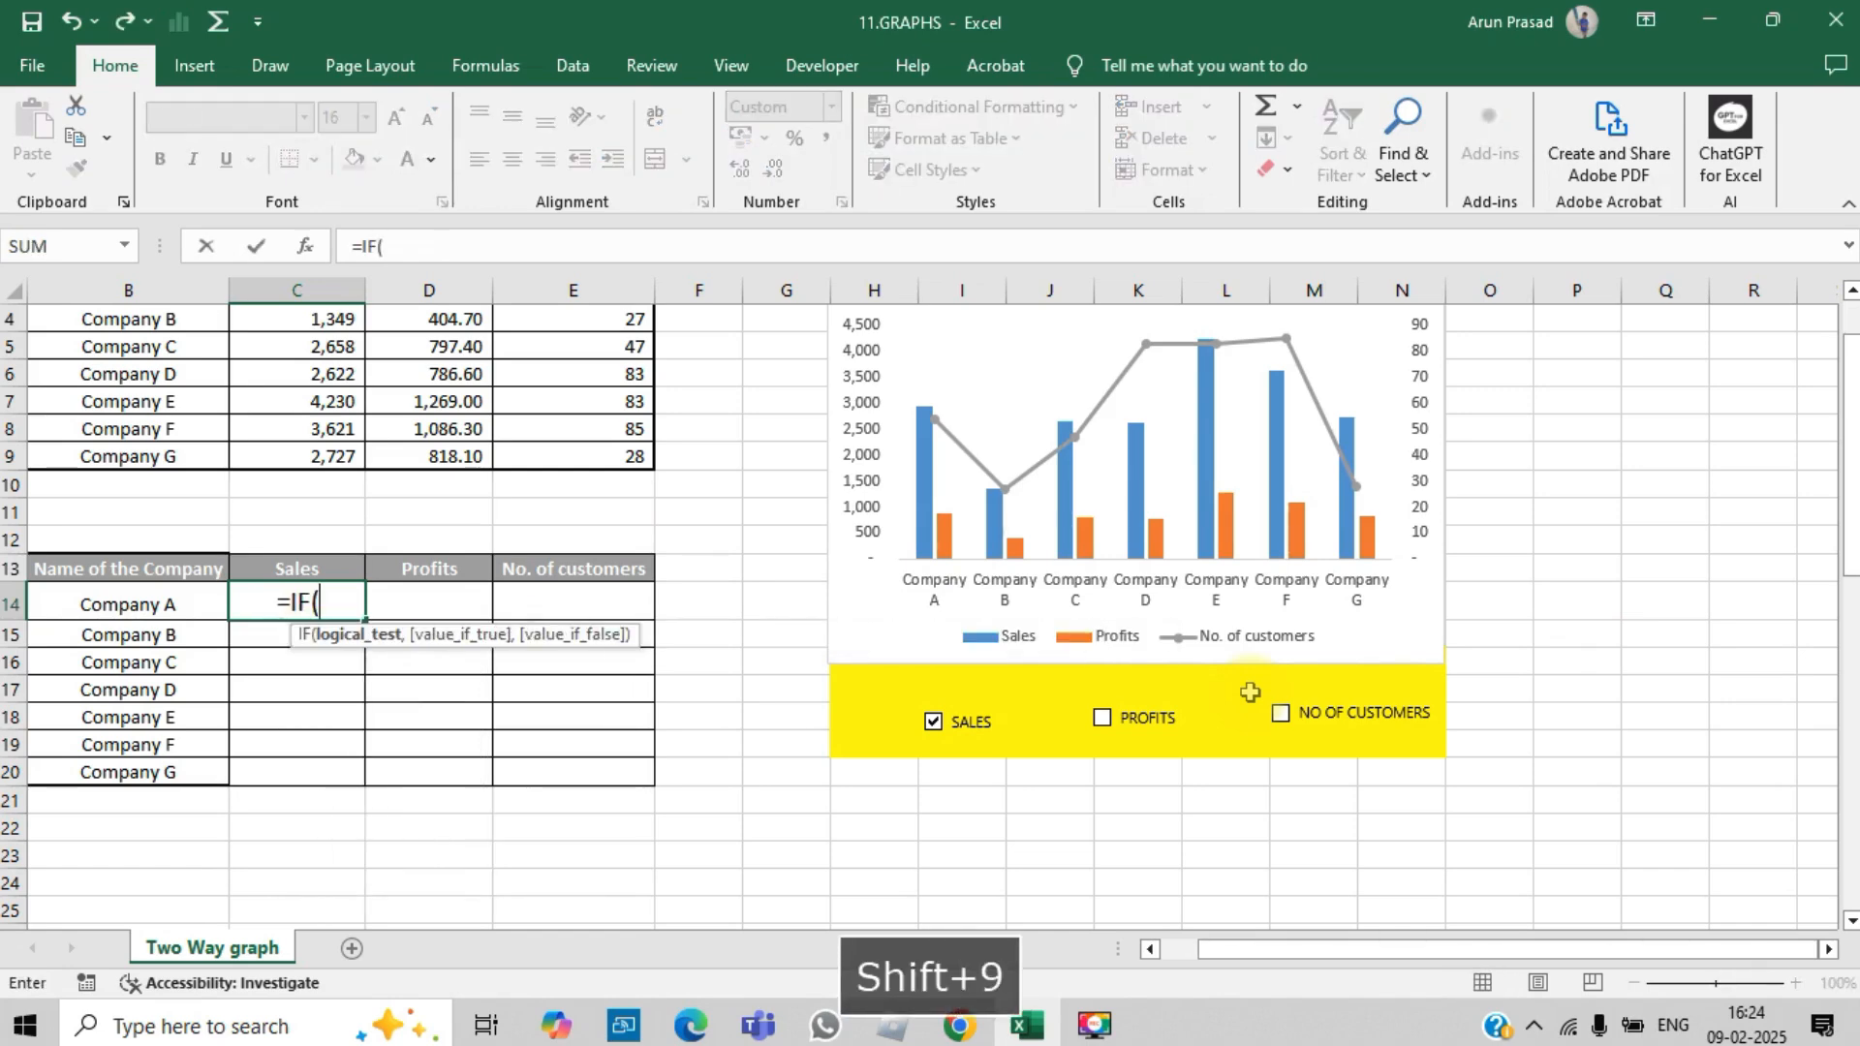
left_click_drag(1843, 363, 1845, 612)
left_click(1382, 784)
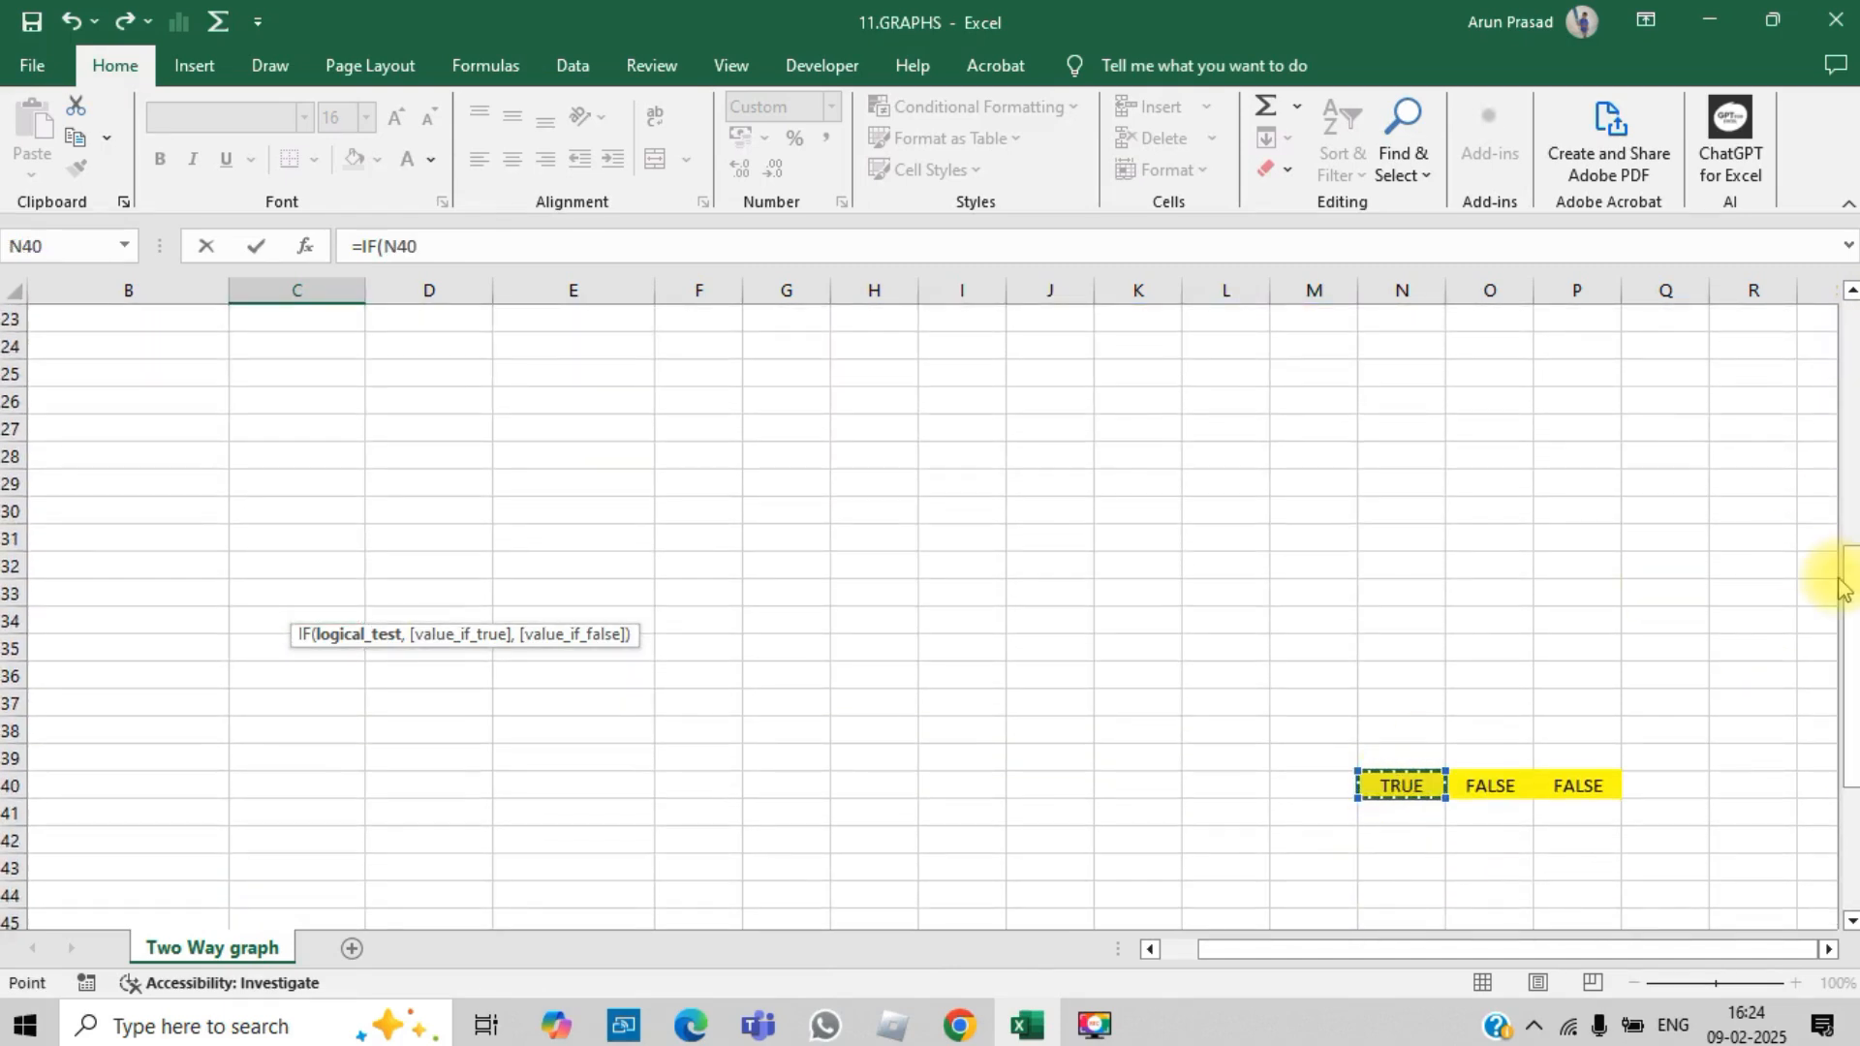
type(",")
left_click_drag(1843, 586, 1846, 310)
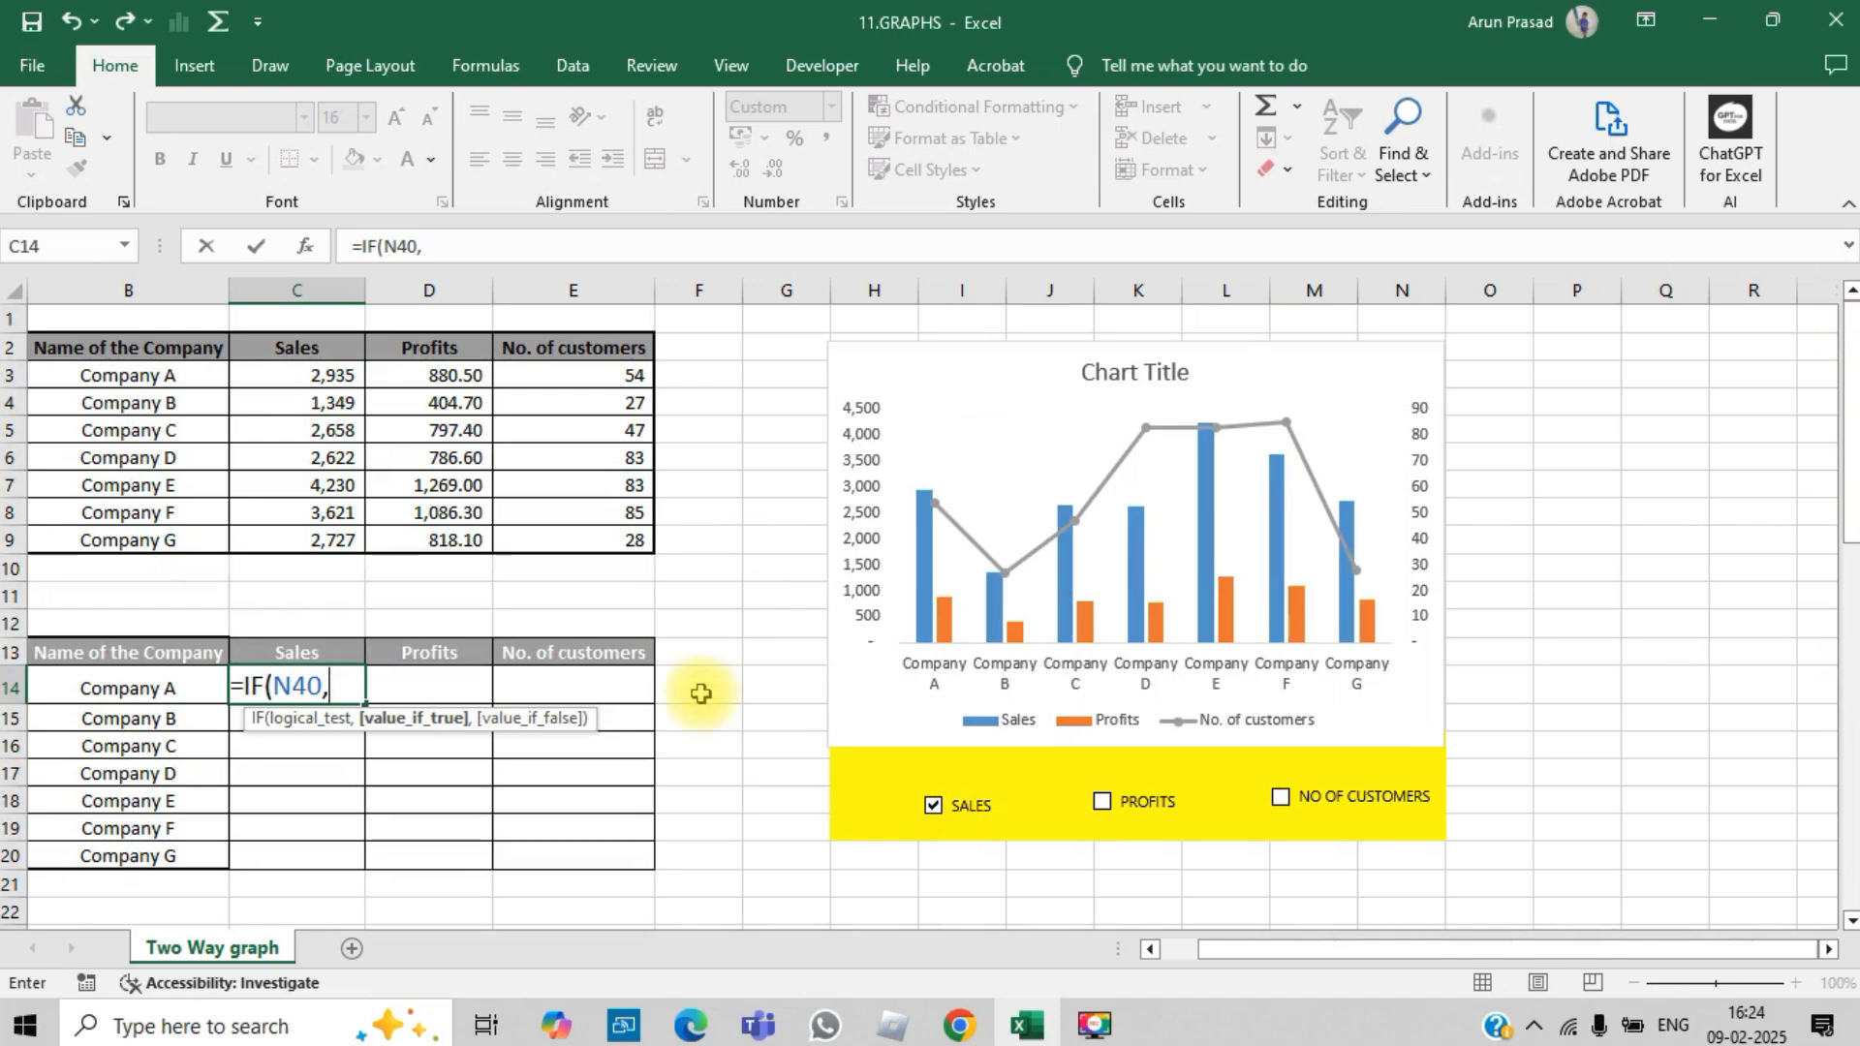
left_click(333, 380)
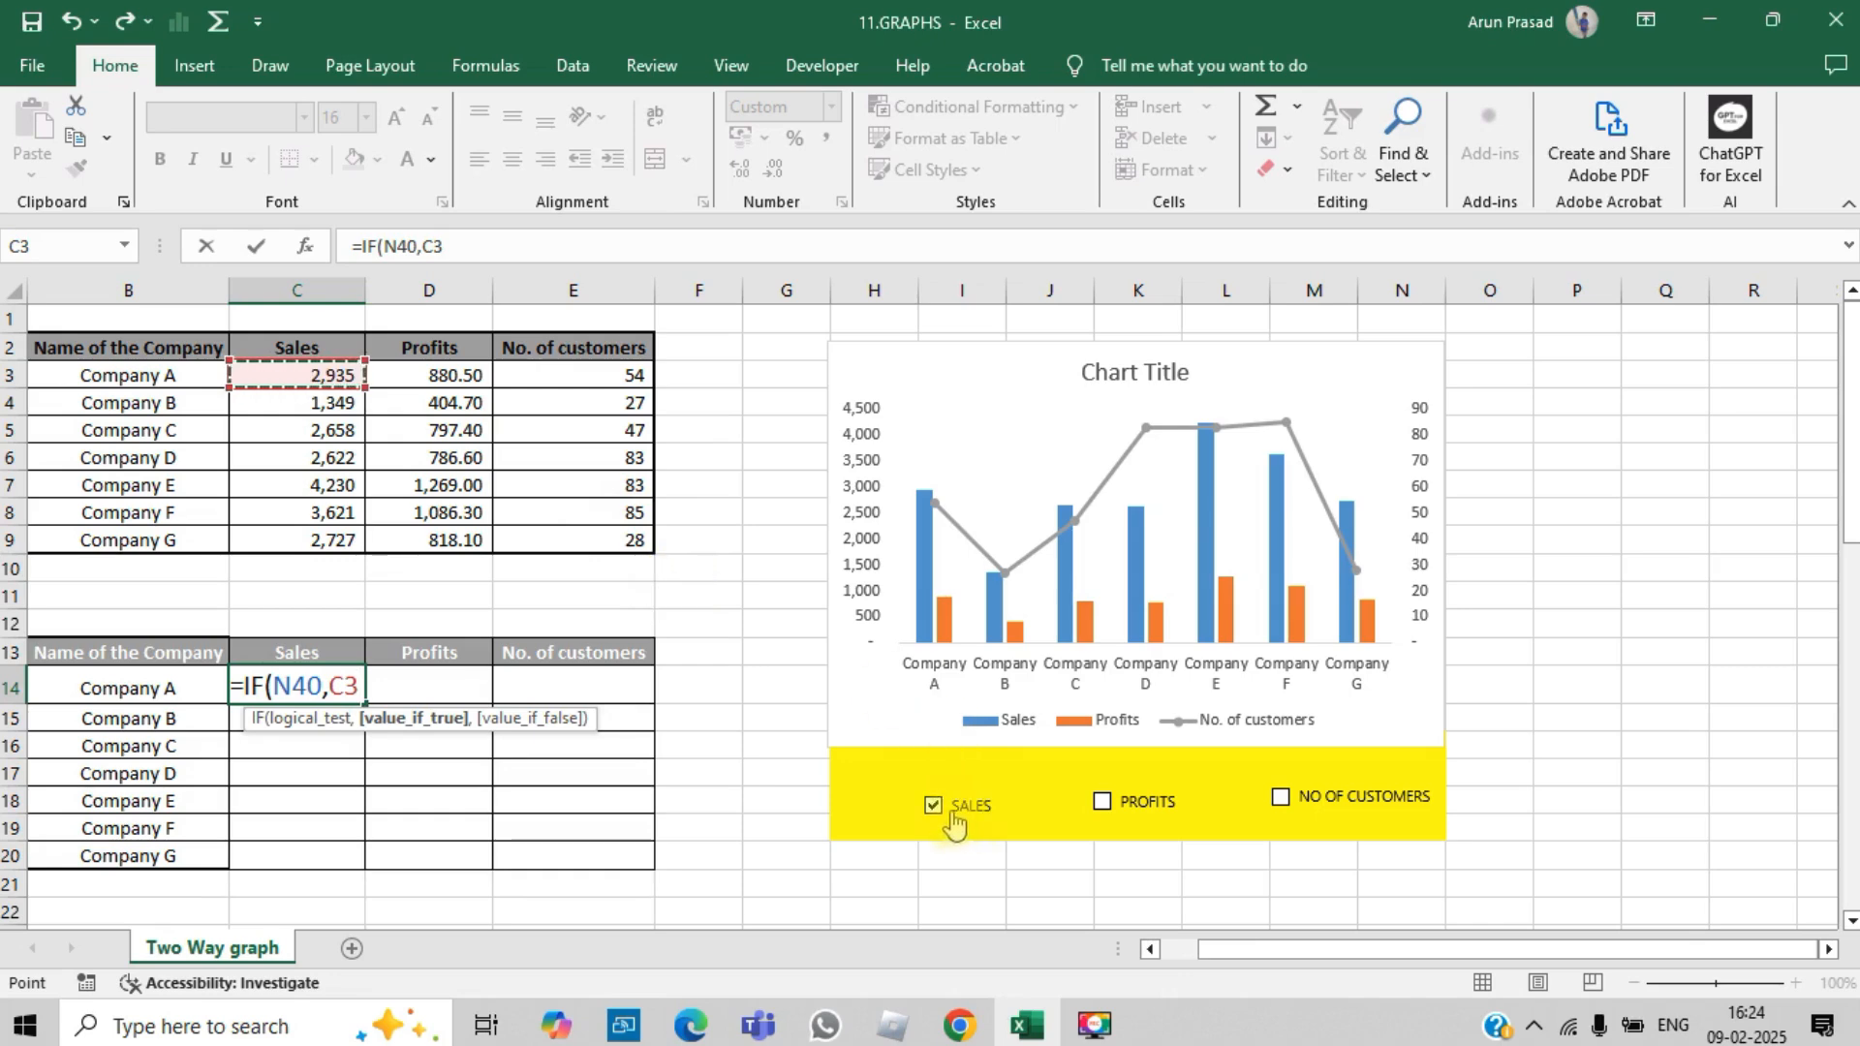
left_click(472, 258)
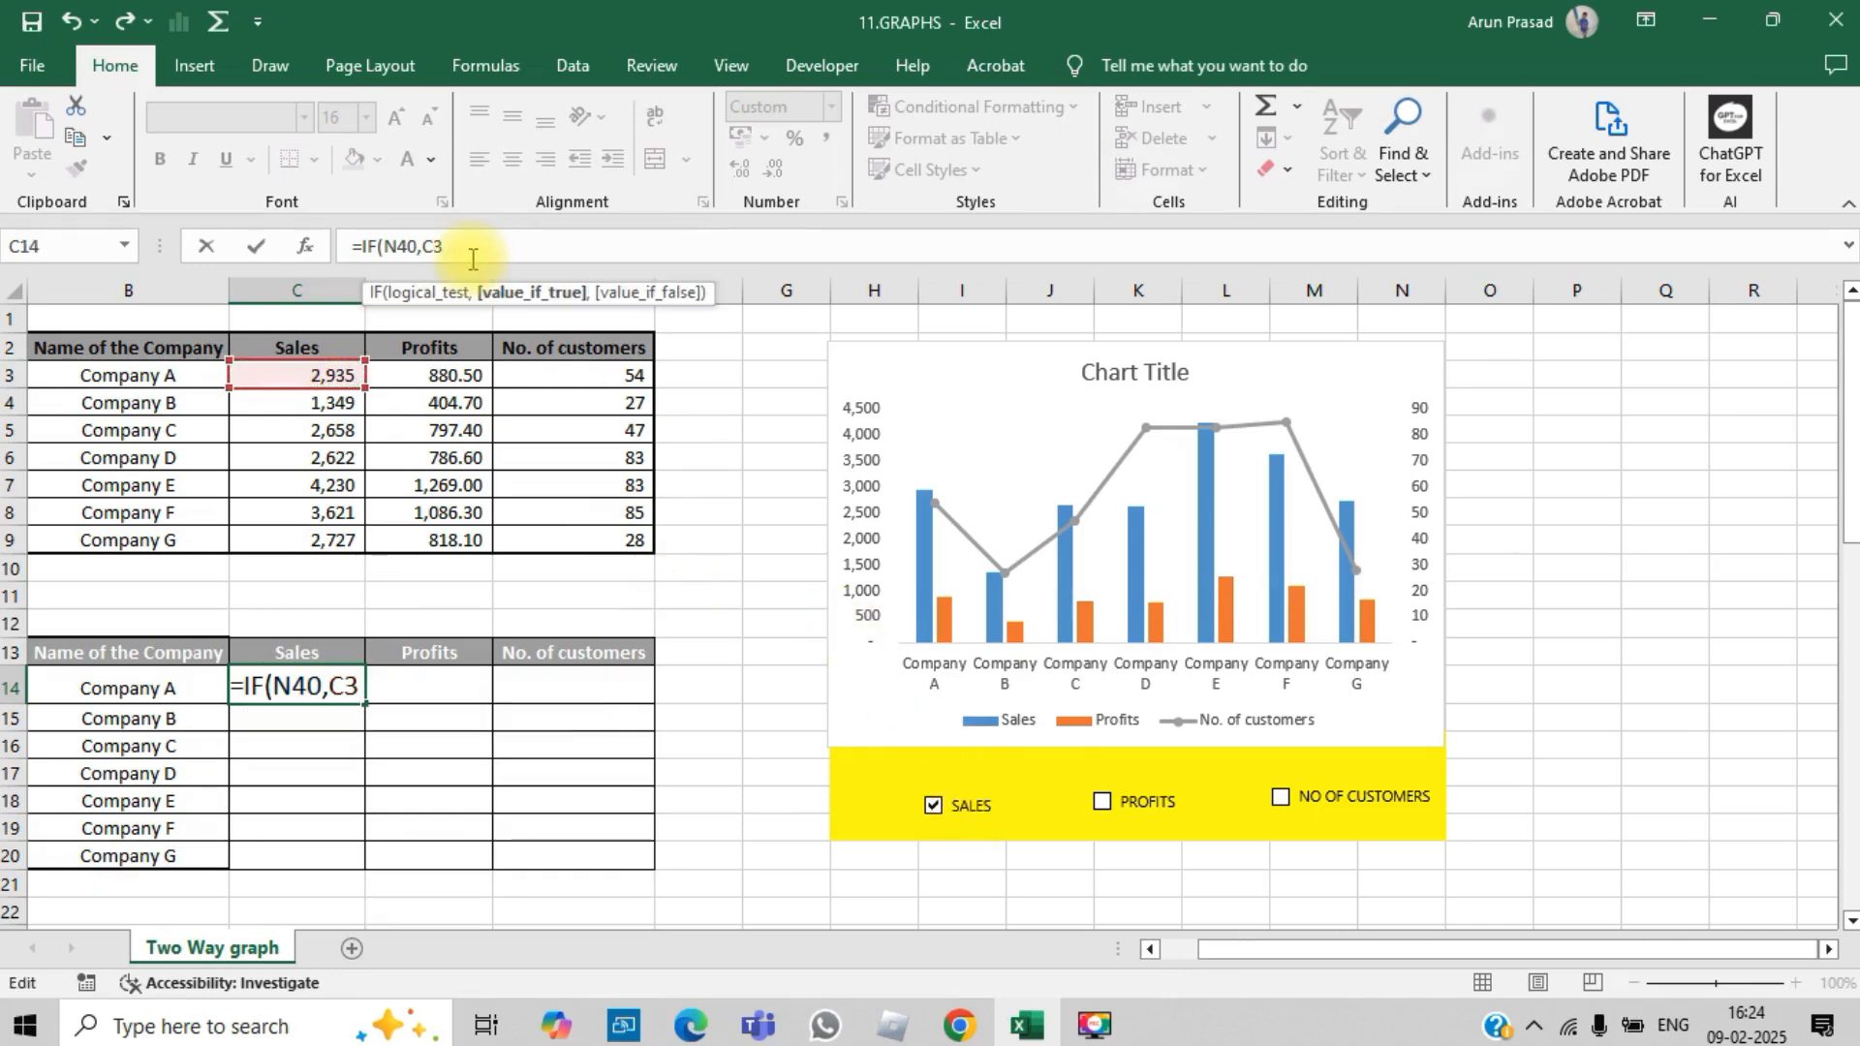
type(",0")
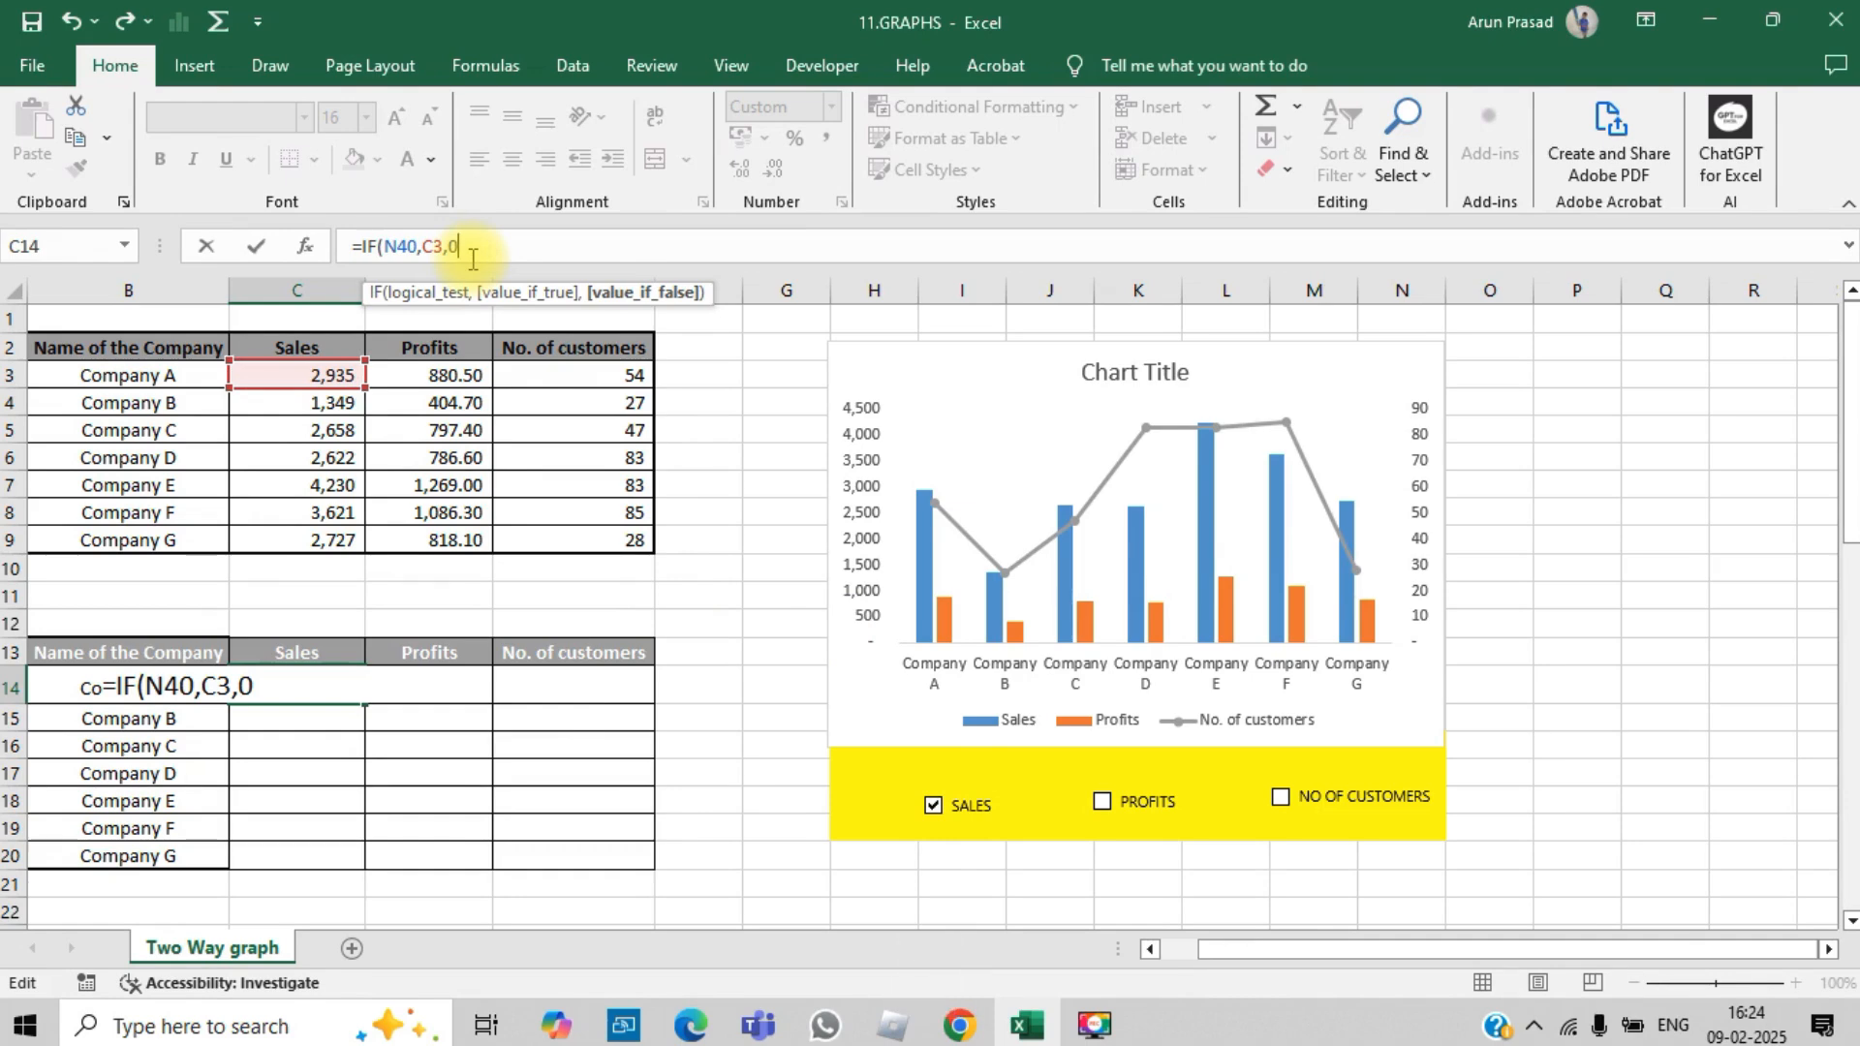
type(")")
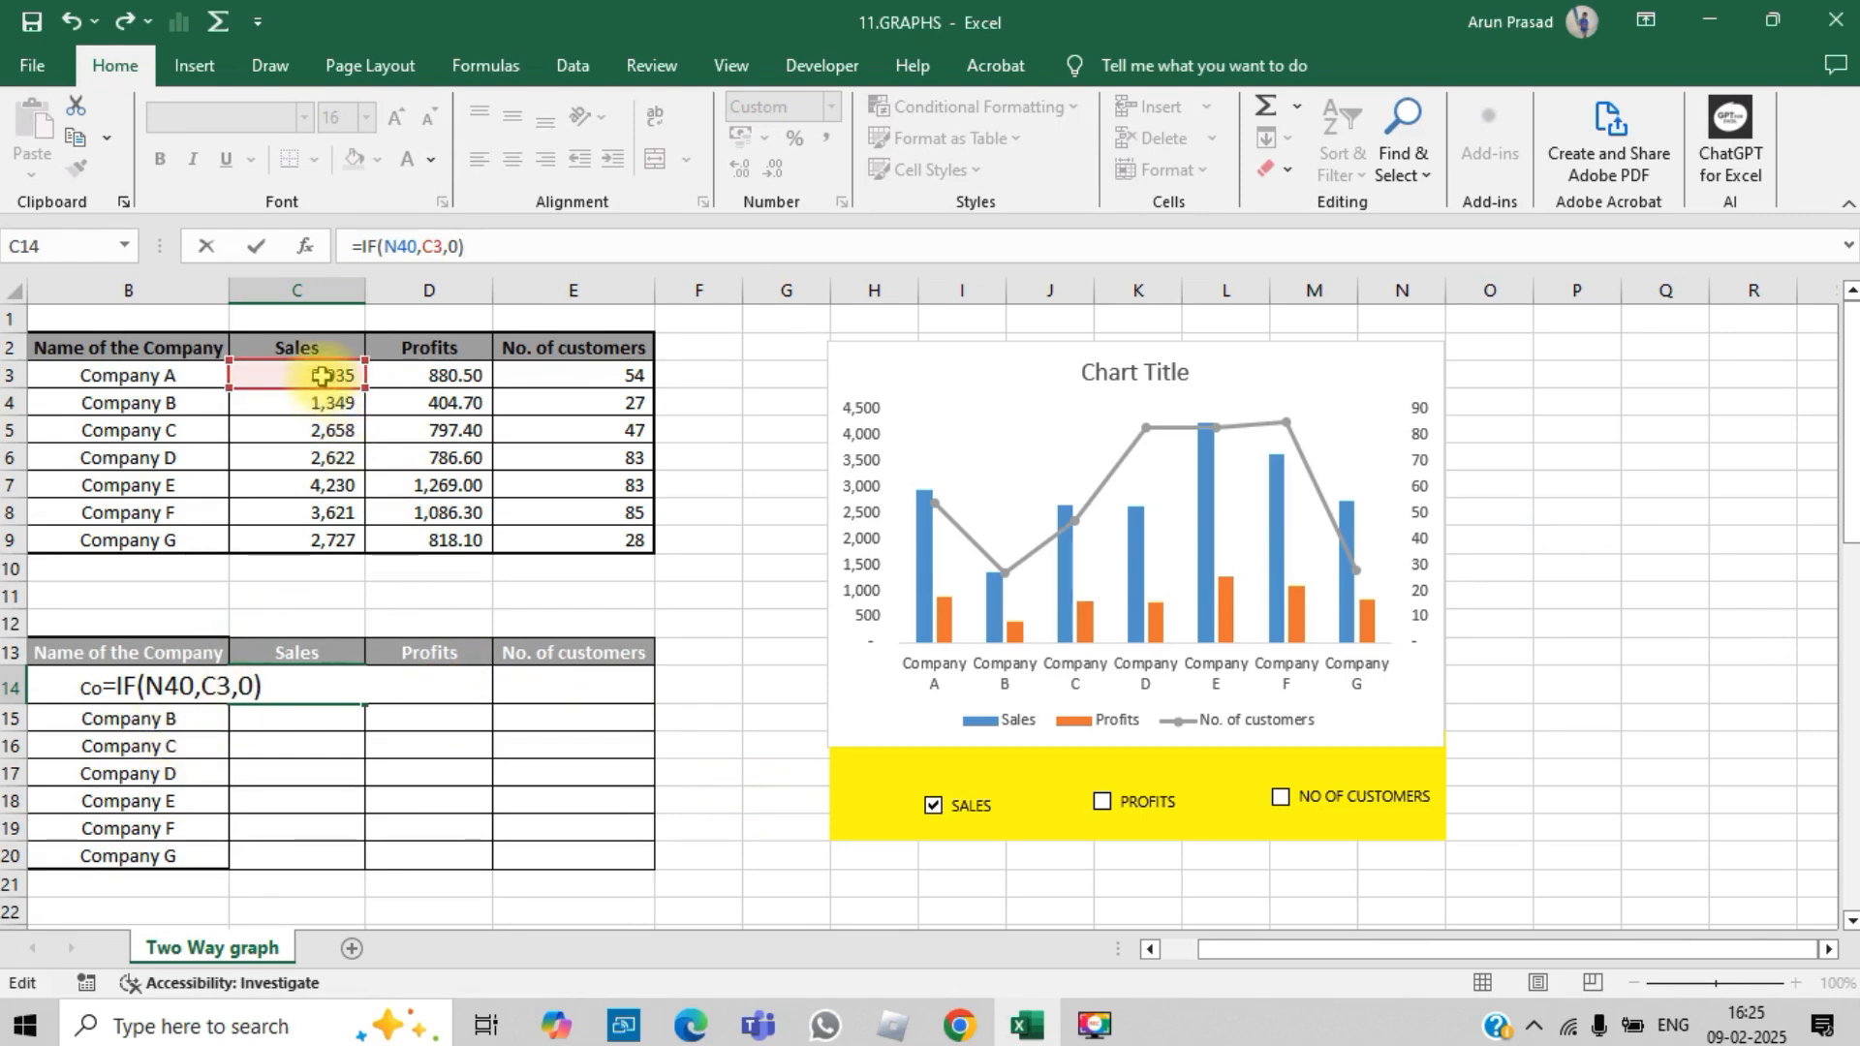
Step: Lock the row of the N40 reference in C14 and enter the formula as =IF(N$40,C3,0)
left_click_drag(1850, 503, 1852, 542)
left_click(288, 580)
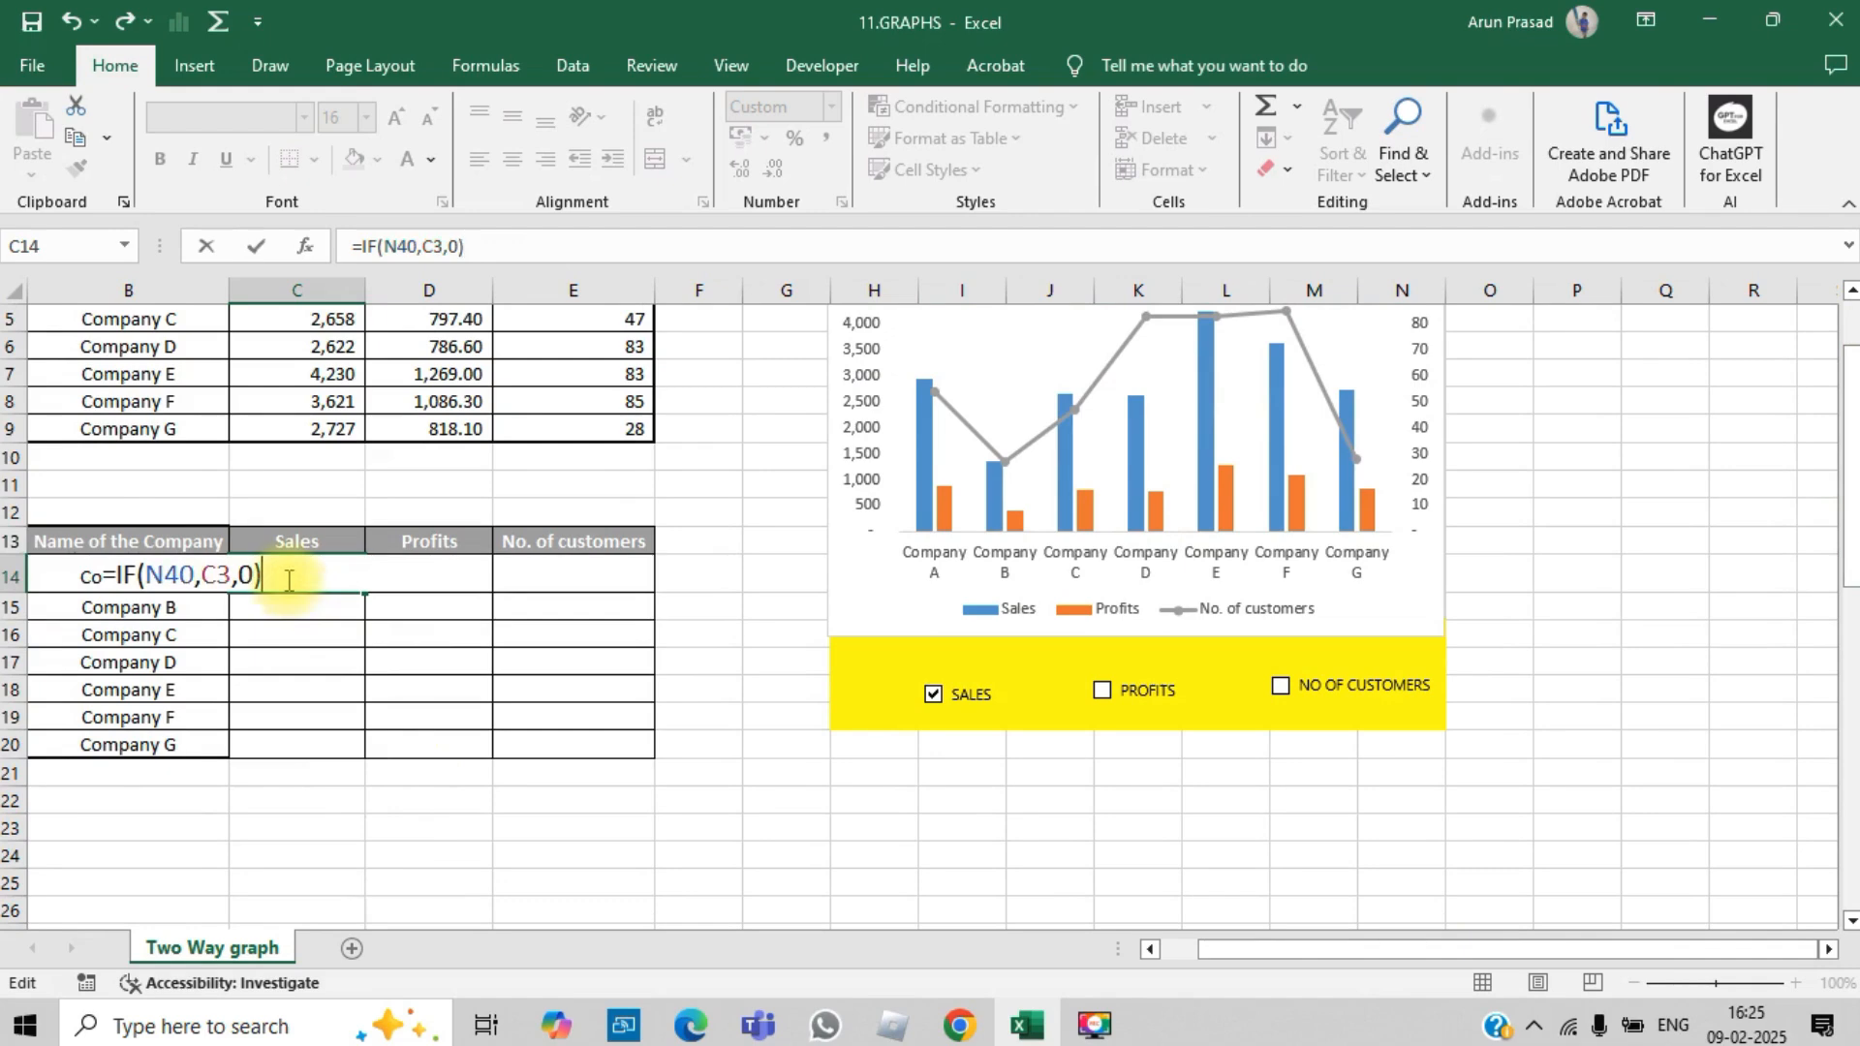
left_click_drag(1851, 485, 1850, 438)
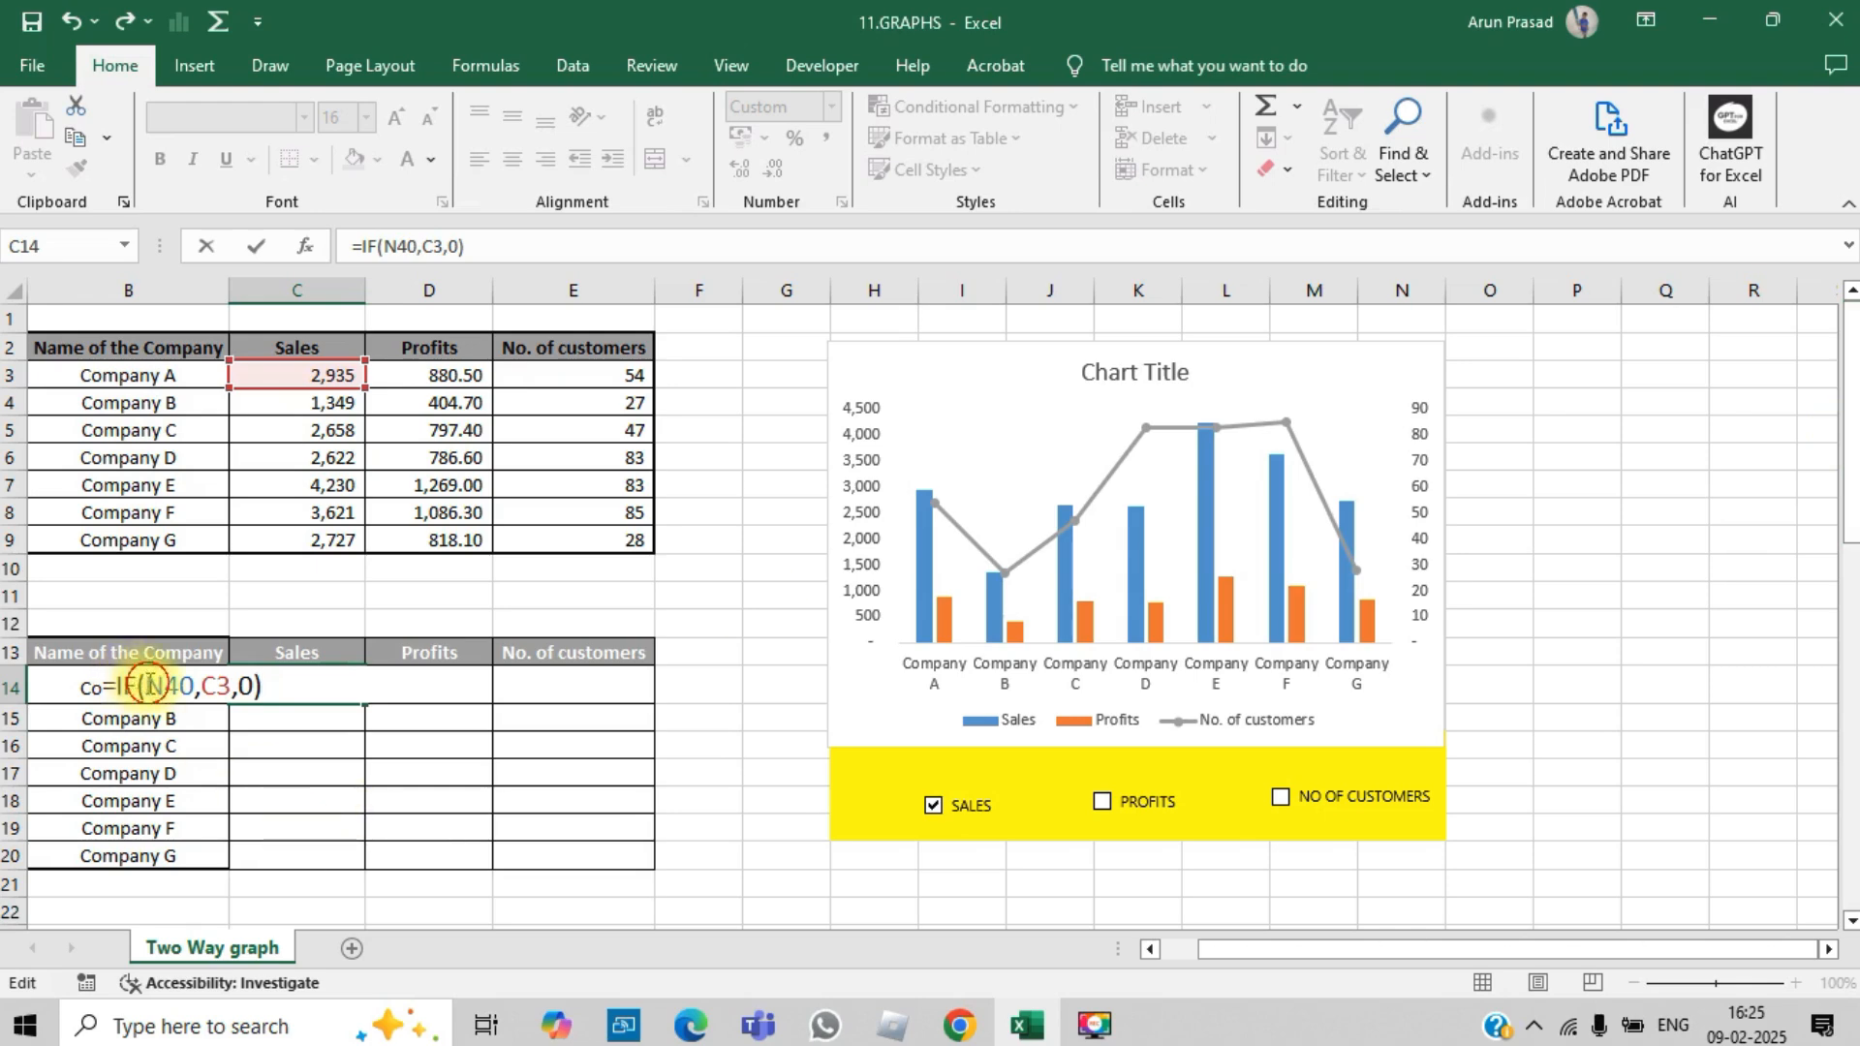
left_click(147, 685)
key("Right")
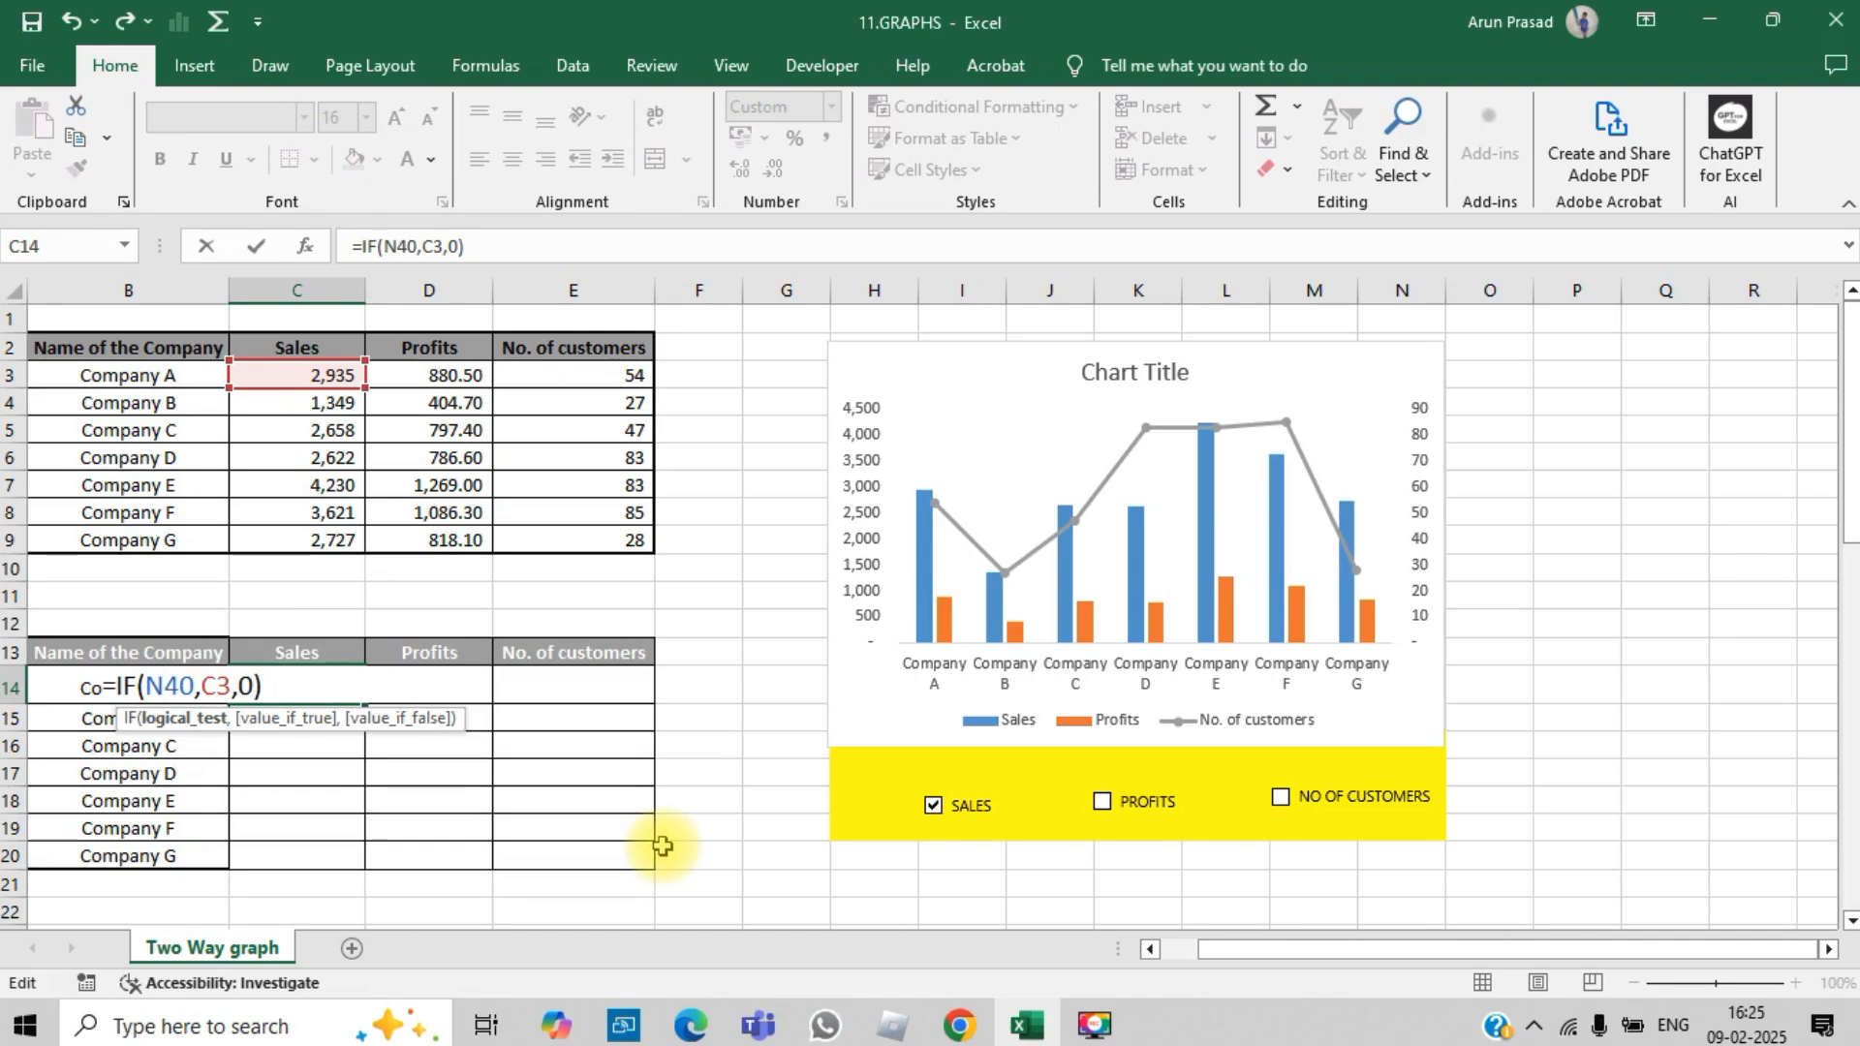
type("$")
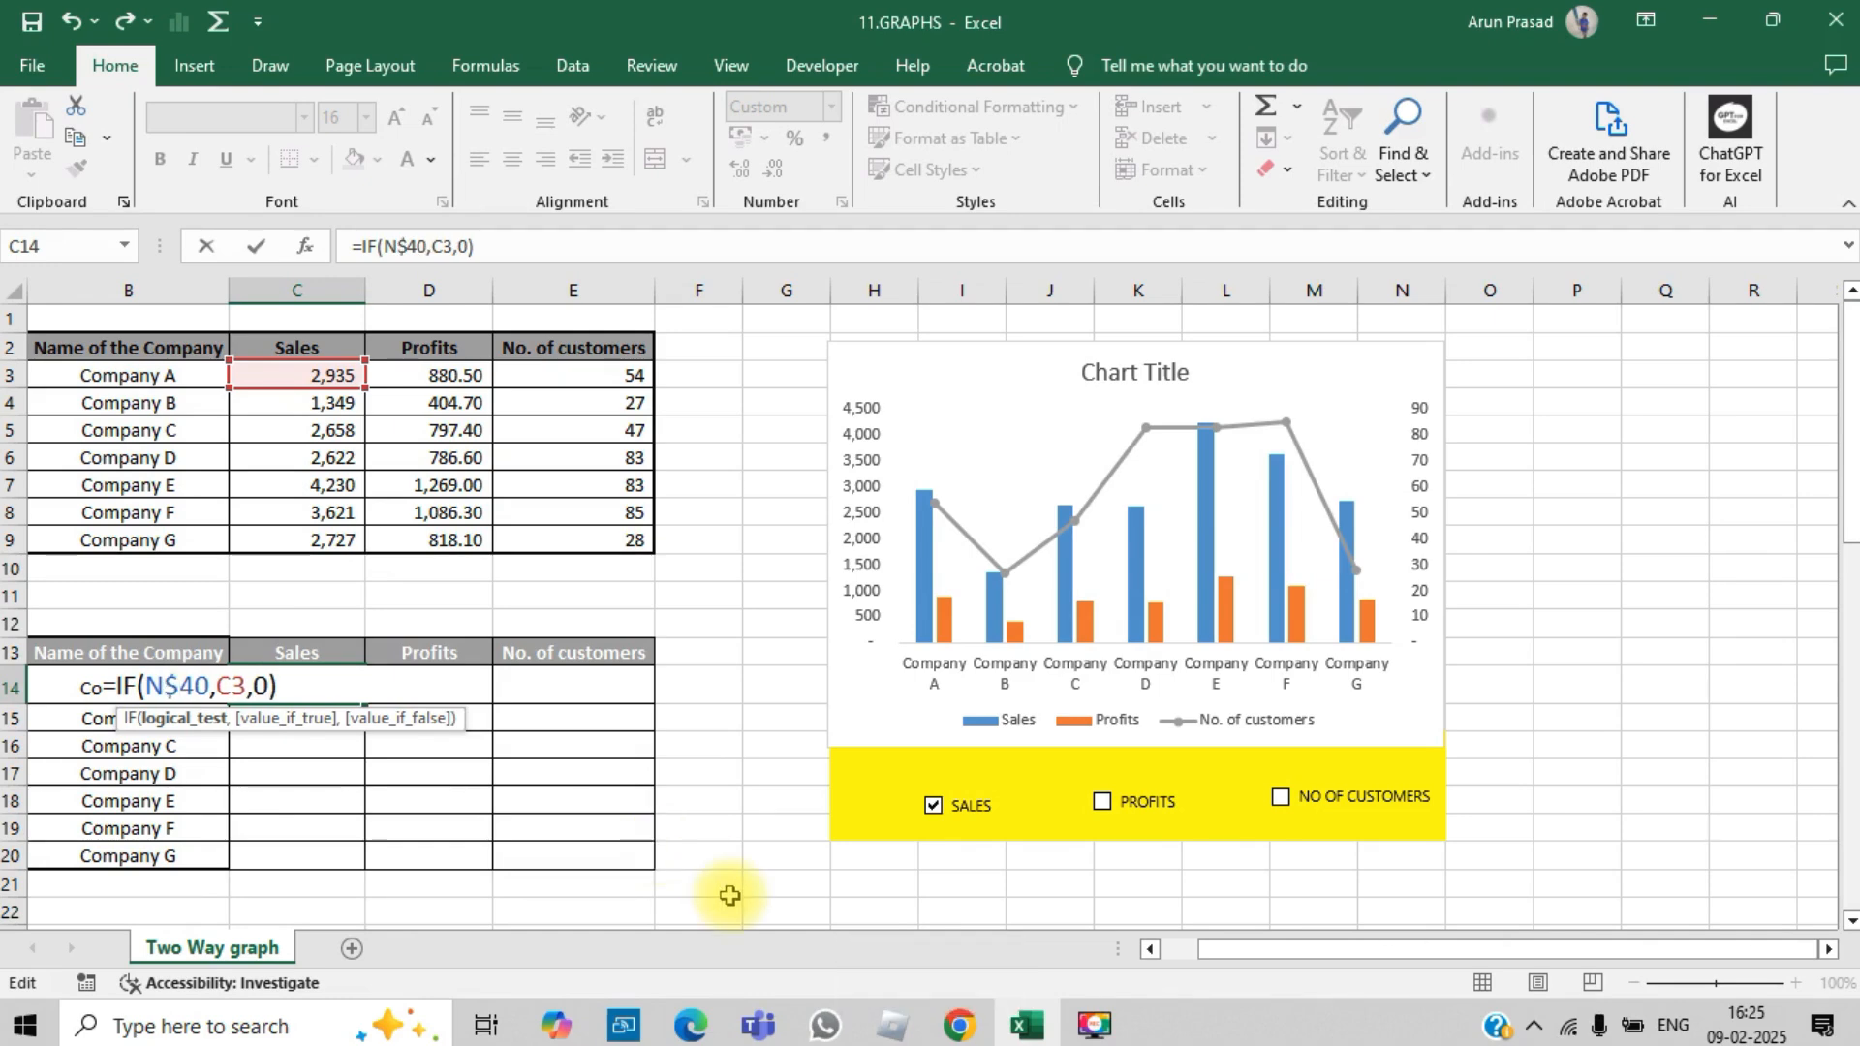
key("Return")
Step: Copy the formula in C14 down the Sales column through C20
key("Up")
key("ctrl+c")
key("shift+Down")
key("shift+Down")
key("shift+Down")
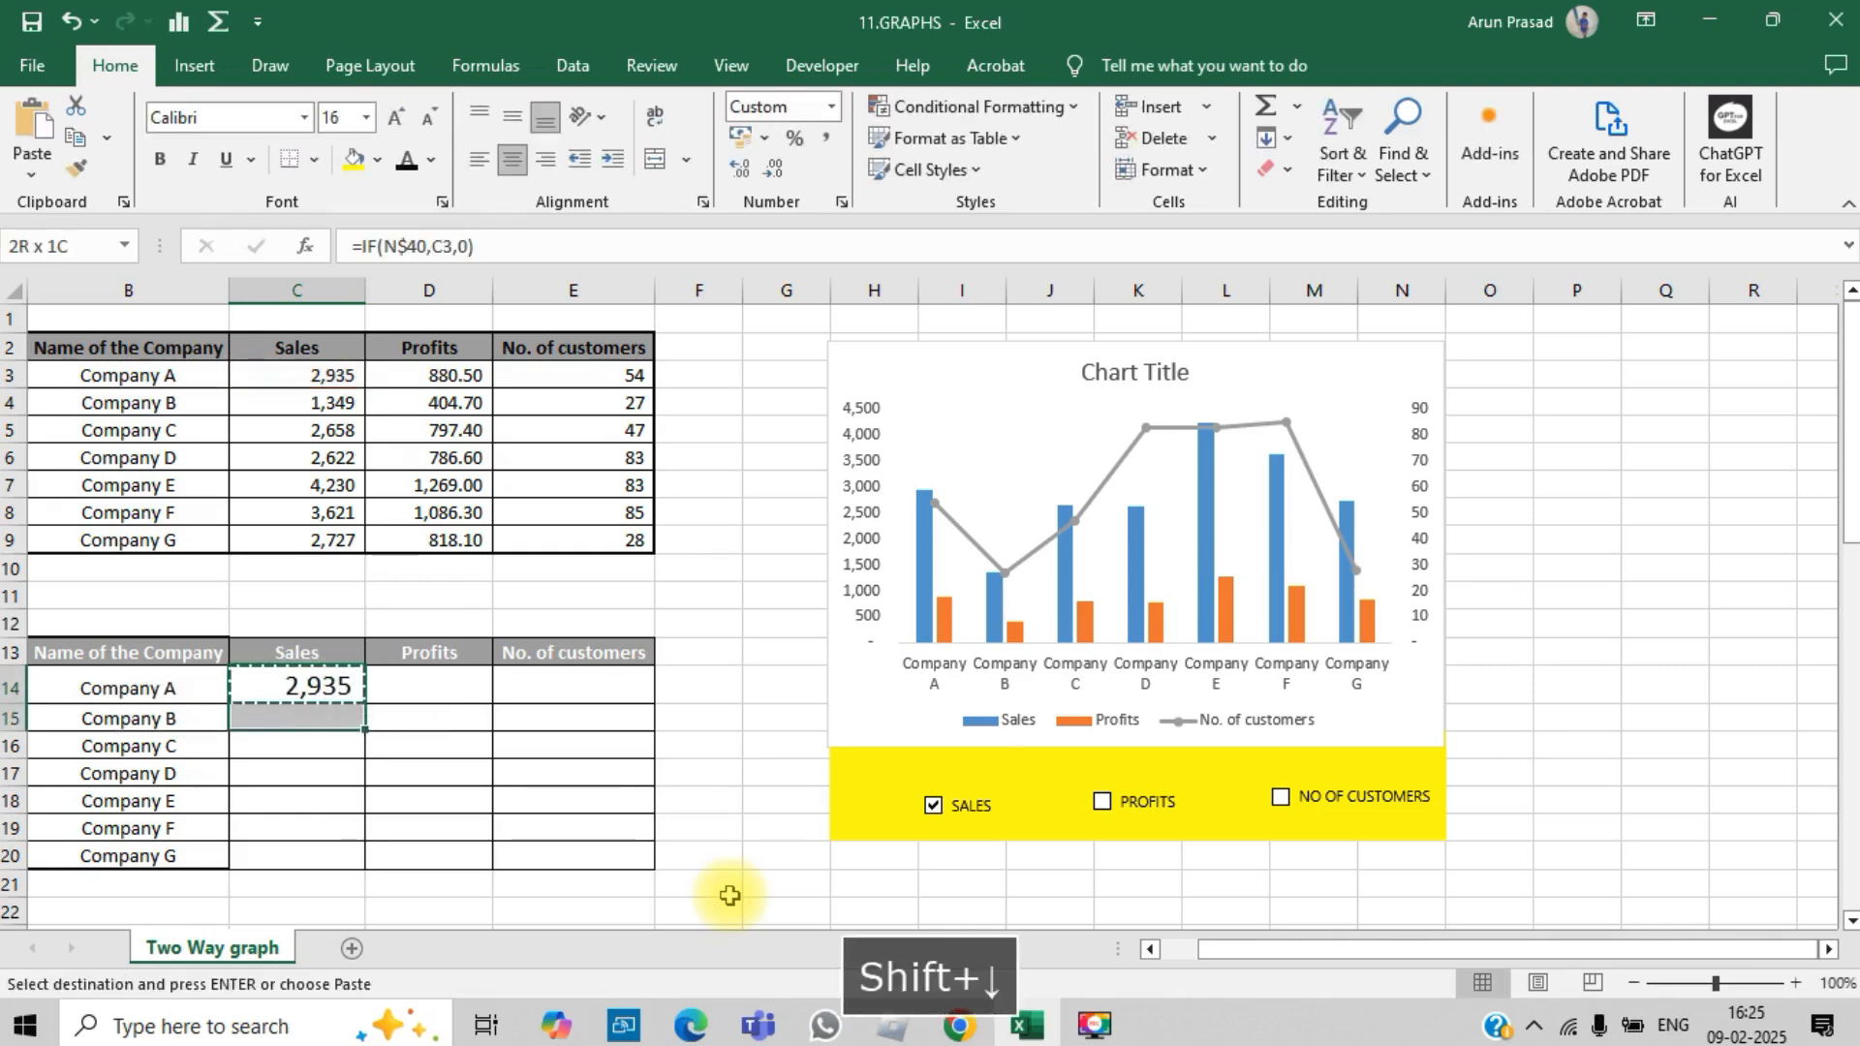
key("shift+Down")
key("shift+Down")
key("shift+Down")
key("ctrl+v")
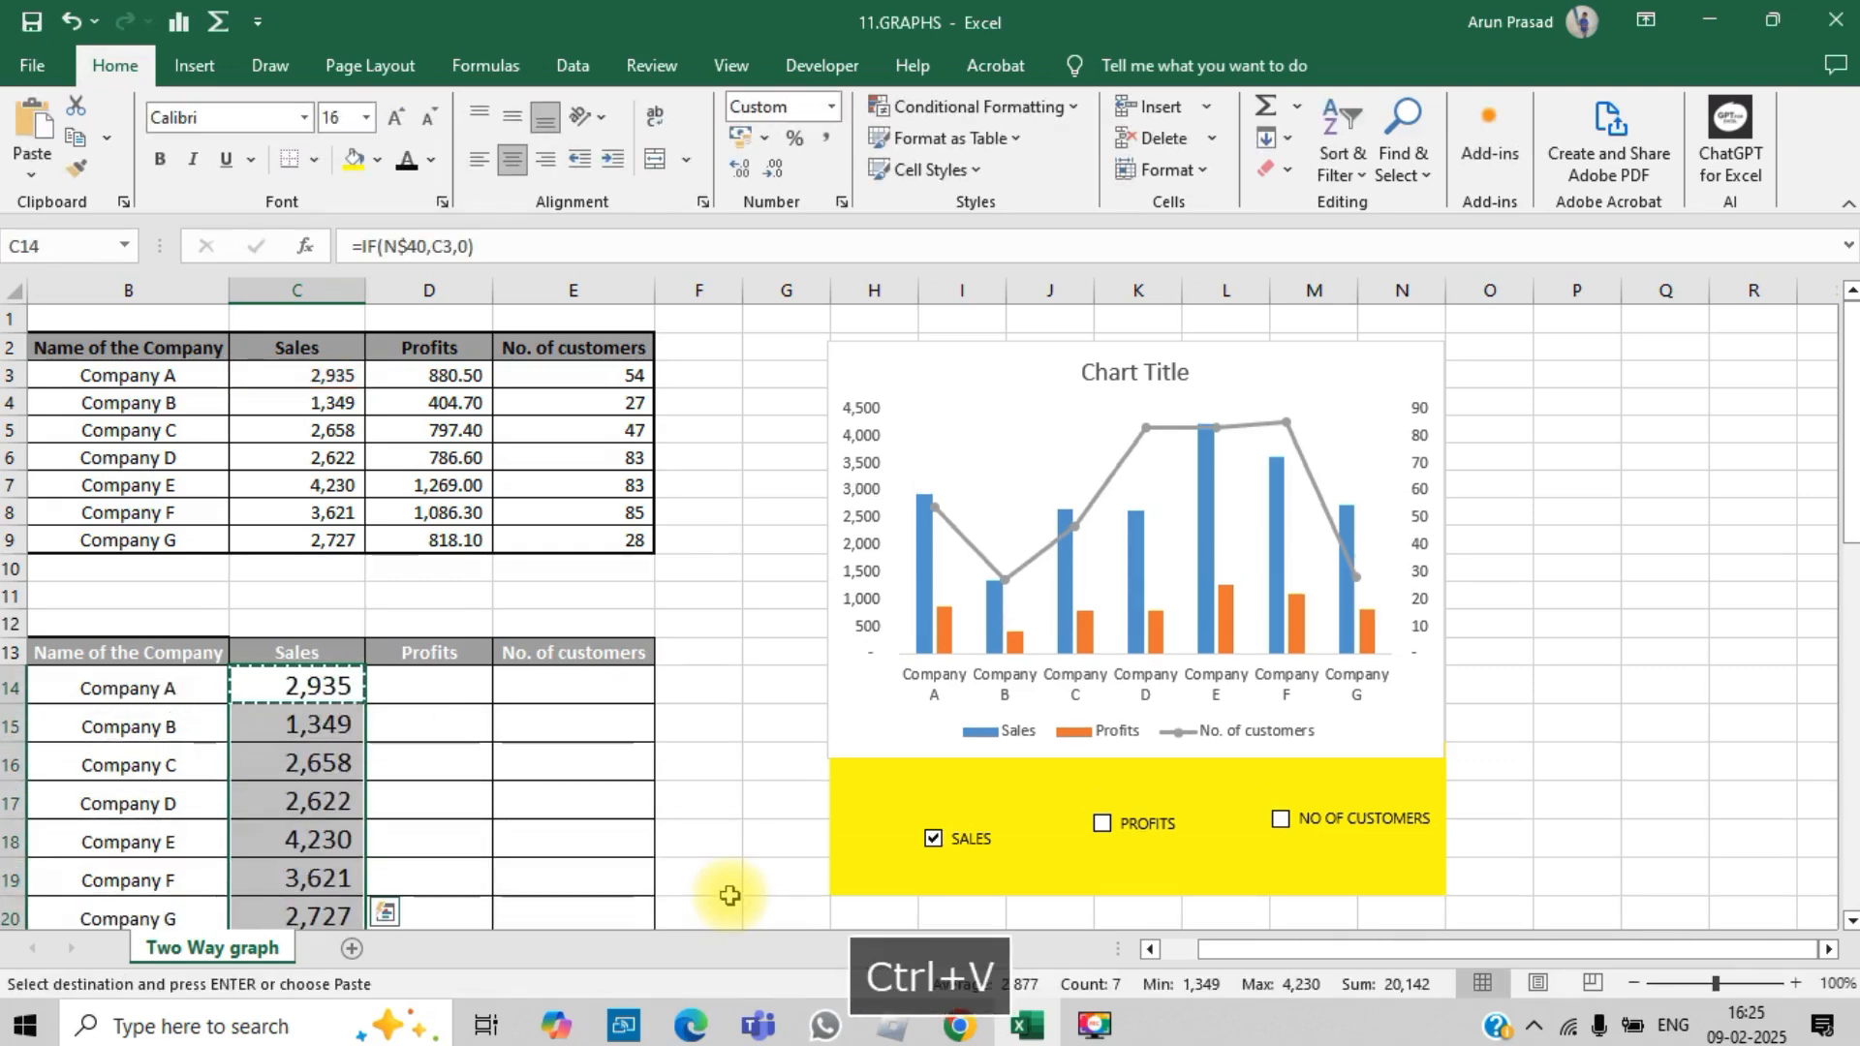
Step: Copy the Sales formulas C14:C20 across to the Profits and No. of customers columns, D14:E20
key("ctrl+c")
key("Right")
key("ctrl+v")
key("Right")
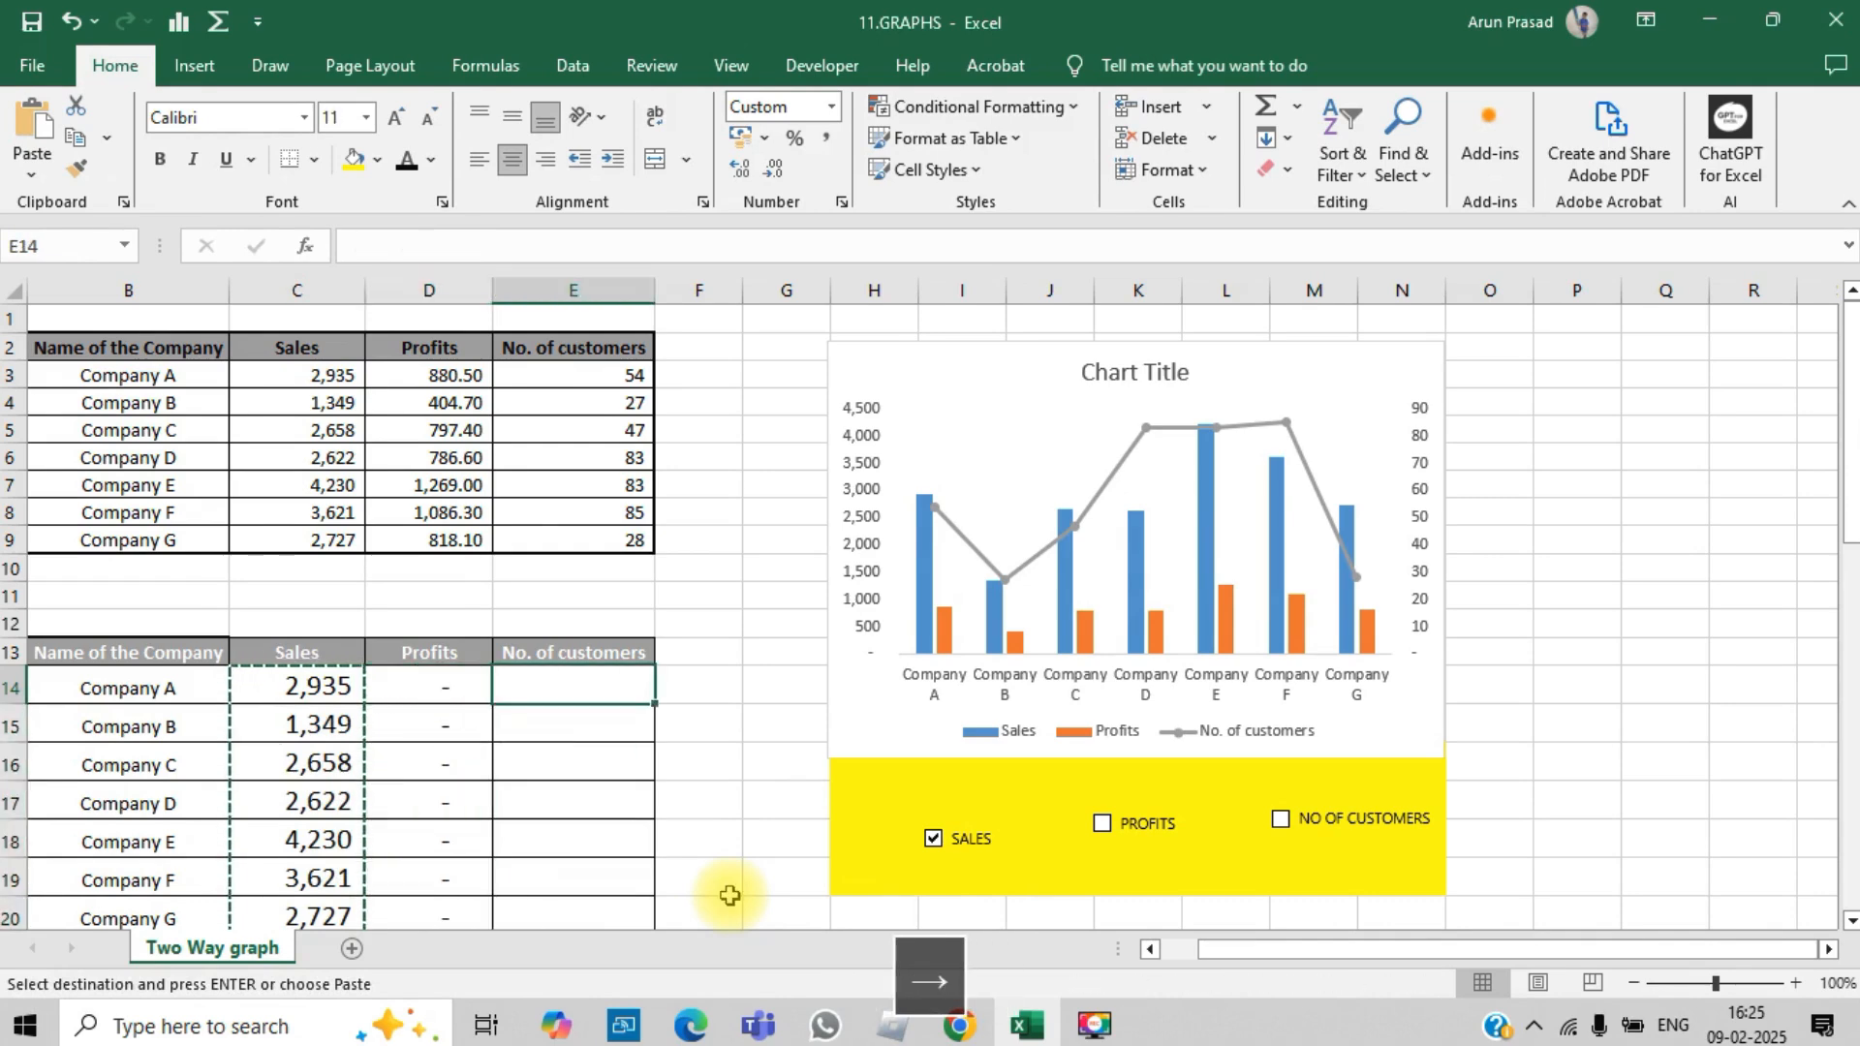
key("ctrl+v")
key("Escape")
Step: Examine the copied formulas in D14 and E14 against the linked check box cells N40:P40
key("Left")
key("shift+Left")
key("Right")
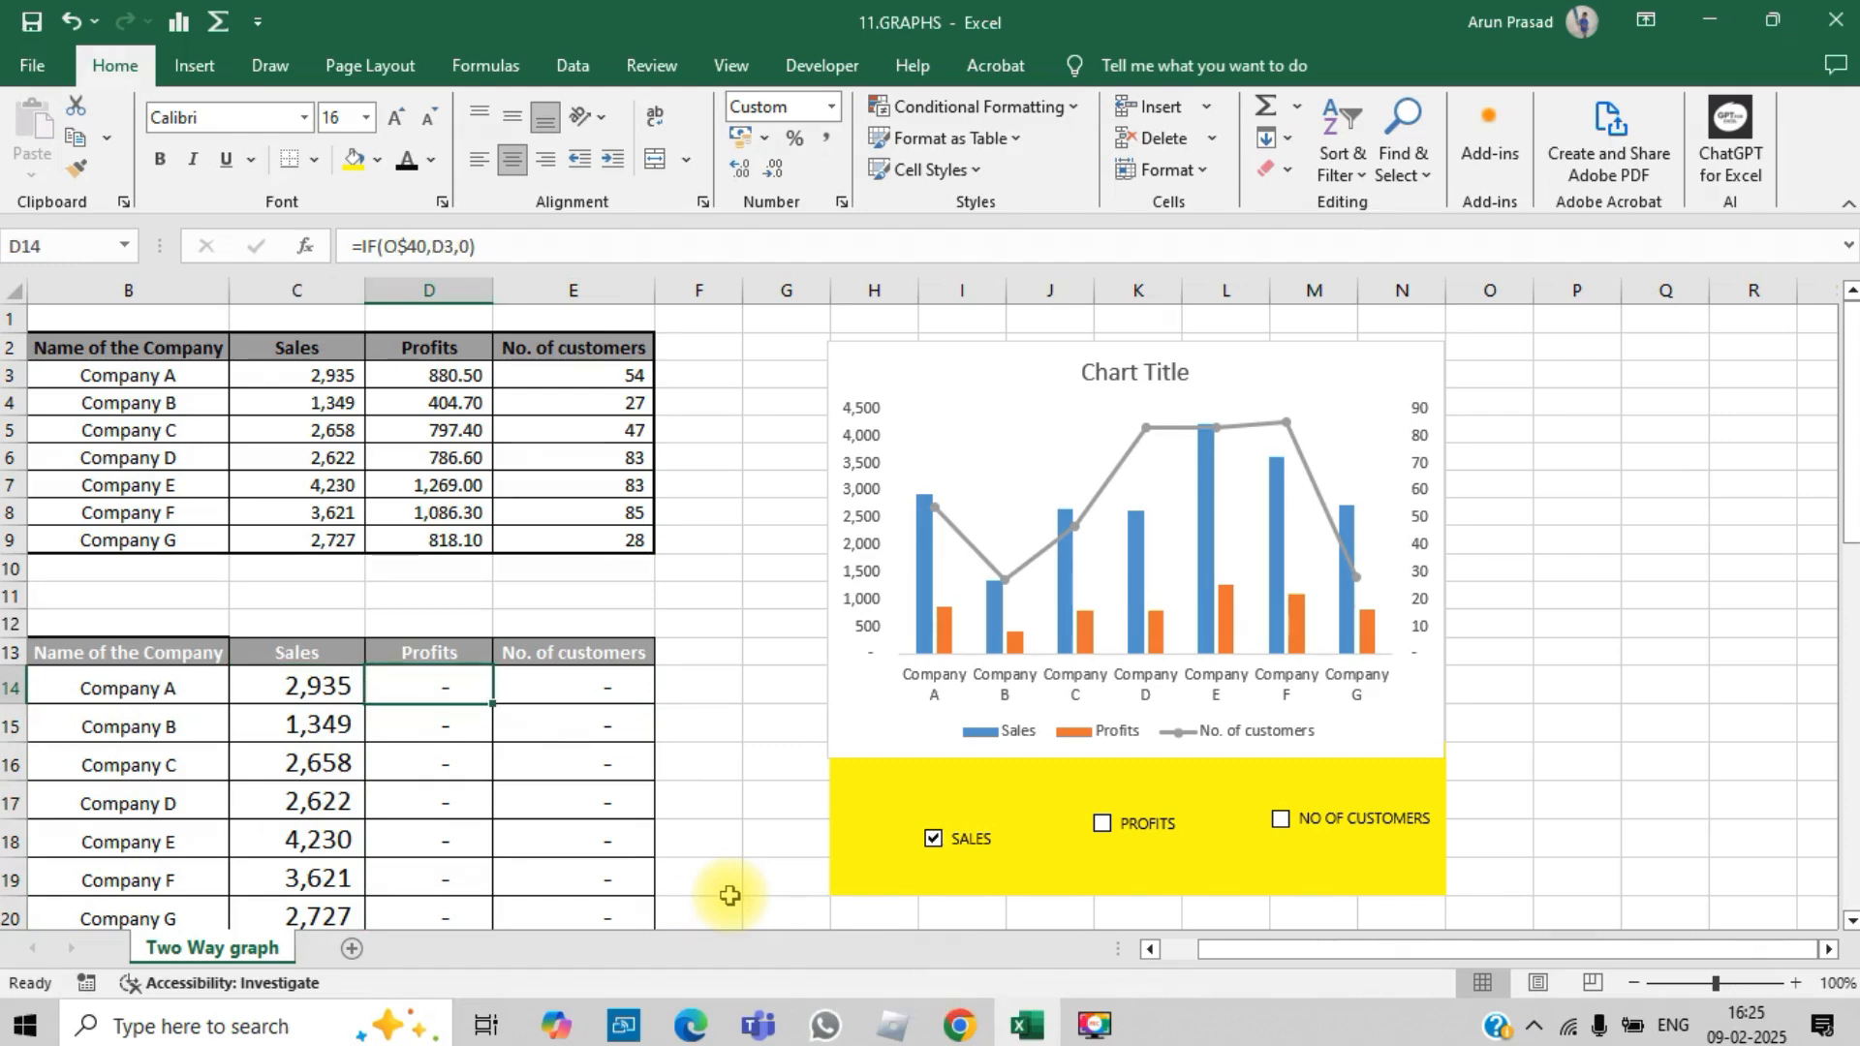
key("Page_Down")
left_click_drag(1482, 879, 1588, 877)
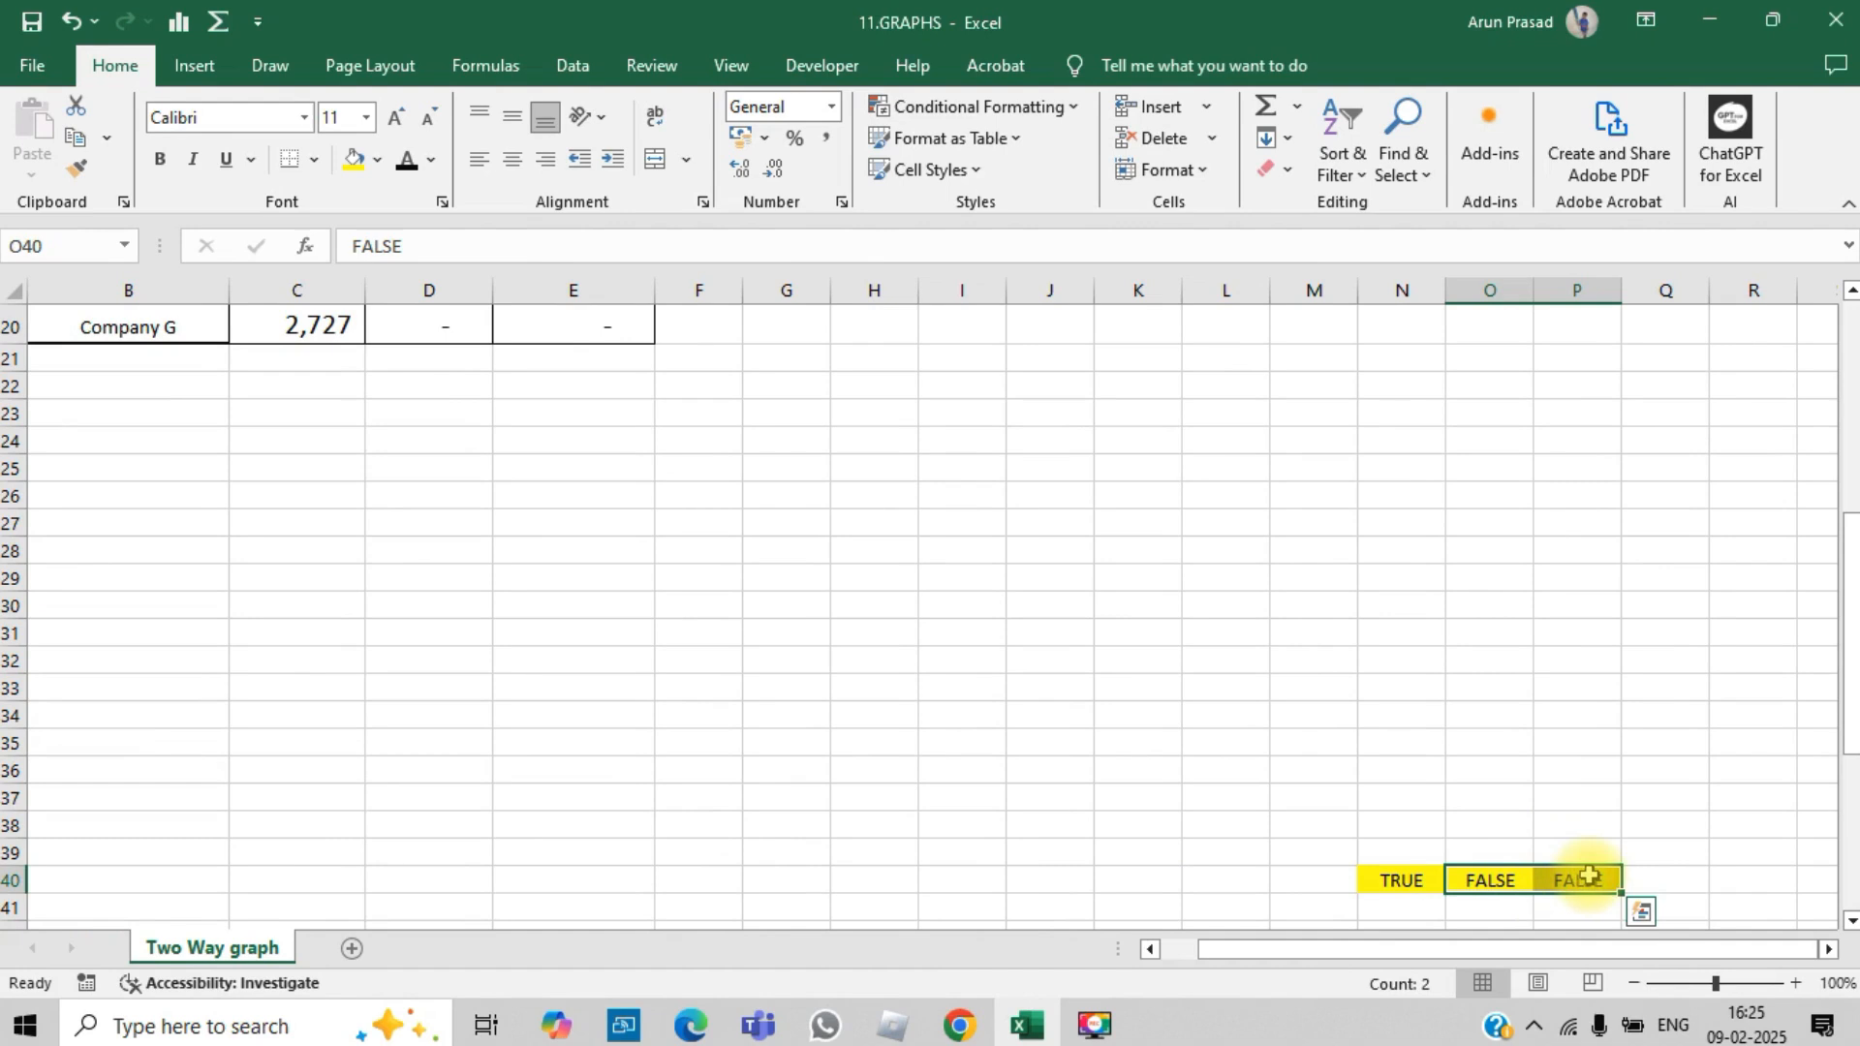
key("Left")
key("shift+Down")
key("shift+Down")
key("Right")
key("Left")
key("shift+Right")
key("shift+Right")
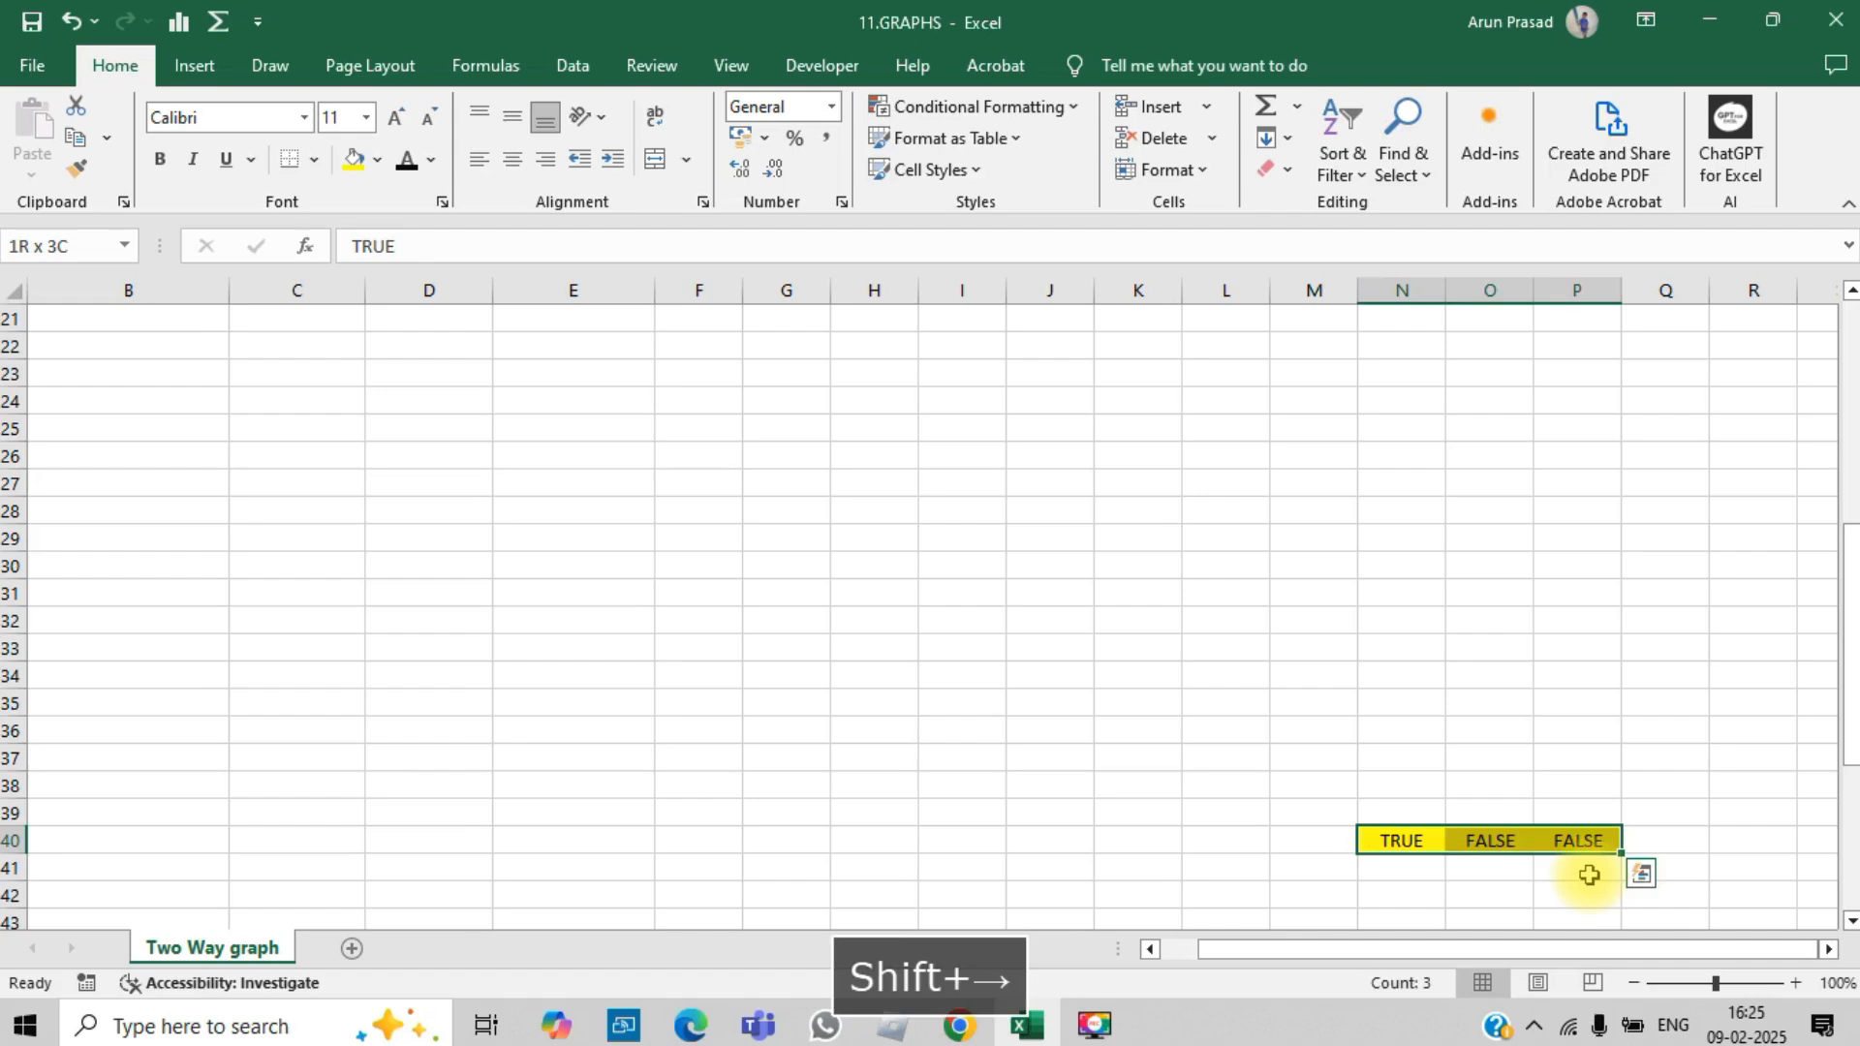
key("Up")
key("Up")
key("Page_Up")
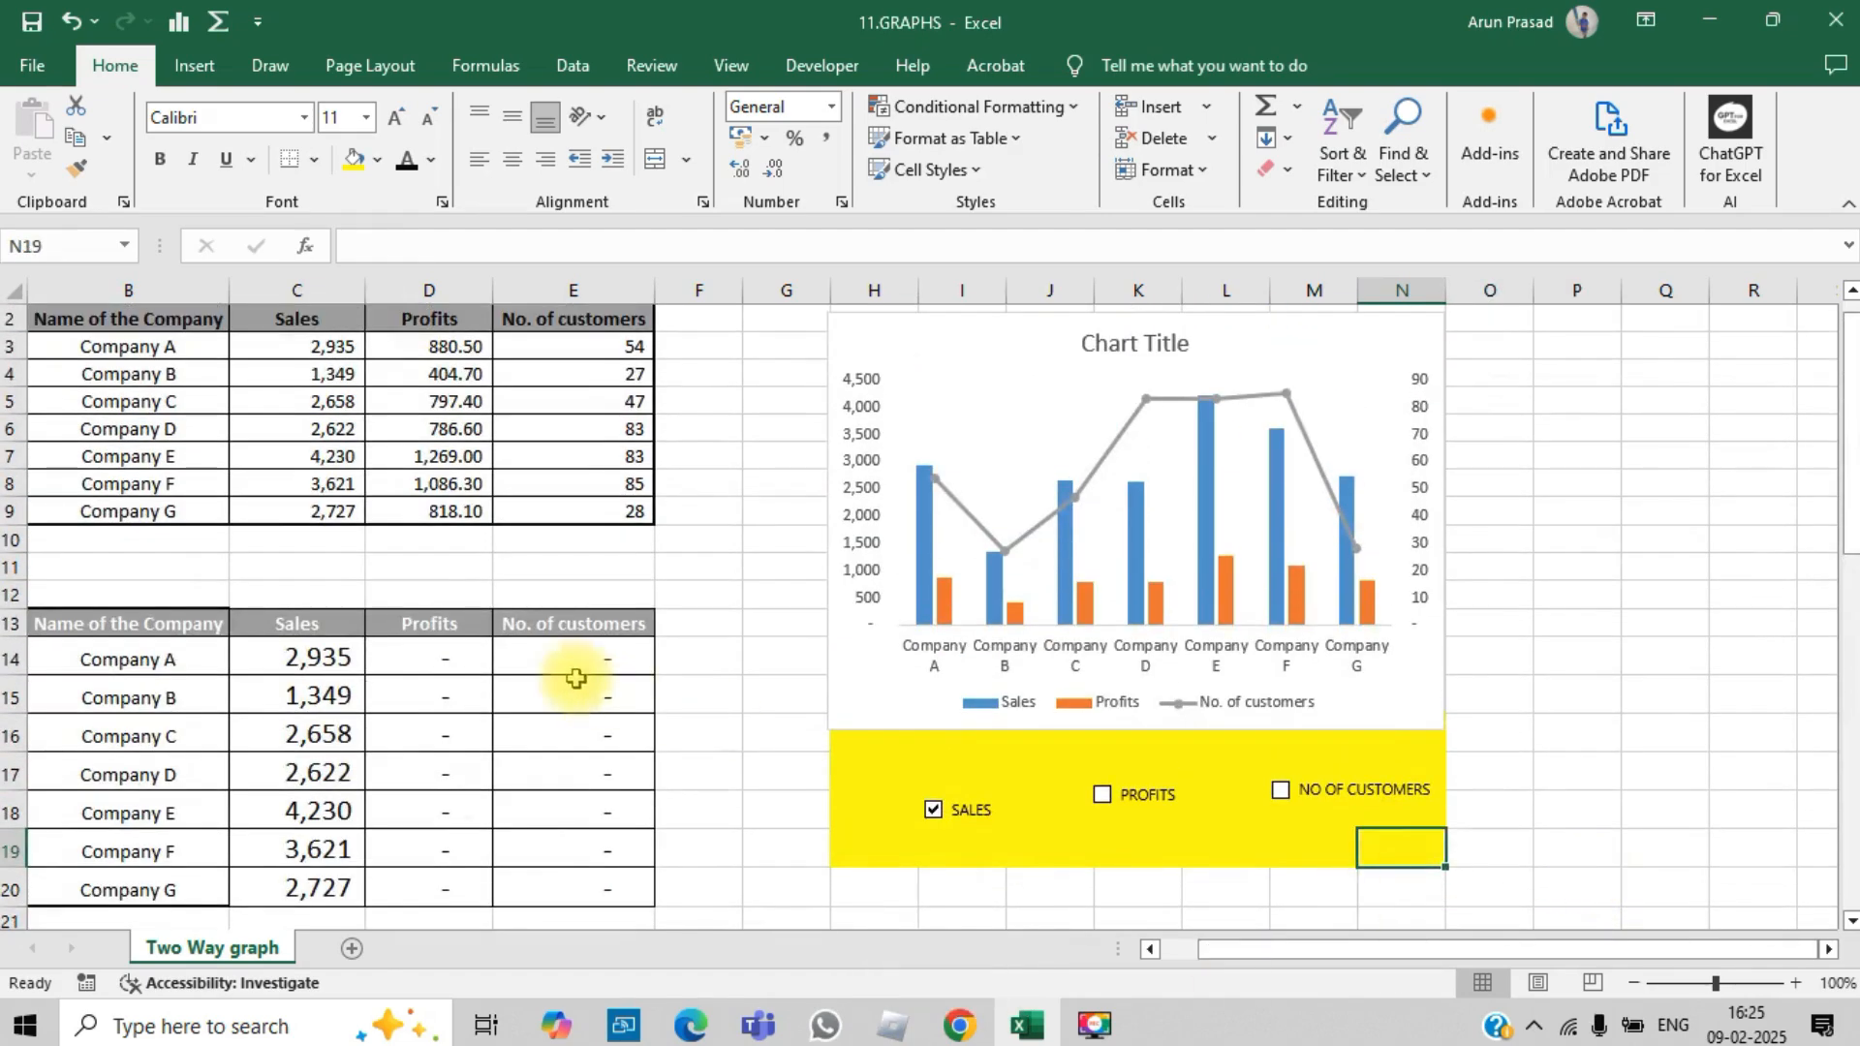
left_click(500, 663)
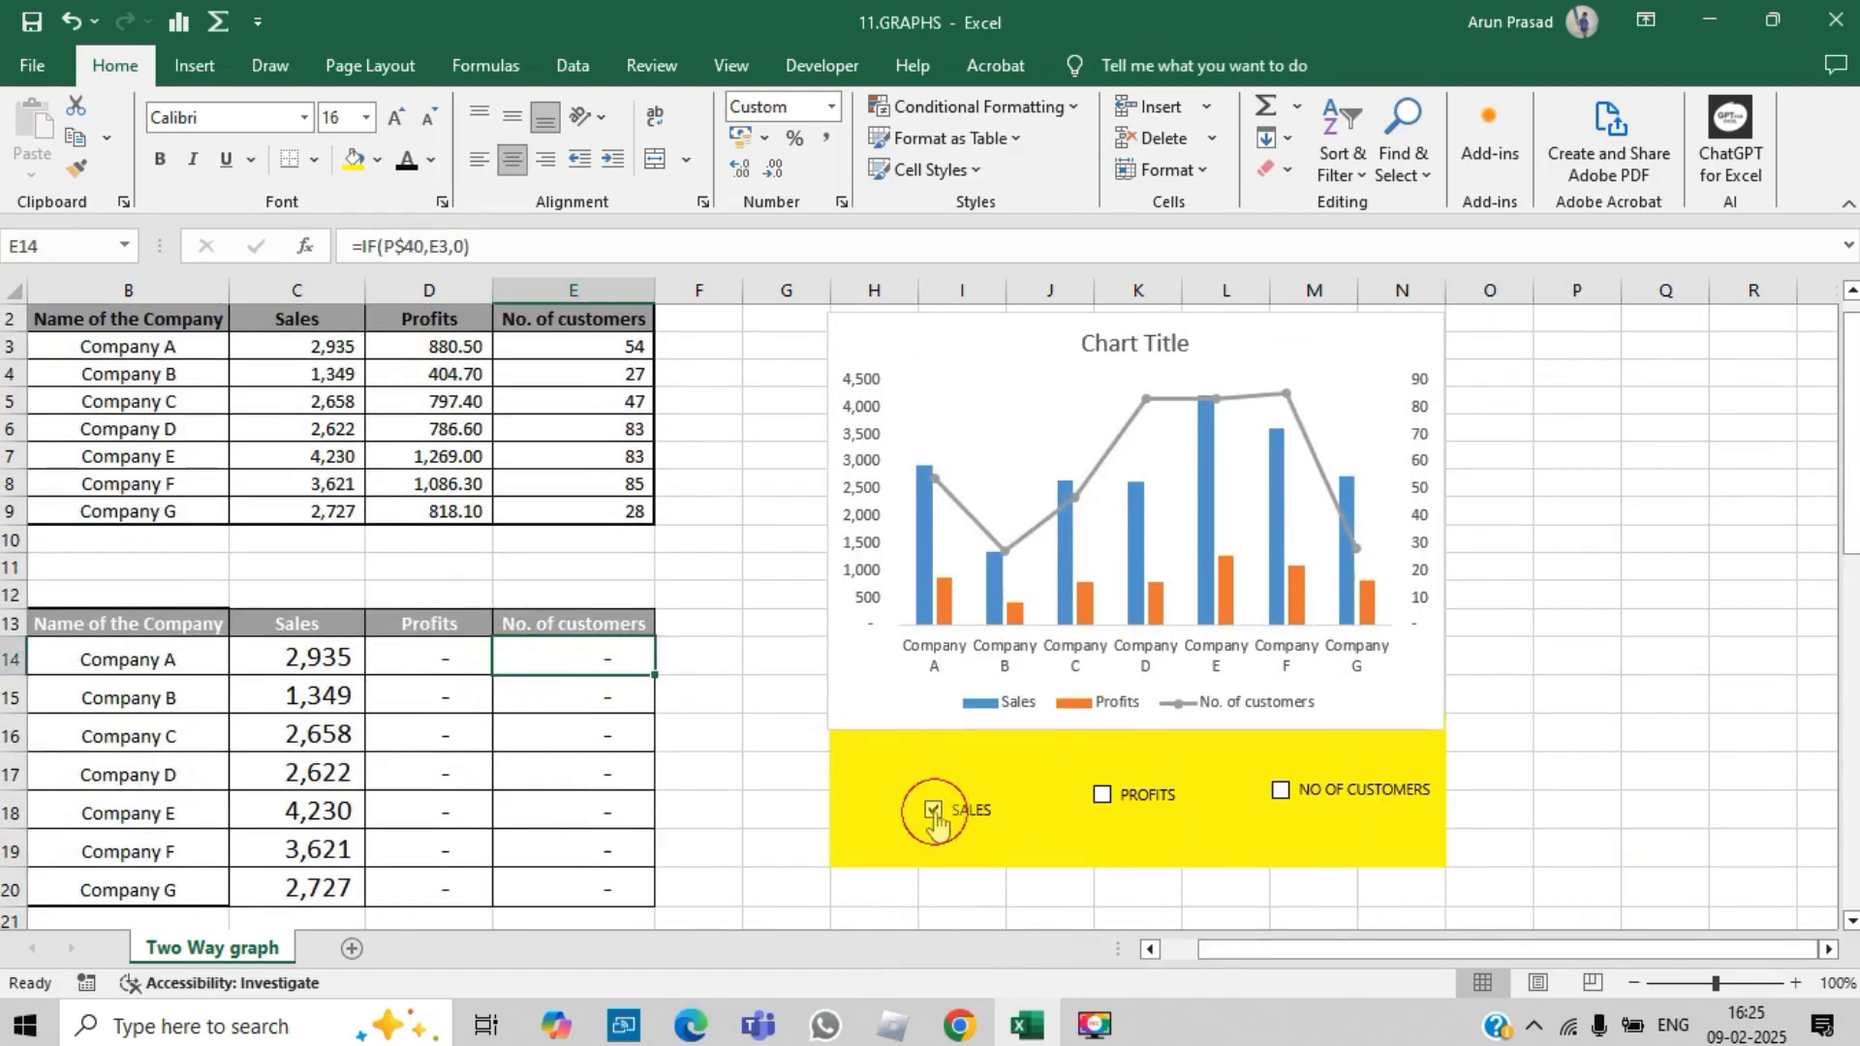
Step: Test the lower table by toggling the SALES, PROFITS and NO OF CUSTOMERS check boxes, leaving only SALES and PROFITS ticked
left_click(933, 810)
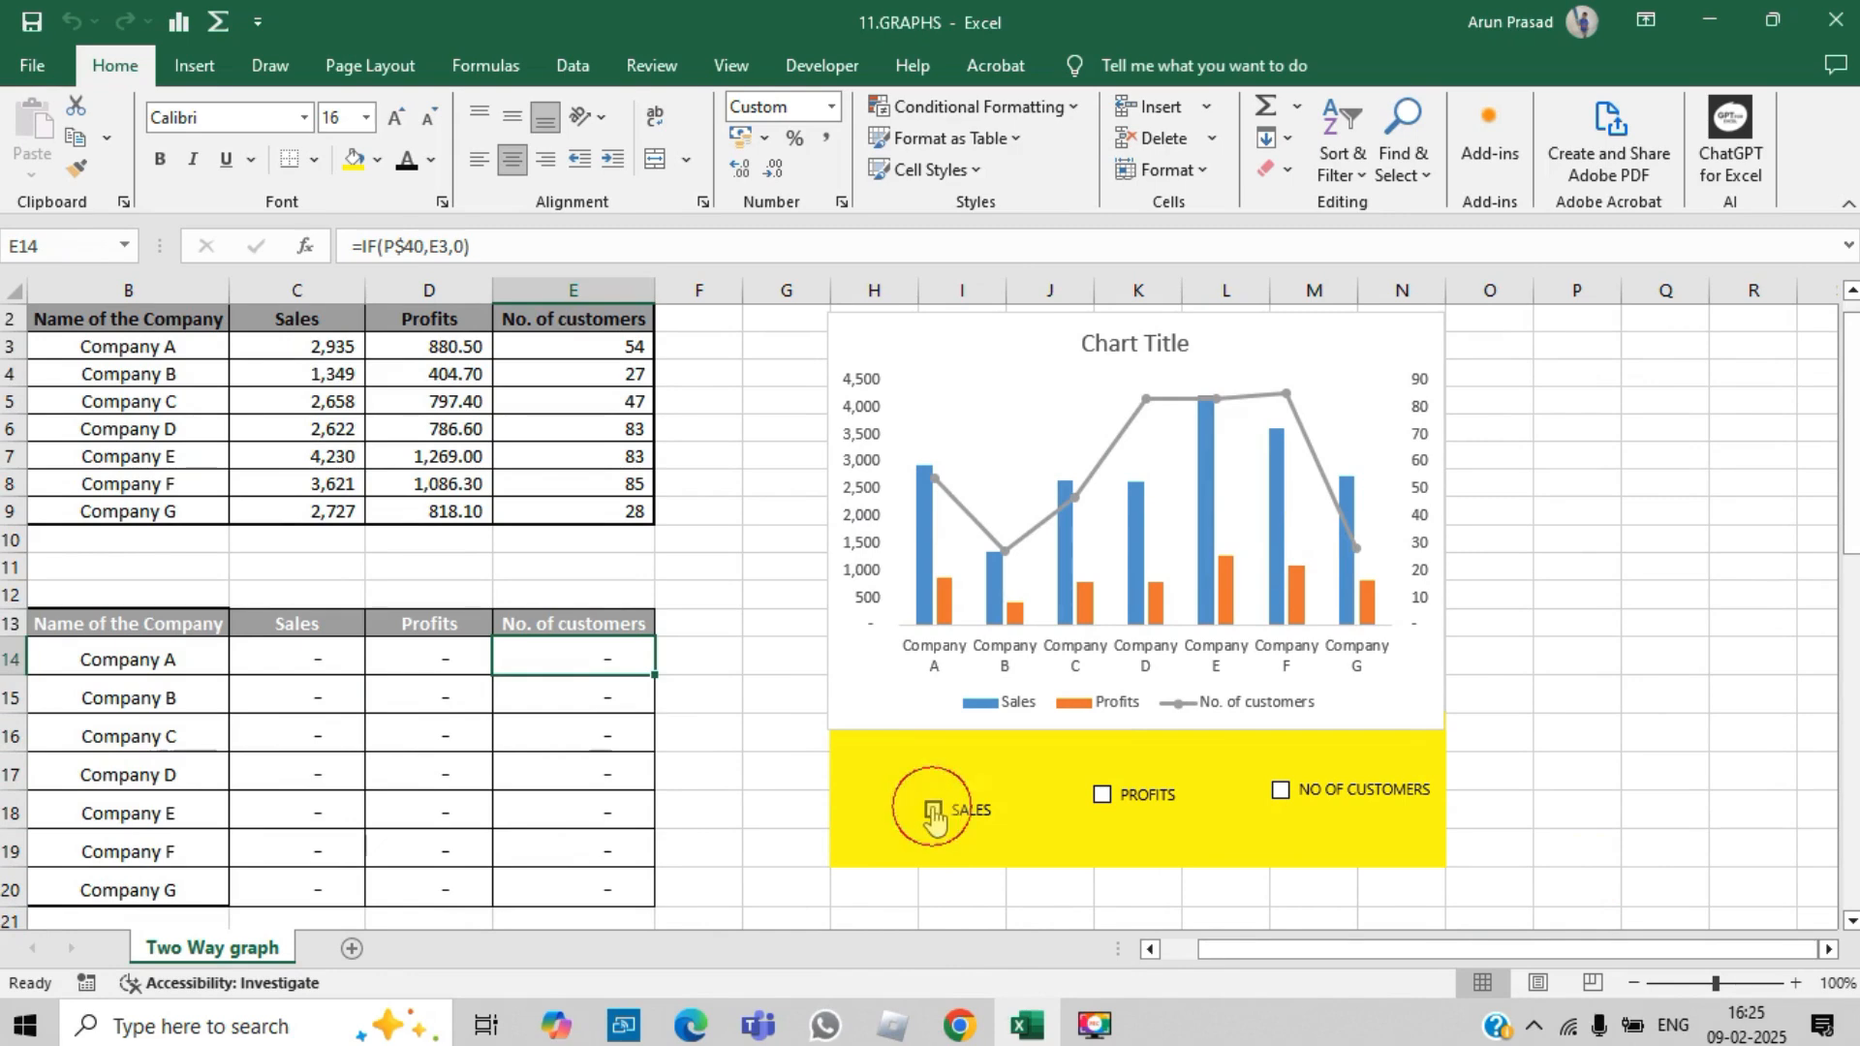
left_click(933, 810)
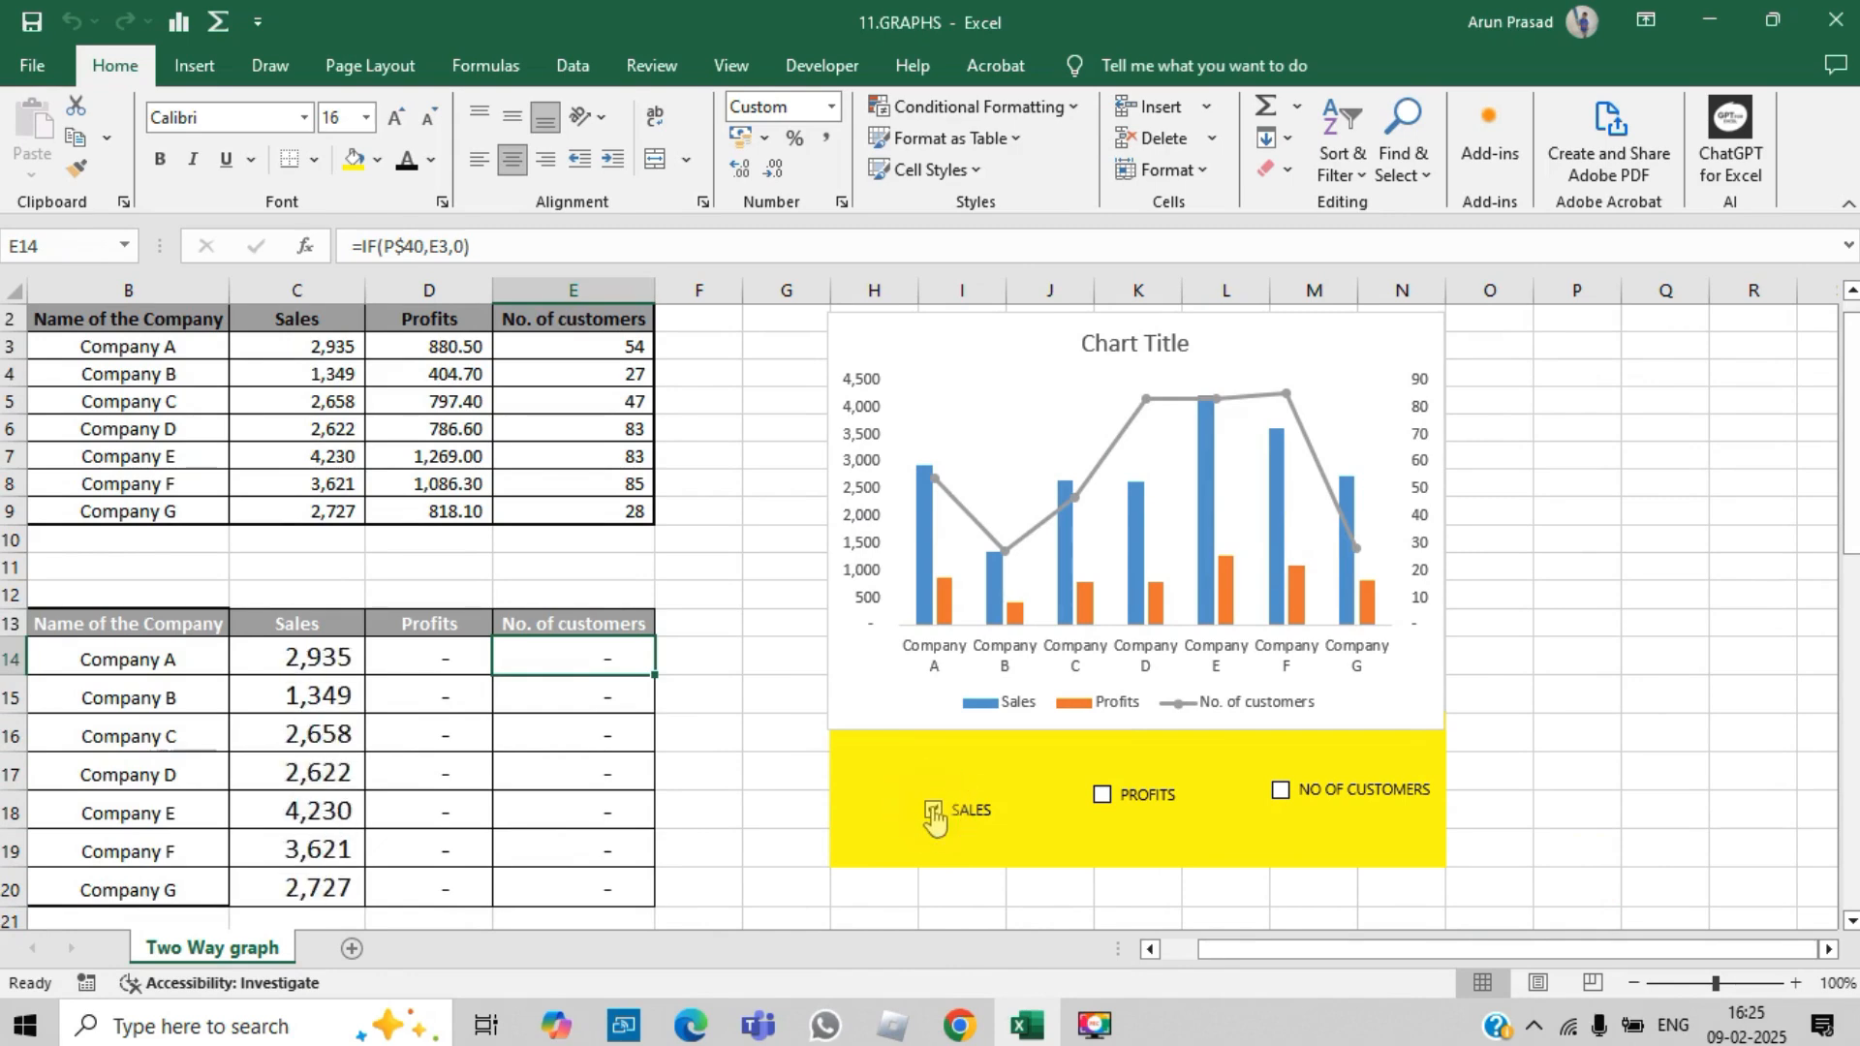
left_click(1104, 797)
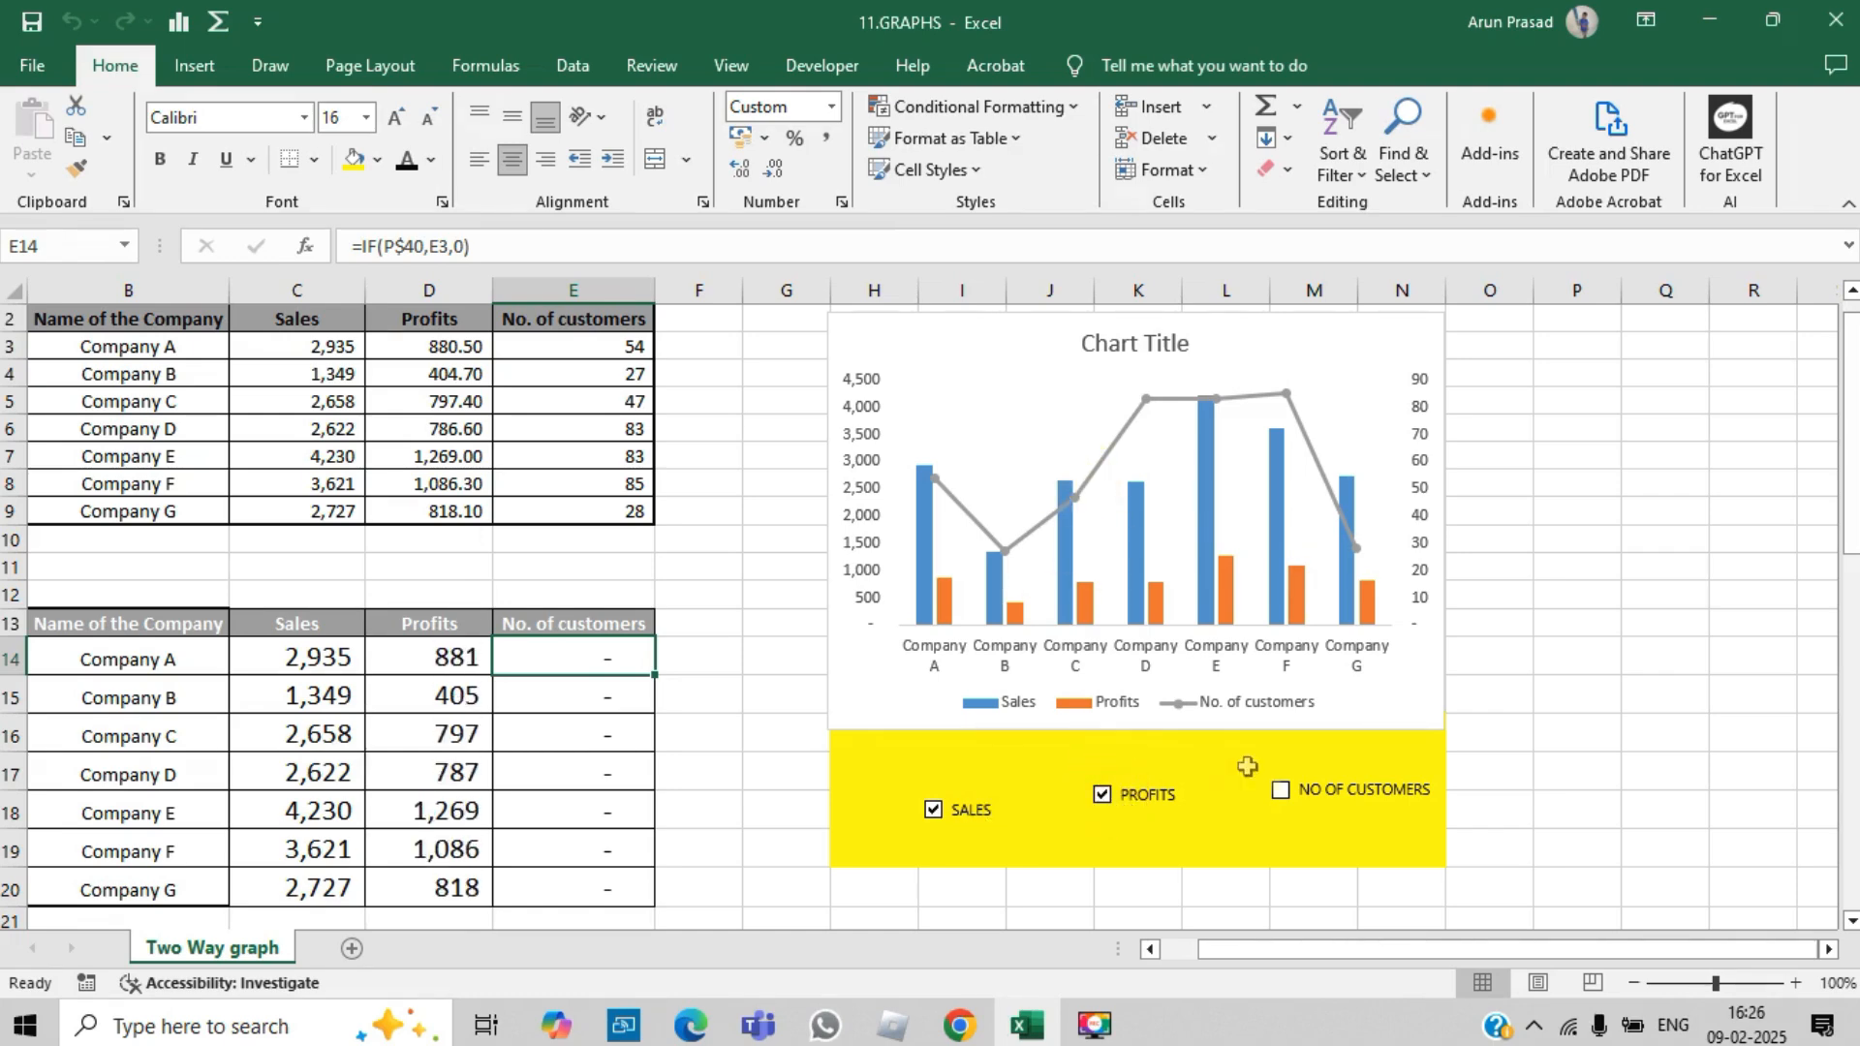
left_click(1281, 790)
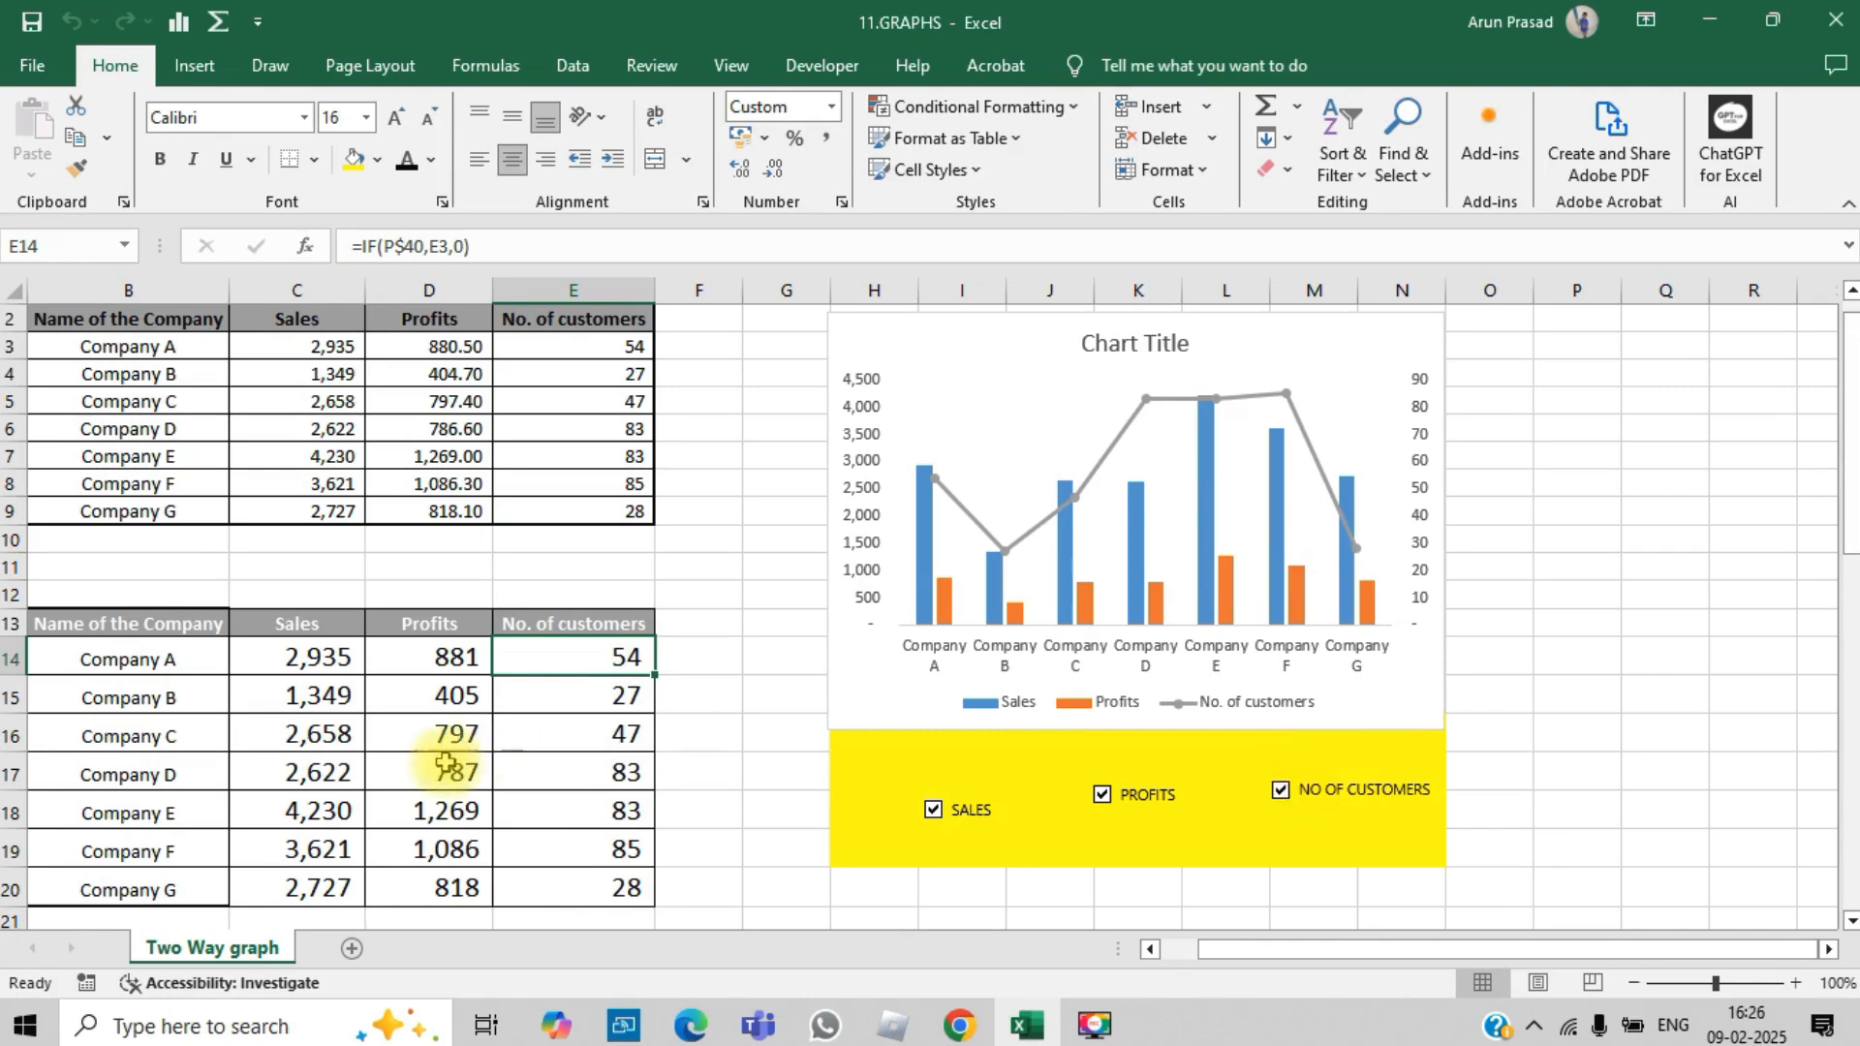
left_click(1102, 796)
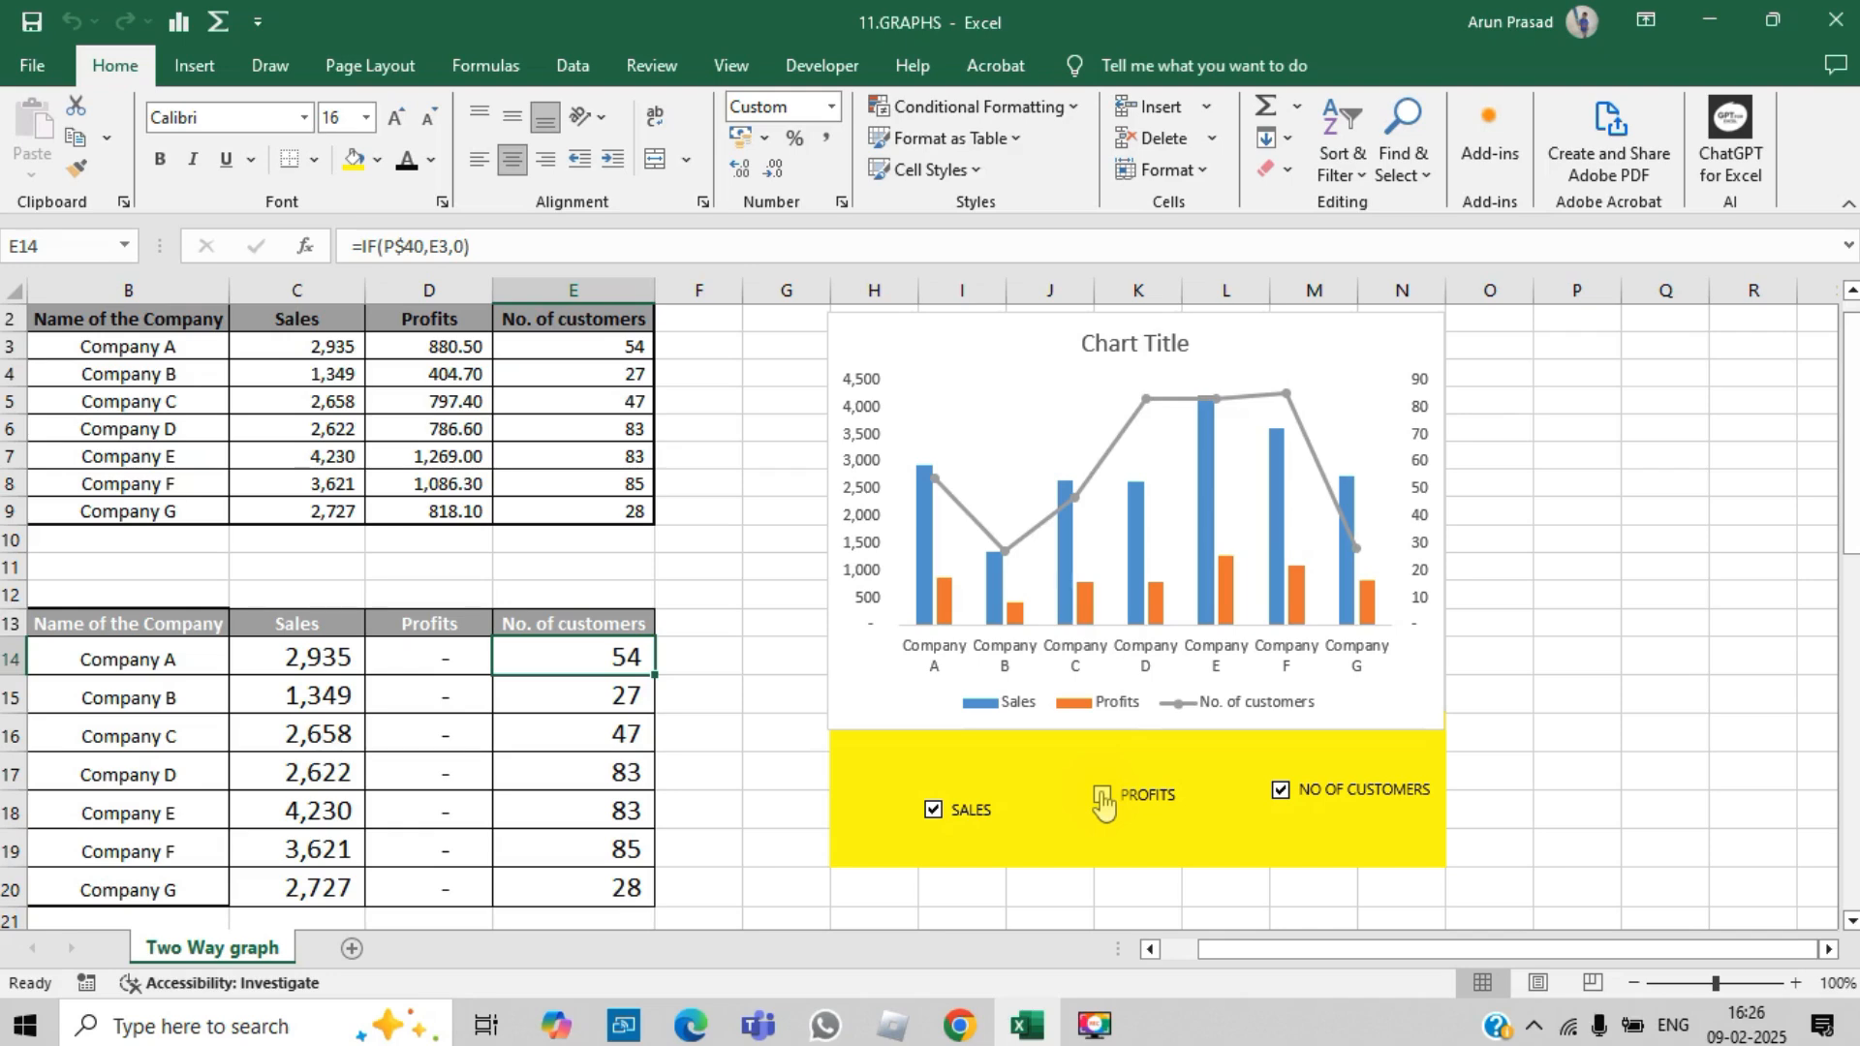
left_click(1283, 792)
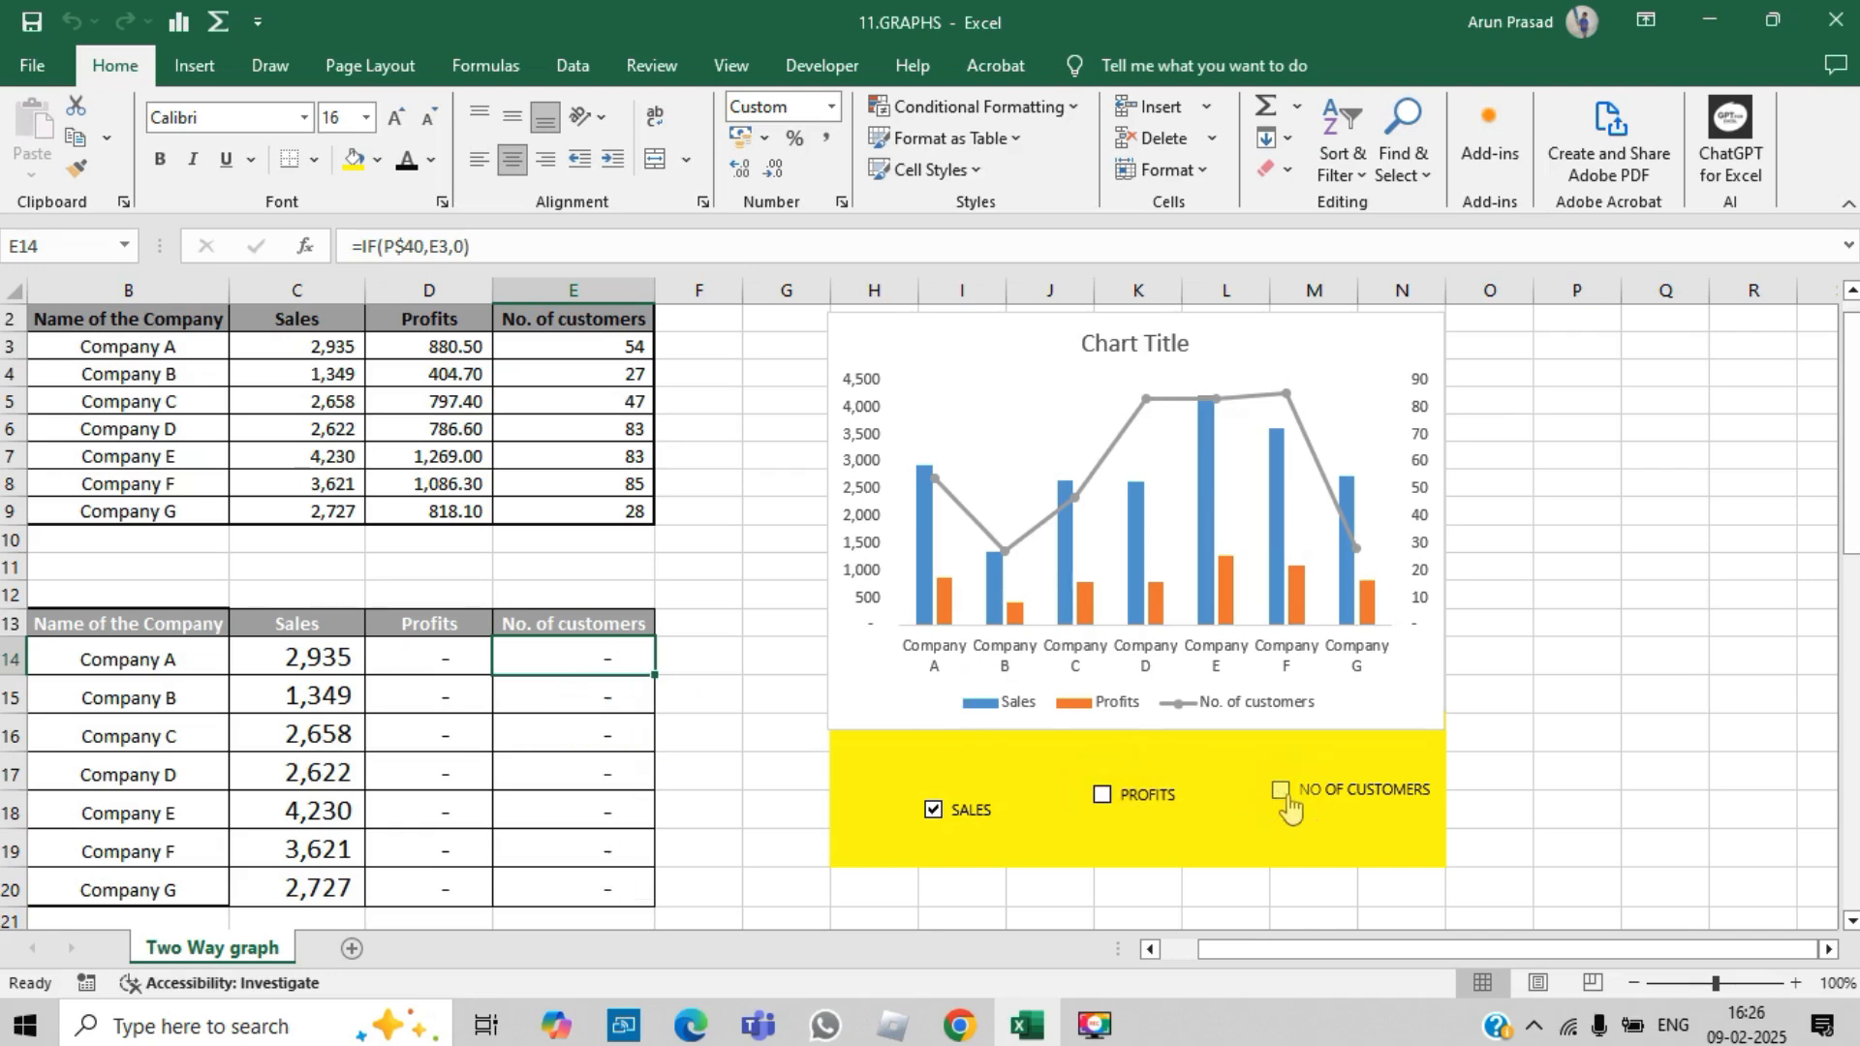
left_click(1101, 798)
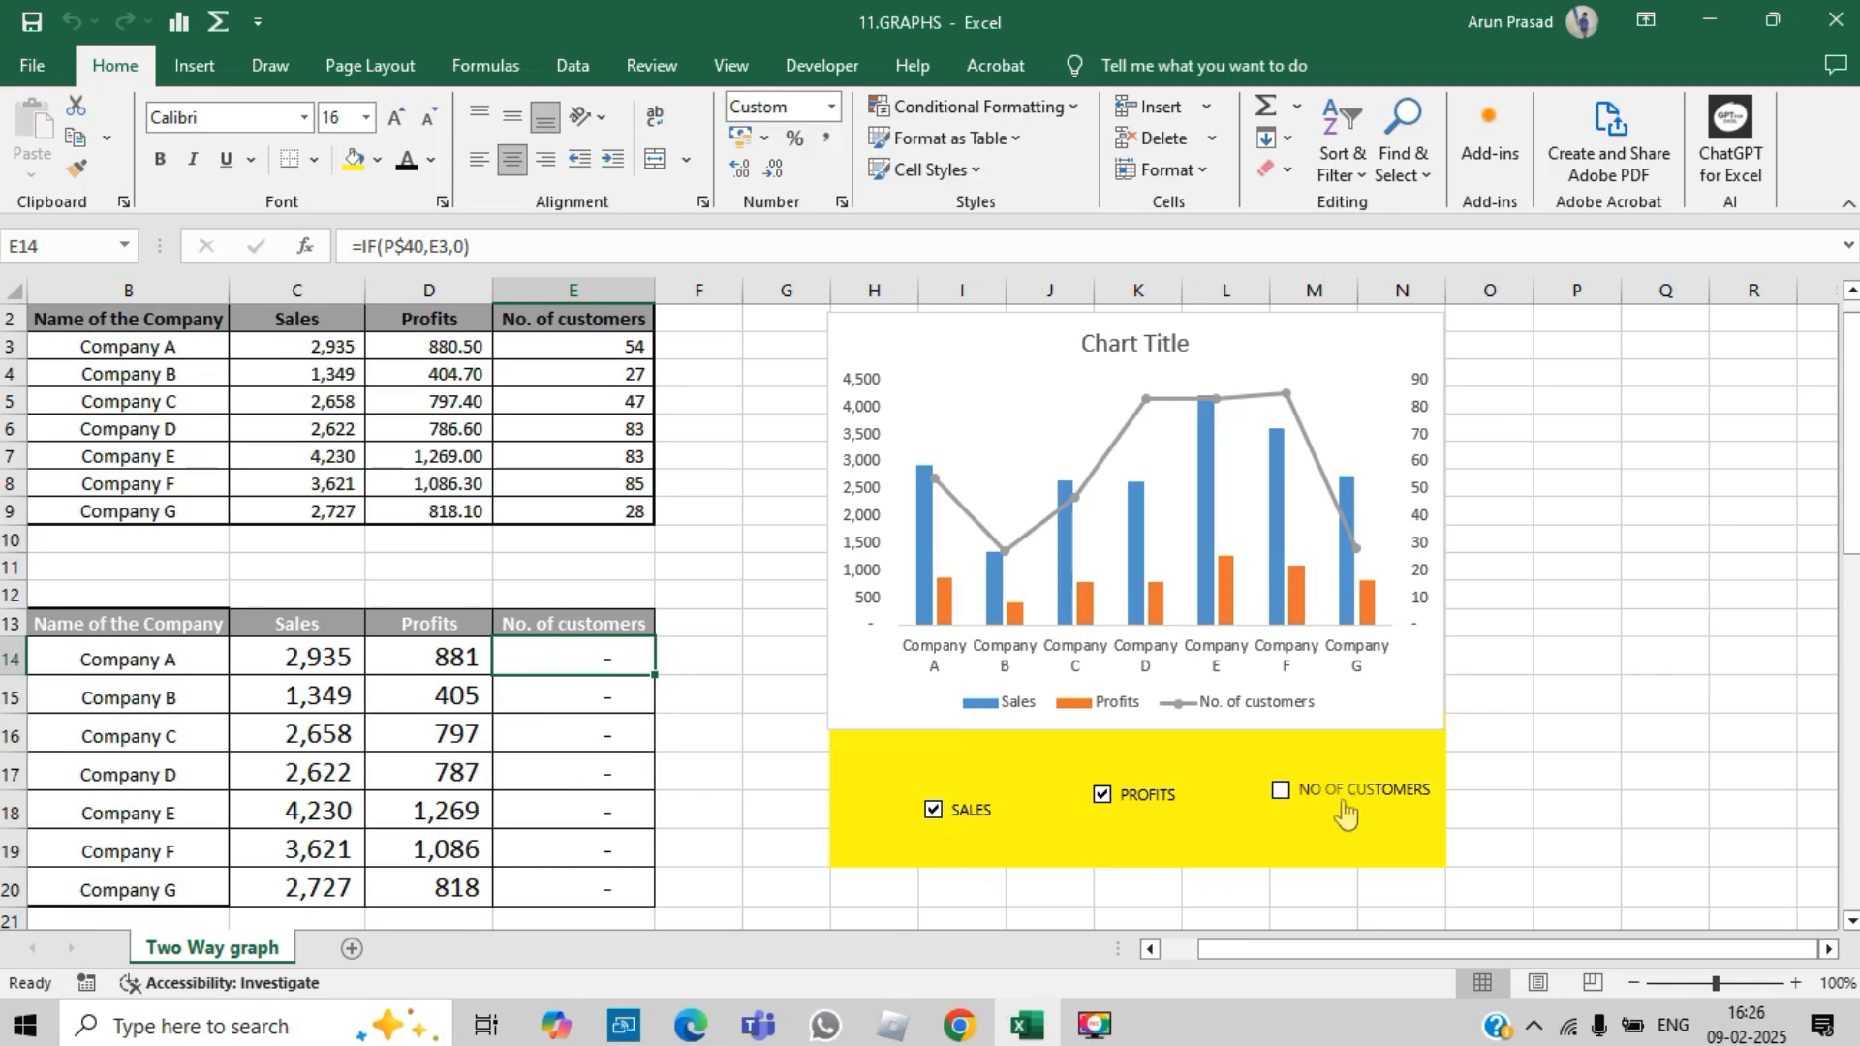
Step: Change the combo chart's data source to the formula-driven lower table, range B13:E20 on the Two Way graph sheet
right_click(1109, 576)
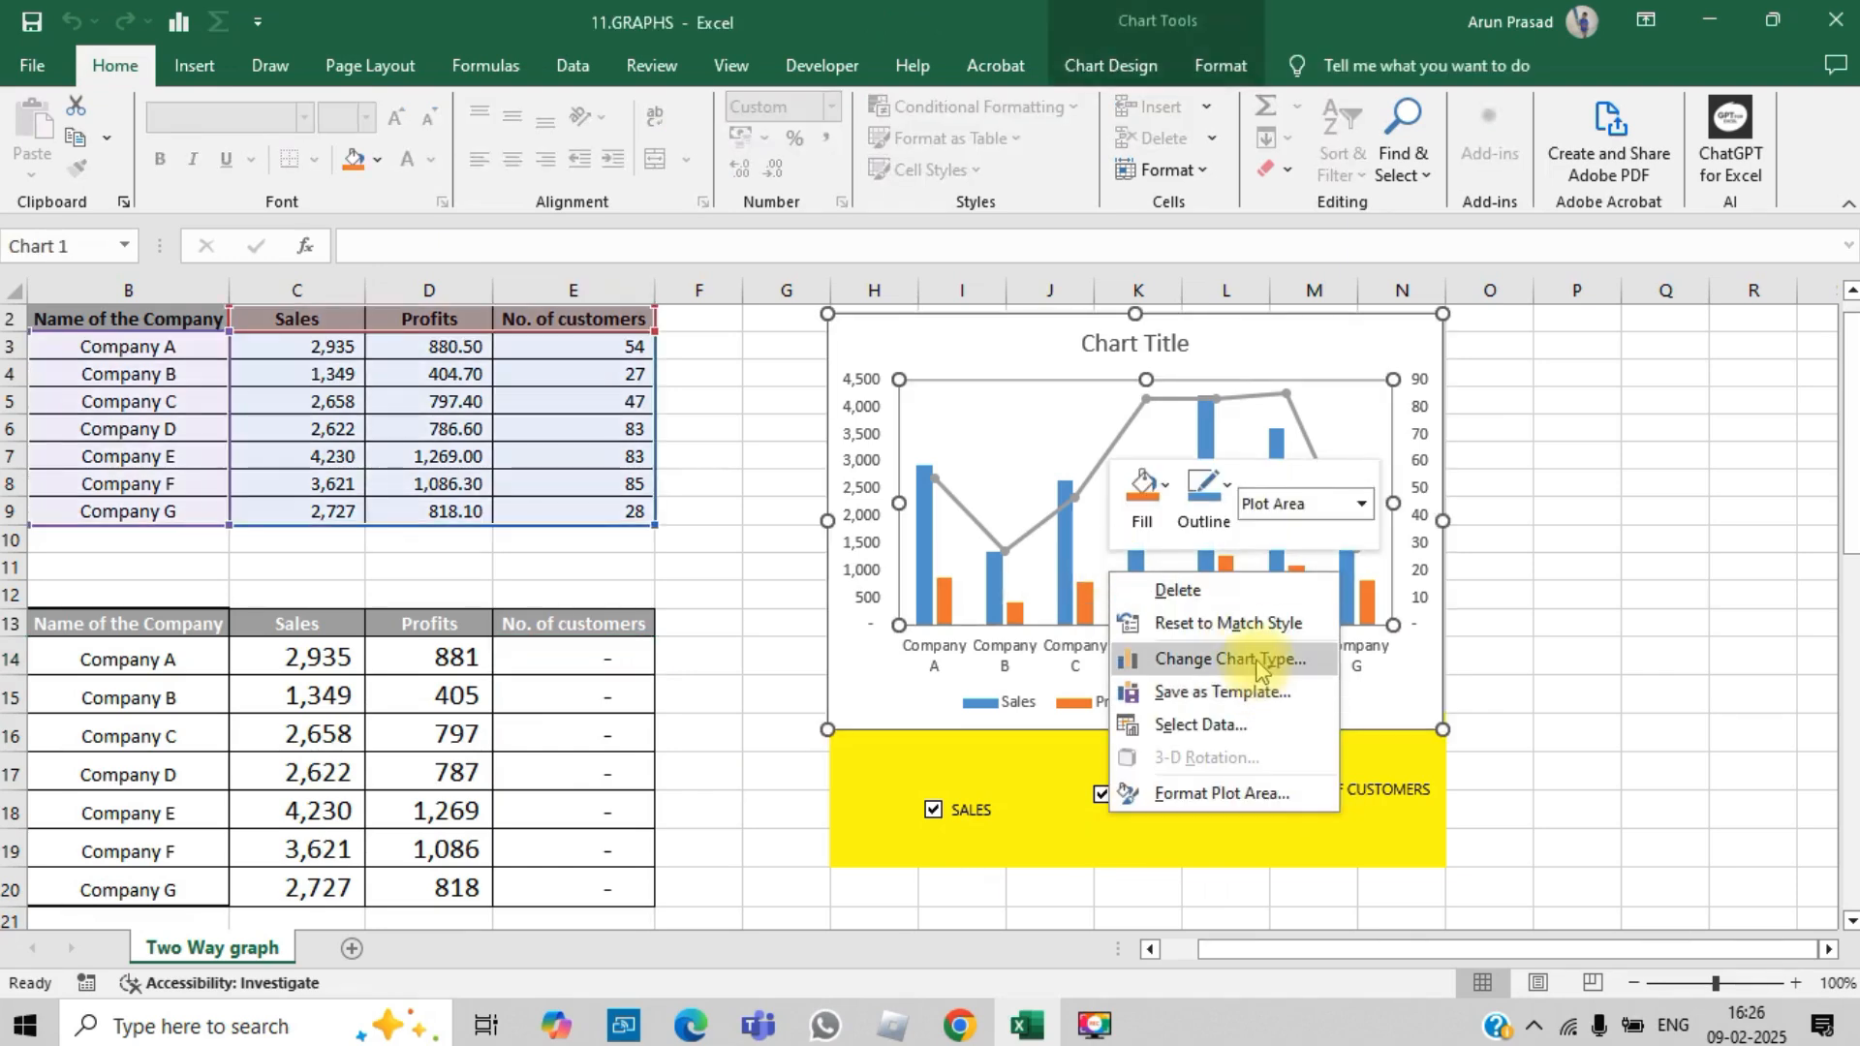
left_click(1242, 724)
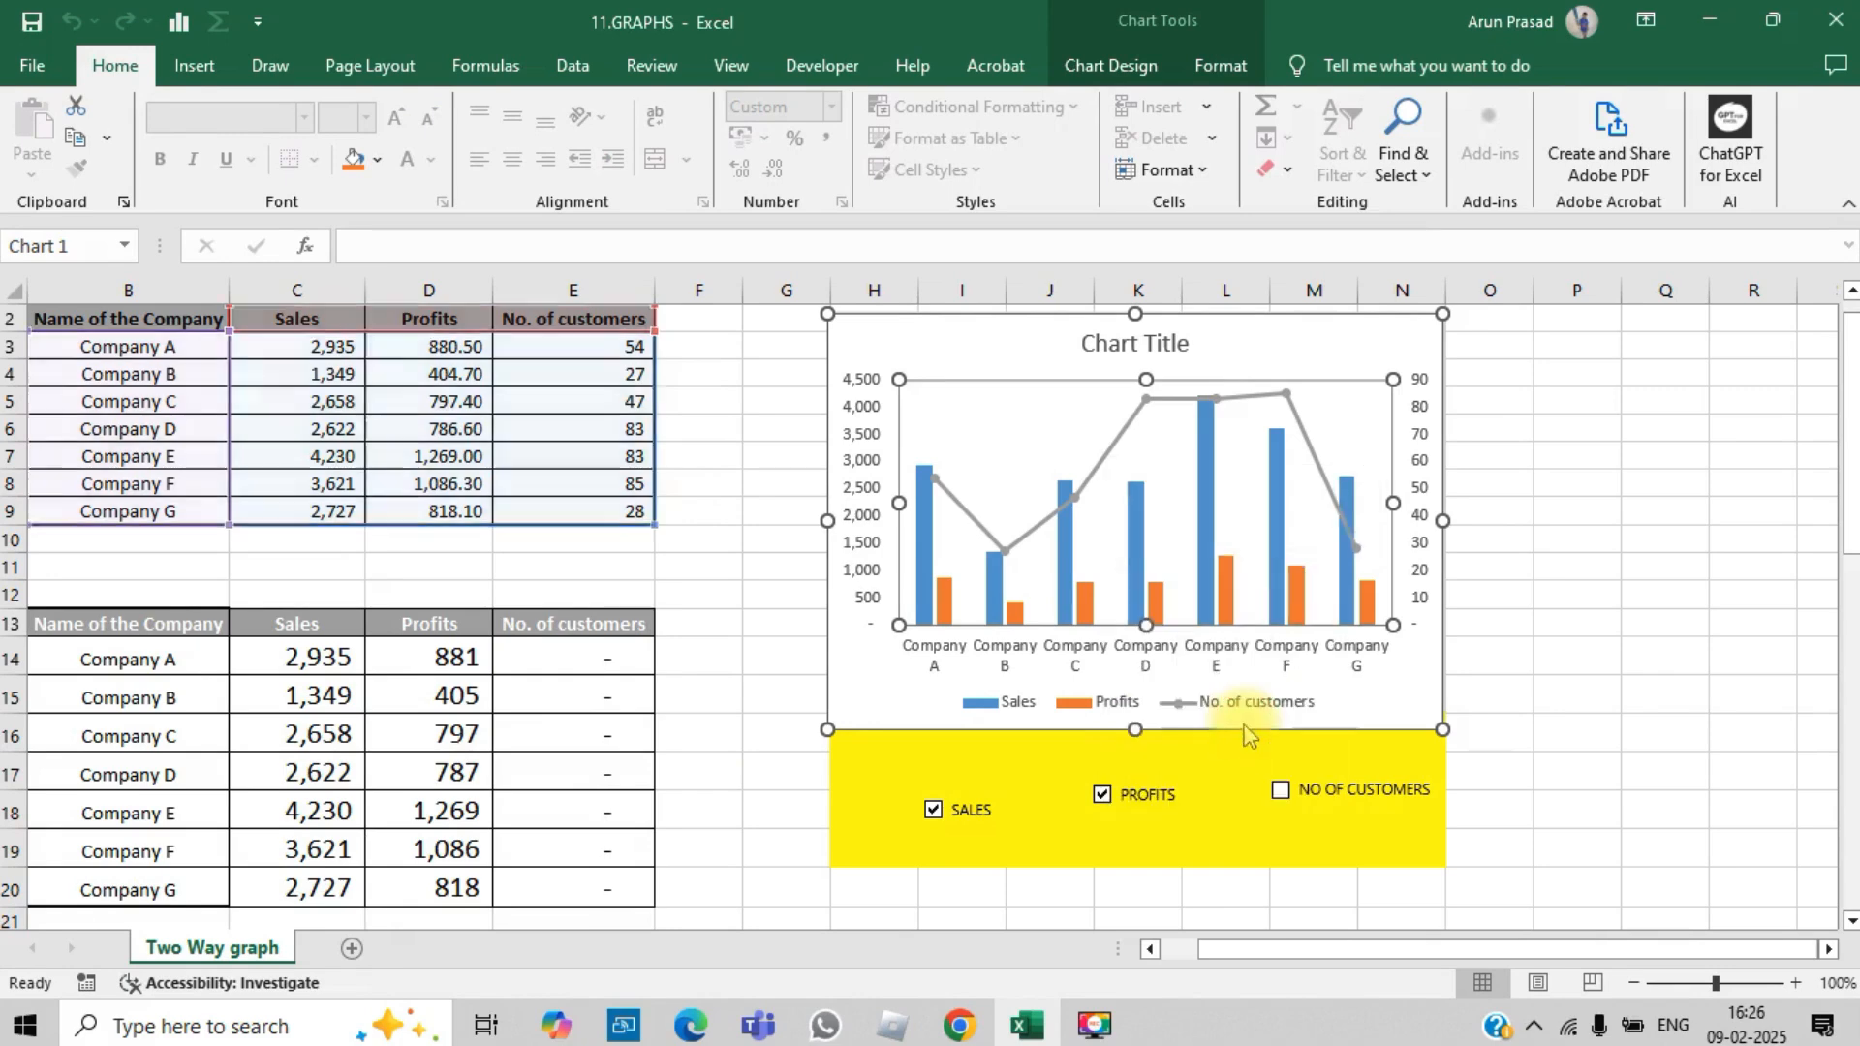
left_click(116, 620)
key("shift+Right")
key("shift+Right")
key("shift+Right")
key("shift+Down")
key("shift+Down")
key("shift+Down")
key("shift+Down")
key("shift+Down")
key("shift+Down")
key("shift+Down")
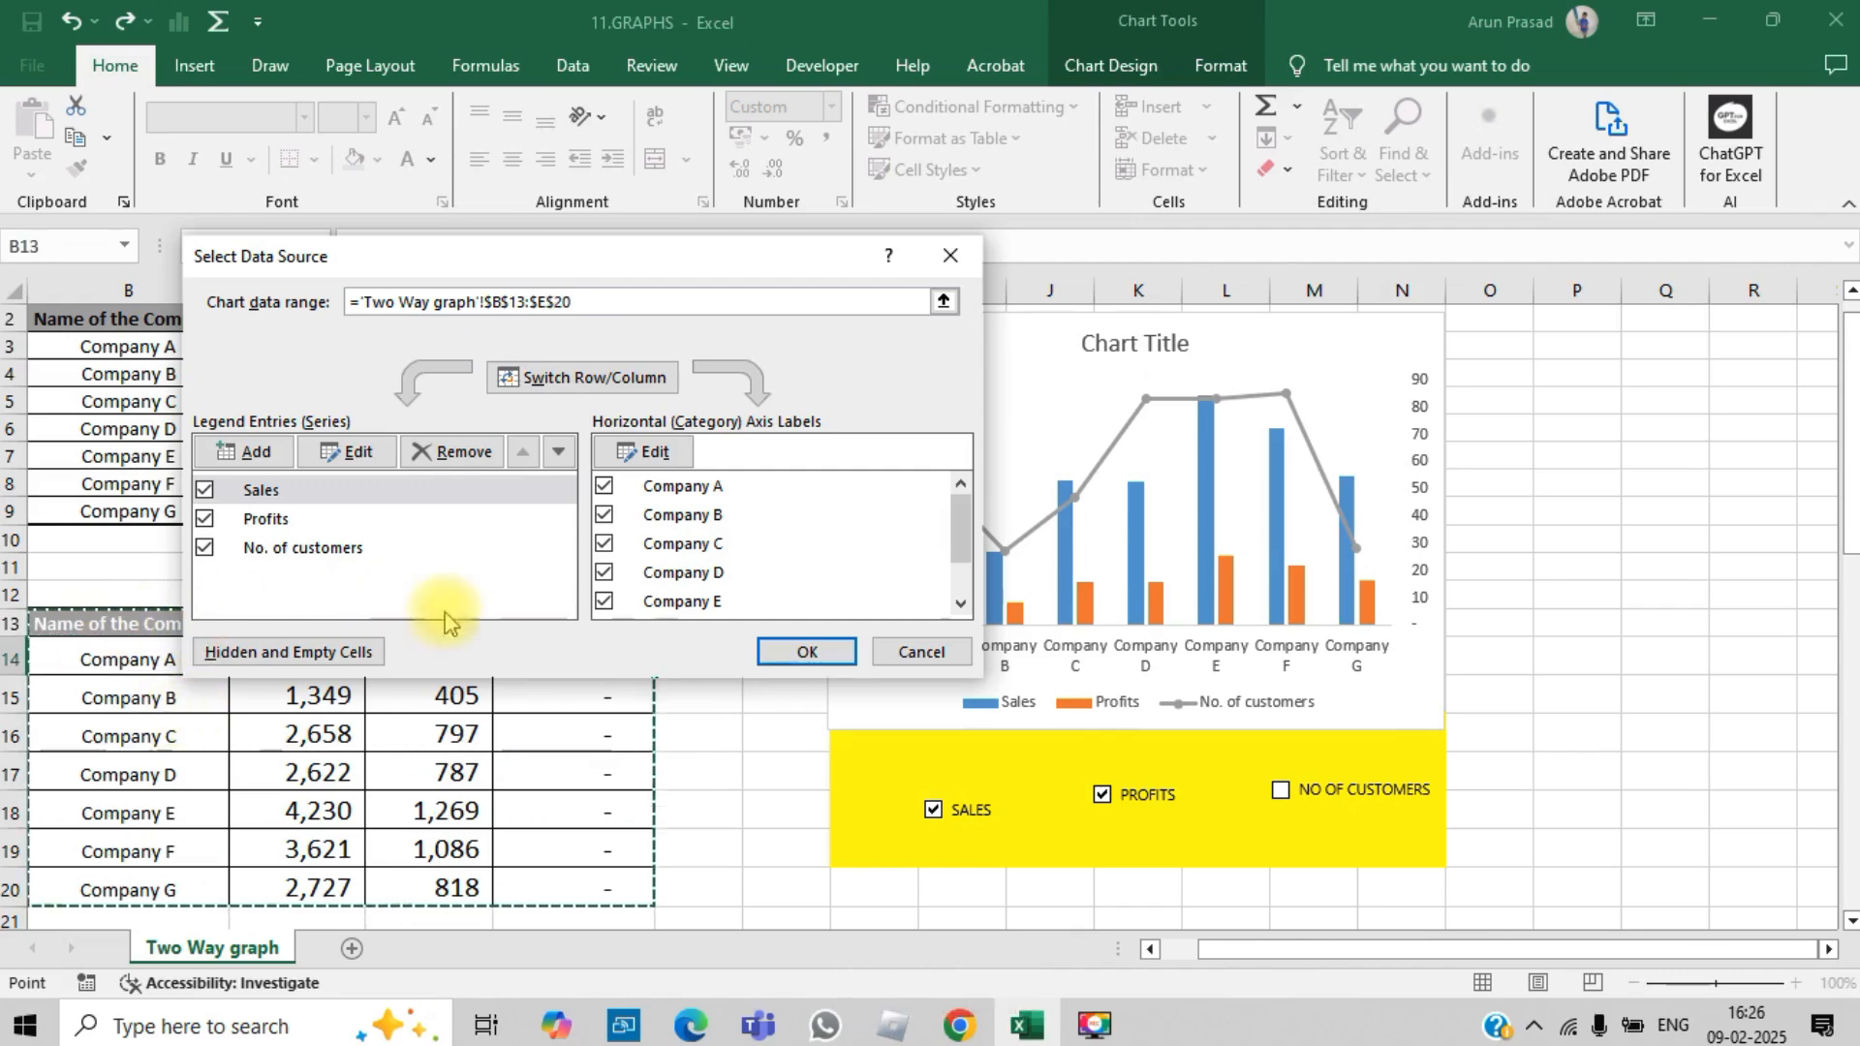
left_click(828, 651)
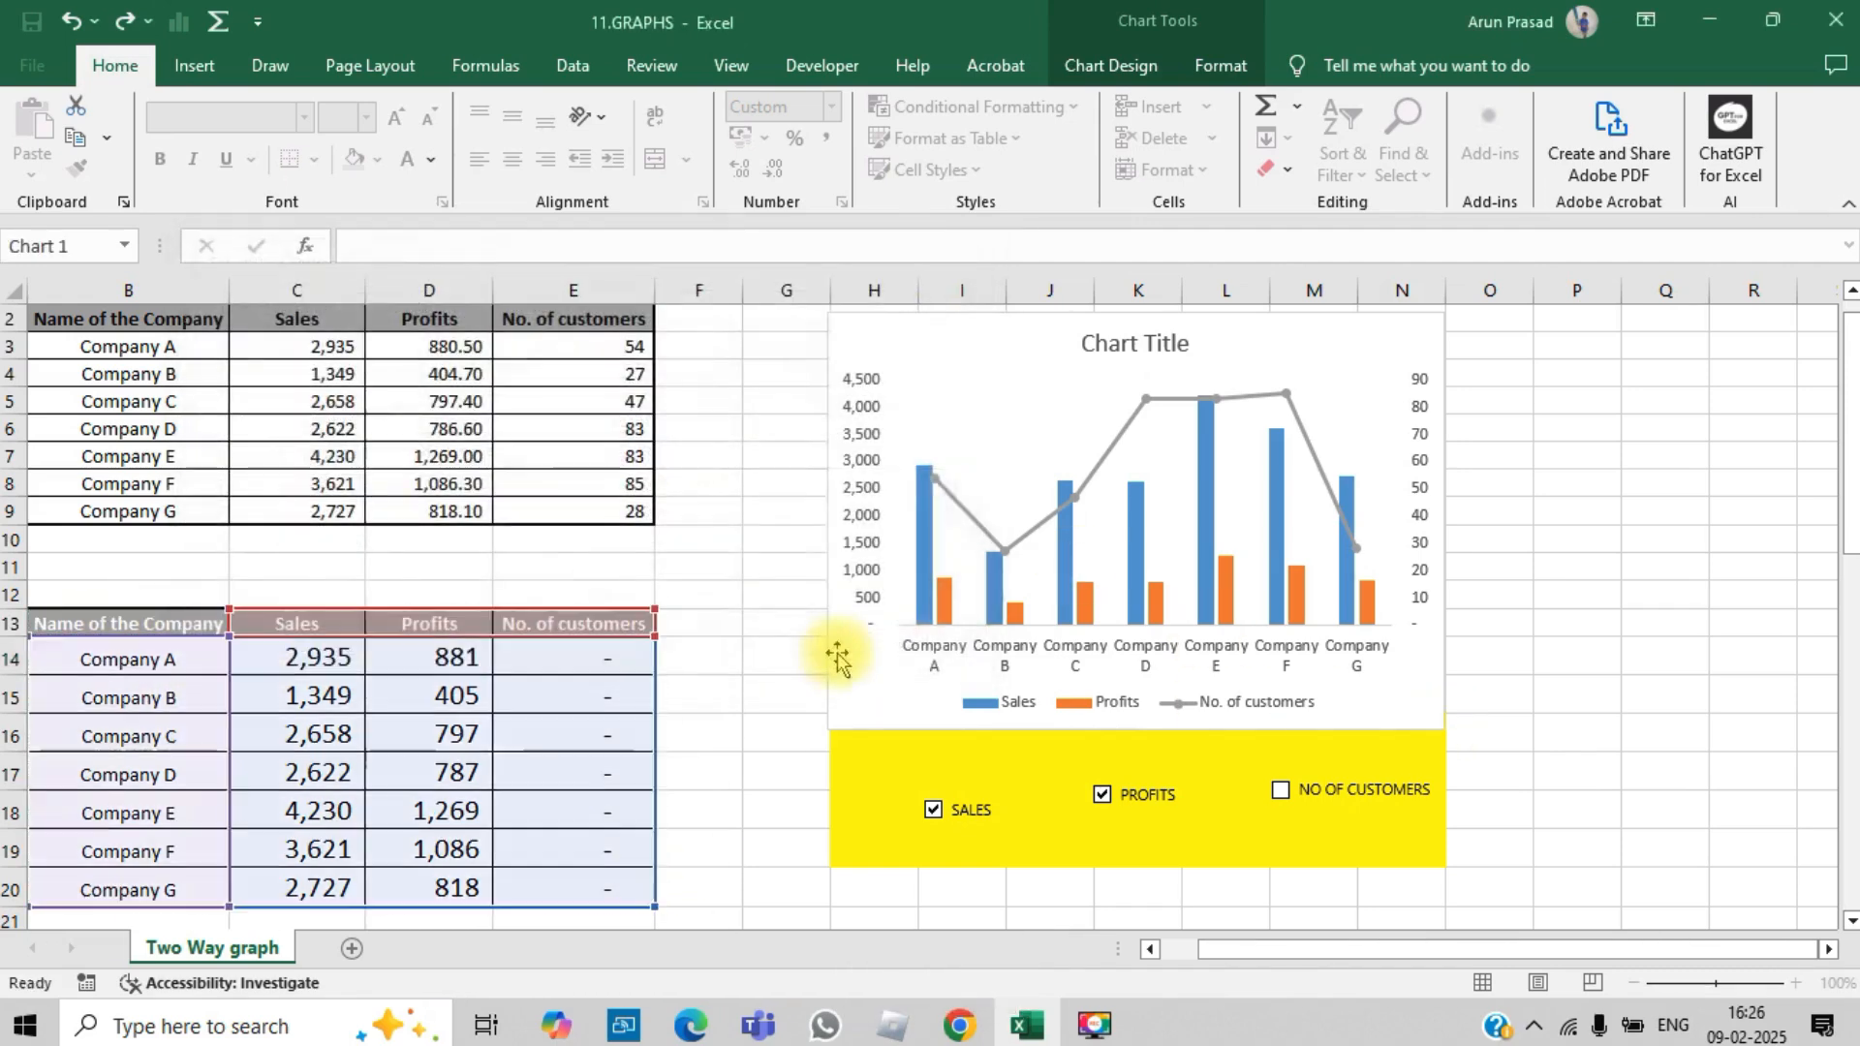
left_click(1724, 704)
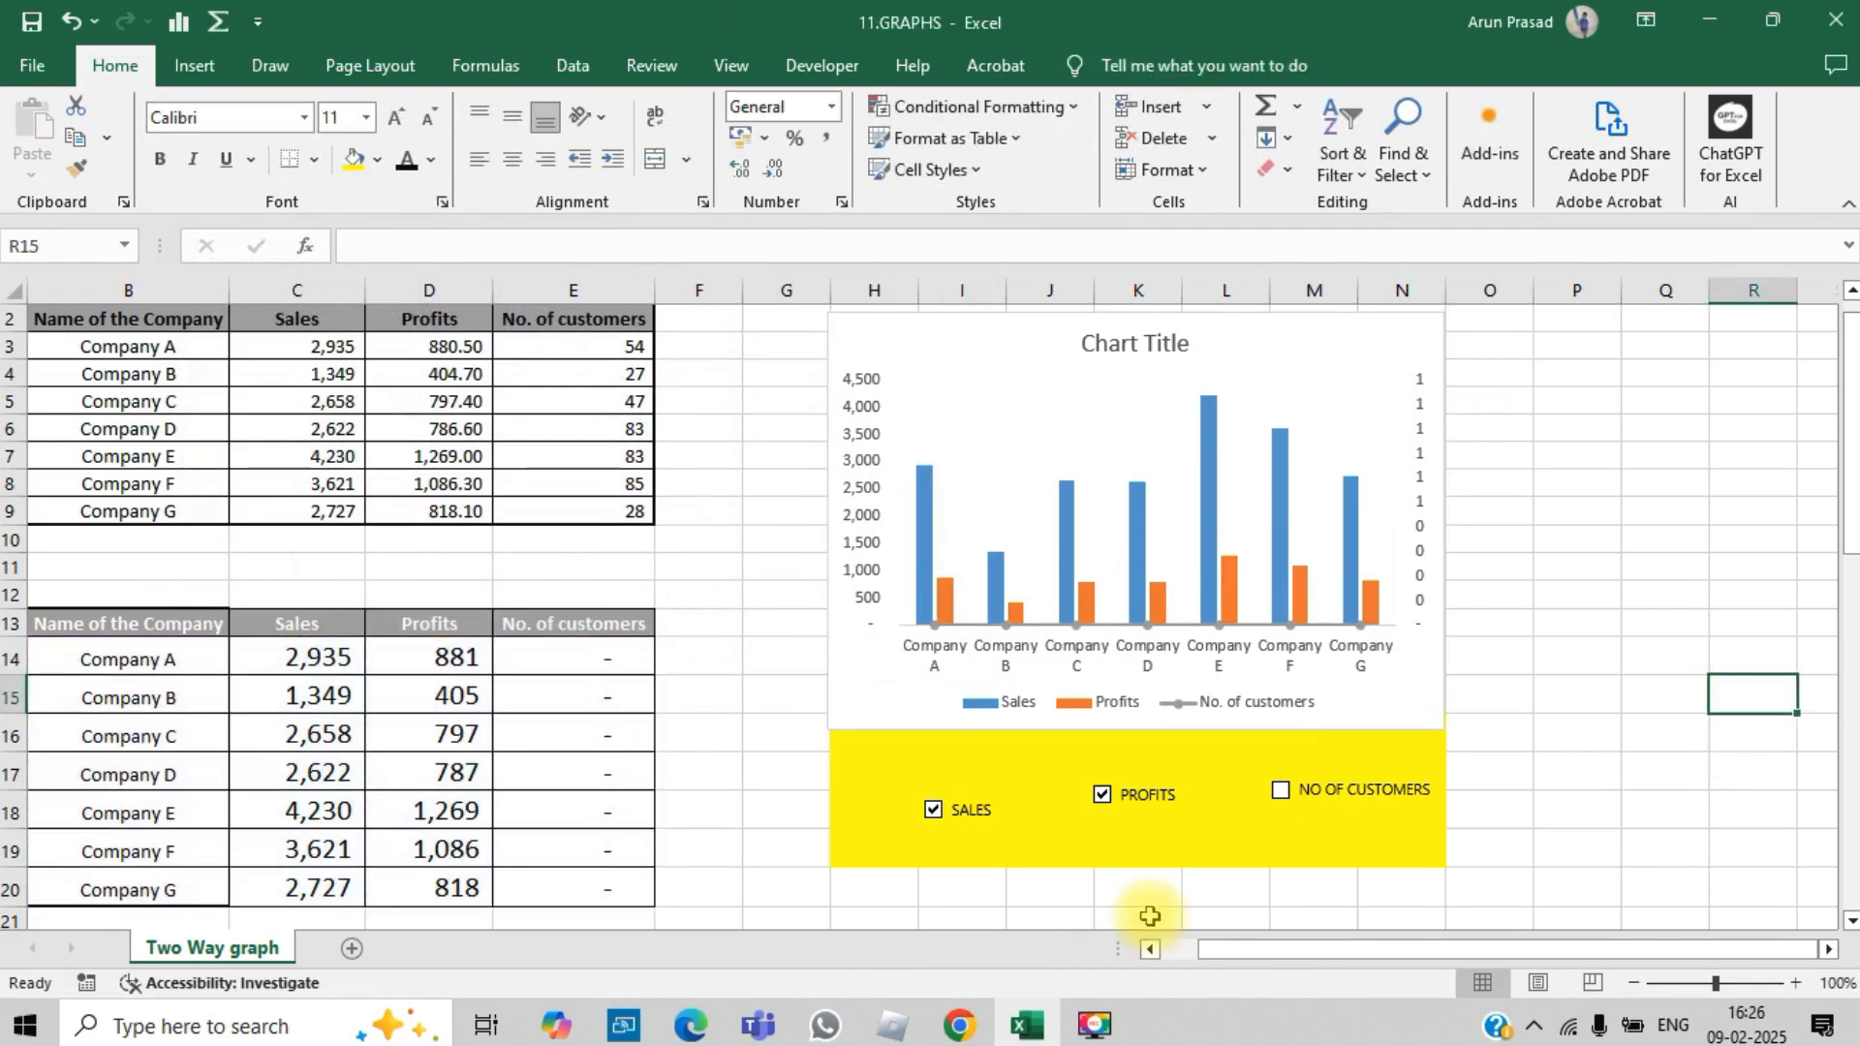
Step: Test the chart by ticking NO OF CUSTOMERS and switching PROFITS and SALES off and back on, leaving all three check boxes ticked
left_click(1290, 803)
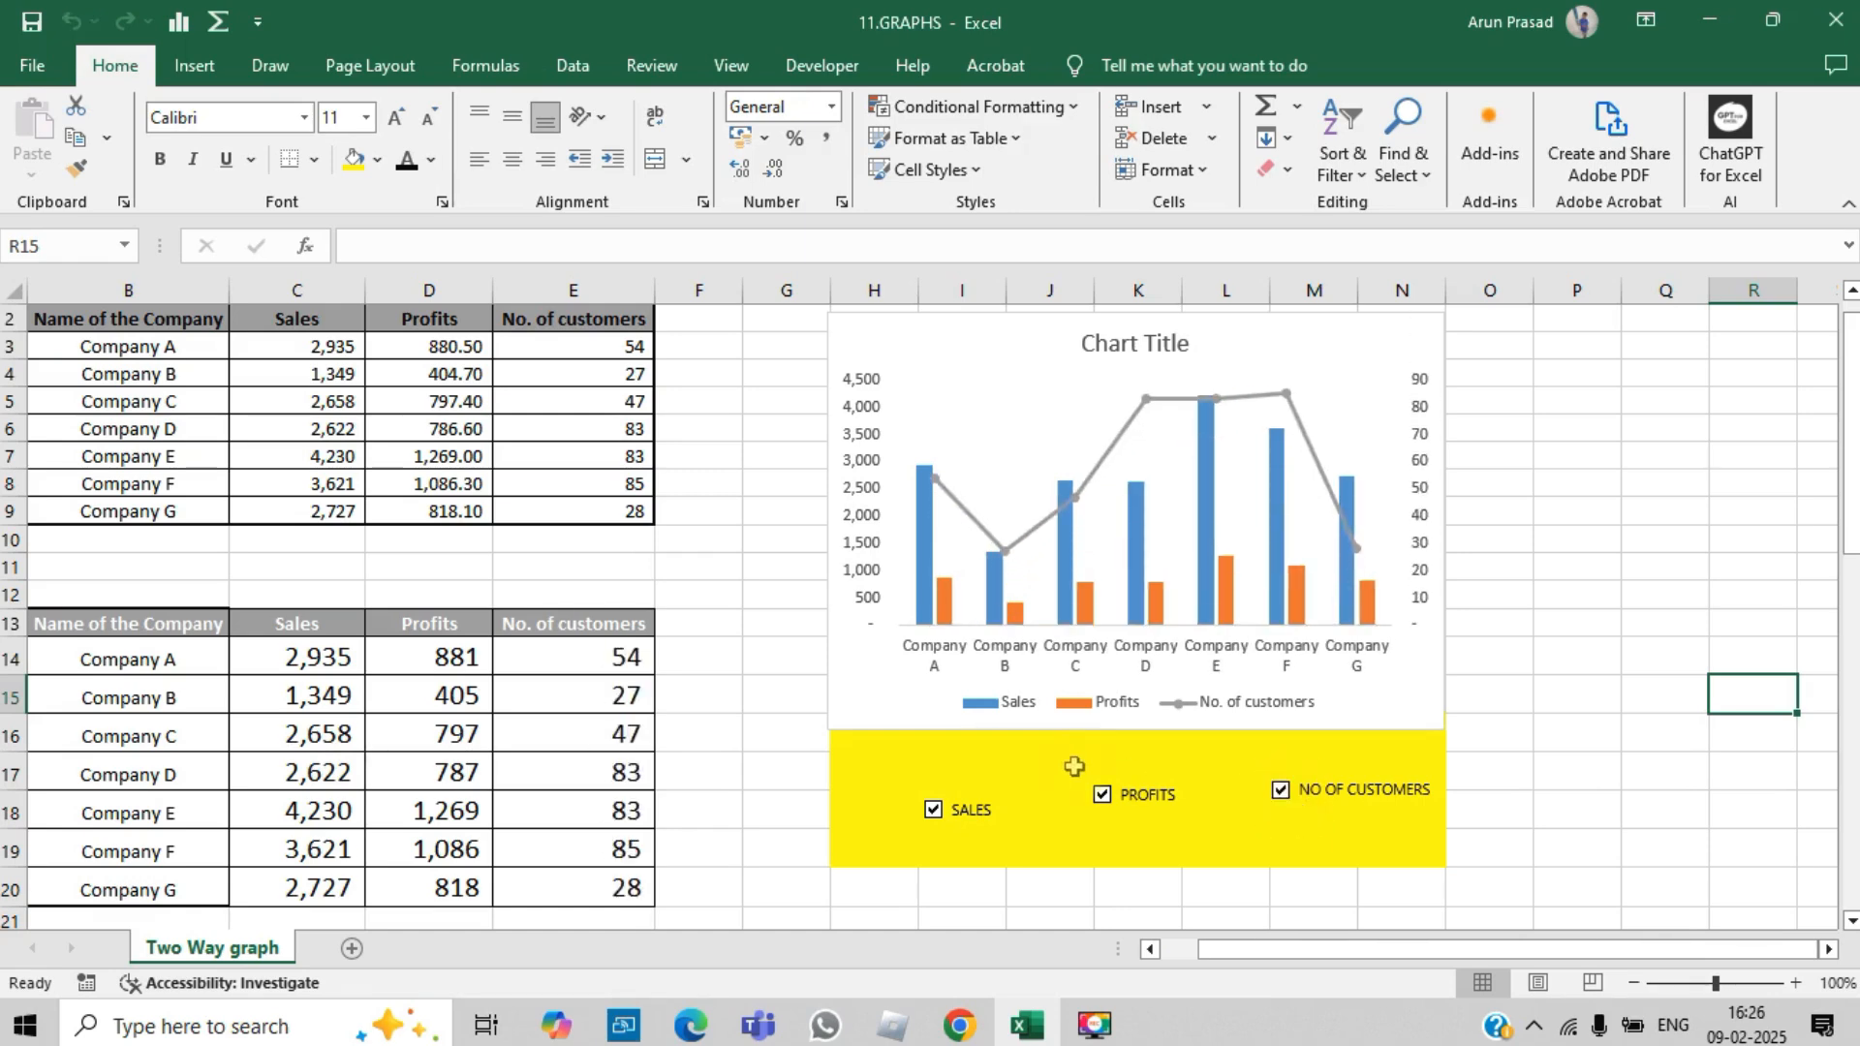
left_click(1102, 794)
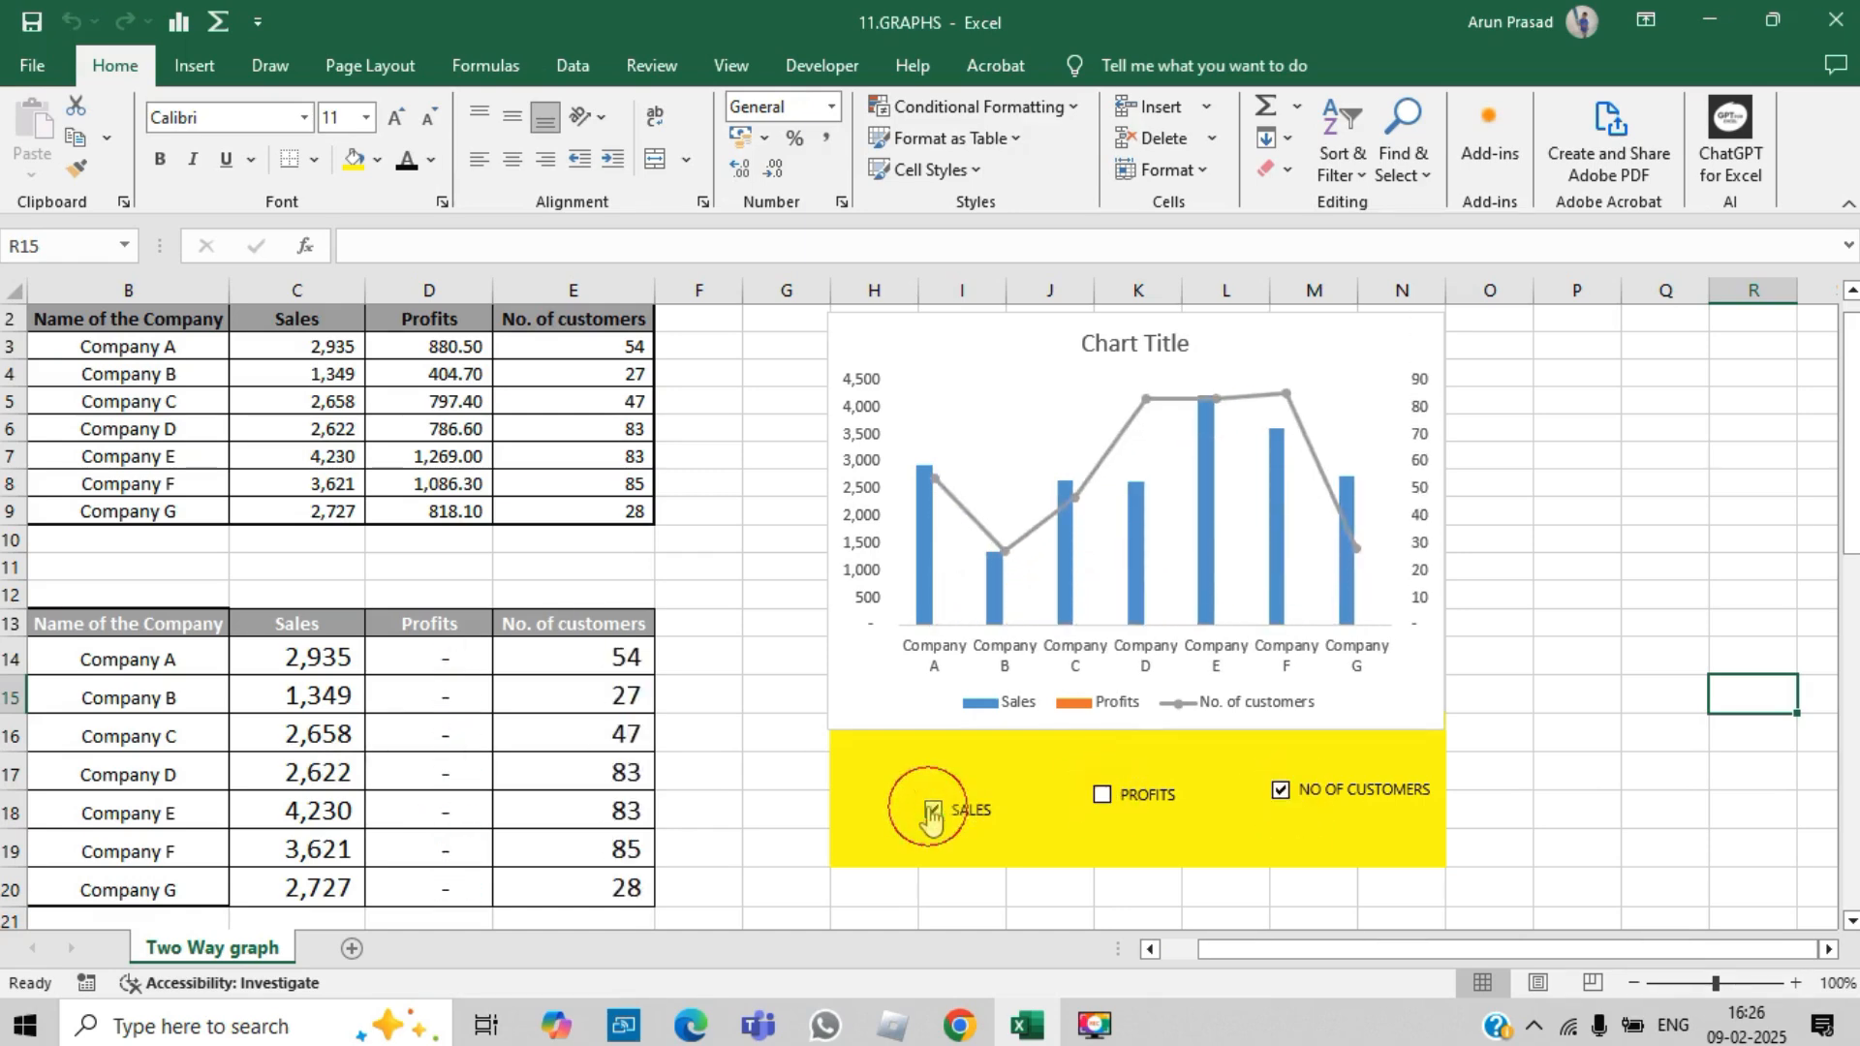
left_click(931, 810)
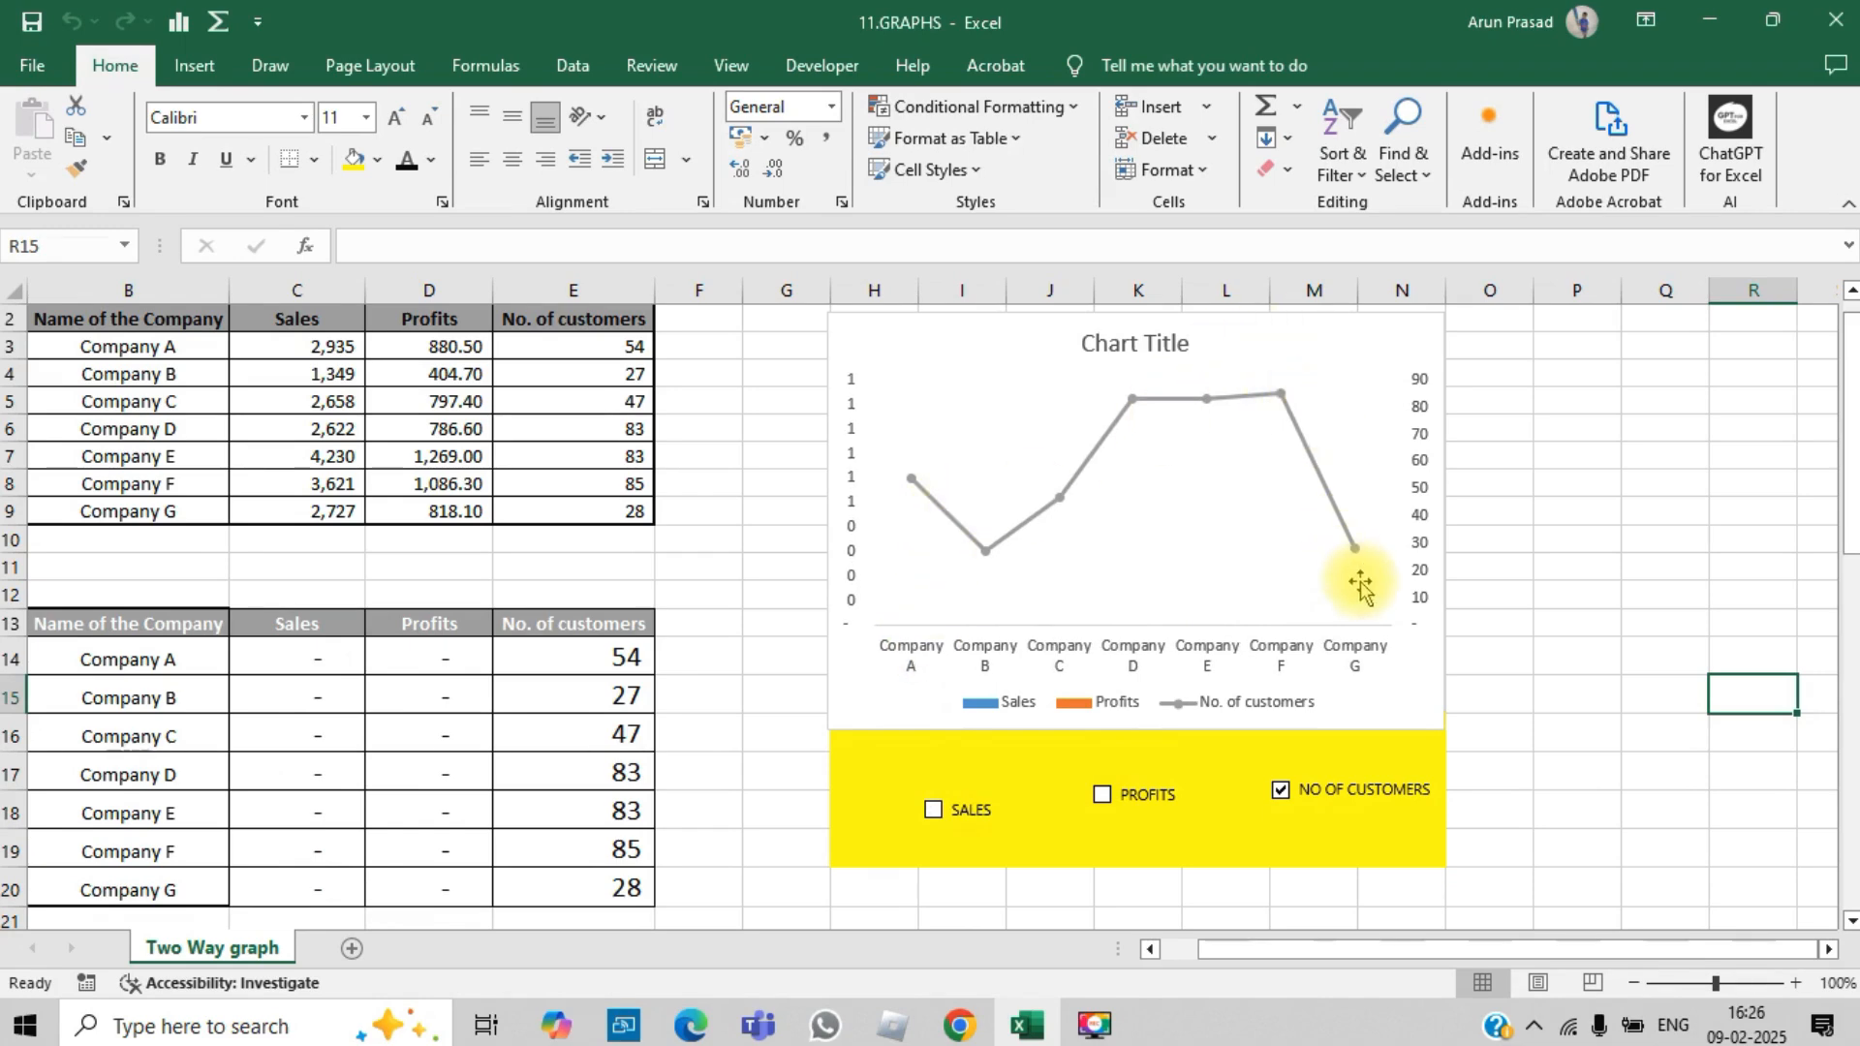
left_click(1102, 794)
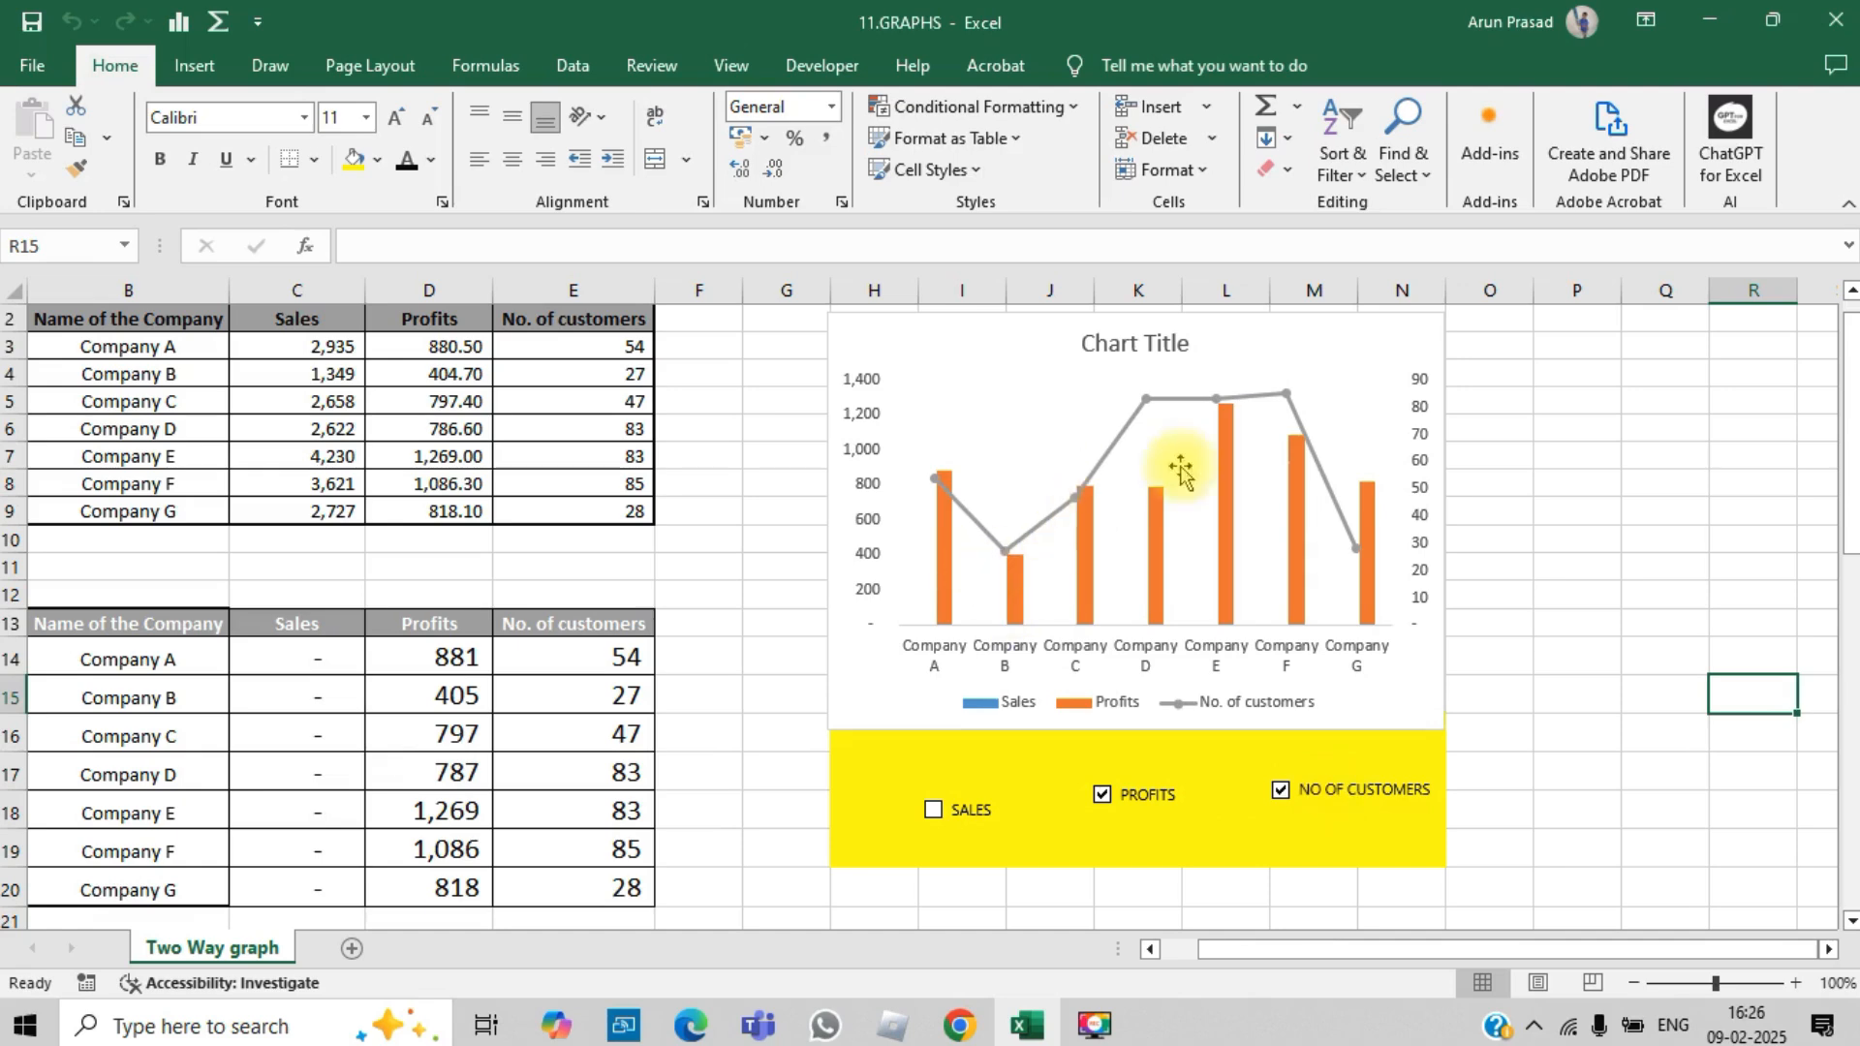
left_click(933, 810)
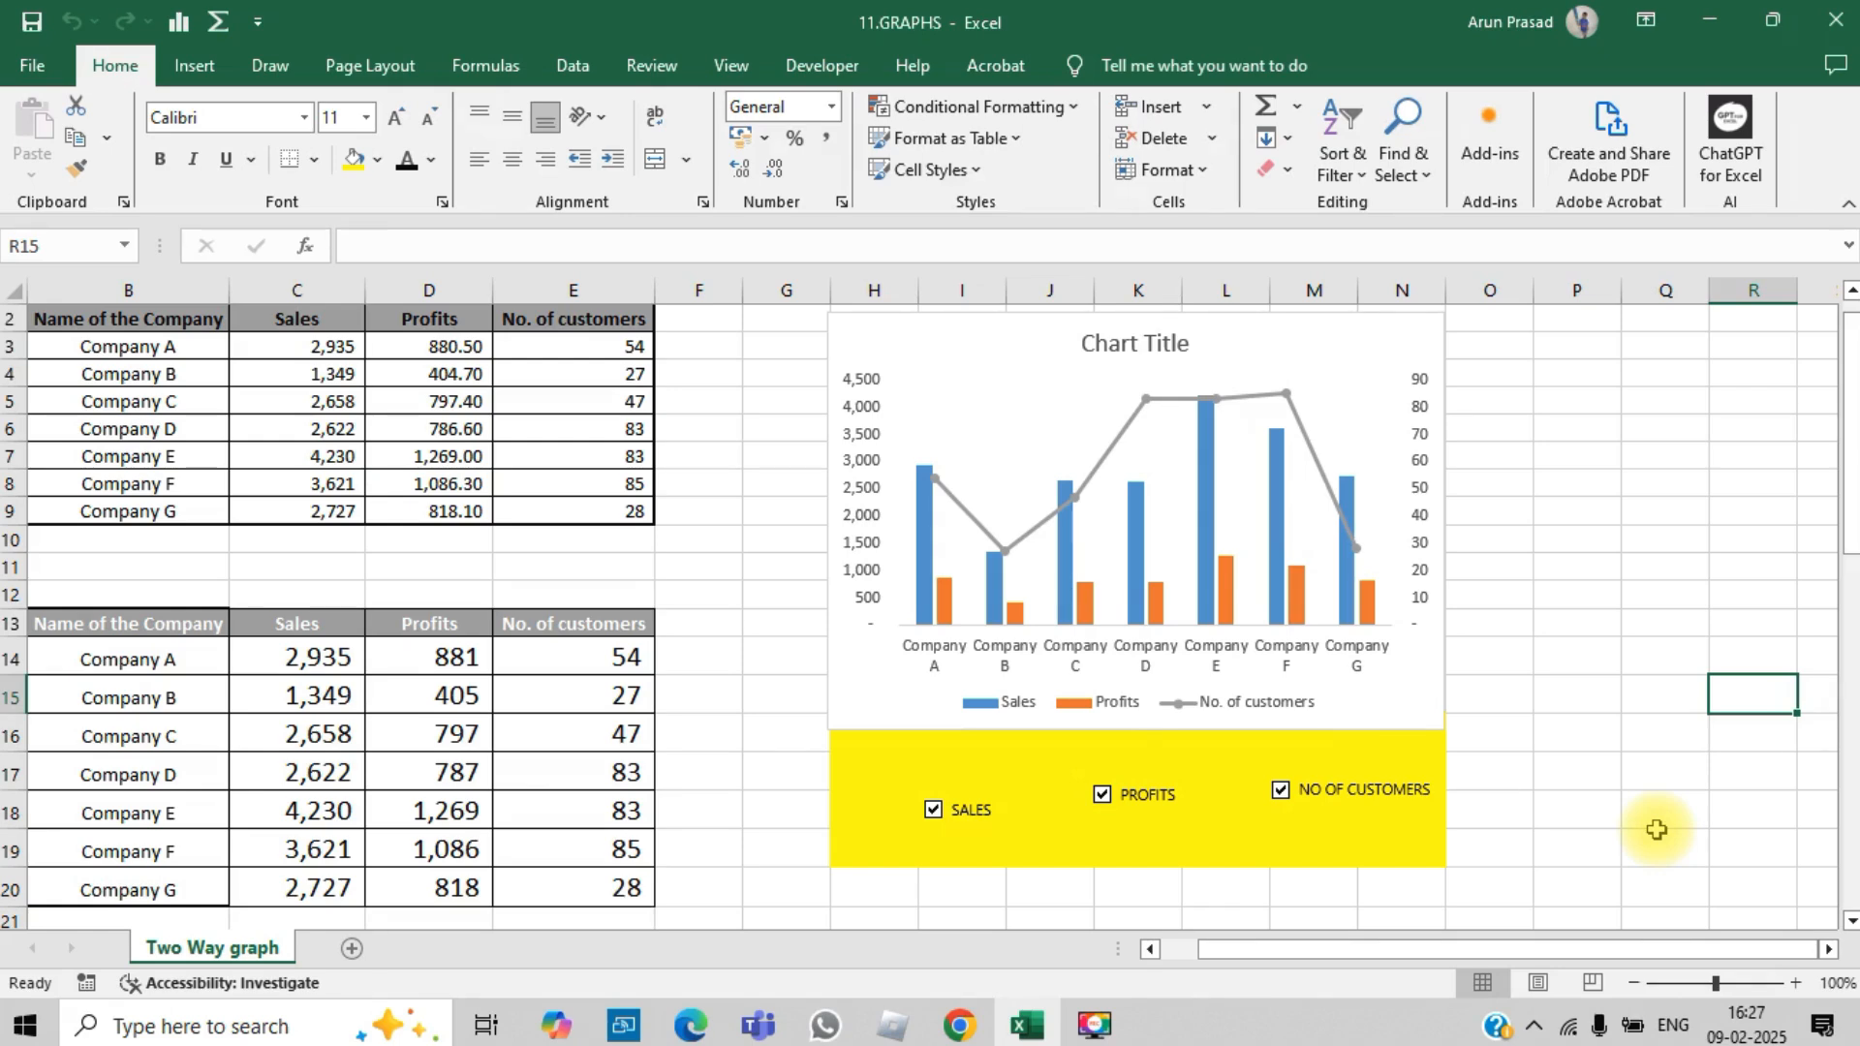
Step: Isolate the customers line by unticking SALES and PROFITS, and bring the sales columns back by ticking SALES again
left_click(932, 809)
left_click(1103, 793)
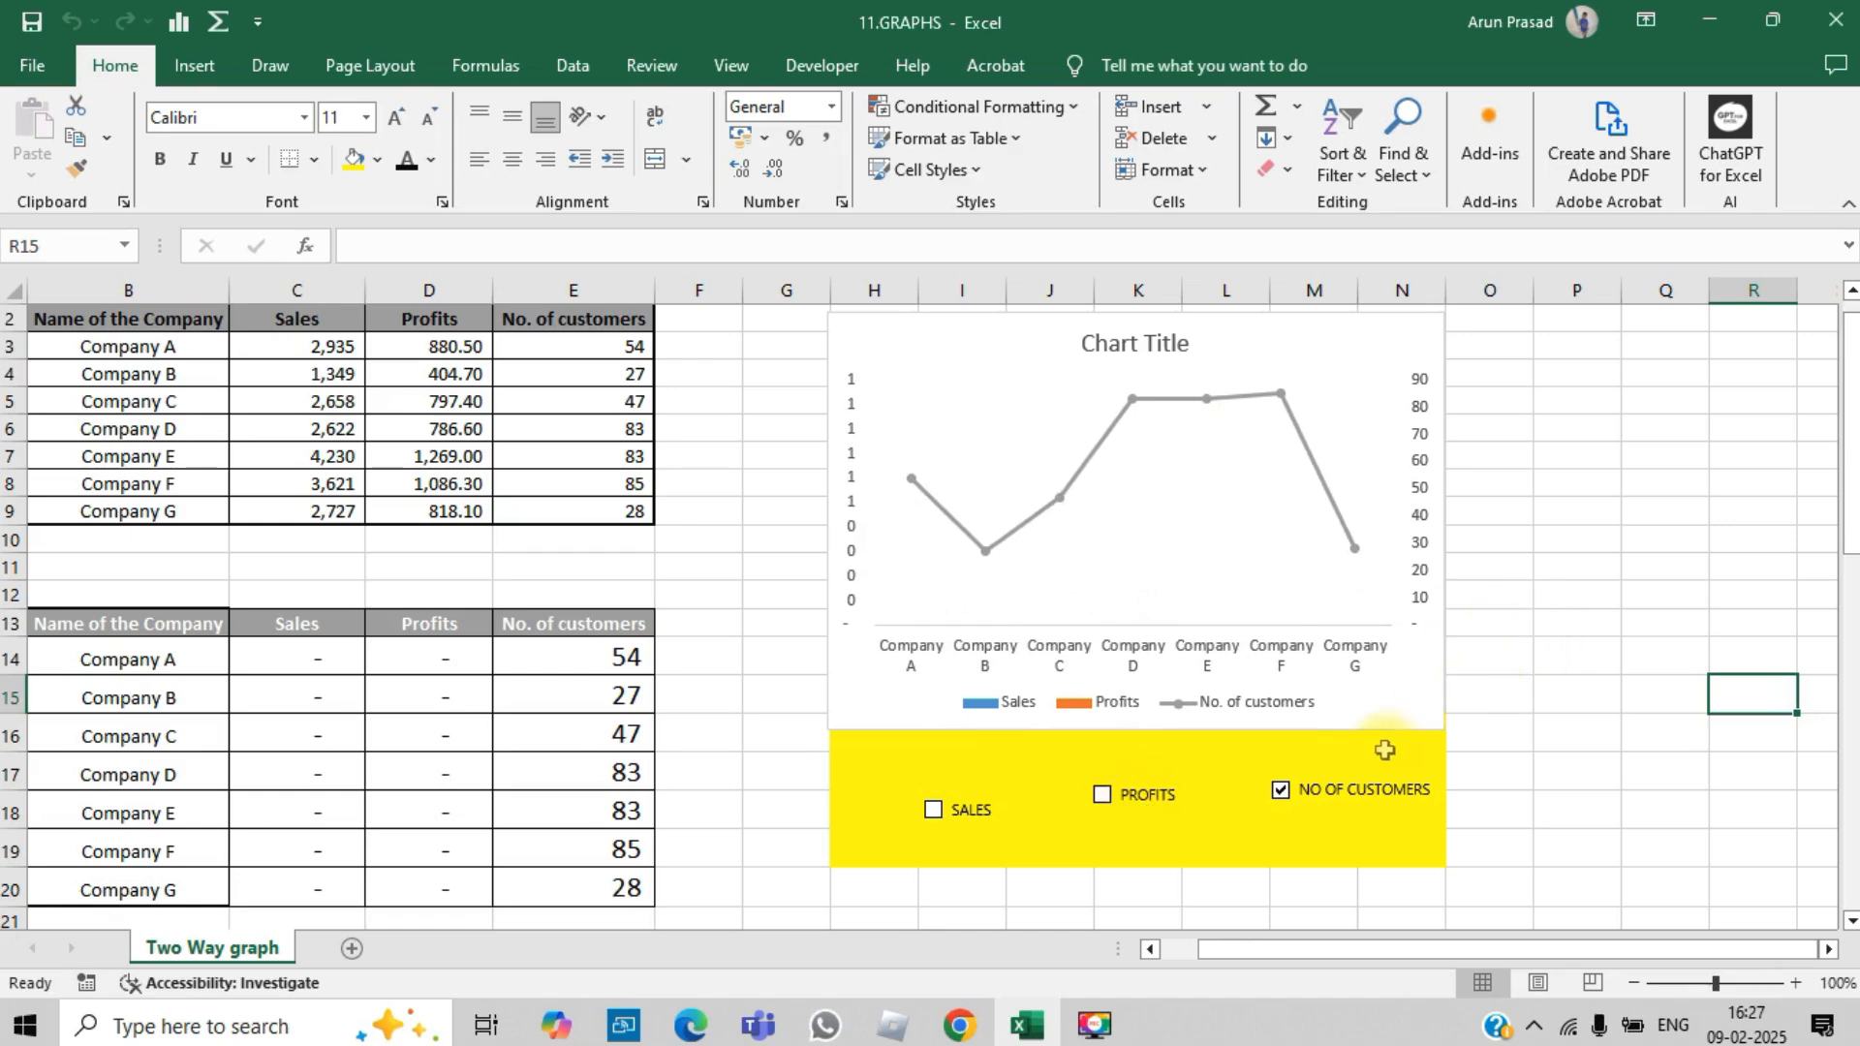
left_click(936, 810)
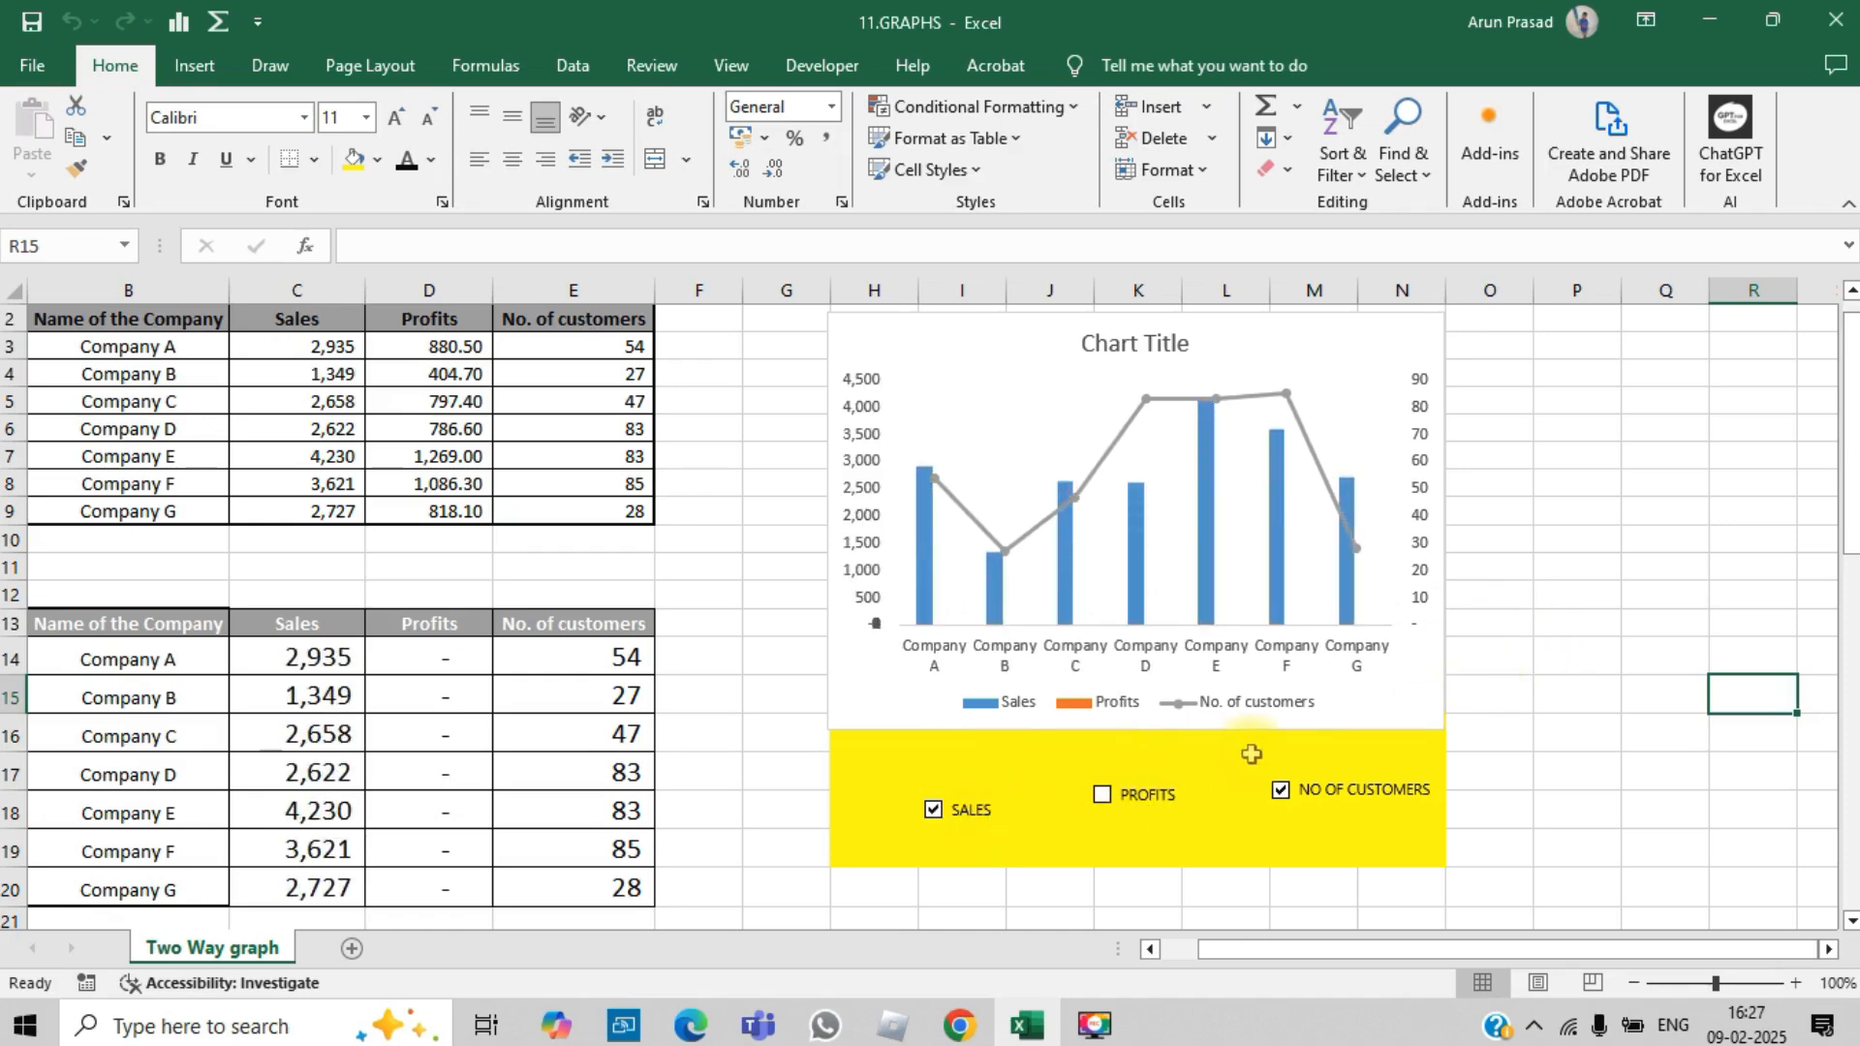